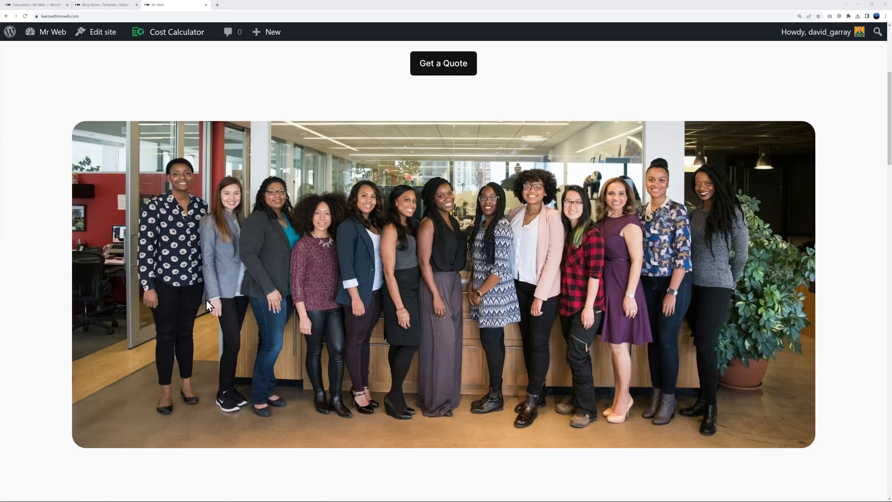
Scroll down and open the Loan Application page with the loan calculator
{"action": "scroll", "coordinate": [837, 272], "scroll_direction": "down", "scroll_amount": 8}
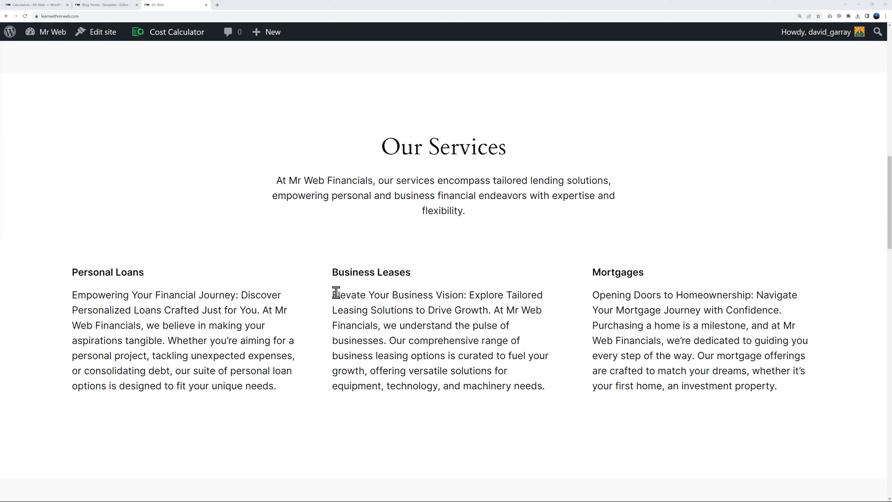
{"action": "scroll", "coordinate": [790, 291], "scroll_direction": "down", "scroll_amount": 4}
{"action": "scroll", "coordinate": [804, 293], "scroll_direction": "down", "scroll_amount": 5}
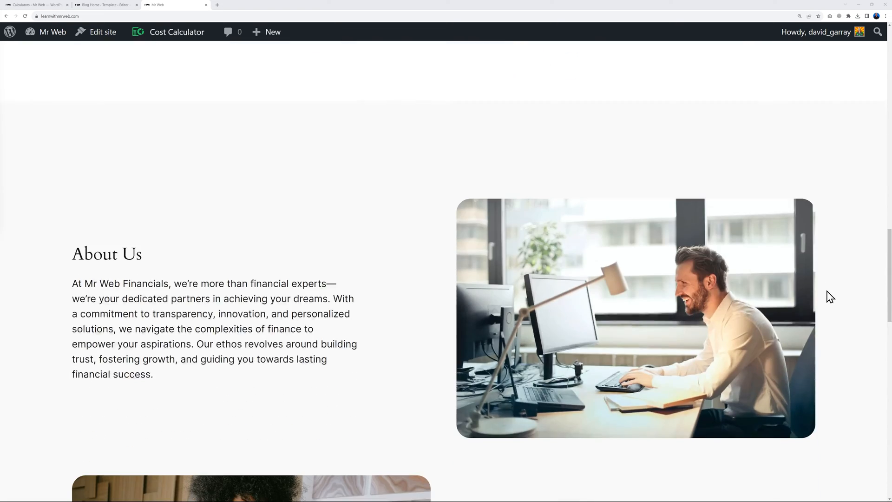
{"action": "scroll", "coordinate": [584, 265], "scroll_direction": "down", "scroll_amount": 10}
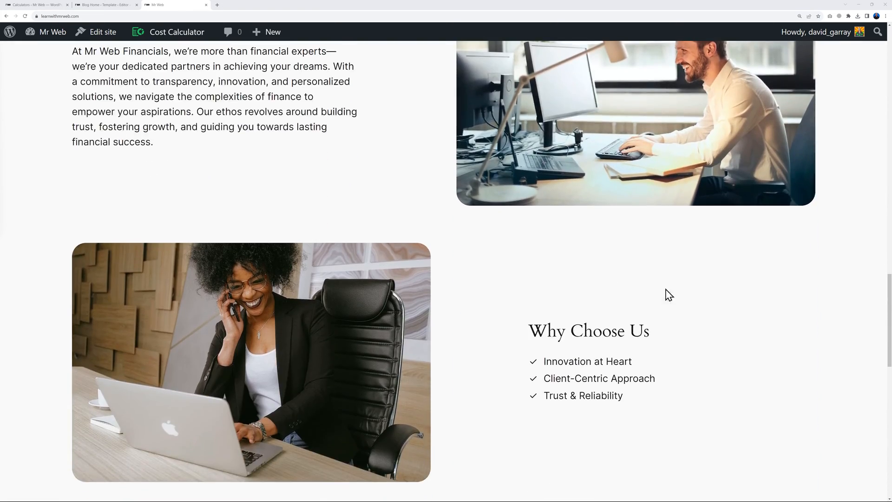
{"action": "scroll", "coordinate": [854, 264], "scroll_direction": "down", "scroll_amount": 2}
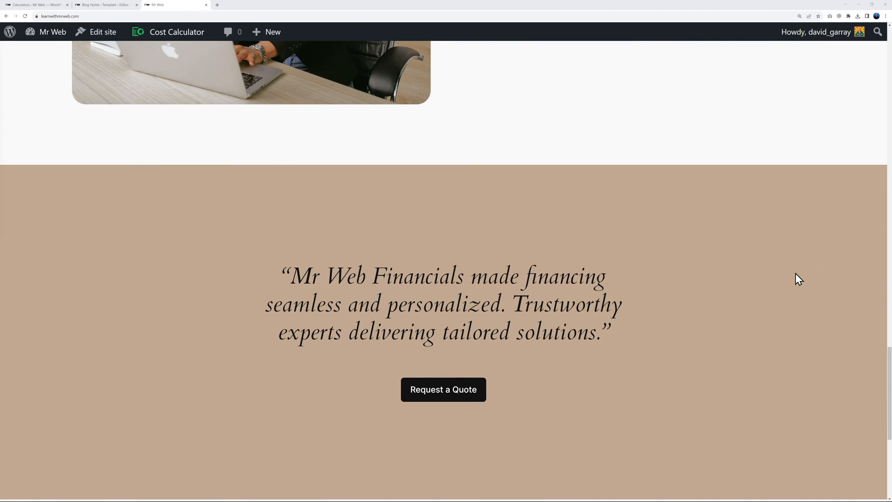
{"action": "left_click", "coordinate": [445, 391]}
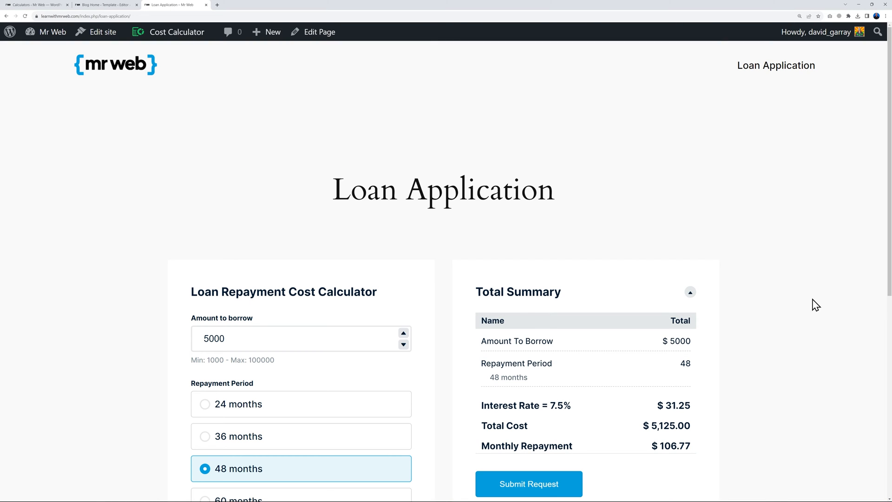
Raise the amount to borrow to 10000, try 24, 36 and 48 months, then pick 60 months
{"action": "scroll", "coordinate": [814, 308], "scroll_direction": "down", "scroll_amount": 3}
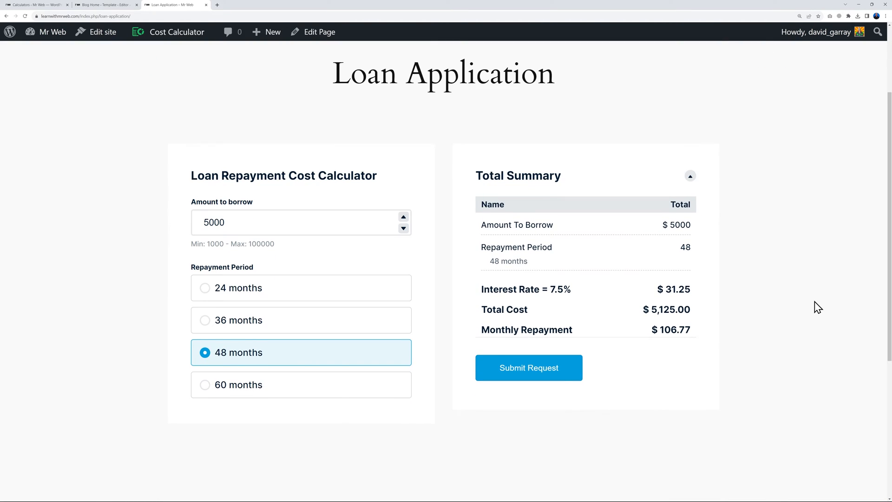
{"action": "left_click", "coordinate": [404, 217]}
{"action": "left_click", "coordinate": [404, 217]}
{"action": "left_click", "coordinate": [404, 217]}
{"action": "left_click", "coordinate": [404, 218]}
{"action": "left_click", "coordinate": [404, 217]}
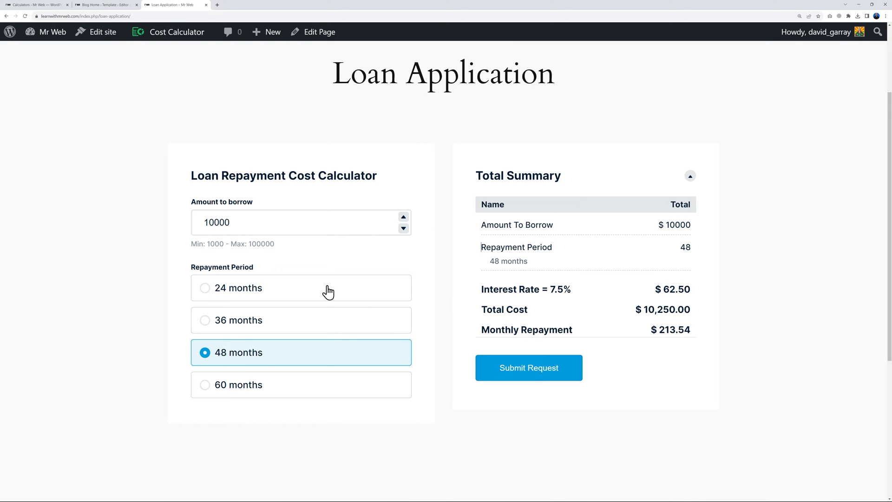
{"action": "left_click", "coordinate": [268, 293]}
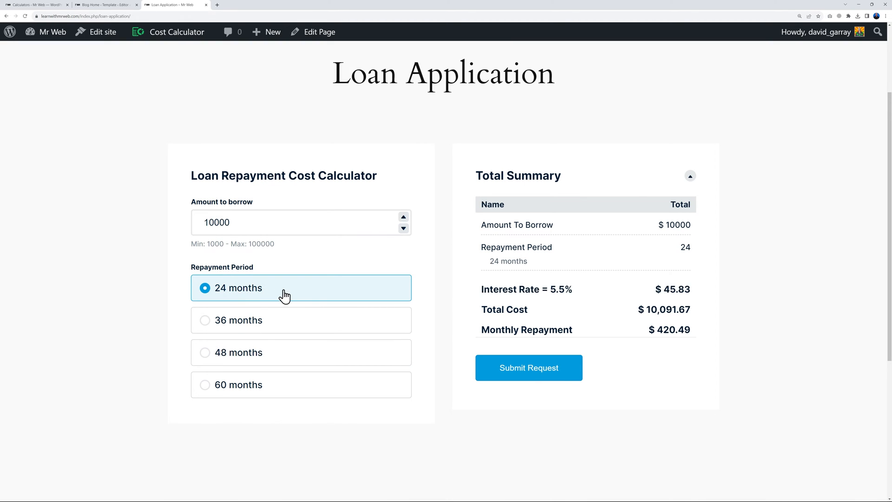
{"action": "left_click", "coordinate": [278, 330]}
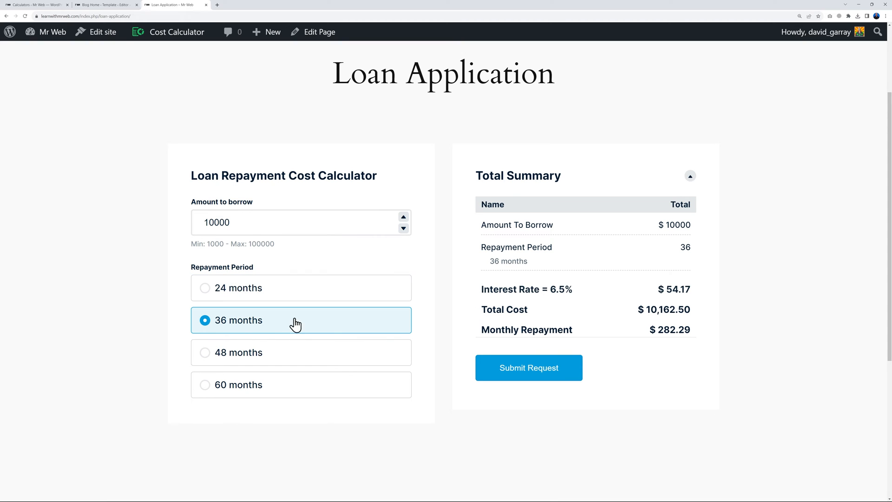
{"action": "left_click", "coordinate": [277, 359]}
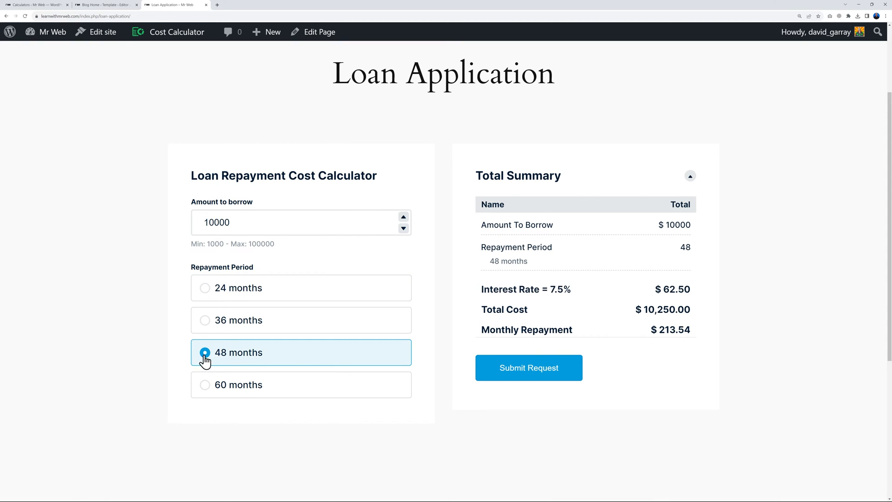
{"action": "left_click", "coordinate": [261, 393]}
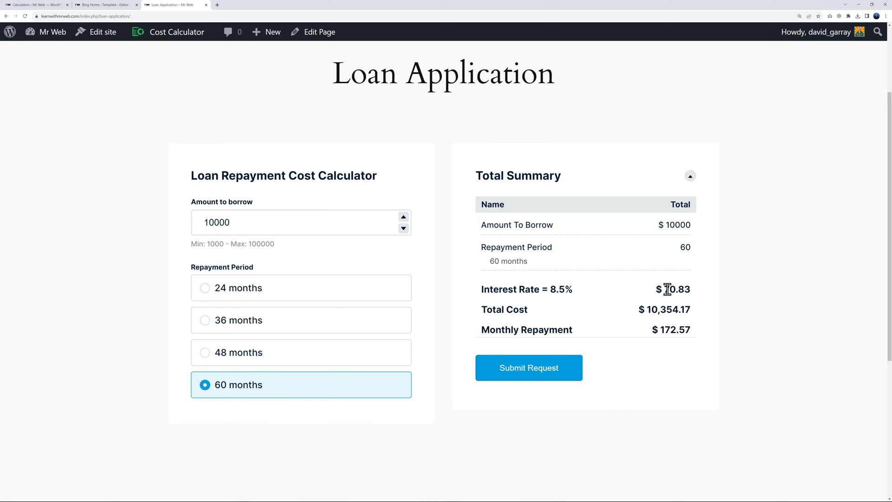
Highlight the 70.83 interest amount and the Total Cost value to review the results
{"action": "left_click_drag", "start_coordinate": [665, 290], "coordinate": [697, 295]}
{"action": "left_click", "coordinate": [765, 298]}
{"action": "left_click_drag", "start_coordinate": [662, 310], "coordinate": [720, 318]}
{"action": "left_click", "coordinate": [681, 308]}
Request a quote, fill in the contact details and message, and submit the loan request
{"action": "left_click", "coordinate": [534, 372]}
{"action": "scroll", "coordinate": [773, 372], "scroll_direction": "down", "scroll_amount": 4}
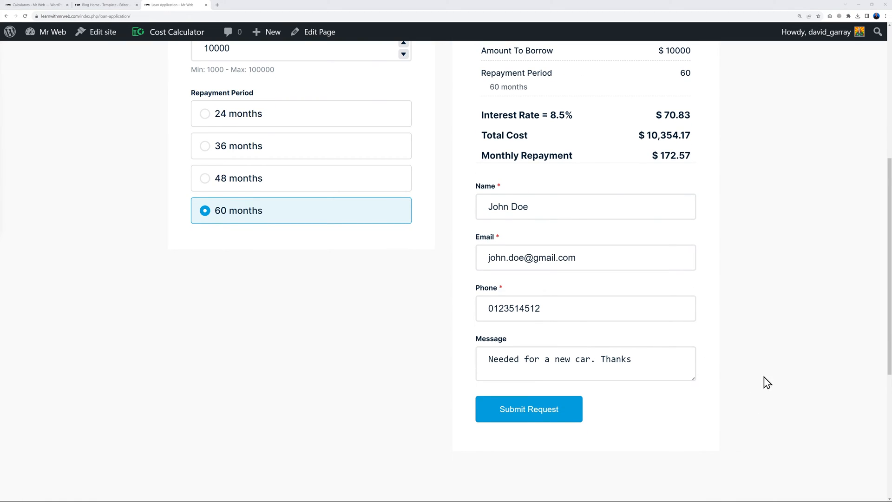
{"action": "left_click", "coordinate": [550, 417]}
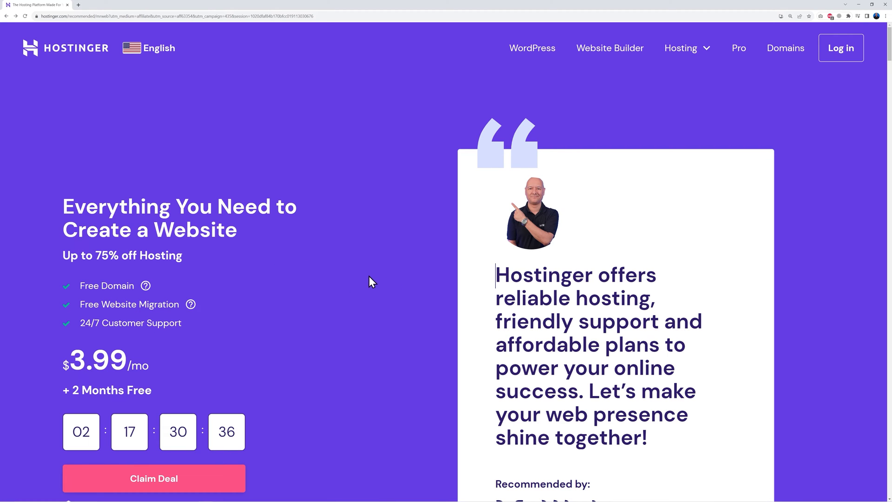
Scroll through the hosting plans comparing top features, 100 GB SSD versus 200 GB NVMe
{"action": "scroll", "coordinate": [376, 279], "scroll_direction": "down", "scroll_amount": 1}
{"action": "scroll", "coordinate": [383, 279], "scroll_direction": "down", "scroll_amount": 10}
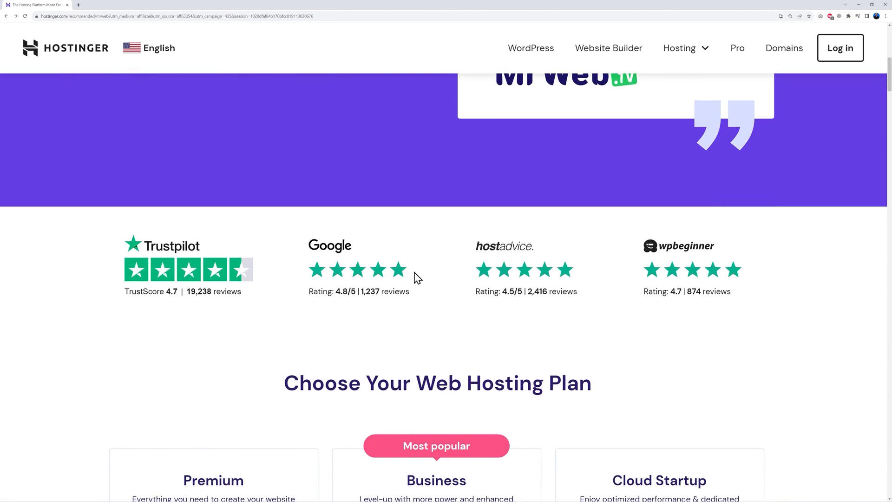
{"action": "scroll", "coordinate": [669, 259], "scroll_direction": "down", "scroll_amount": 4}
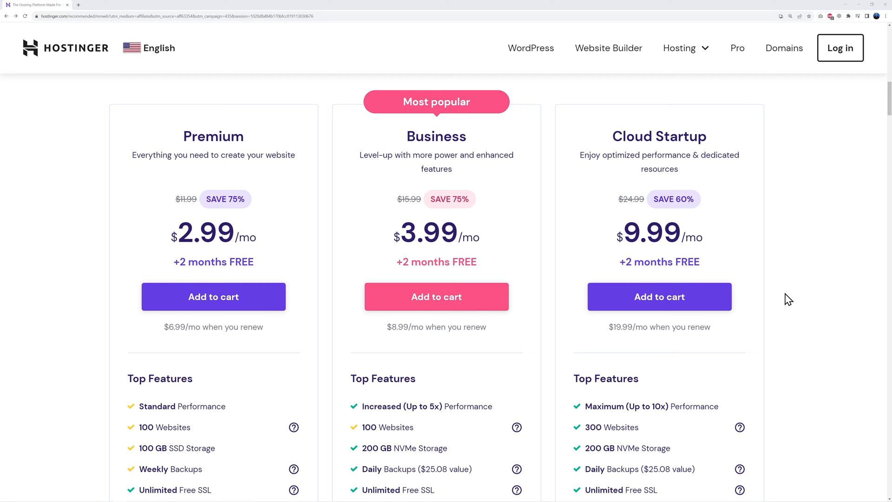
{"action": "scroll", "coordinate": [795, 328], "scroll_direction": "down", "scroll_amount": 5}
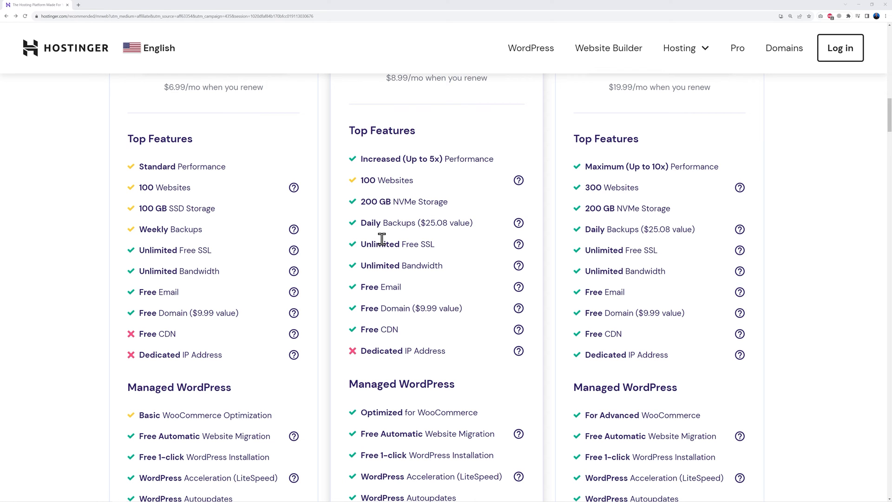
{"action": "scroll", "coordinate": [458, 293], "scroll_direction": "up", "scroll_amount": 5}
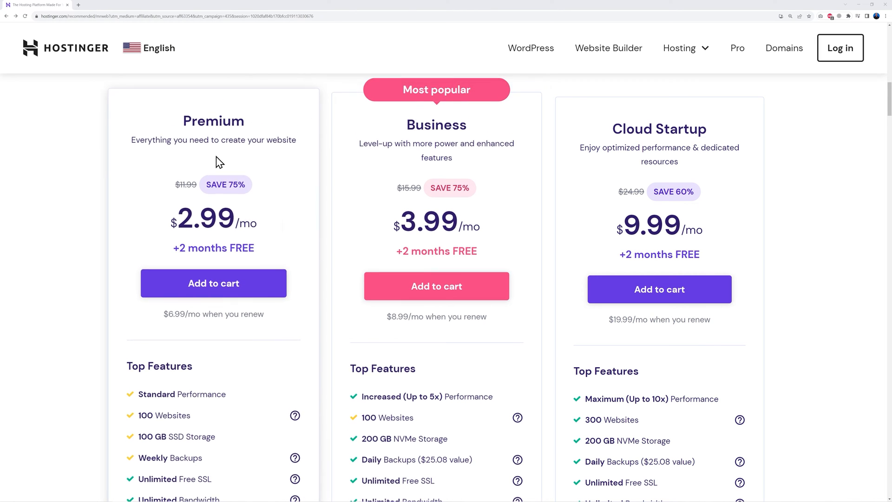
{"action": "left_click", "coordinate": [217, 285]}
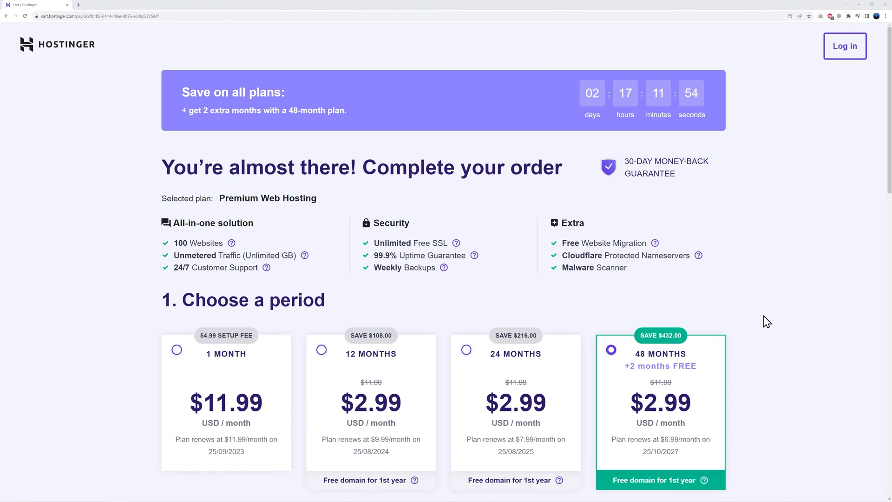
{"action": "scroll", "coordinate": [765, 321], "scroll_direction": "down", "scroll_amount": 4}
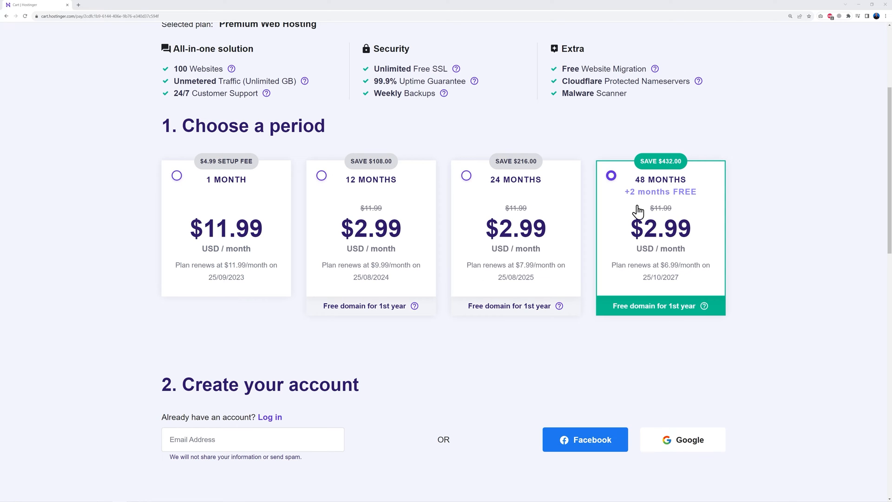
{"action": "scroll", "coordinate": [760, 237], "scroll_direction": "down", "scroll_amount": 1}
{"action": "scroll", "coordinate": [763, 242], "scroll_direction": "down", "scroll_amount": 6}
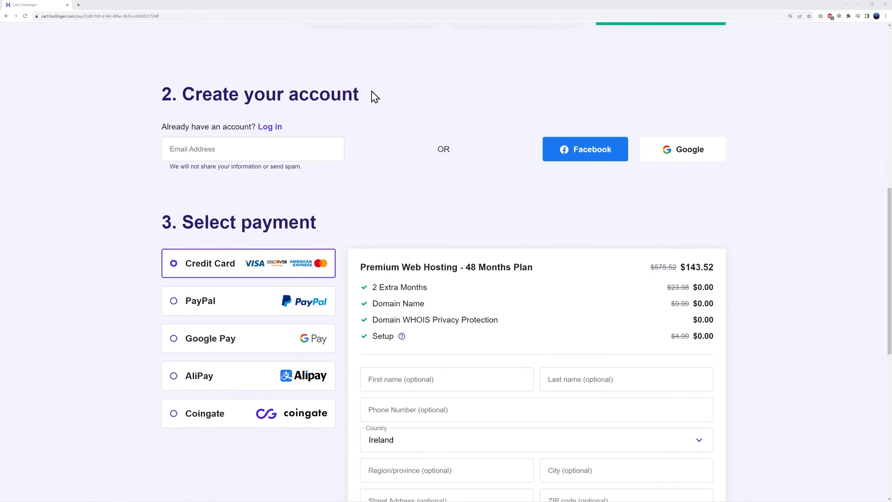
{"action": "scroll", "coordinate": [534, 159], "scroll_direction": "down", "scroll_amount": 1}
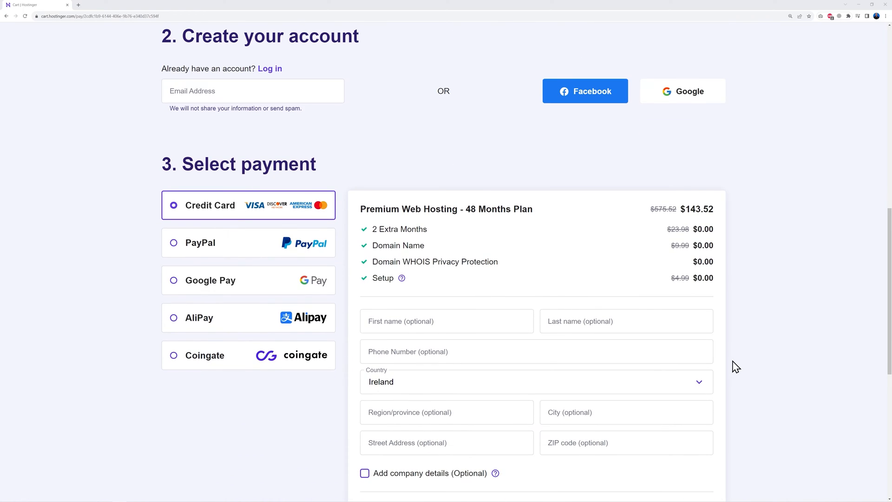
{"action": "scroll", "coordinate": [761, 361], "scroll_direction": "down", "scroll_amount": 3}
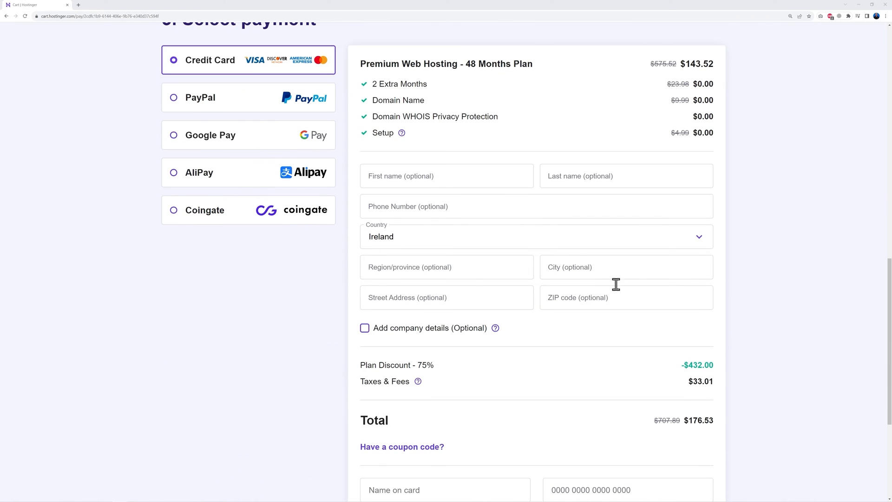
{"action": "scroll", "coordinate": [748, 357], "scroll_direction": "down", "scroll_amount": 3}
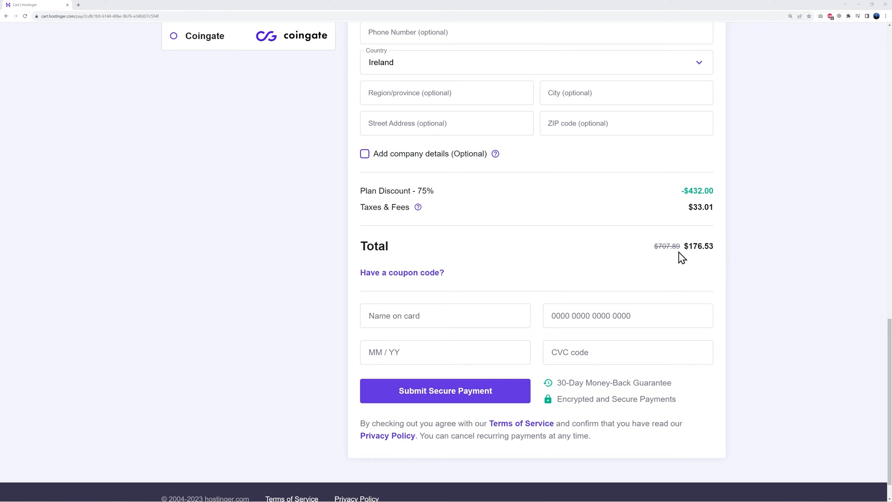
Apply the MRWEB coupon to the Premium order and highlight the resulting 78% discount
{"action": "left_click", "coordinate": [432, 275]}
{"action": "left_click", "coordinate": [462, 303]}
{"action": "type", "text": "MRWEB"}
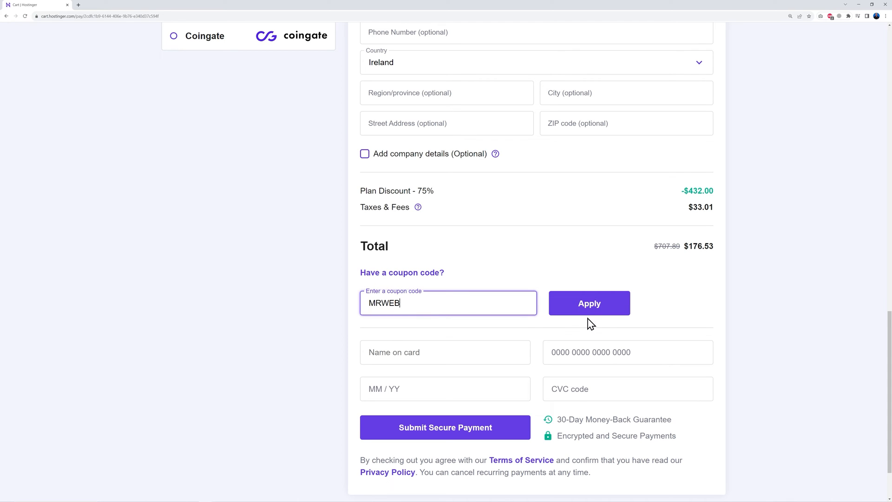
{"action": "left_click", "coordinate": [733, 280]}
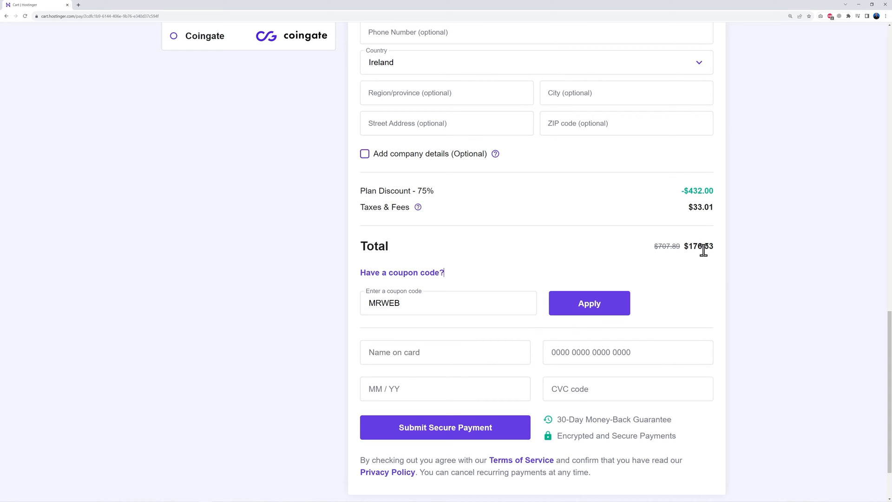
{"action": "left_click", "coordinate": [589, 310]}
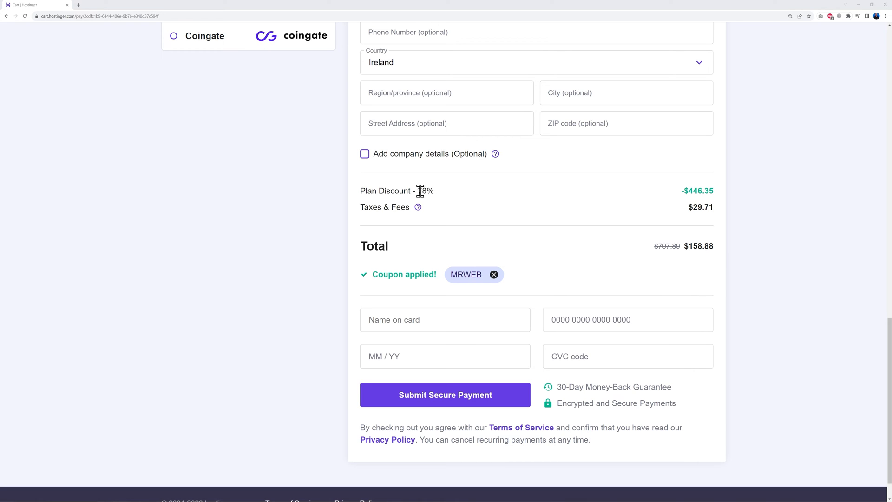
{"action": "left_click_drag", "start_coordinate": [418, 190], "coordinate": [435, 191]}
{"action": "left_click", "coordinate": [483, 209]}
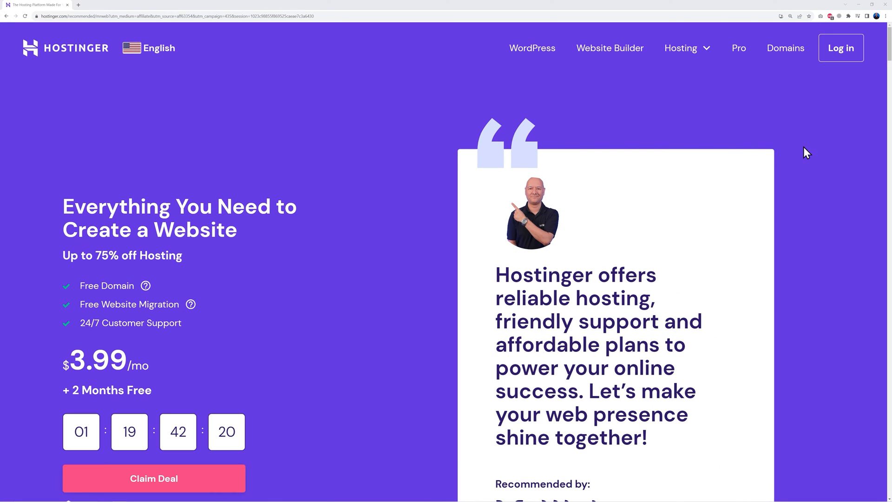
Log in to hPanel with the saved credentials and start claiming the free domain
{"action": "left_click", "coordinate": [827, 55]}
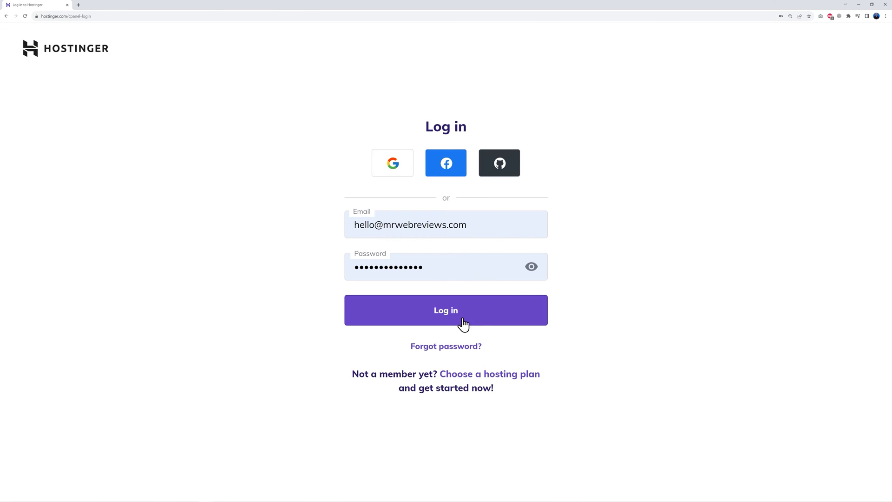
{"action": "left_click", "coordinate": [455, 318]}
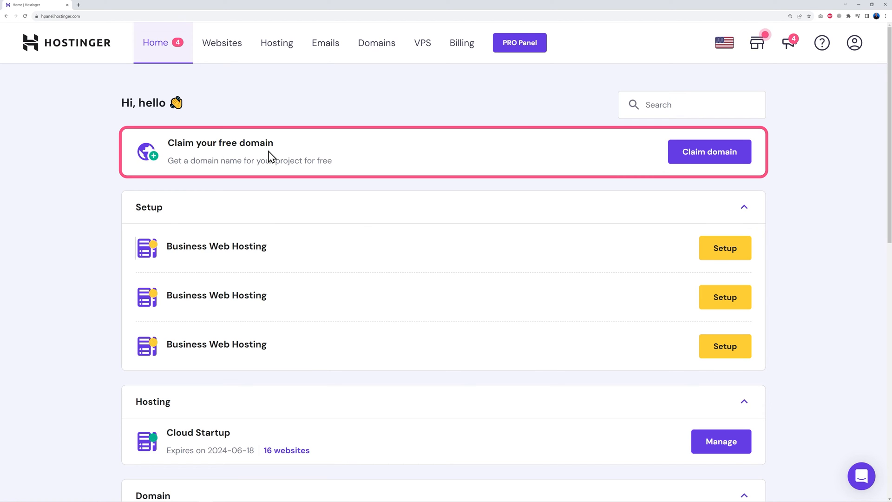
{"action": "left_click", "coordinate": [704, 158]}
Choose .com as the extension and check the placeholder domain, which turns out taken
{"action": "left_click", "coordinate": [376, 261]}
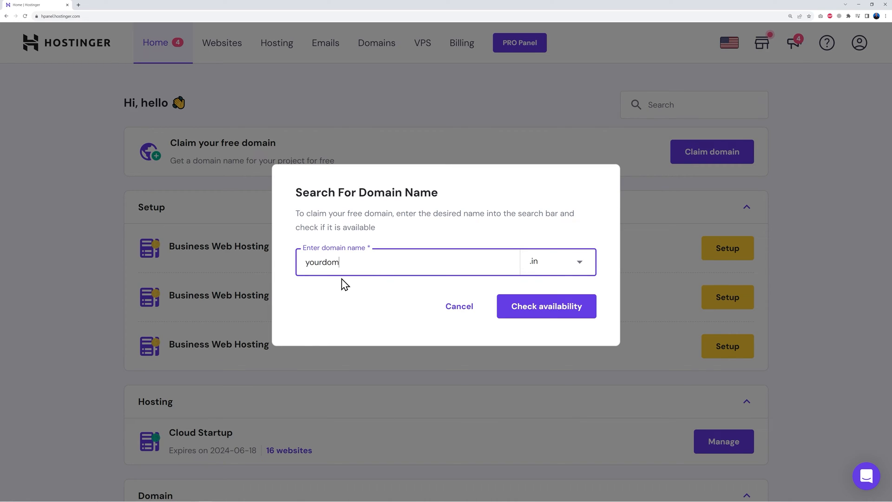
{"action": "left_click", "coordinate": [537, 261]}
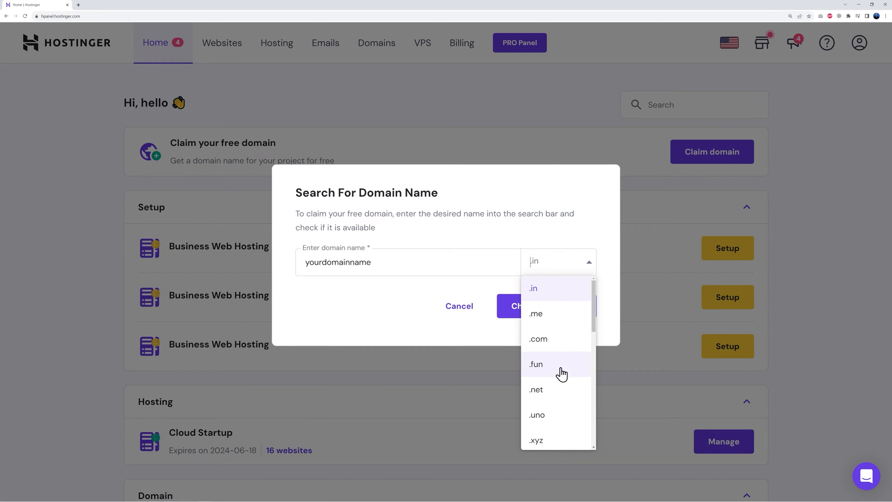
{"action": "scroll", "coordinate": [559, 378], "scroll_direction": "down", "scroll_amount": 3}
{"action": "scroll", "coordinate": [559, 379], "scroll_direction": "down", "scroll_amount": 6}
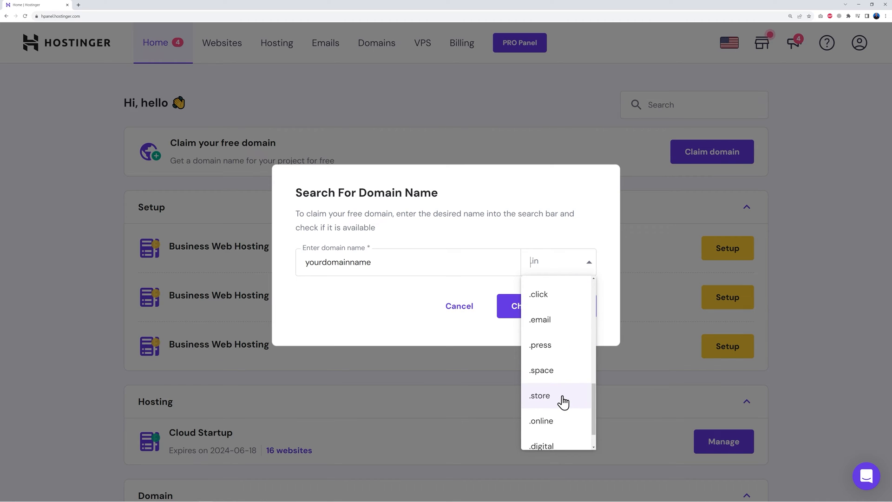
{"action": "scroll", "coordinate": [564, 402], "scroll_direction": "up", "scroll_amount": 6}
{"action": "scroll", "coordinate": [564, 401], "scroll_direction": "up", "scroll_amount": 2}
{"action": "left_click", "coordinate": [558, 345]}
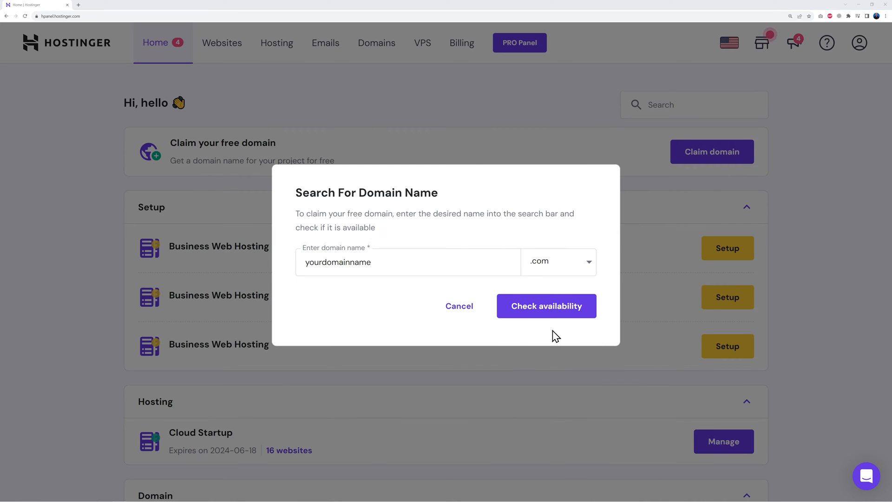
{"action": "left_click", "coordinate": [547, 312]}
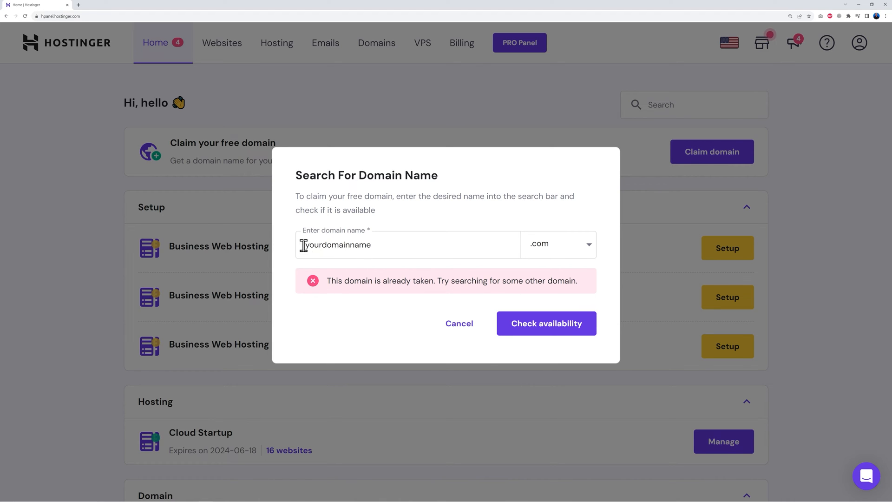
Replace the placeholder with learnwithmrweb and check learnwithmrweb.com's availability
{"action": "left_click_drag", "start_coordinate": [303, 245], "coordinate": [410, 245]}
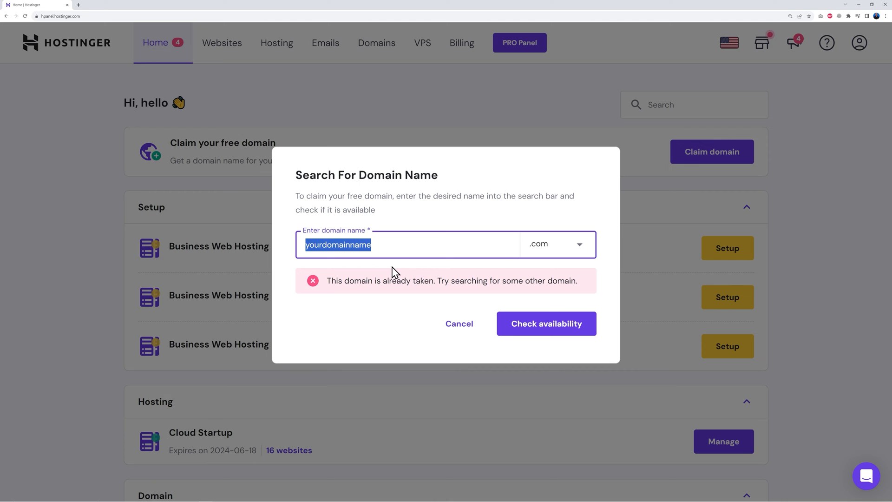
{"action": "type", "text": "learnwithmrweb"}
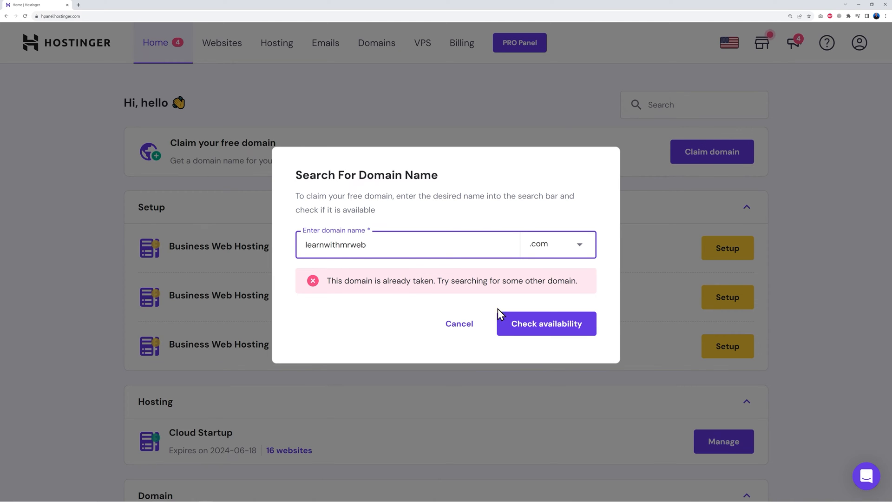
{"action": "left_click", "coordinate": [544, 331]}
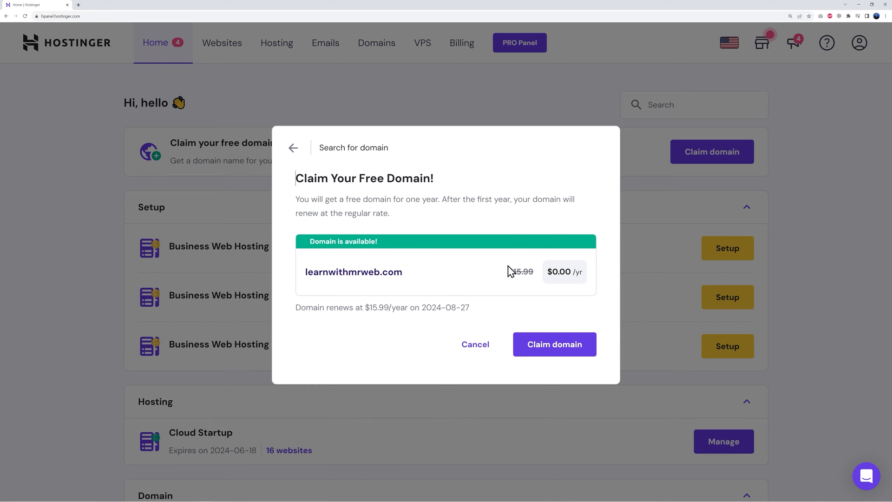
Claim learnwithmrweb.com, submit the company contact details, and open its domain overview
{"action": "left_click", "coordinate": [554, 352]}
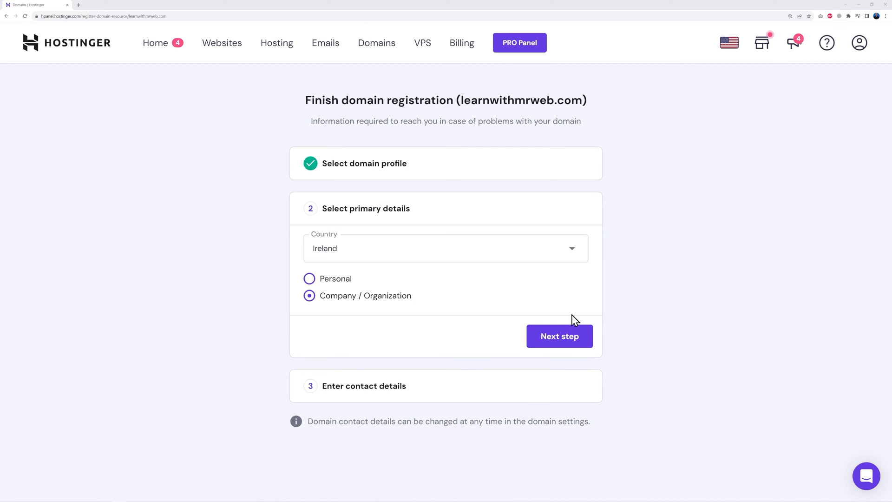
{"action": "left_click", "coordinate": [570, 342]}
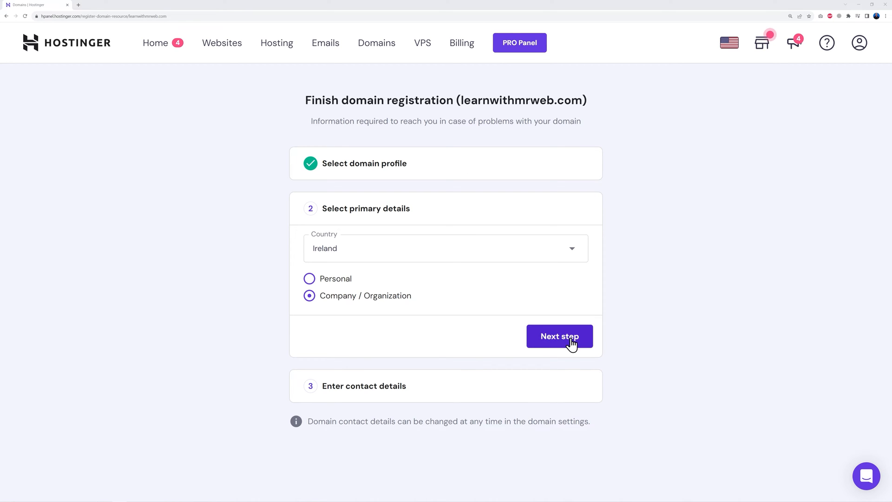
{"action": "scroll", "coordinate": [653, 340], "scroll_direction": "down", "scroll_amount": 3}
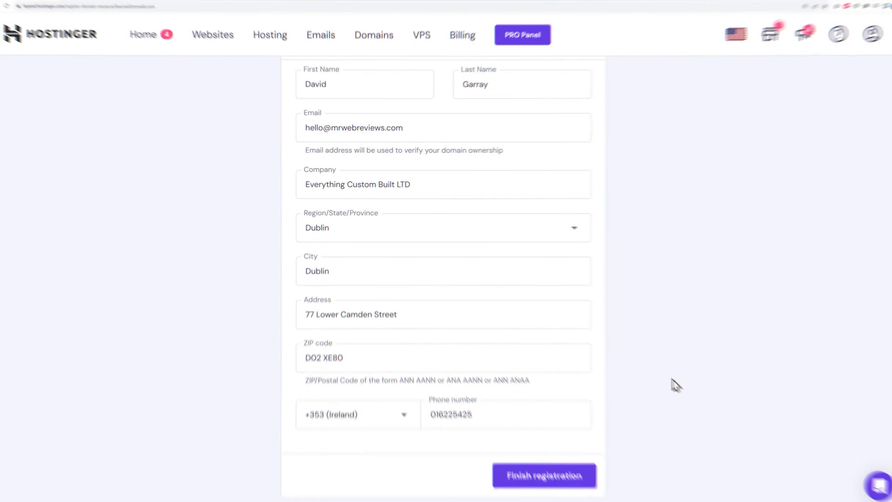
{"action": "left_click", "coordinate": [533, 473]}
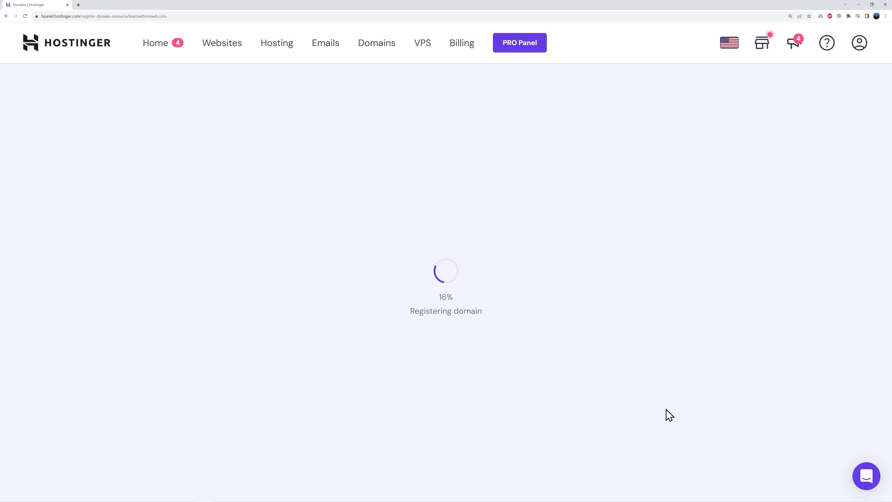
{"action": "left_click", "coordinate": [449, 347]}
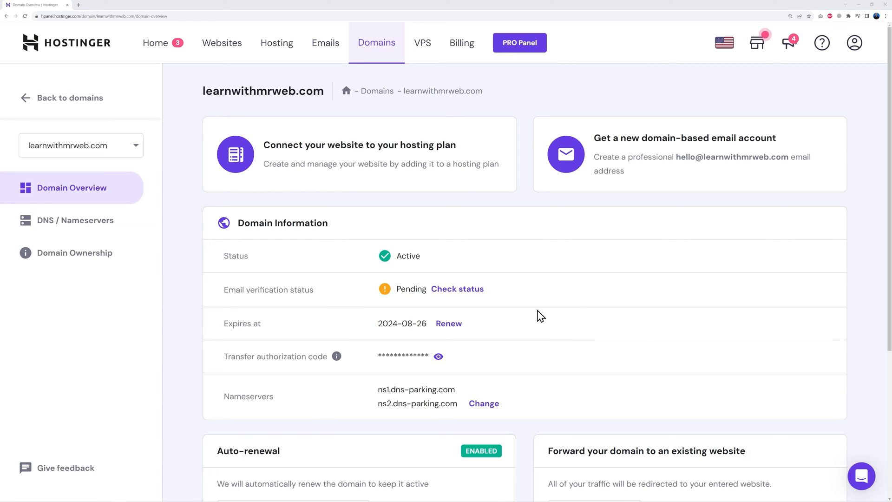
Reload the learnwithmrweb.com Domain Overview so the email verification shows Verified
{"action": "left_click", "coordinate": [25, 16]}
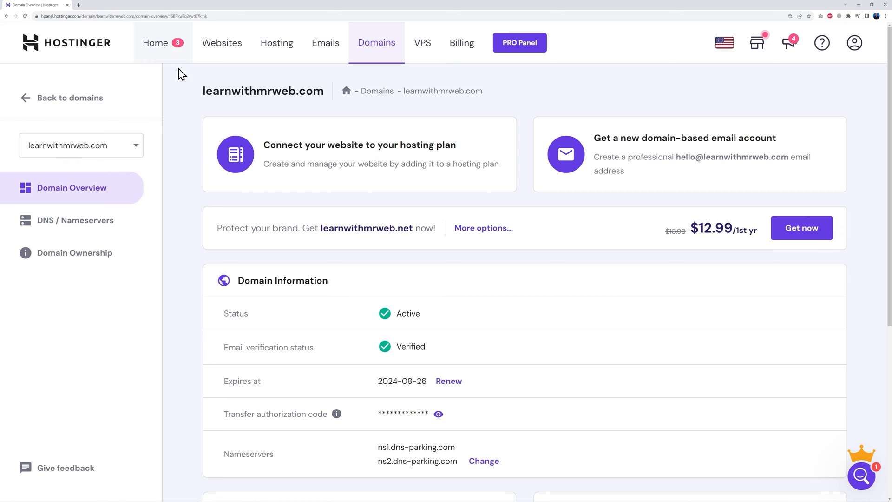
Return to the hPanel Home dashboard and launch Setup for the first Business Web Hosting plan
{"action": "left_click", "coordinate": [162, 46]}
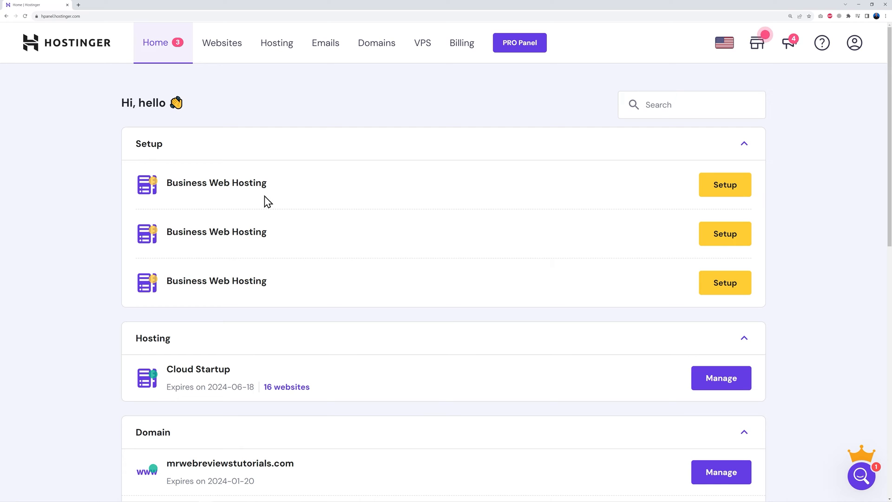
{"action": "left_click", "coordinate": [718, 184]}
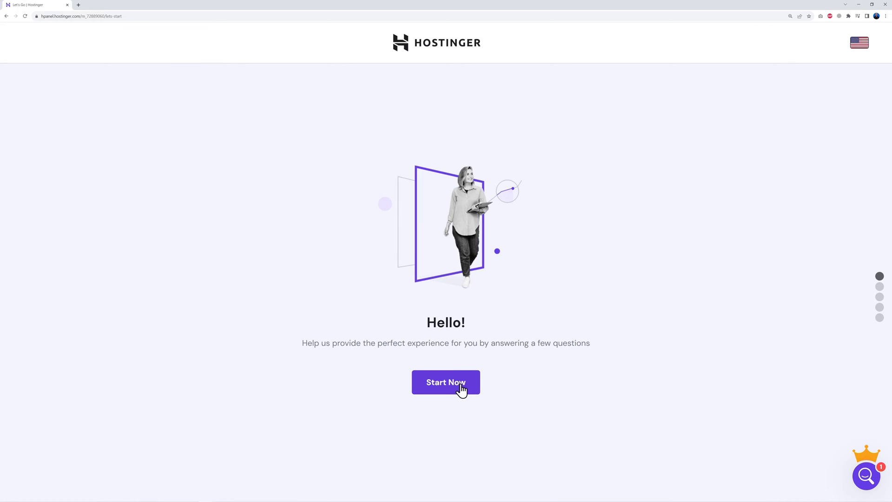
Start setup, skip the survey, choose Create a new website, and start from scratch
{"action": "left_click", "coordinate": [461, 386]}
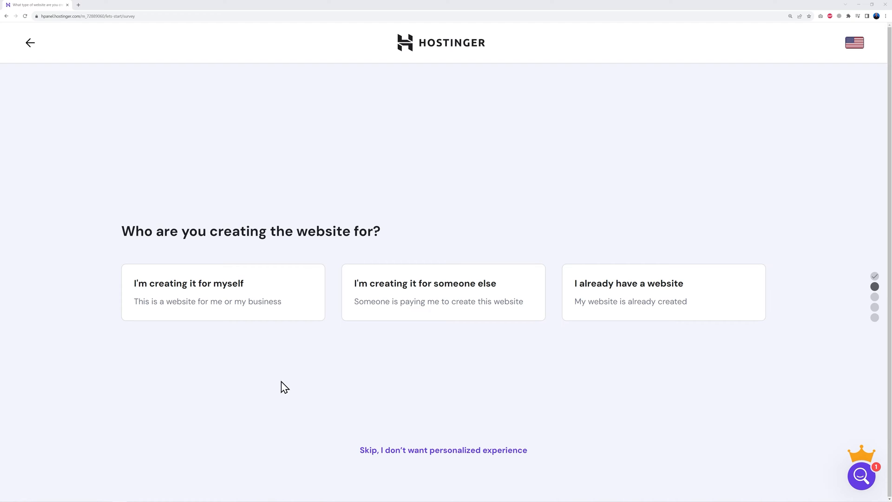
{"action": "left_click", "coordinate": [428, 450]}
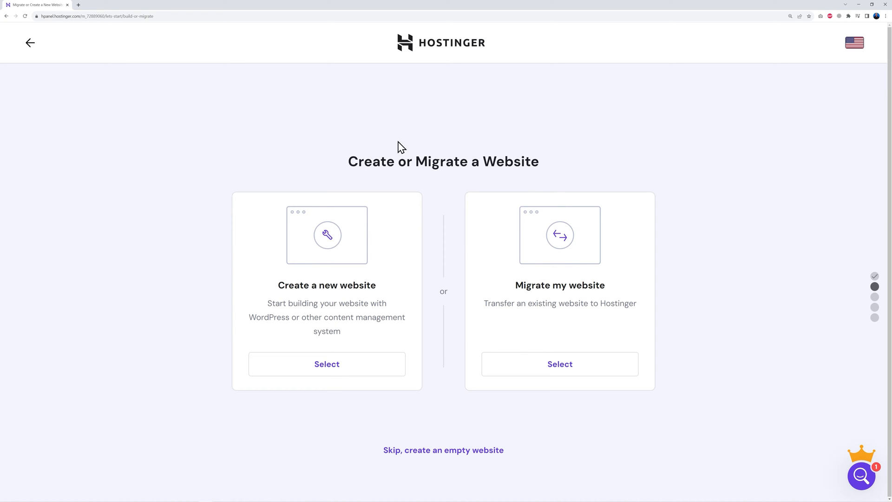
{"action": "left_click", "coordinate": [331, 371]}
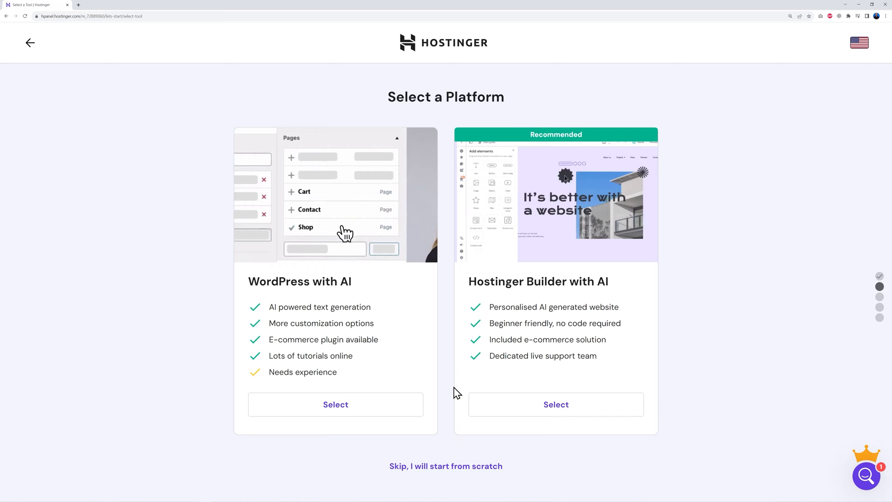
{"action": "left_click", "coordinate": [445, 467]}
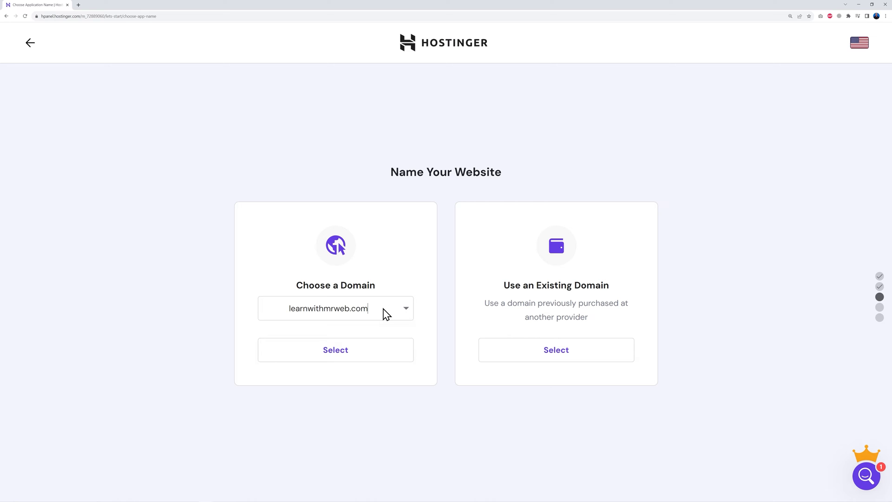
Select learnwithmrweb.com as the new website's domain
{"action": "left_click", "coordinate": [384, 310]}
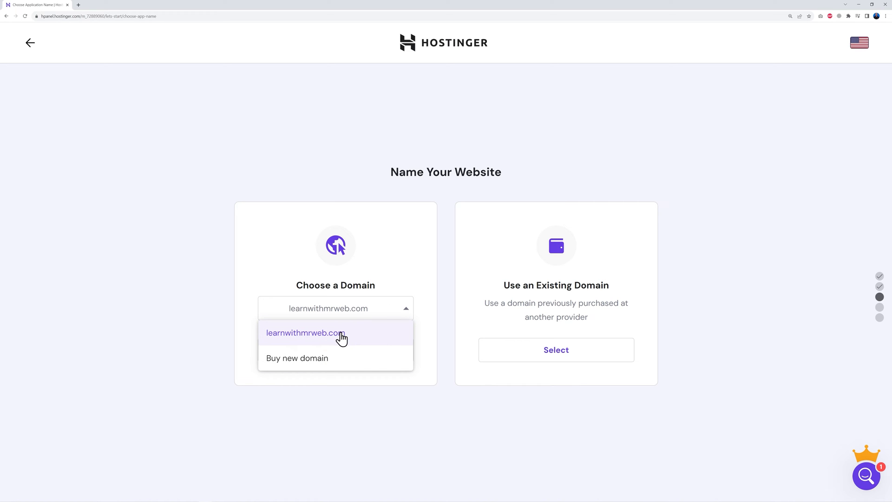
{"action": "left_click", "coordinate": [342, 335]}
{"action": "left_click", "coordinate": [339, 361]}
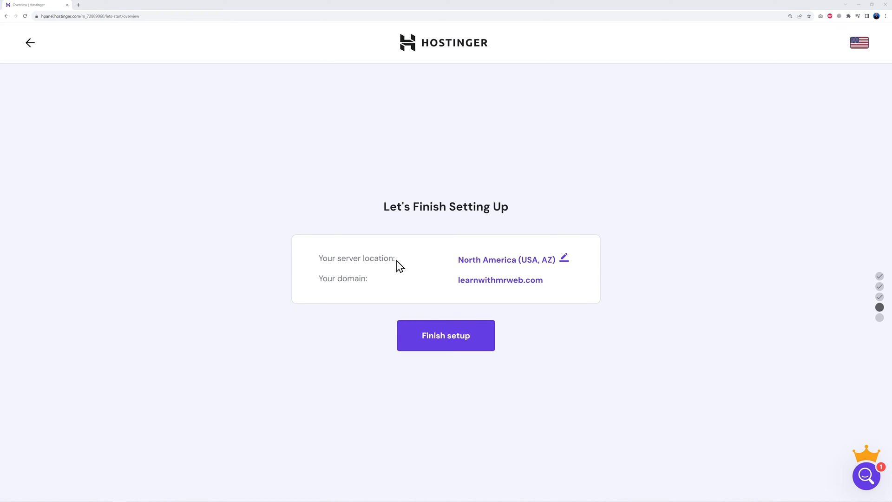
Change the server location to Europe (United Kingdom) and finish the website setup
{"action": "left_click", "coordinate": [564, 261]}
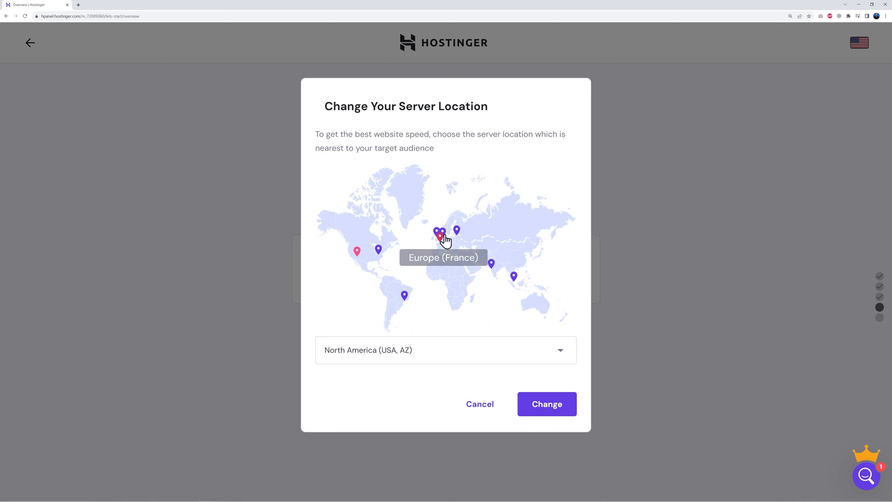
{"action": "left_click", "coordinate": [559, 354]}
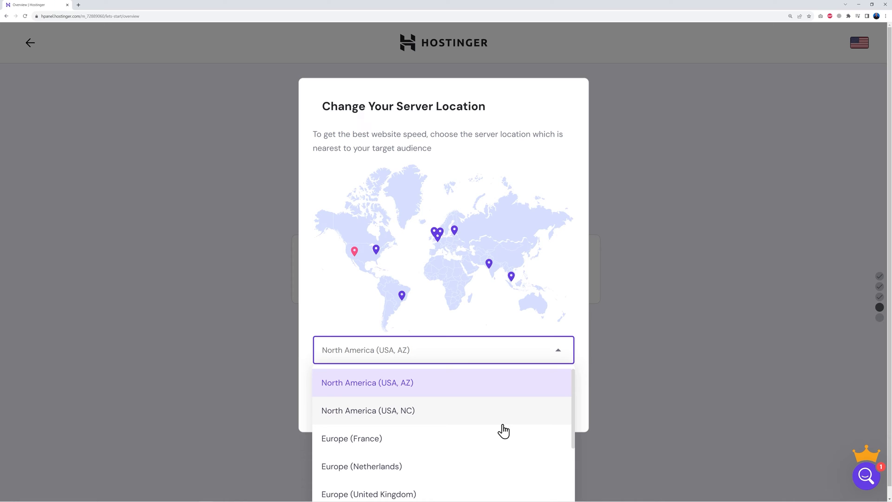
{"action": "scroll", "coordinate": [502, 430], "scroll_direction": "down", "scroll_amount": 1}
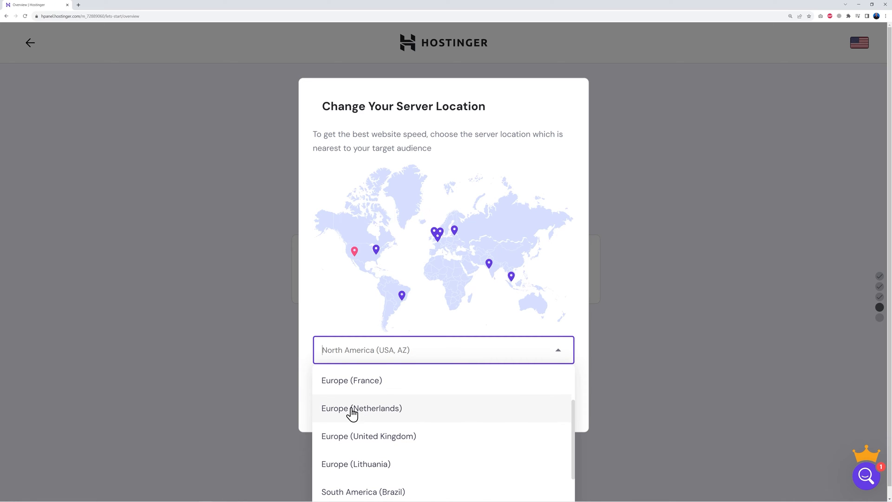
{"action": "left_click", "coordinate": [394, 442]}
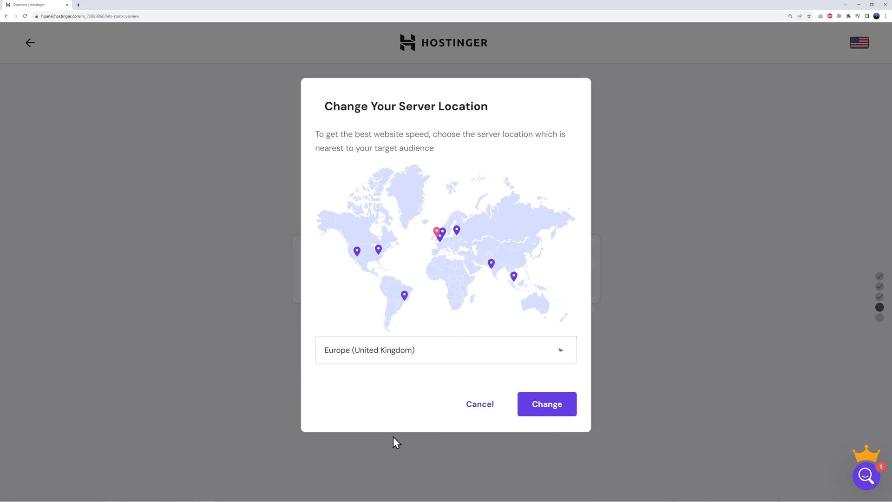
{"action": "left_click", "coordinate": [548, 412]}
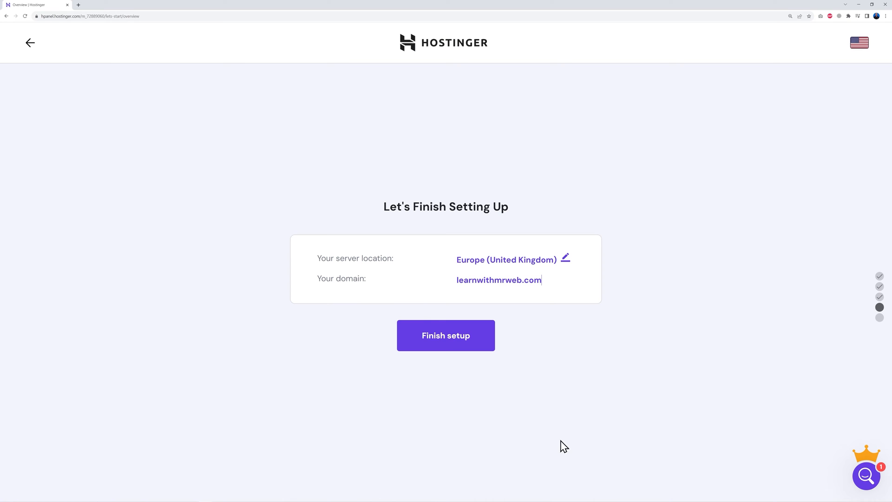
{"action": "left_click", "coordinate": [446, 336]}
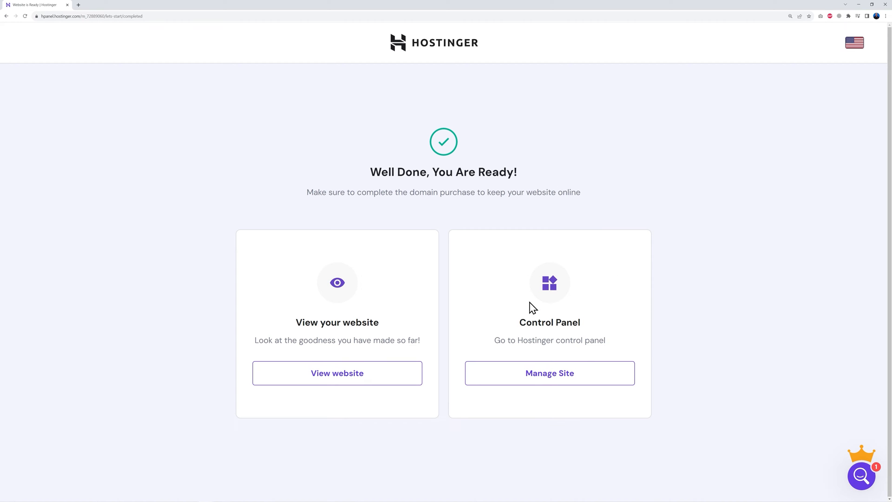
Open the Manage Site control panel for learnwithmrweb.com from the Well Done page
{"action": "left_click", "coordinate": [556, 377]}
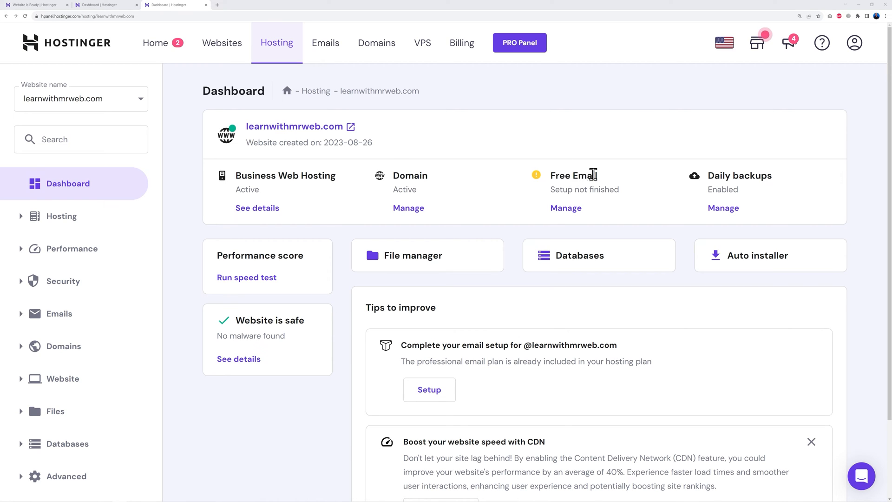
Create an admin Titan mailbox on learnwithmrweb.com with a password and a recovery email address
{"action": "left_click", "coordinate": [568, 210]}
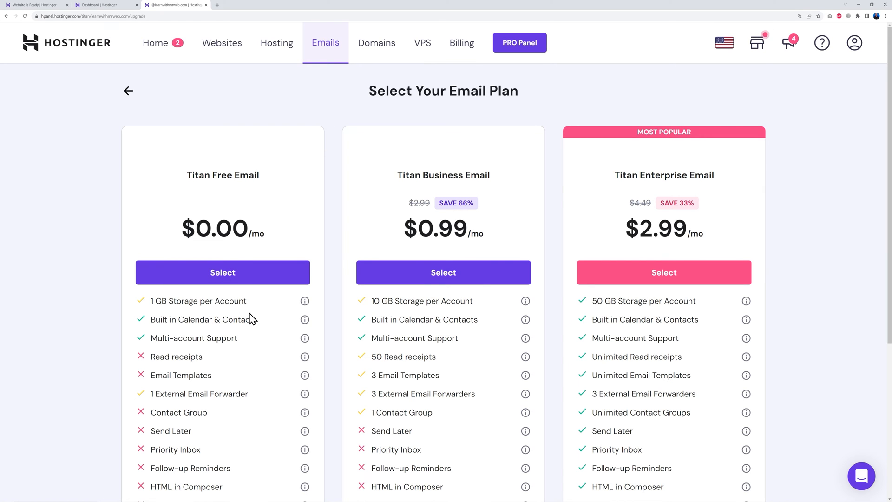
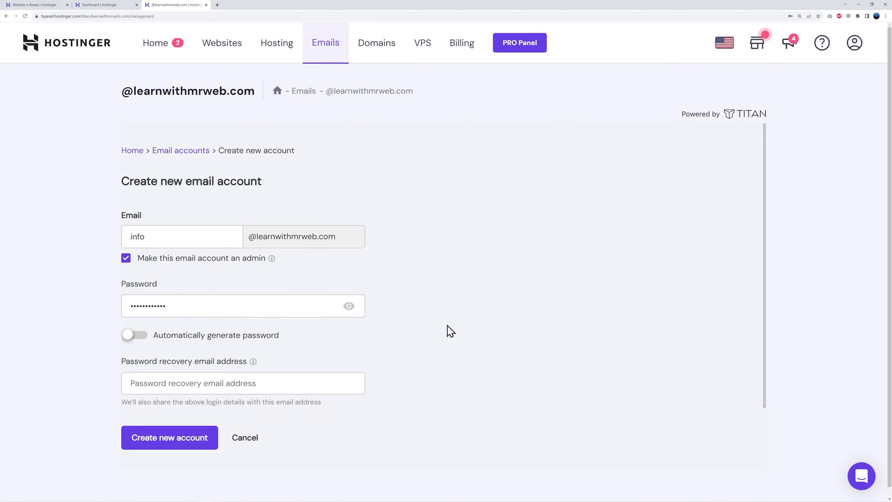
{"action": "left_click", "coordinate": [266, 384]}
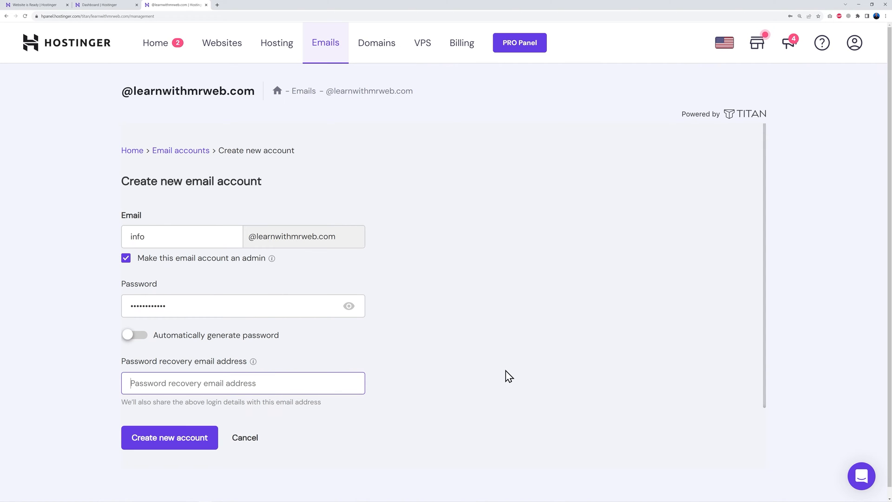
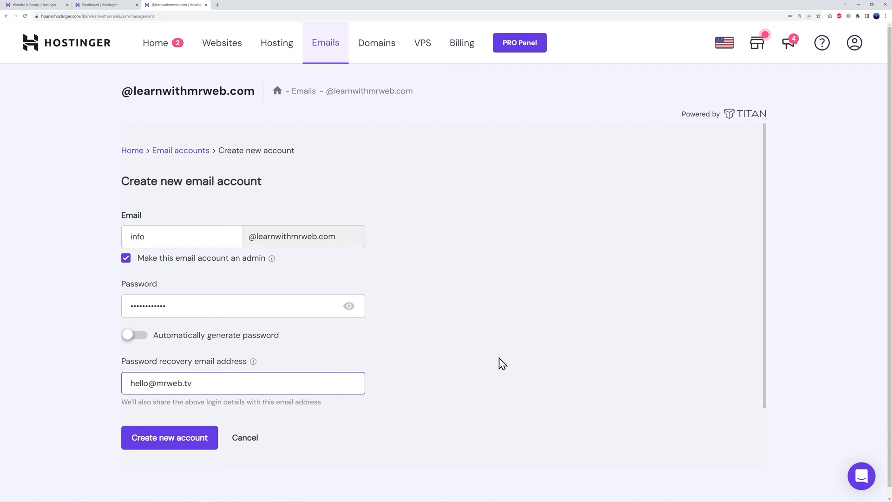
{"action": "left_click", "coordinate": [181, 446]}
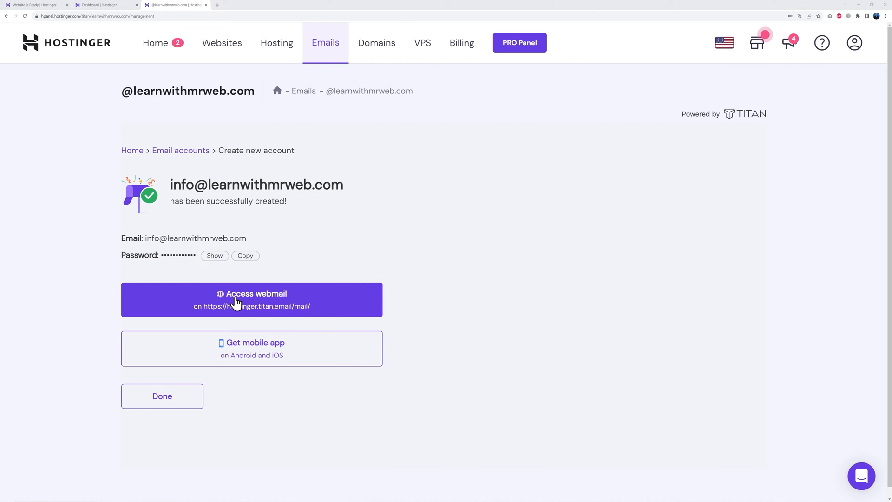
Log in to the new mailbox's webmail with the saved password, then return to the hosting dashboard
{"action": "left_click", "coordinate": [273, 303]}
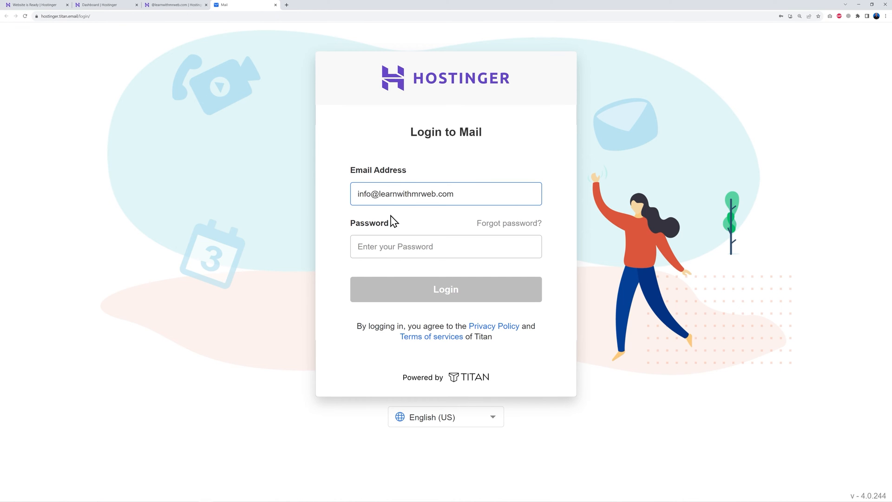
{"action": "left_click", "coordinate": [397, 241]}
{"action": "left_click", "coordinate": [411, 270]}
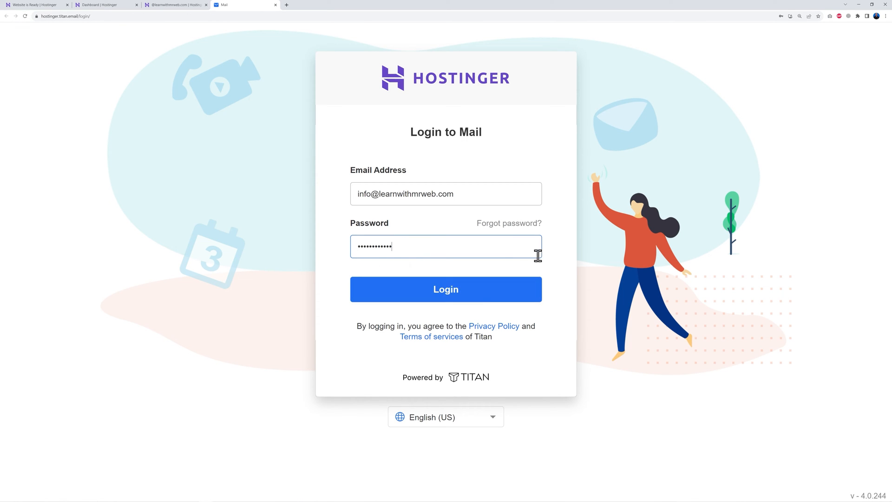
{"action": "left_click", "coordinate": [464, 292]}
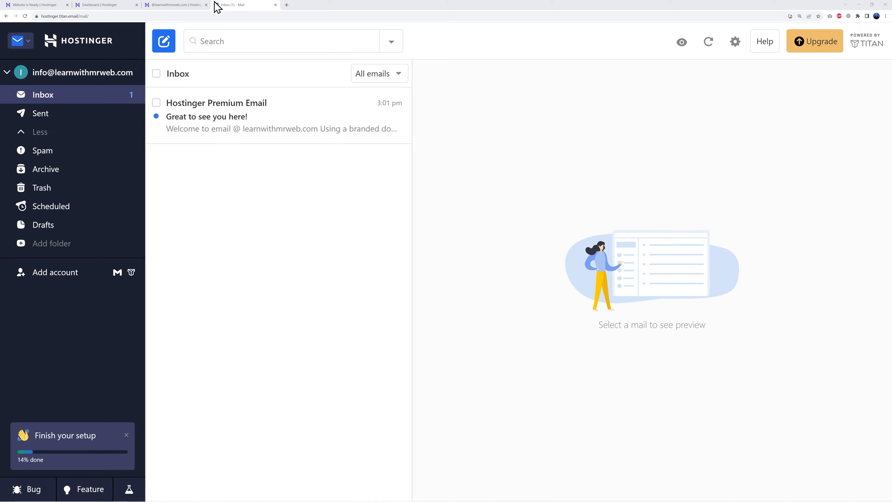
{"action": "left_click", "coordinate": [106, 7]}
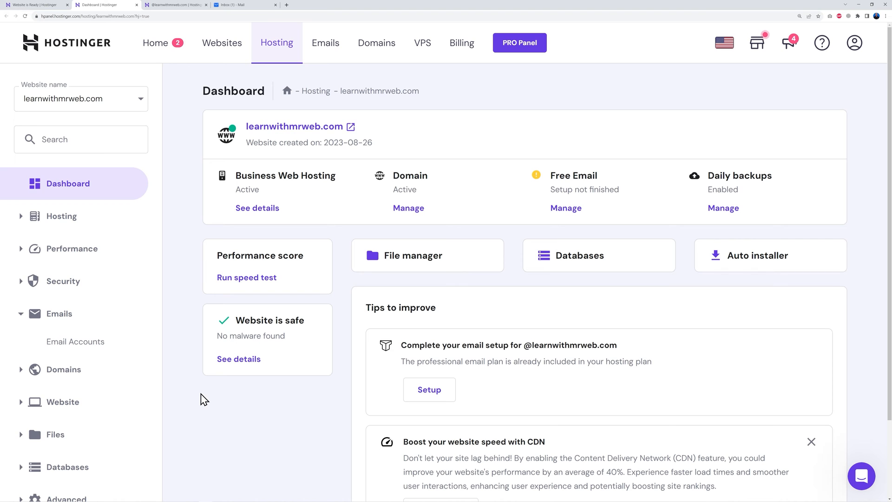
In the Auto Installer, choose WordPress and enter the website title 'Learn with Mr Web'
{"action": "scroll", "coordinate": [251, 404], "scroll_direction": "down", "scroll_amount": 2}
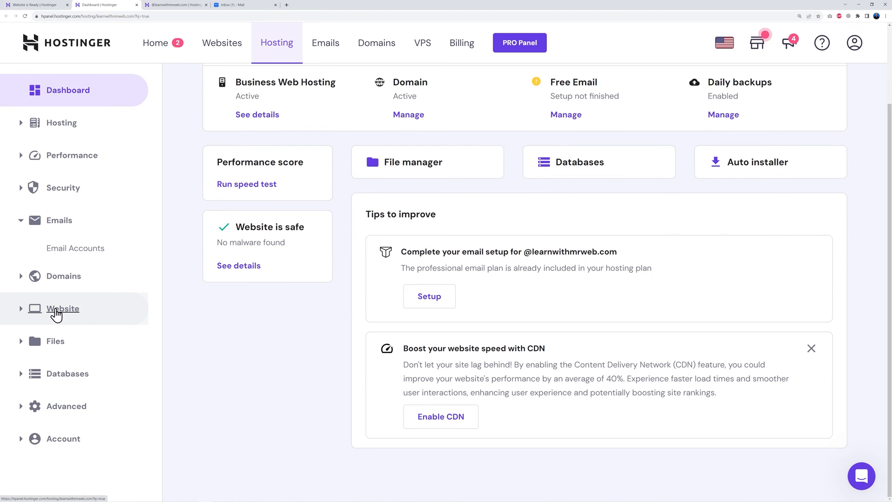
{"action": "left_click", "coordinate": [18, 309]}
{"action": "scroll", "coordinate": [212, 344], "scroll_direction": "down", "scroll_amount": 1}
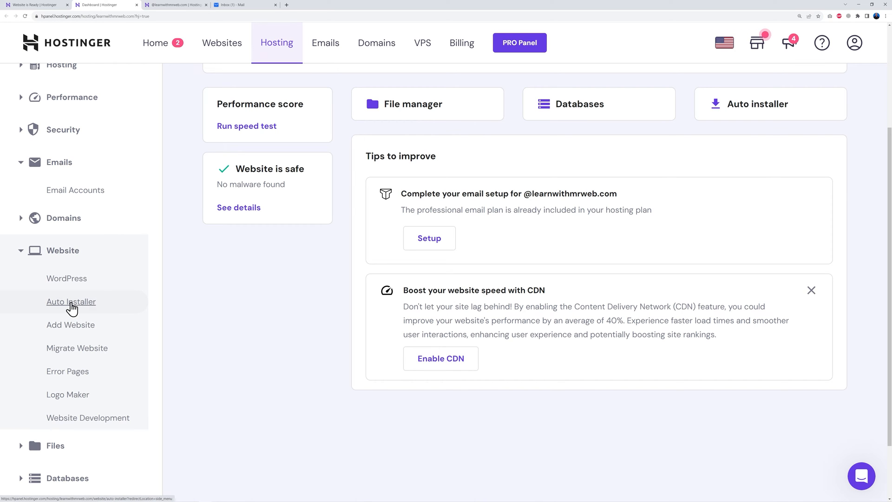
{"action": "left_click", "coordinate": [72, 302]}
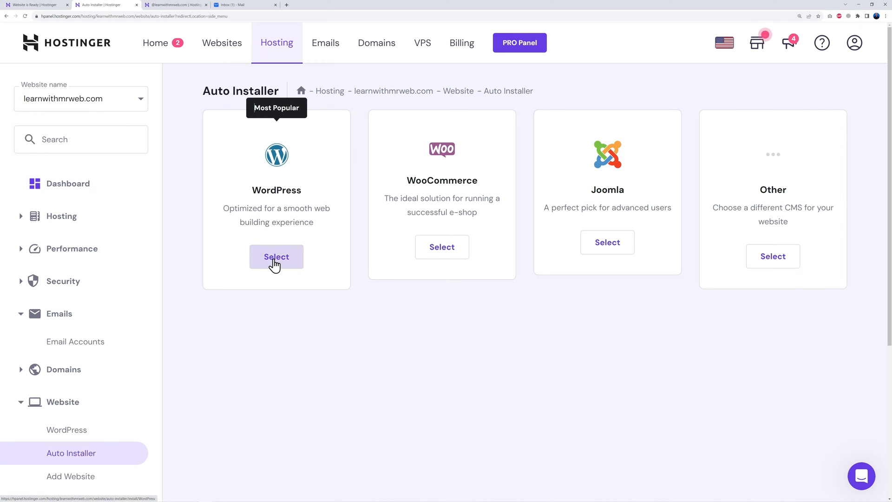
{"action": "left_click", "coordinate": [274, 263]}
{"action": "left_click", "coordinate": [339, 233]}
{"action": "type", "text": "Learn with Mr Web"}
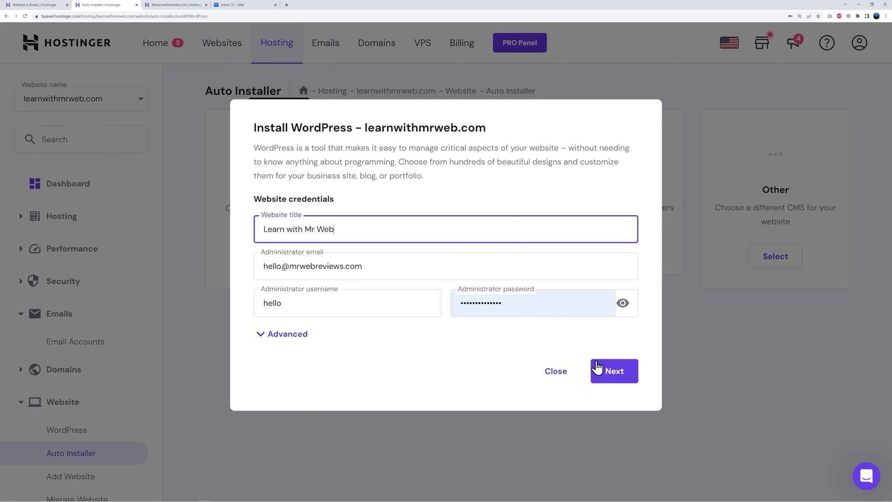
Set WordPress to always update to the latest available version and install it
{"action": "left_click", "coordinate": [617, 374]}
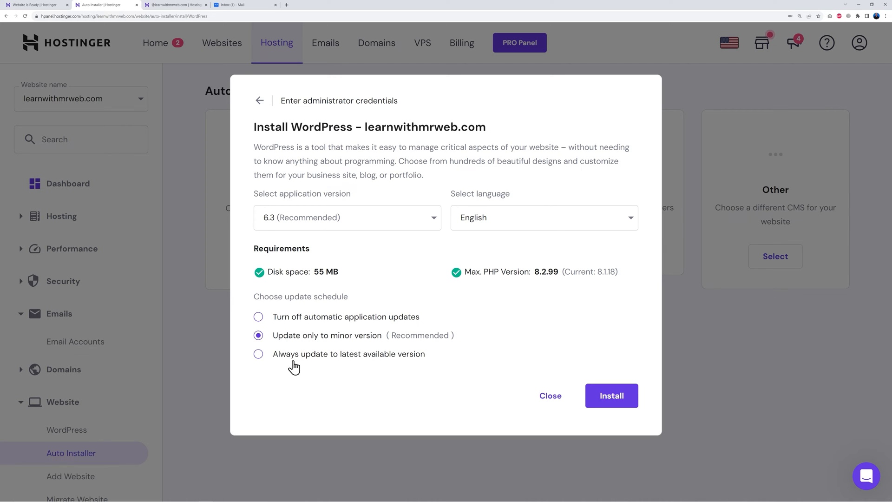
{"action": "left_click", "coordinate": [258, 355]}
{"action": "left_click", "coordinate": [622, 398]}
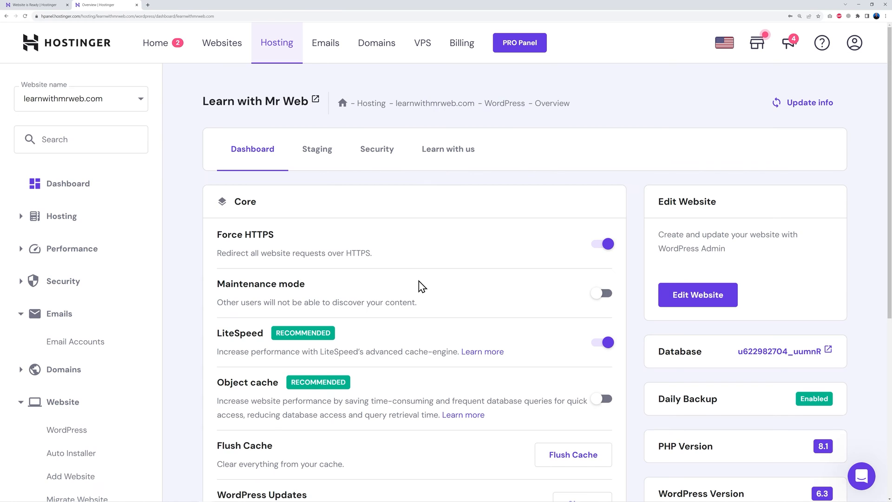
{"action": "scroll", "coordinate": [418, 285], "scroll_direction": "down", "scroll_amount": 3}
{"action": "scroll", "coordinate": [420, 289], "scroll_direction": "down", "scroll_amount": 1}
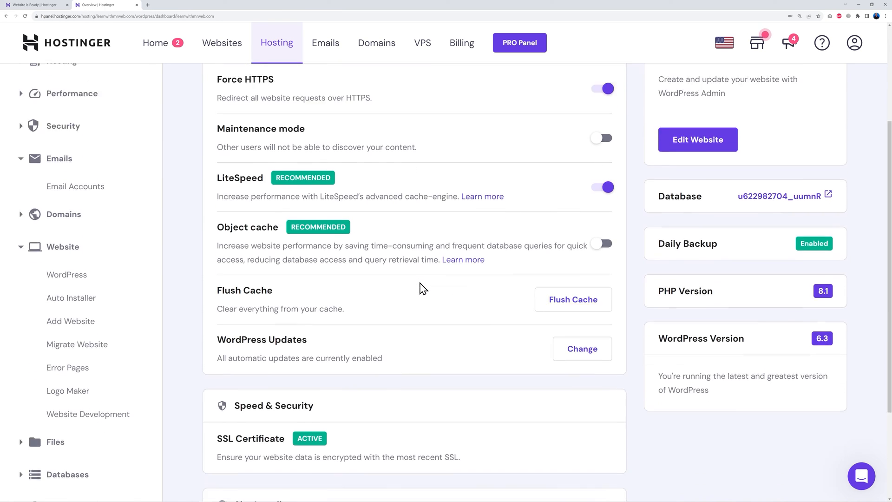
Open WordPress Admin for learnwithmrweb.com from the WordPress Overview page
{"action": "scroll", "coordinate": [446, 298], "scroll_direction": "up", "scroll_amount": 1}
{"action": "scroll", "coordinate": [446, 298], "scroll_direction": "down", "scroll_amount": 3}
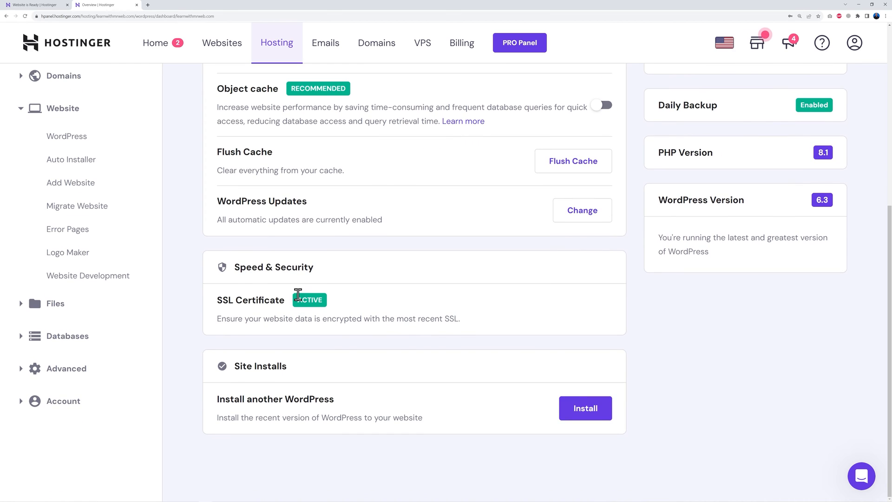
{"action": "scroll", "coordinate": [465, 360], "scroll_direction": "up", "scroll_amount": 5}
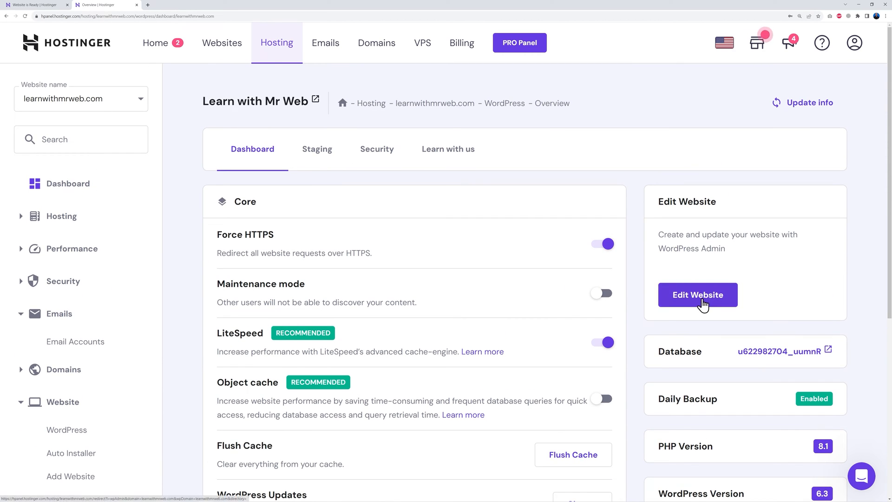
{"action": "left_click", "coordinate": [699, 300]}
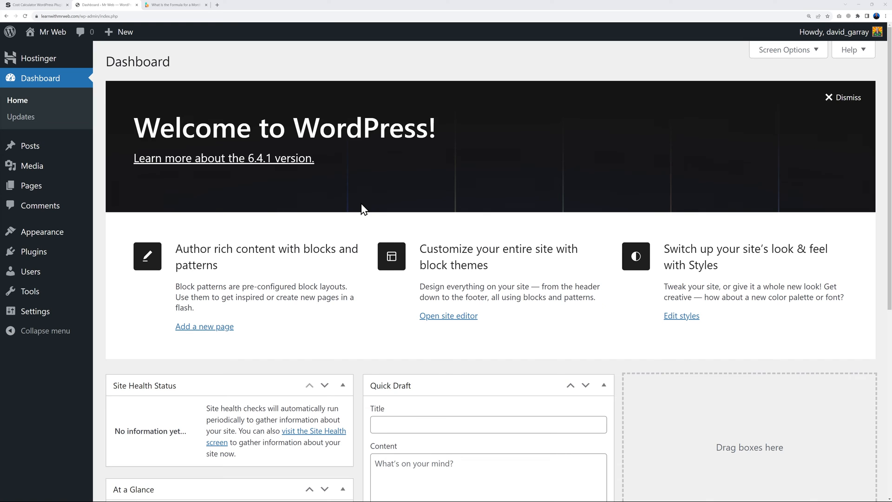
Browse the Cost Calculator pricing plans on the Stylemix site, then return to the WordPress dashboard
{"action": "left_click", "coordinate": [39, 5]}
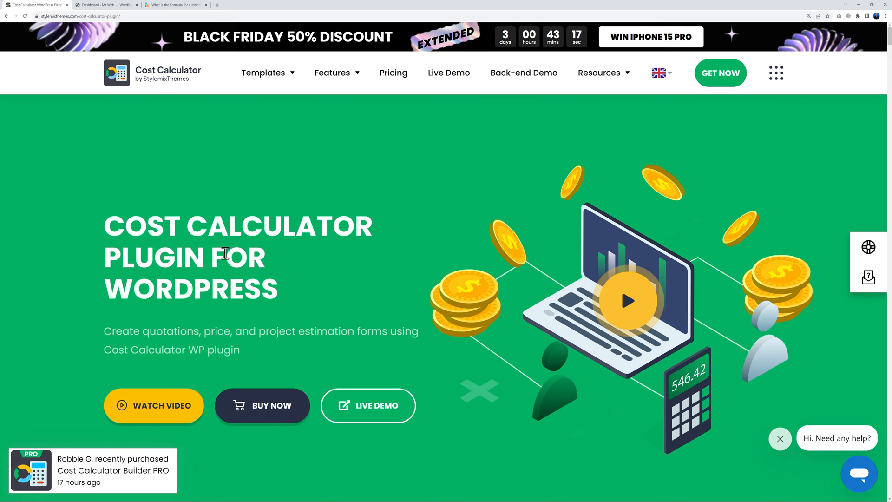
{"action": "left_click", "coordinate": [386, 74]}
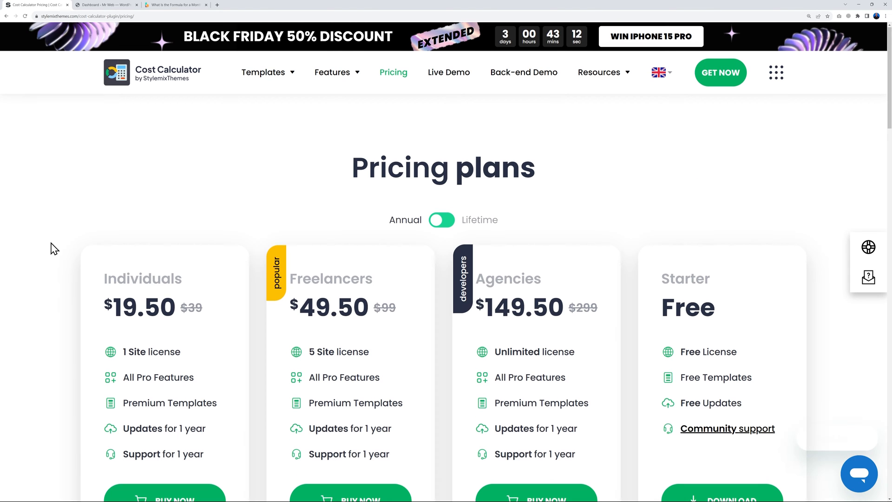
{"action": "scroll", "coordinate": [51, 247], "scroll_direction": "down", "scroll_amount": 2}
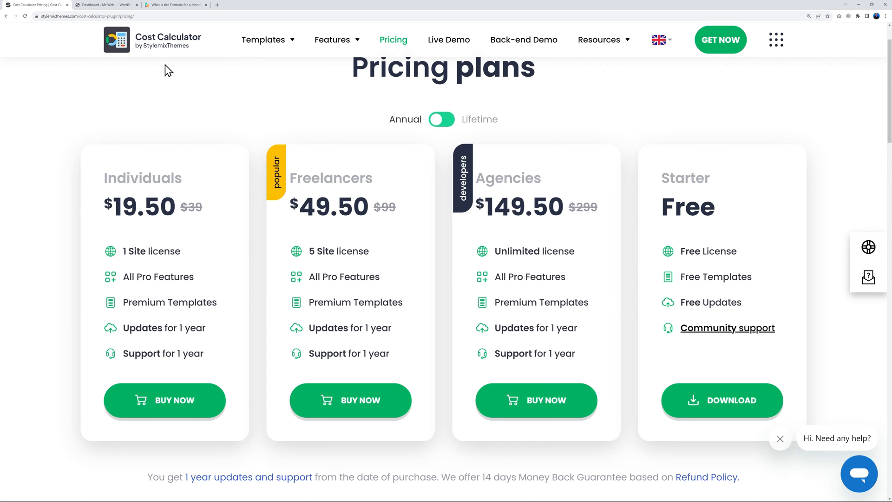
{"action": "left_click", "coordinate": [117, 7]}
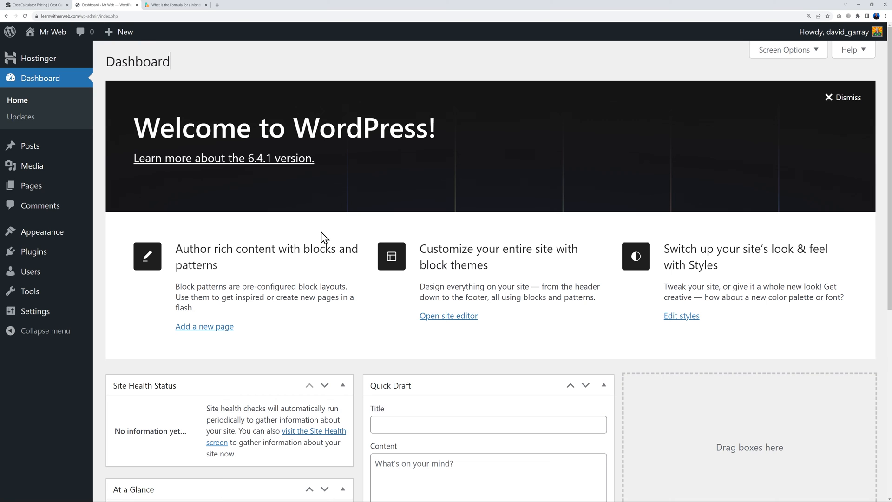
Search for and install the free Cost Calculator Builder plugin
{"action": "left_click", "coordinate": [42, 252]}
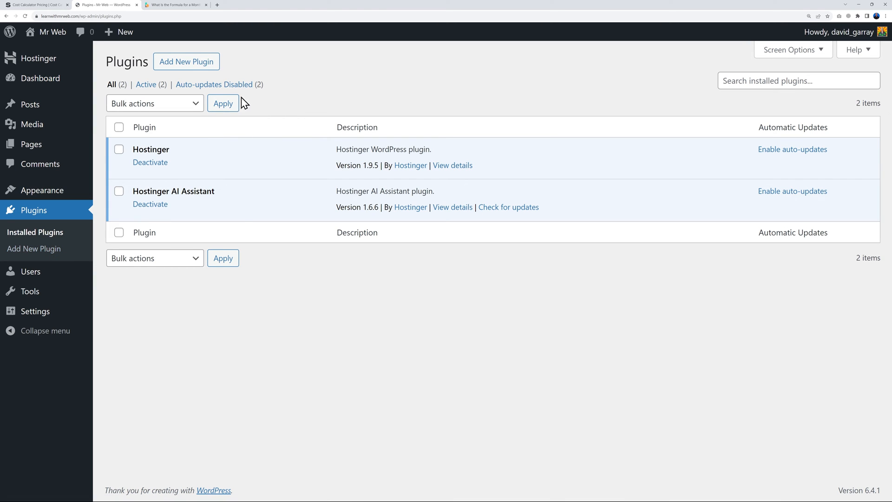
{"action": "left_click", "coordinate": [202, 67]}
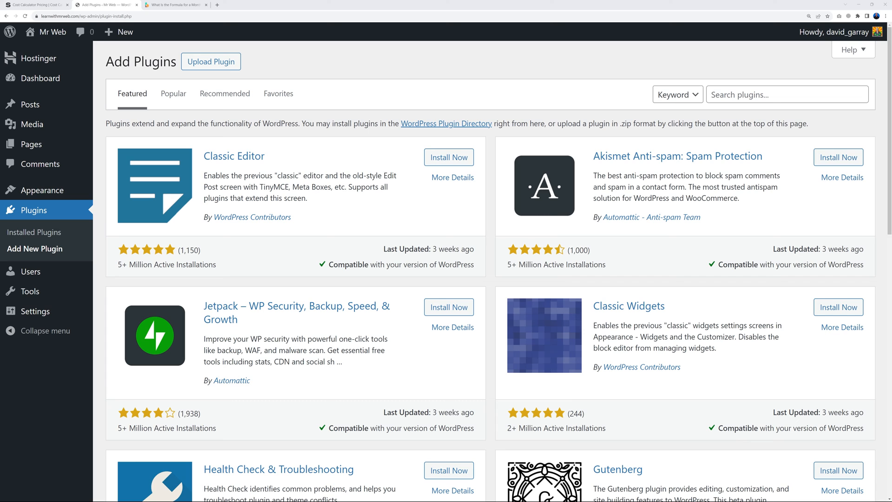
{"action": "left_click", "coordinate": [720, 95]}
{"action": "type", "text": "Cost Calculator Builder"}
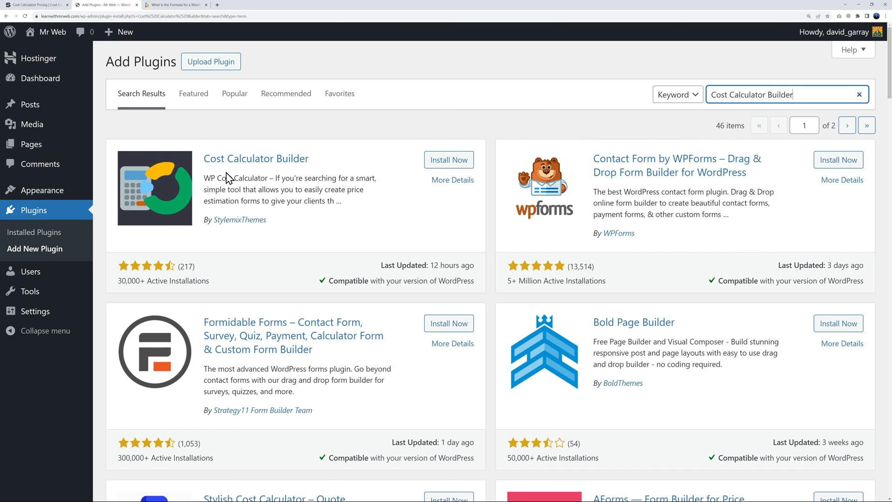
{"action": "left_click", "coordinate": [445, 161]}
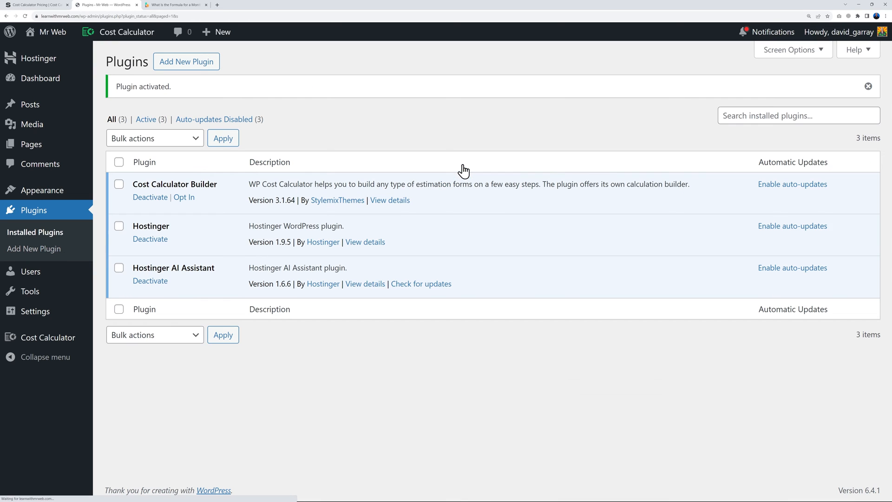
Upload and install cost-calculator-builder-pro-latest.zip, then activate the PRO plugin
{"action": "left_click", "coordinate": [202, 68]}
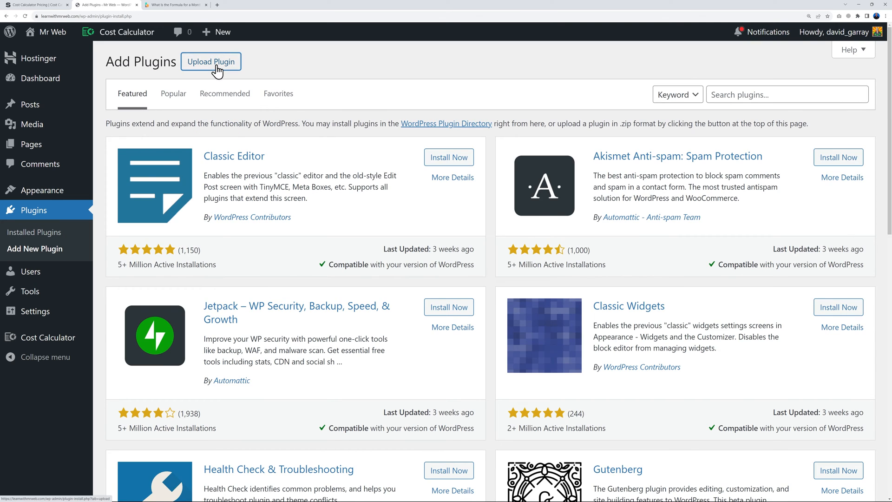
{"action": "left_click", "coordinate": [195, 65]}
{"action": "left_click", "coordinate": [413, 170]}
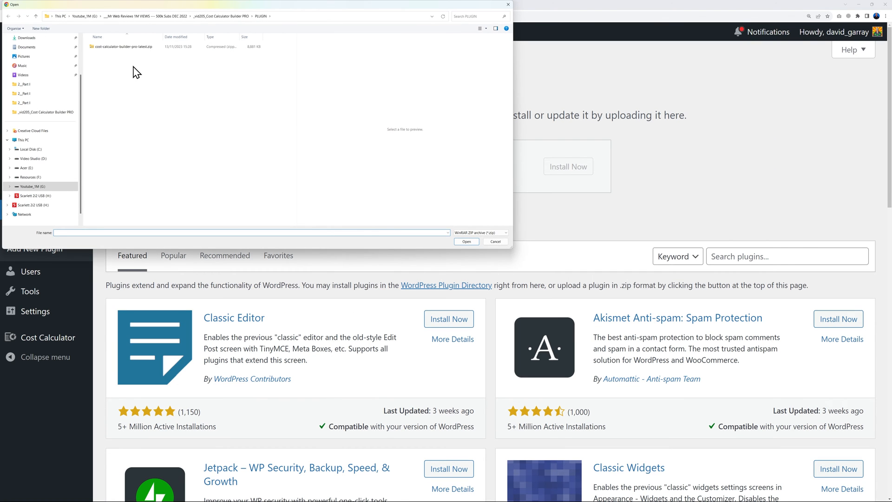
{"action": "left_click", "coordinate": [128, 48]}
{"action": "left_click", "coordinate": [466, 242]}
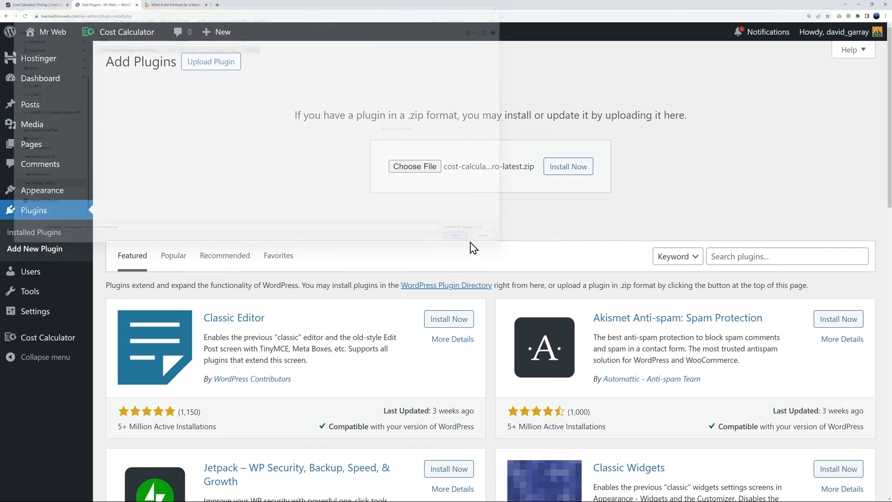
{"action": "left_click", "coordinate": [566, 173]}
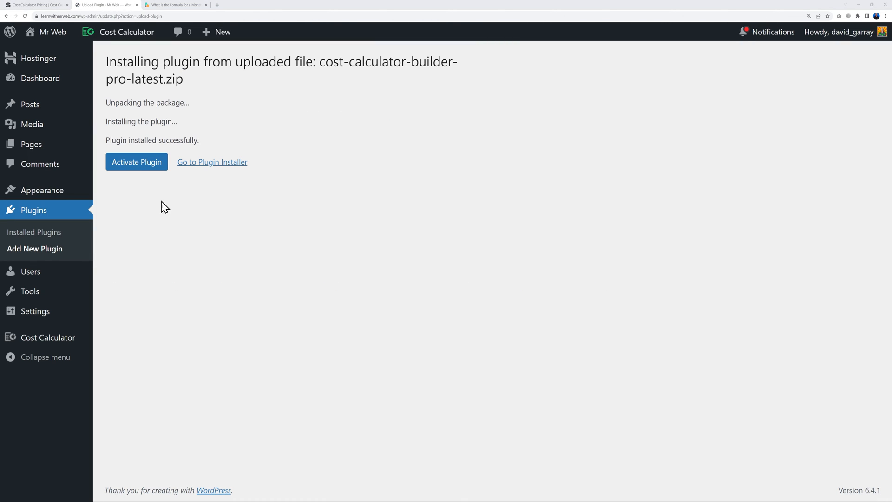
{"action": "left_click", "coordinate": [137, 163]}
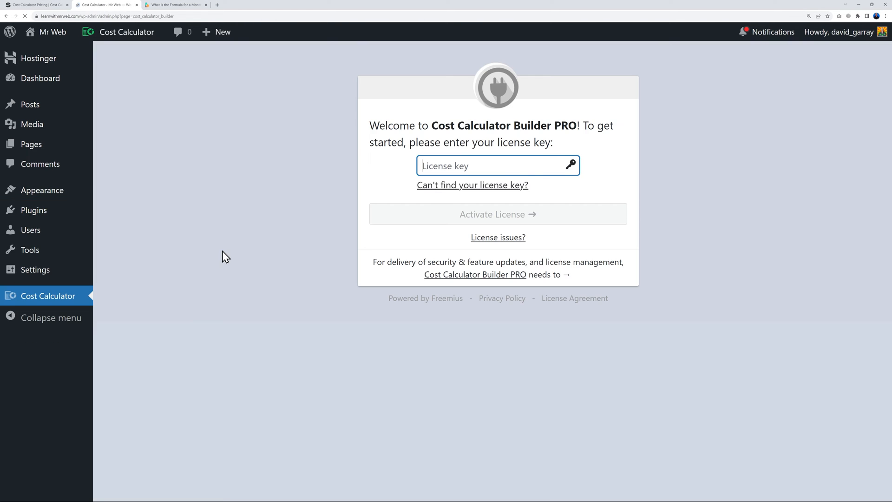
Enter the licence key, opt in to update emails, and activate the PRO licence
{"action": "key", "text": "ctrl+v"}
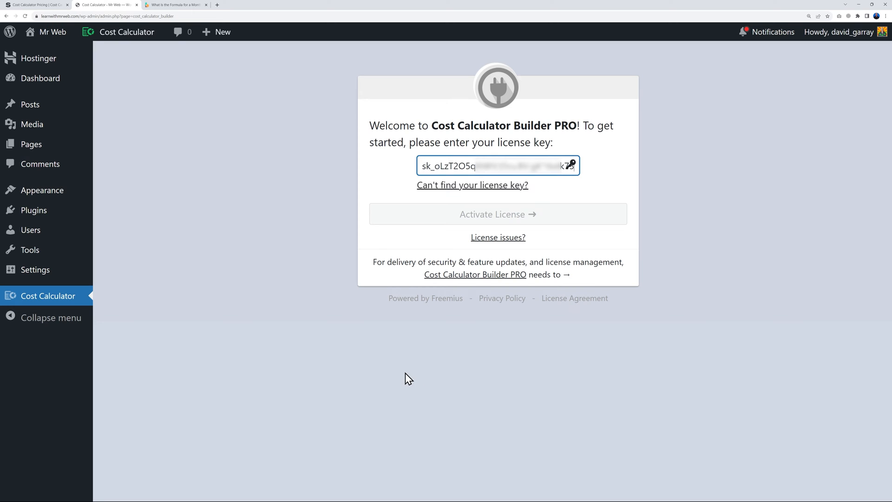
{"action": "left_click", "coordinate": [381, 255]}
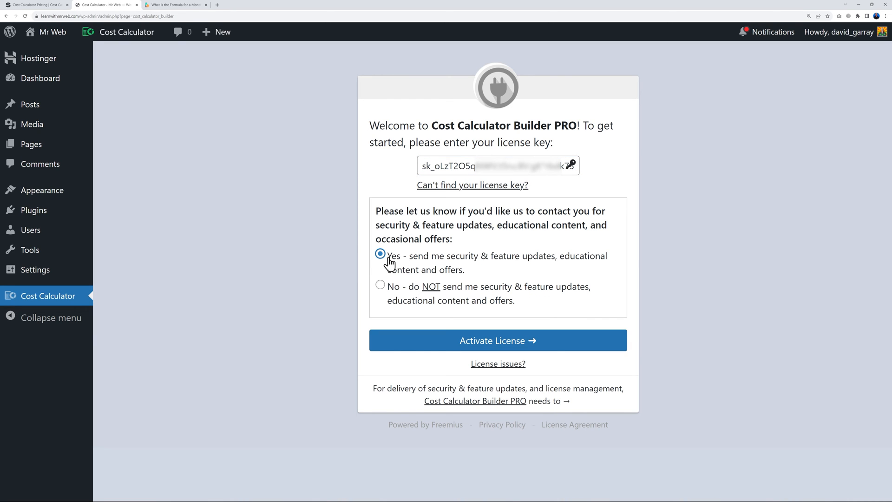
{"action": "left_click", "coordinate": [504, 342]}
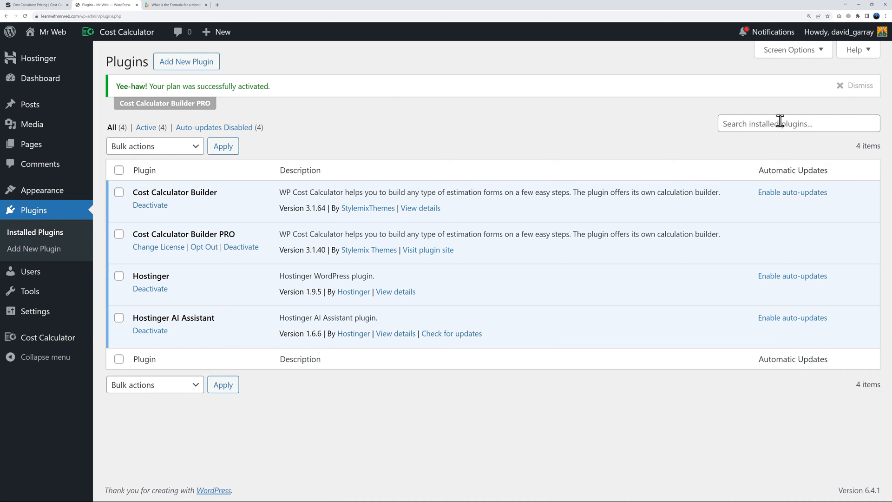
{"action": "left_click", "coordinate": [867, 86]}
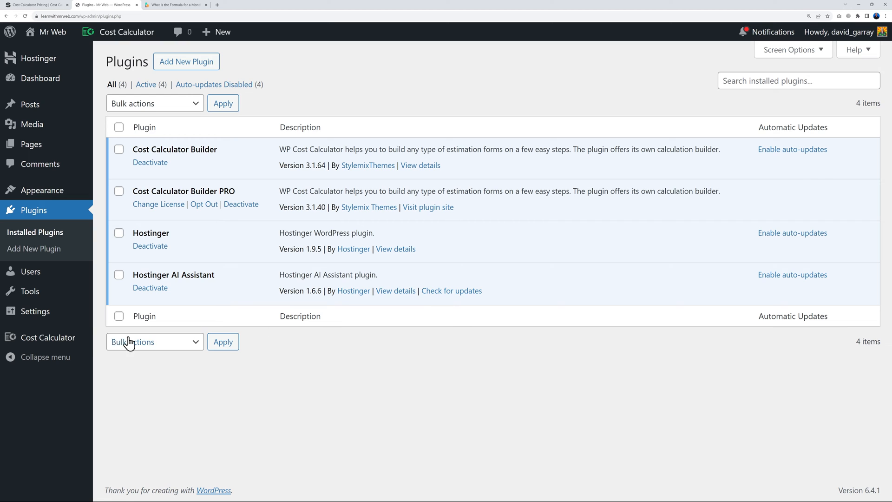
{"action": "mouse_move", "coordinate": [56, 344]}
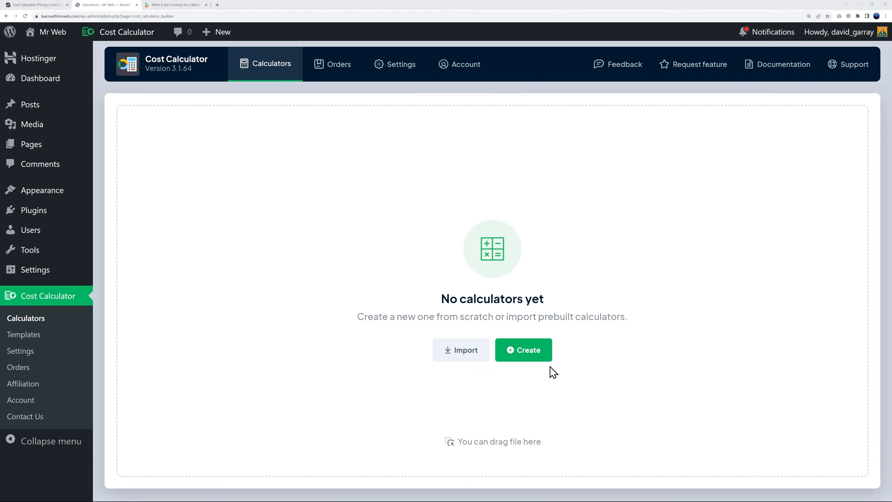
Search calculator templates for 'loan' and open the Loan Calculator template's demo
{"action": "left_click", "coordinate": [534, 357]}
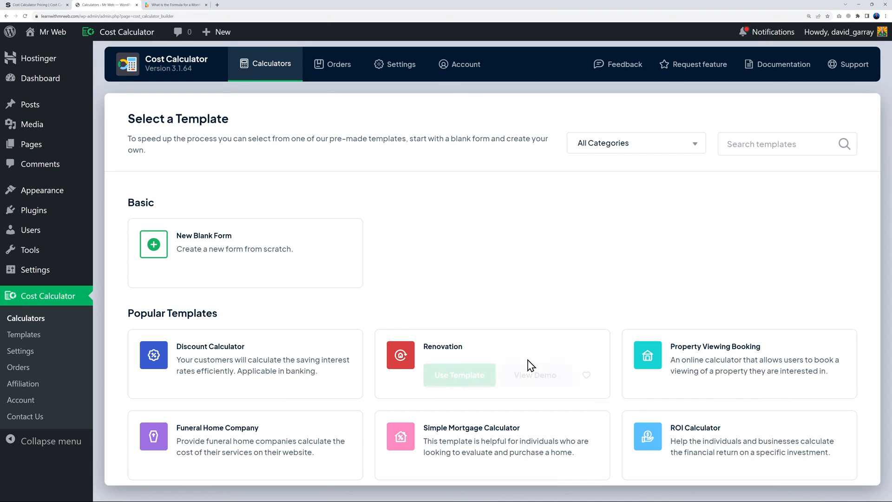
{"action": "mouse_move", "coordinate": [190, 334]}
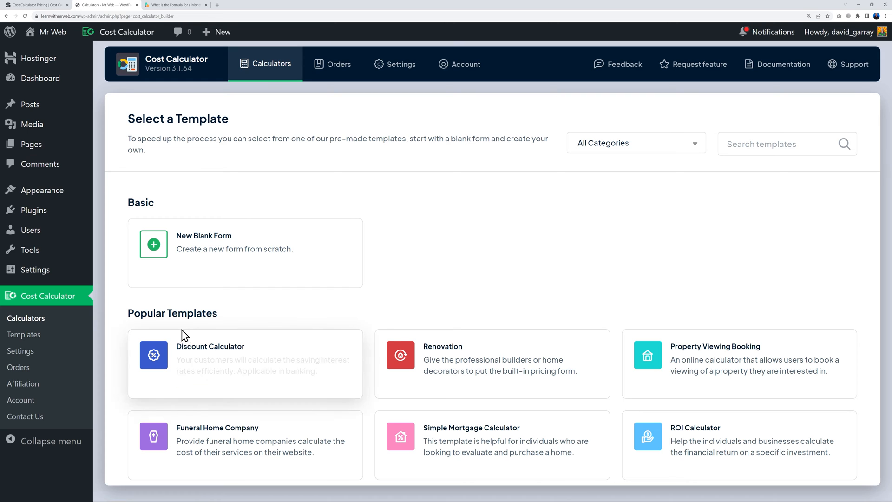
{"action": "type", "text": "loan"}
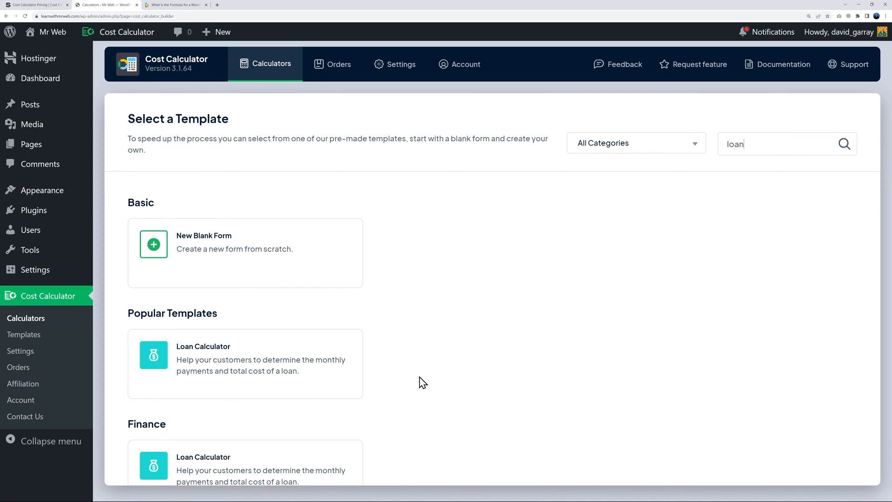
{"action": "mouse_move", "coordinate": [237, 372]}
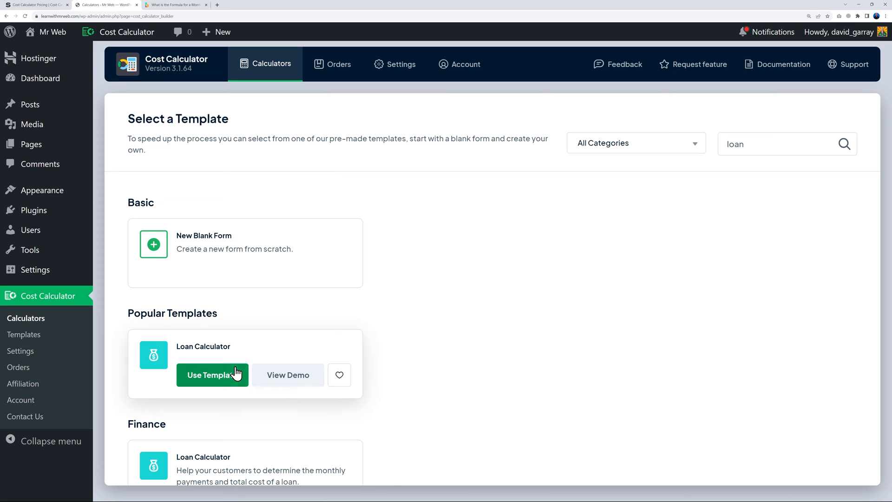
{"action": "left_click", "coordinate": [285, 378]}
{"action": "scroll", "coordinate": [697, 318], "scroll_direction": "down", "scroll_amount": 6}
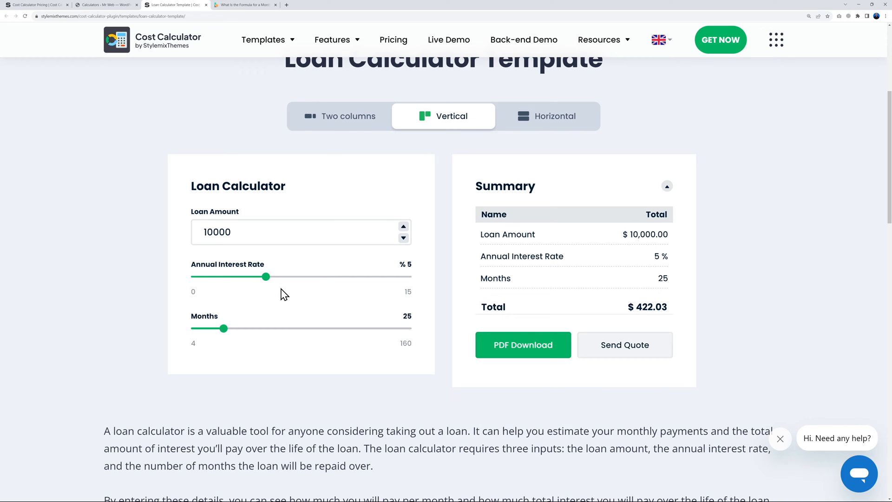
Set the demo's annual interest rate to 6%, then close the demo tab
{"action": "mouse_move", "coordinate": [265, 276]}
{"action": "left_mouse_down"}
{"action": "mouse_move", "coordinate": [319, 278]}
{"action": "mouse_move", "coordinate": [279, 277]}
{"action": "left_mouse_up"}
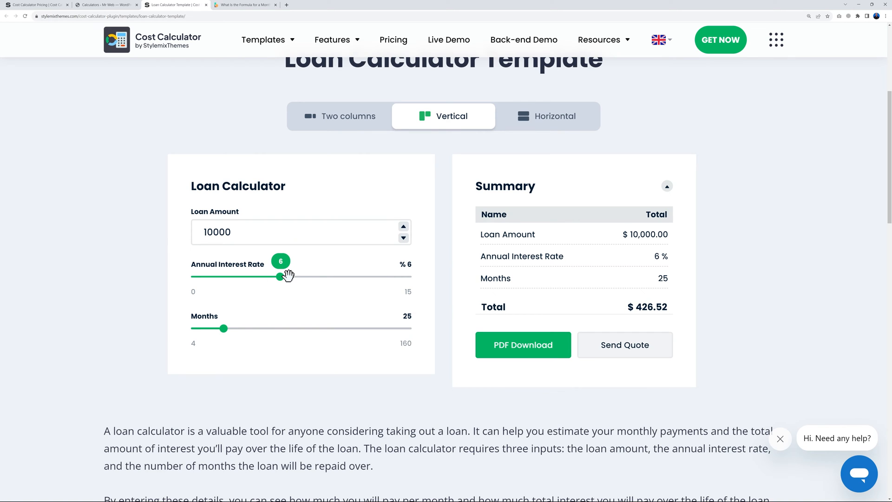
{"action": "left_click", "coordinate": [206, 5]}
{"action": "mouse_move", "coordinate": [340, 275]}
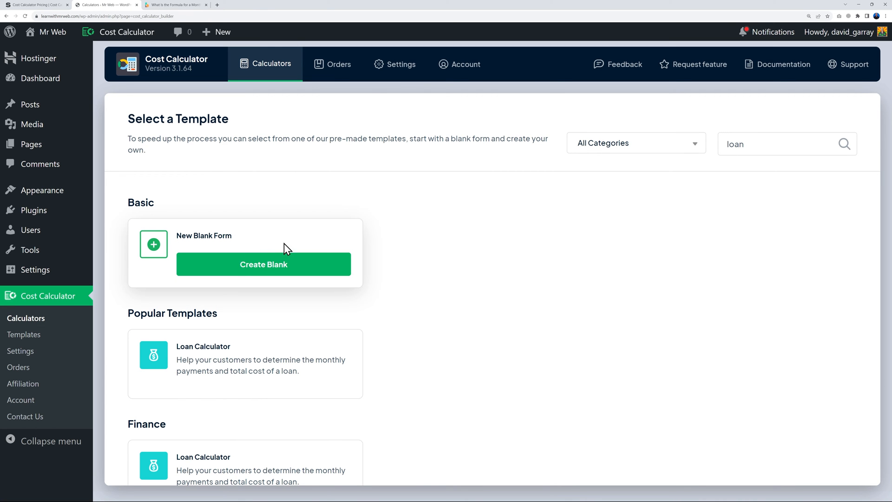
Create a blank calculator and rename its Untitled title to 'Loan Repayment Cost Calculator'
{"action": "left_click", "coordinate": [263, 272]}
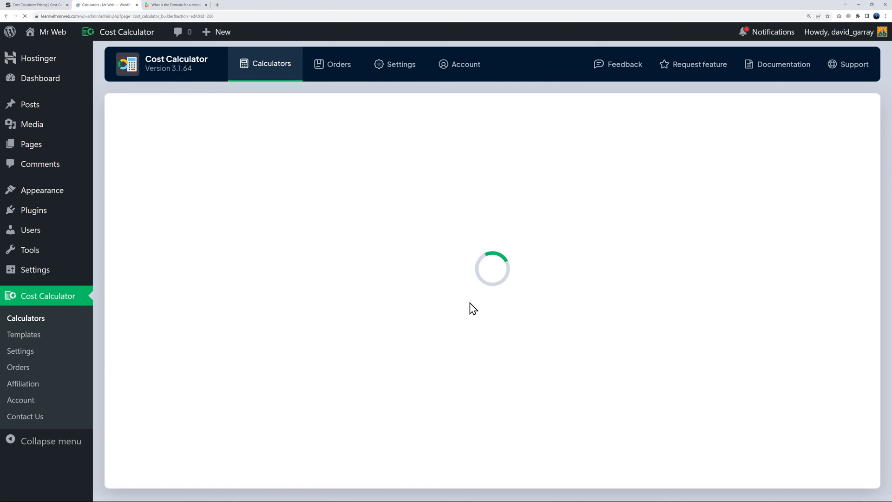
{"action": "left_click", "coordinate": [318, 124]}
{"action": "double_click", "coordinate": [325, 126]}
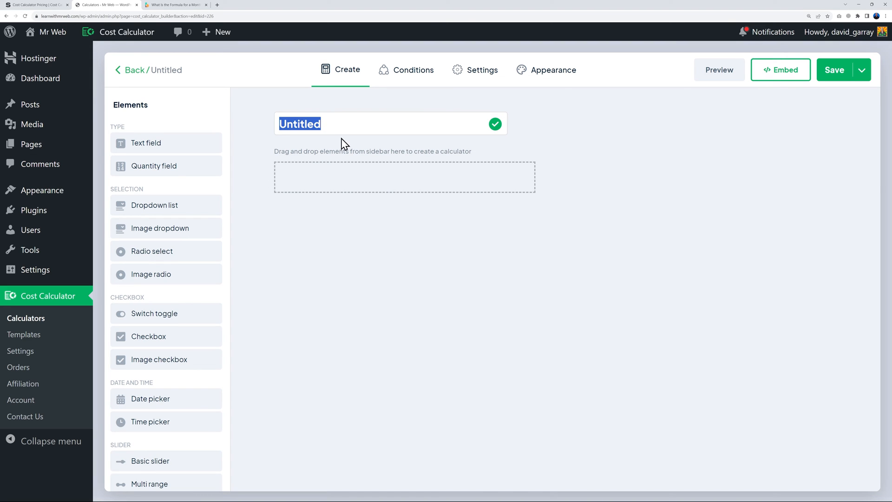
{"action": "type", "text": "Loan Repayment Cost Calculator"}
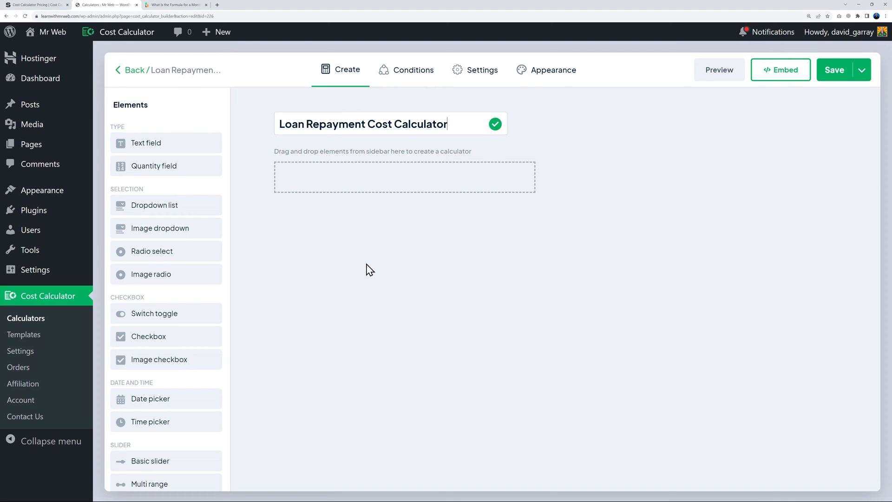
{"action": "key", "text": "Return"}
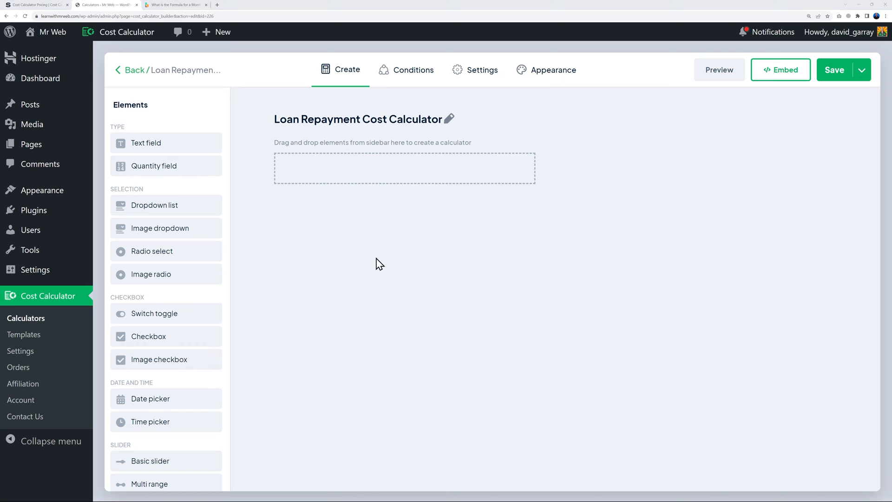
Add a quantity field named 'Amount to borrow' with minimum 1000 and maximum 100000
{"action": "left_click", "coordinate": [173, 172]}
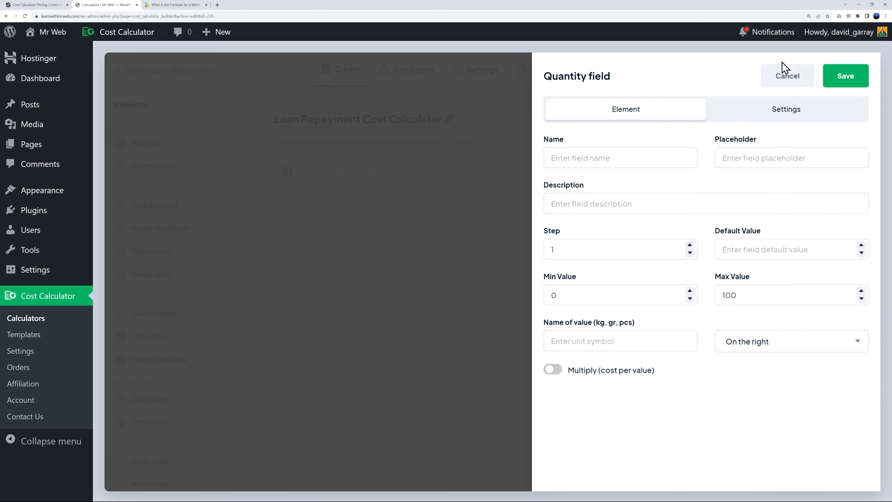
{"action": "type", "text": "Amount to borrow"}
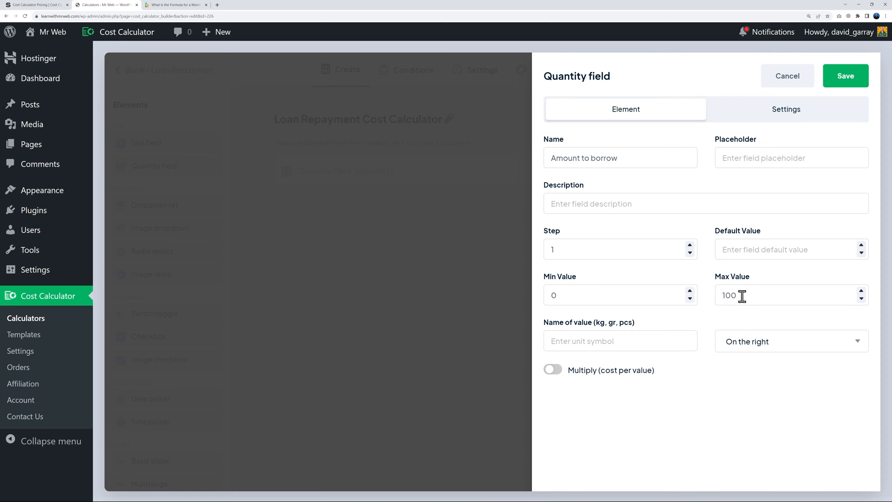
{"action": "left_click", "coordinate": [553, 296]}
{"action": "key", "text": "BackSpace"}
{"action": "type", "text": "1000"}
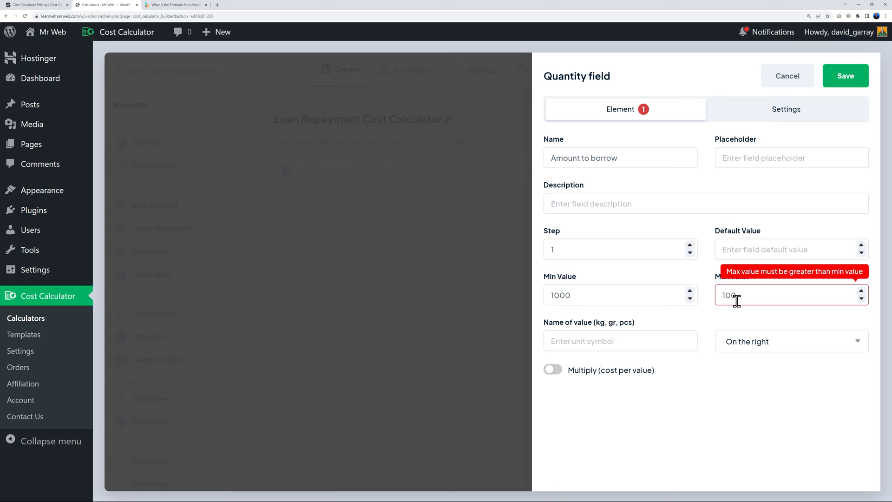
{"action": "left_click", "coordinate": [734, 297]}
{"action": "type", "text": "000"}
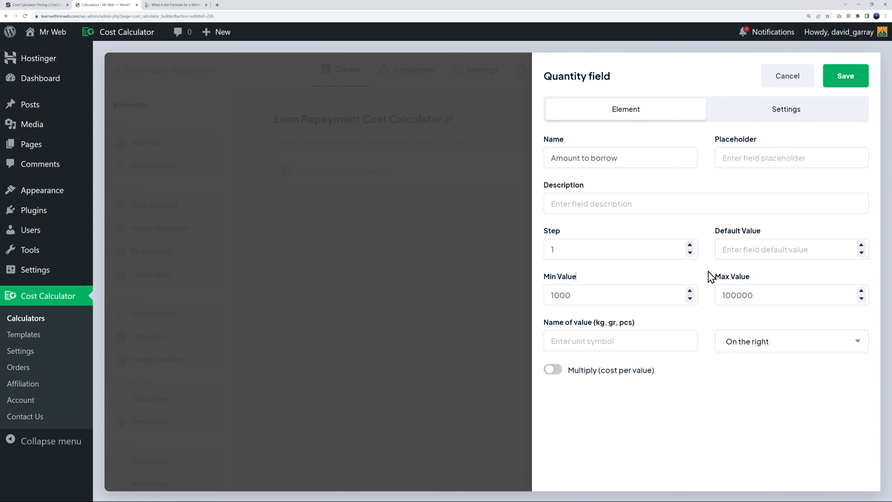
Give the field a default of 5000 and a $ unit shown on the left, then save it
{"action": "left_click", "coordinate": [737, 252]}
{"action": "type", "text": "5000"}
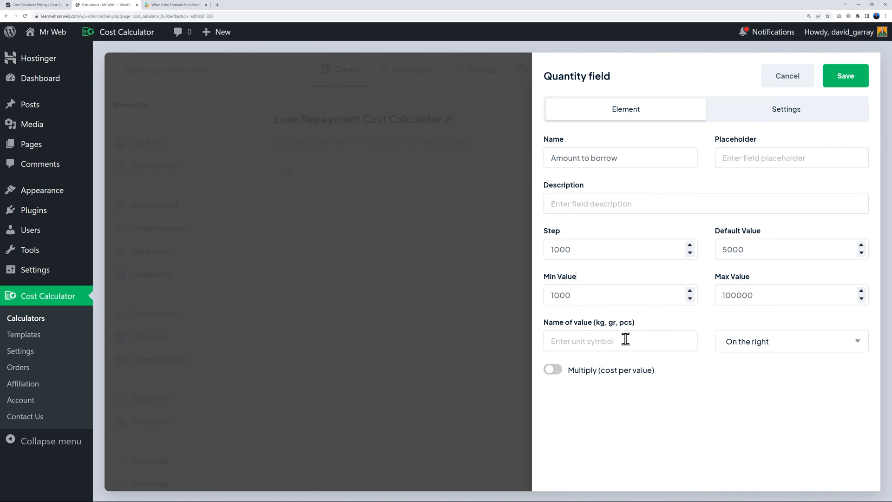
{"action": "left_click", "coordinate": [604, 342]}
{"action": "left_click", "coordinate": [748, 349]}
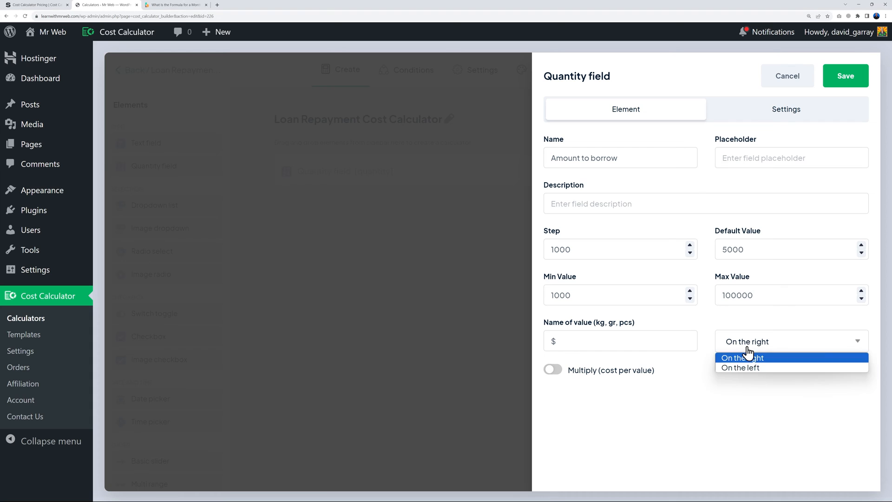
{"action": "left_click", "coordinate": [749, 370]}
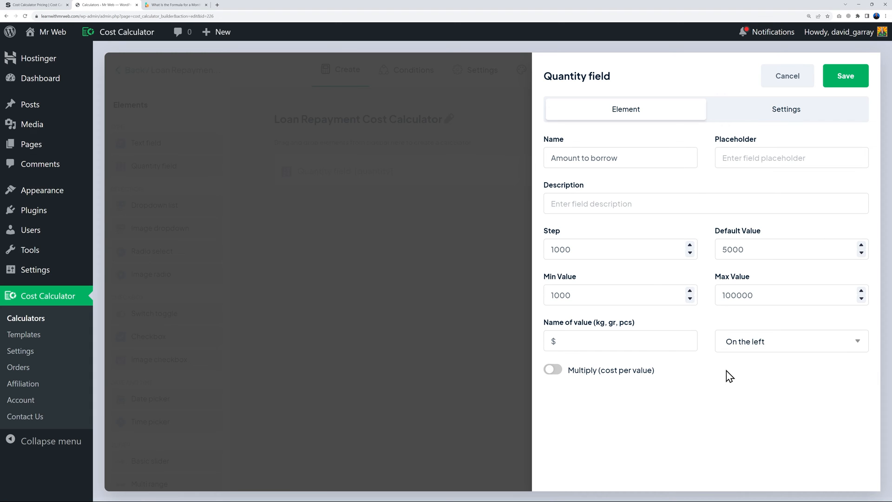
{"action": "left_click", "coordinate": [844, 83]}
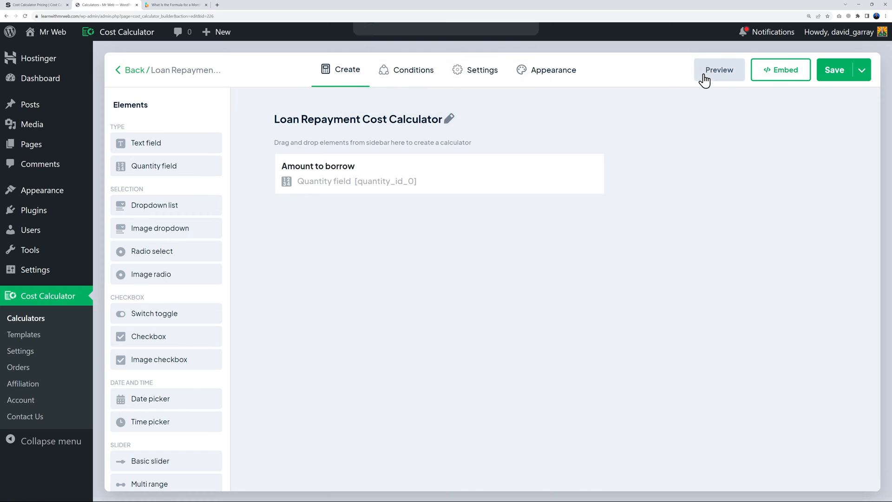
{"action": "left_click", "coordinate": [719, 70]}
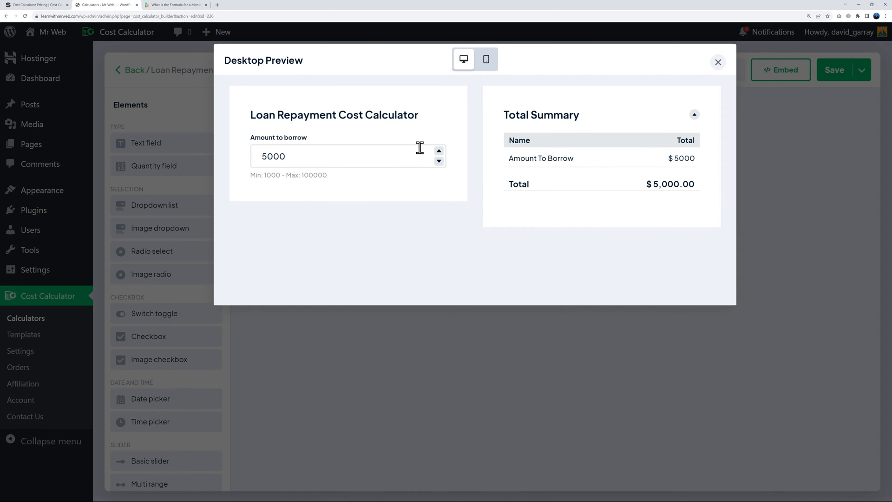
{"action": "left_click", "coordinate": [439, 151]}
{"action": "left_click", "coordinate": [439, 152]}
{"action": "left_click", "coordinate": [439, 162]}
{"action": "double_click", "coordinate": [440, 162]}
{"action": "double_click", "coordinate": [440, 161]}
{"action": "triple_click", "coordinate": [439, 152]}
{"action": "left_click", "coordinate": [439, 151]}
{"action": "double_click", "coordinate": [439, 162]}
{"action": "triple_click", "coordinate": [439, 161]}
{"action": "triple_click", "coordinate": [439, 162]}
{"action": "left_click", "coordinate": [439, 162]}
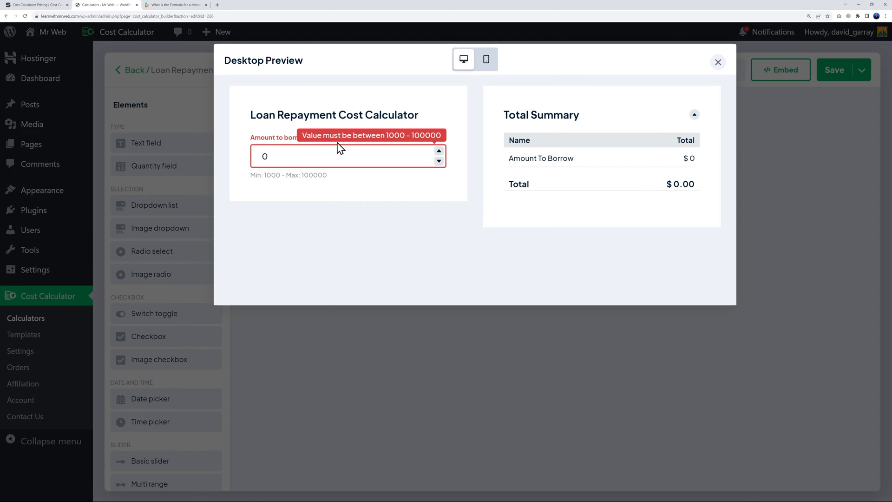
{"action": "double_click", "coordinate": [440, 151]}
{"action": "double_click", "coordinate": [439, 152]}
{"action": "double_click", "coordinate": [440, 151]}
{"action": "left_click", "coordinate": [439, 152]}
{"action": "left_click", "coordinate": [265, 156]}
{"action": "left_click_drag", "start_coordinate": [265, 156], "coordinate": [313, 159]}
{"action": "type", "text": "25000"}
{"action": "left_click", "coordinate": [332, 211]}
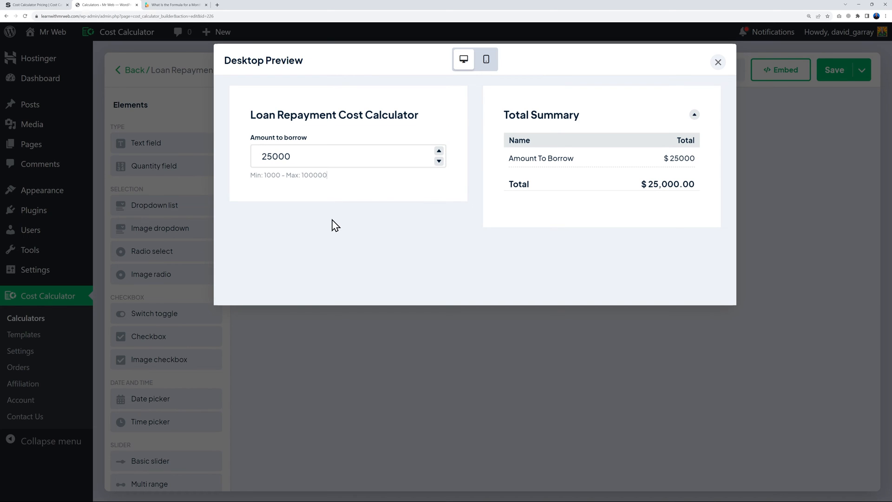
{"action": "left_click", "coordinate": [718, 63]}
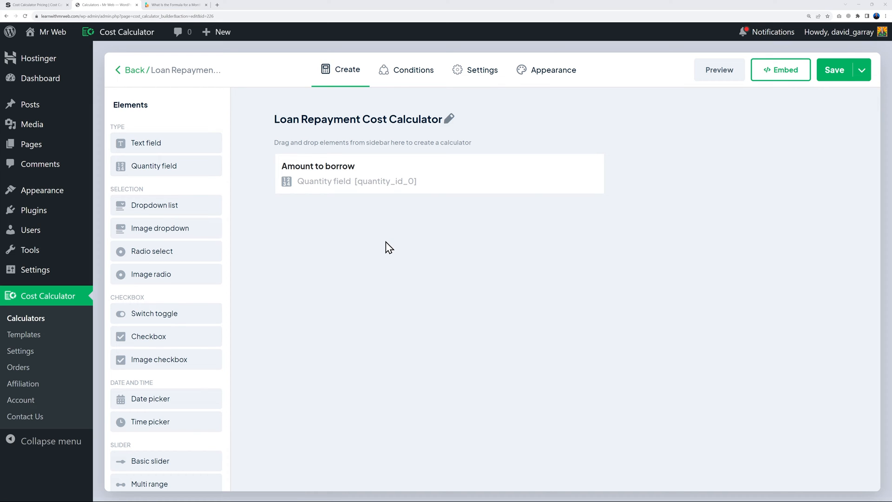
Add a 'Repayment Period' radio field with options 24, 36, 48 and 60 months
{"action": "left_click", "coordinate": [172, 258]}
{"action": "left_click", "coordinate": [590, 155]}
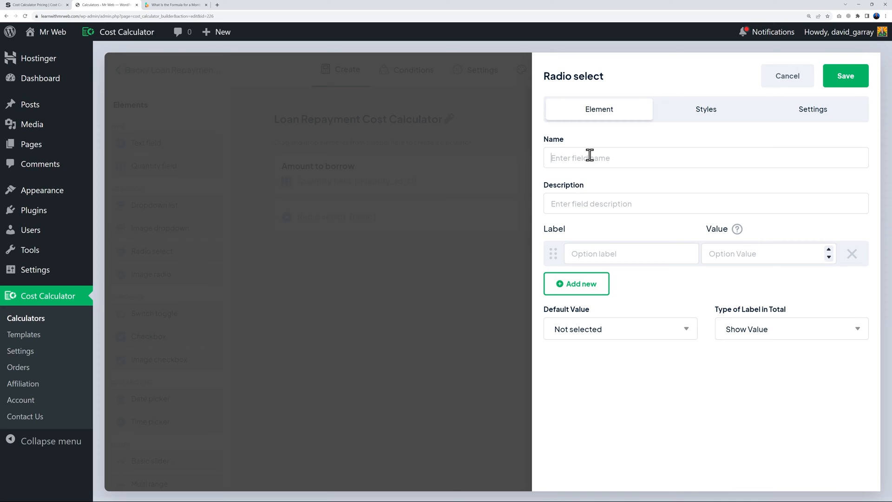
{"action": "type", "text": "R"}
{"action": "type", "text": "24 months"}
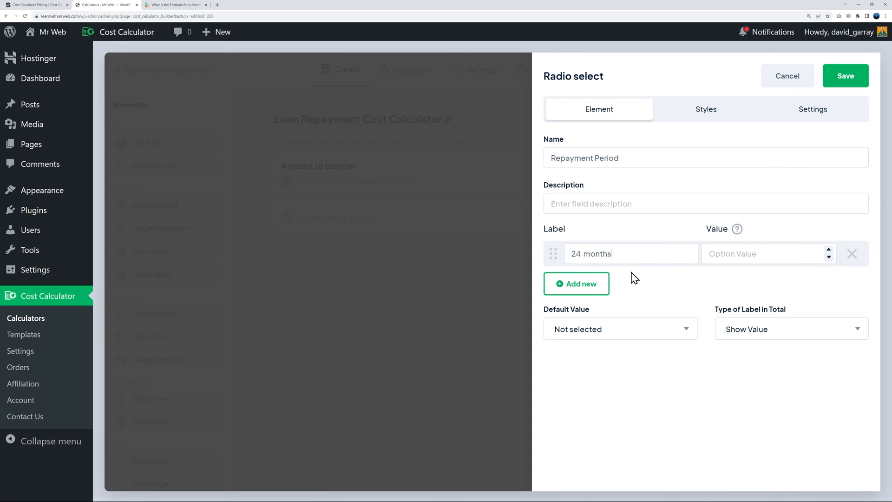
{"action": "left_click", "coordinate": [593, 289]}
{"action": "left_click", "coordinate": [598, 288]}
{"action": "type", "text": "36 months"}
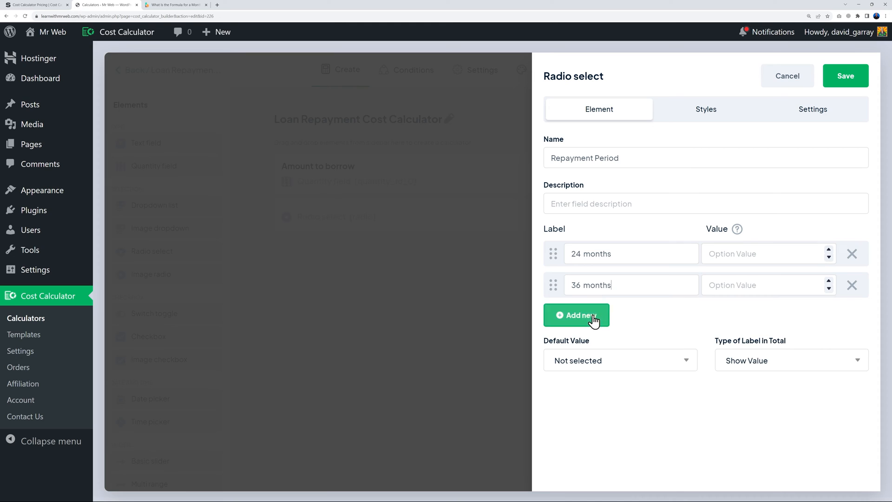
{"action": "left_click", "coordinate": [591, 316]}
{"action": "left_click", "coordinate": [612, 316]}
{"action": "type", "text": "48 months"}
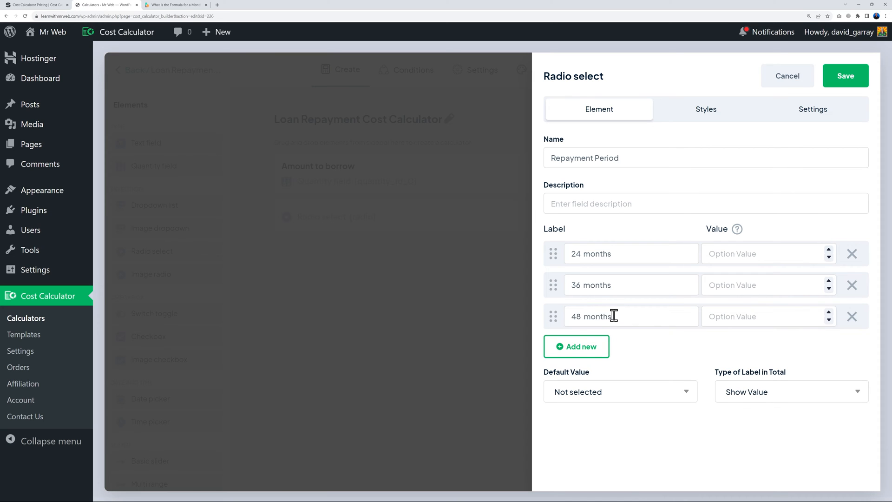
{"action": "left_click", "coordinate": [597, 347]}
{"action": "left_click", "coordinate": [600, 349]}
{"action": "type", "text": "60 months"}
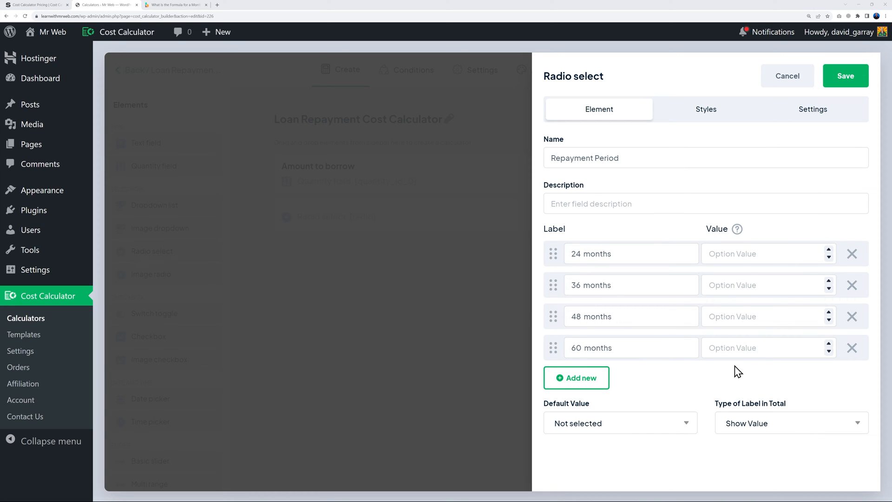
Set the option values to 24, 36, 48 and 60, save the field, and preview the calculator
{"action": "left_click", "coordinate": [737, 253]}
{"action": "type", "text": "24"}
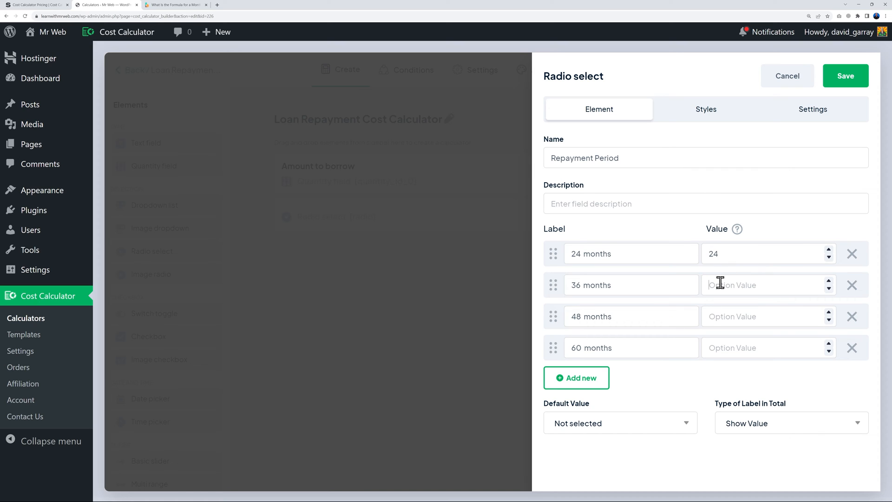
{"action": "type", "text": "36"}
{"action": "left_click", "coordinate": [719, 316]}
{"action": "type", "text": "48"}
{"action": "left_click", "coordinate": [729, 347]}
{"action": "type", "text": "60"}
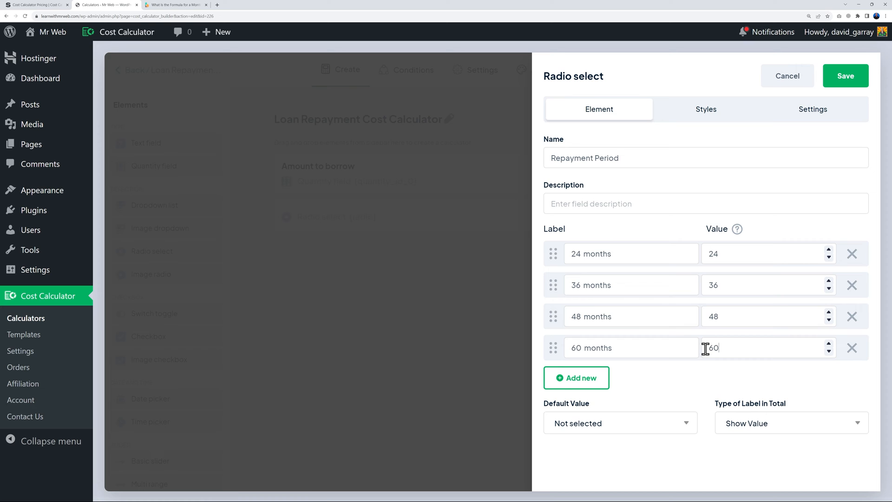
{"action": "left_click", "coordinate": [842, 81]}
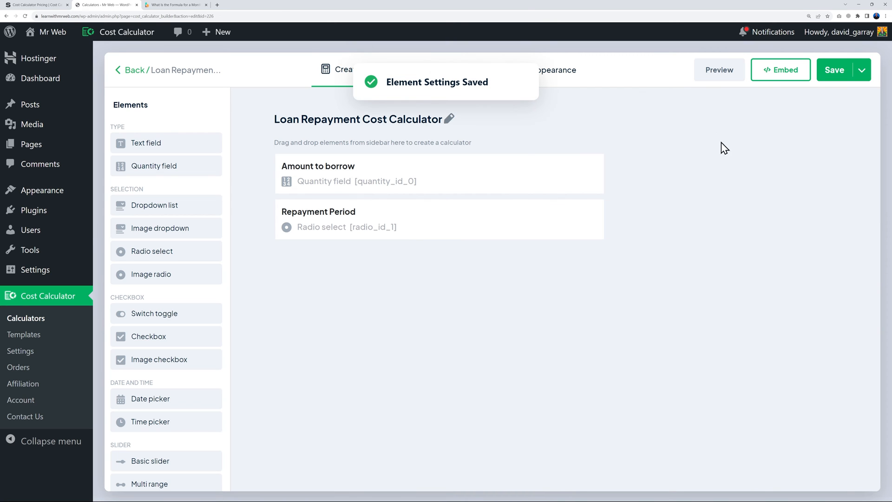
{"action": "left_click", "coordinate": [719, 72]}
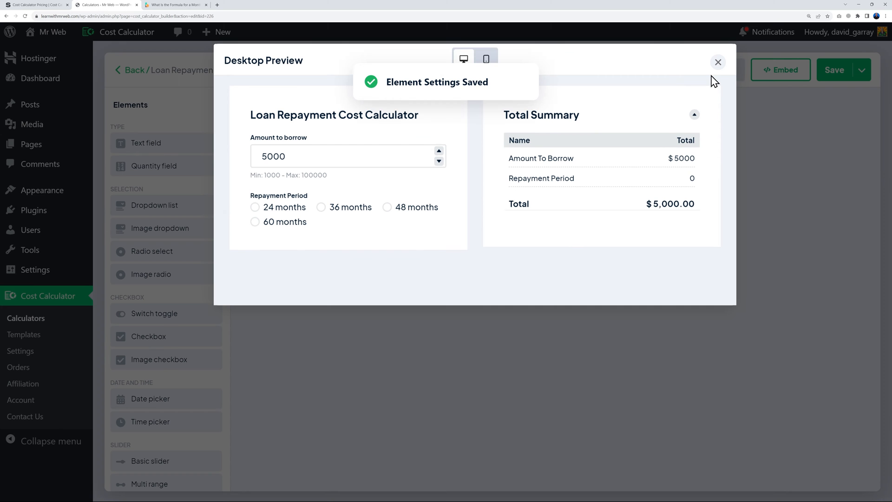
{"action": "left_click", "coordinate": [439, 151]}
{"action": "left_click", "coordinate": [439, 151]}
{"action": "left_click", "coordinate": [439, 150]}
{"action": "left_click", "coordinate": [438, 150]}
{"action": "left_click", "coordinate": [438, 151]}
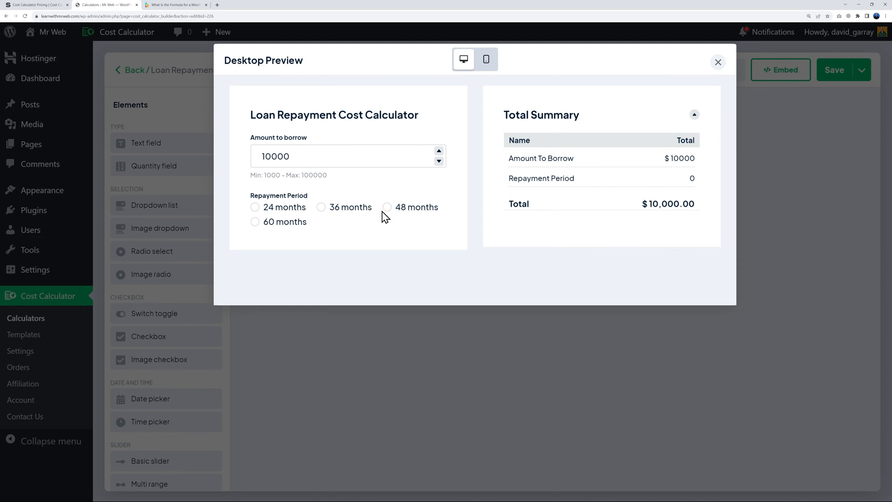
{"action": "left_click", "coordinate": [324, 208]}
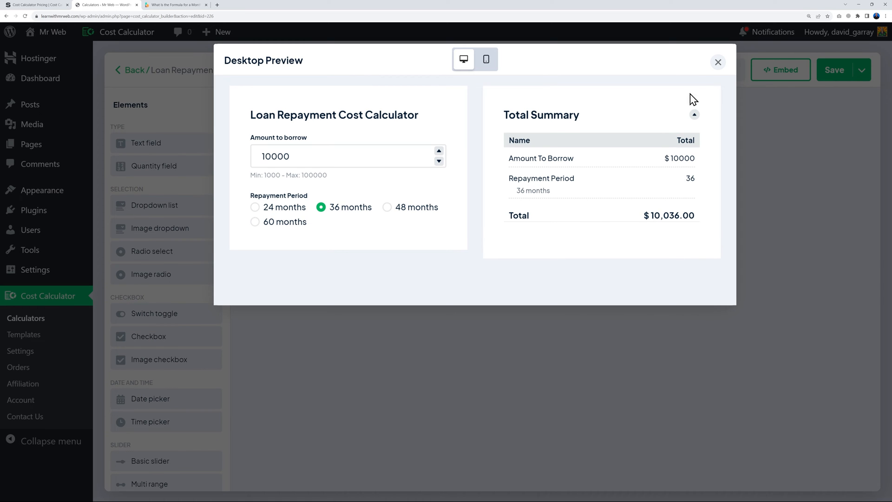
{"action": "left_click", "coordinate": [717, 64]}
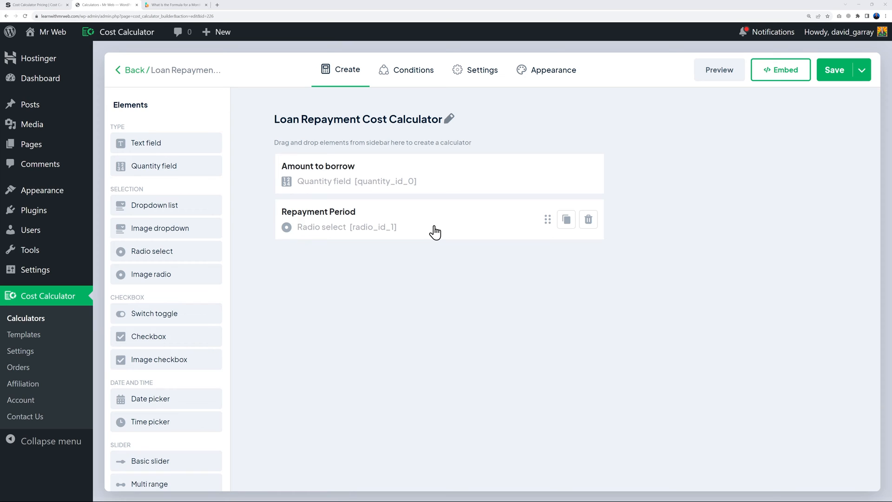
Restyle the Repayment Period options as 'Box with Radio Button', keeping the vertical layout, and save
{"action": "left_click", "coordinate": [435, 232]}
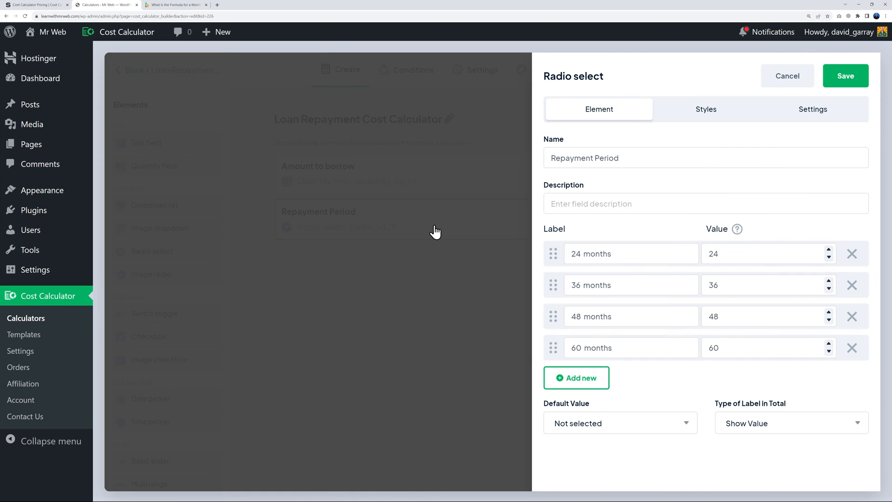
{"action": "left_click", "coordinate": [712, 114]}
{"action": "left_click", "coordinate": [773, 157]}
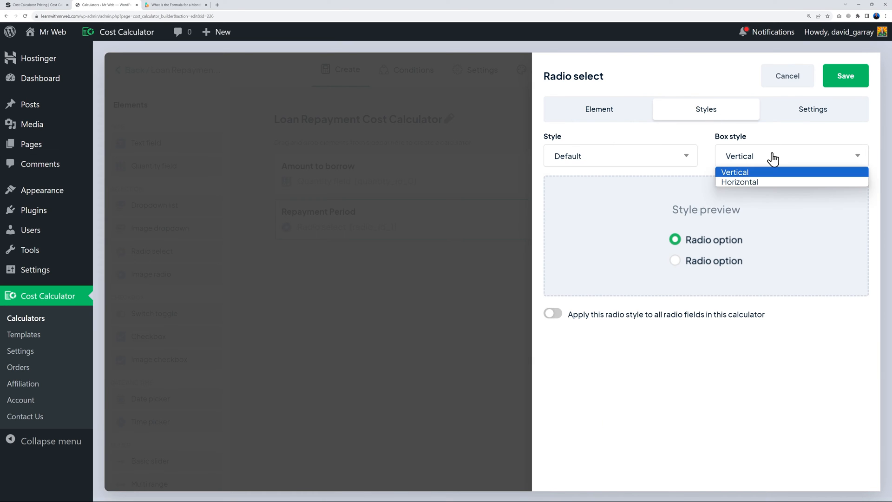
{"action": "left_click", "coordinate": [773, 158]}
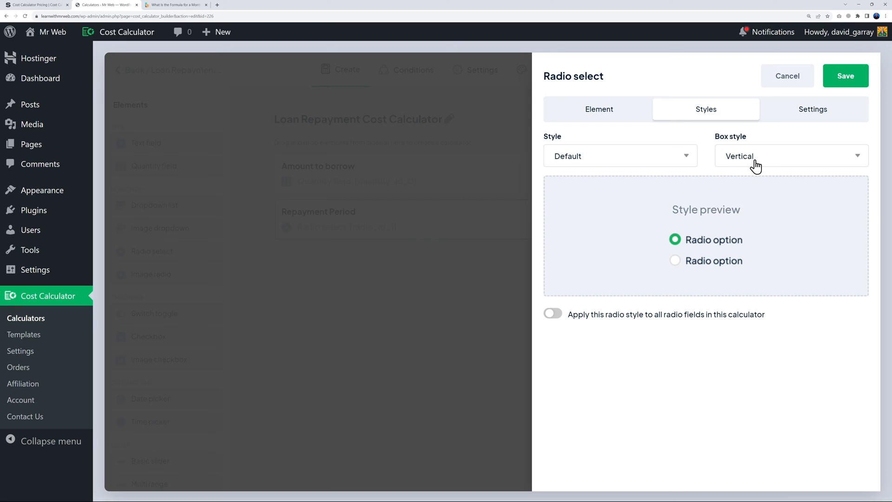
{"action": "left_click", "coordinate": [678, 161]}
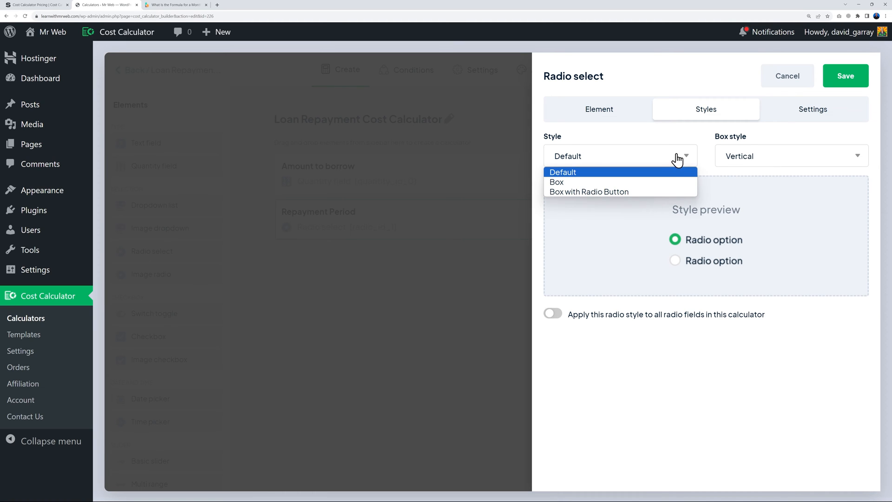
{"action": "left_click", "coordinate": [678, 161]}
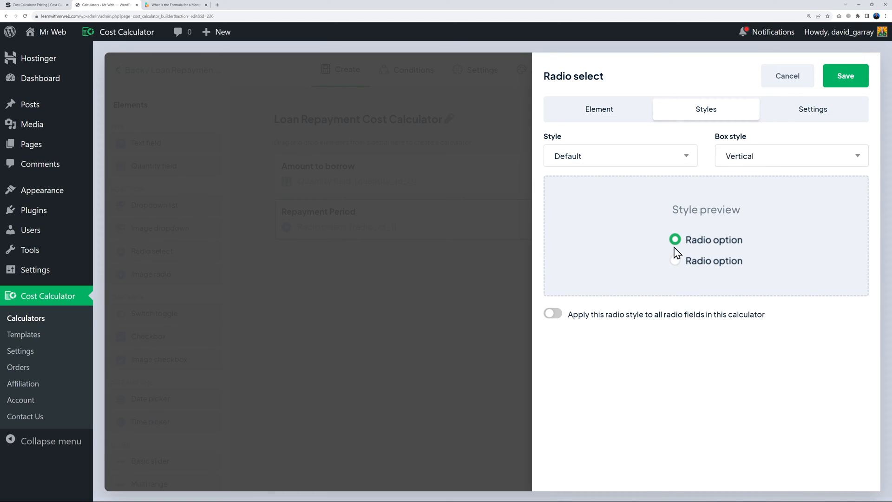
{"action": "left_click", "coordinate": [681, 157]}
{"action": "left_click", "coordinate": [602, 181]}
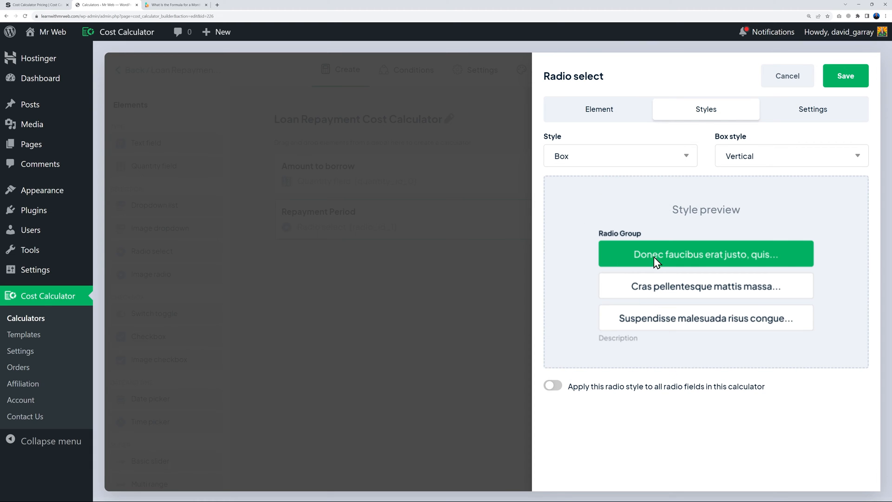
{"action": "left_click", "coordinate": [642, 157]}
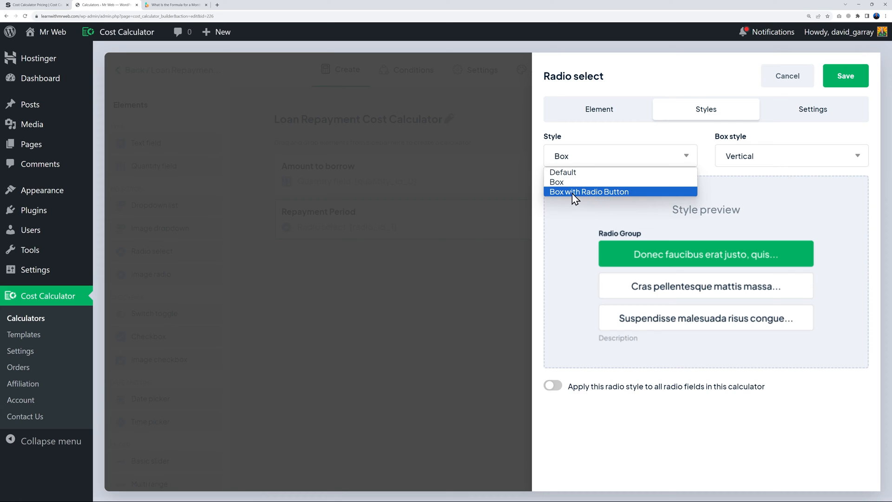
{"action": "left_click", "coordinate": [576, 192]}
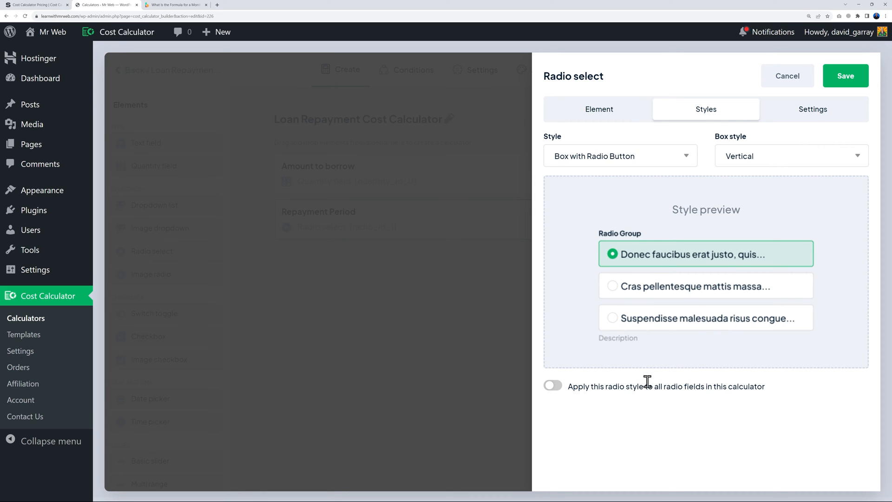
{"action": "left_click", "coordinate": [831, 87]}
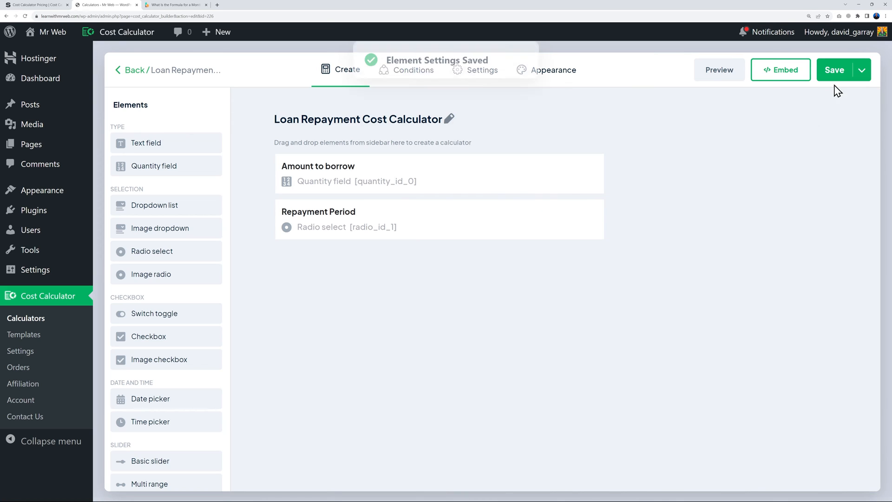
Preview the calculator, try the 24, 36, 48 and 60 month boxes, then reopen Repayment Period settings
{"action": "left_click", "coordinate": [717, 75]}
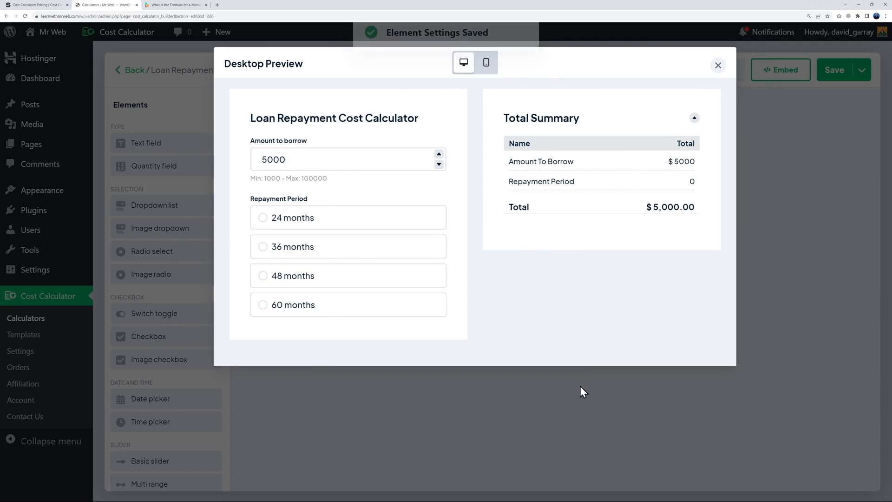
{"action": "left_click", "coordinate": [309, 218]}
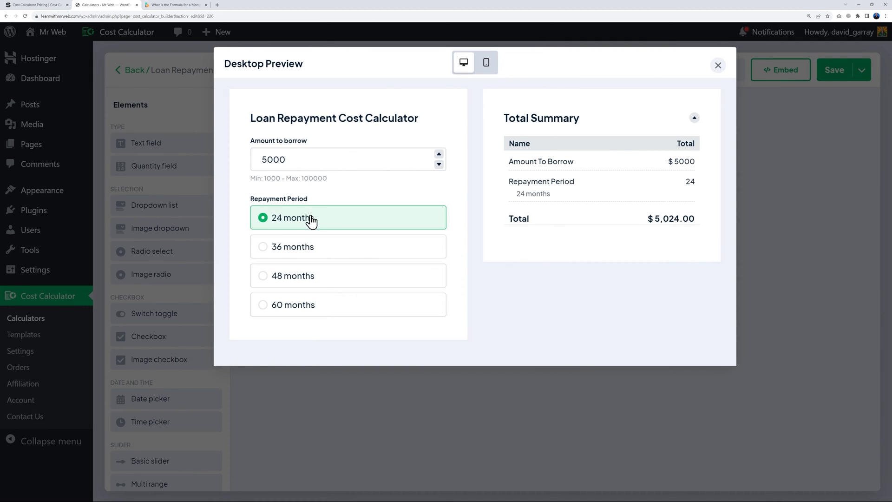
{"action": "left_click", "coordinate": [317, 249]}
{"action": "left_click", "coordinate": [313, 277]}
{"action": "left_click", "coordinate": [304, 315]}
{"action": "left_click", "coordinate": [308, 279]}
{"action": "left_click", "coordinate": [319, 254]}
{"action": "left_click", "coordinate": [309, 274]}
{"action": "left_click", "coordinate": [314, 248]}
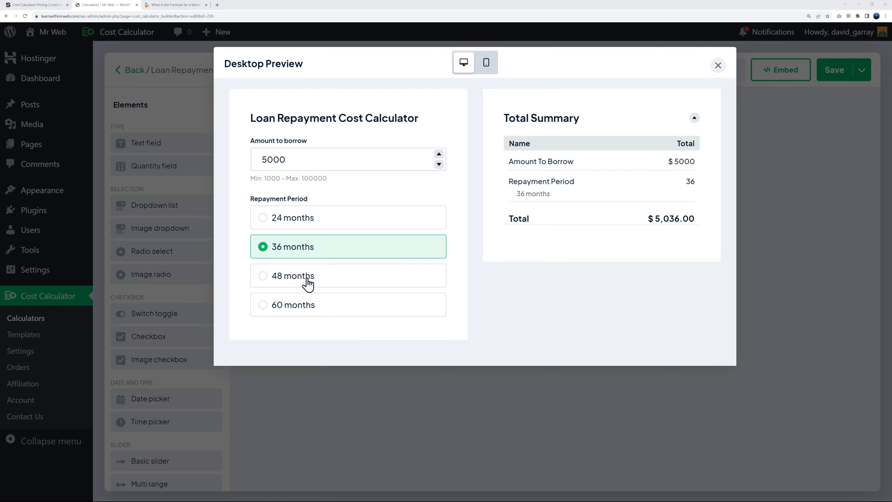
{"action": "left_click", "coordinate": [290, 282]}
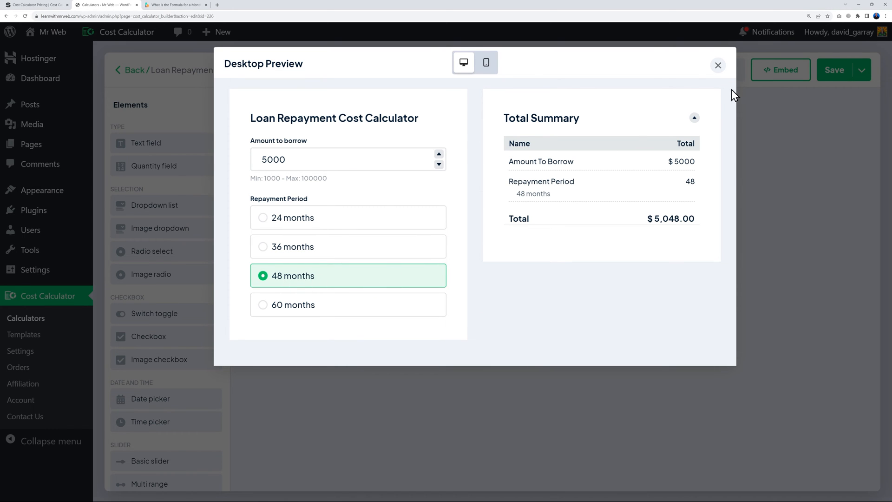
{"action": "left_click", "coordinate": [717, 68]}
{"action": "left_click", "coordinate": [425, 226]}
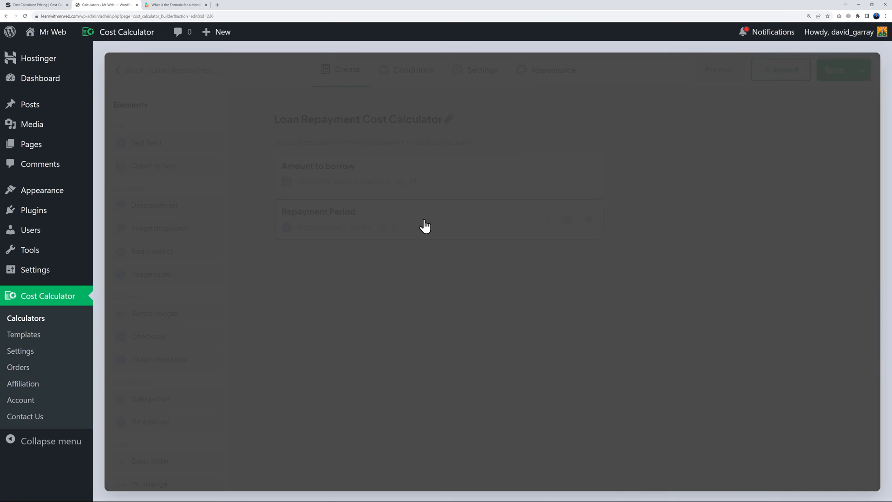
Set the Repayment Period default value to 48 months and save the element
{"action": "left_click", "coordinate": [645, 422]}
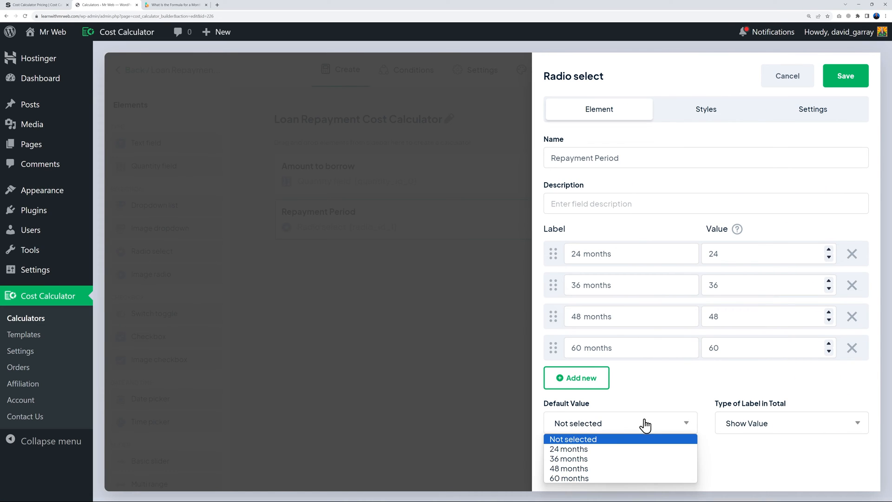
{"action": "left_click", "coordinate": [605, 467]}
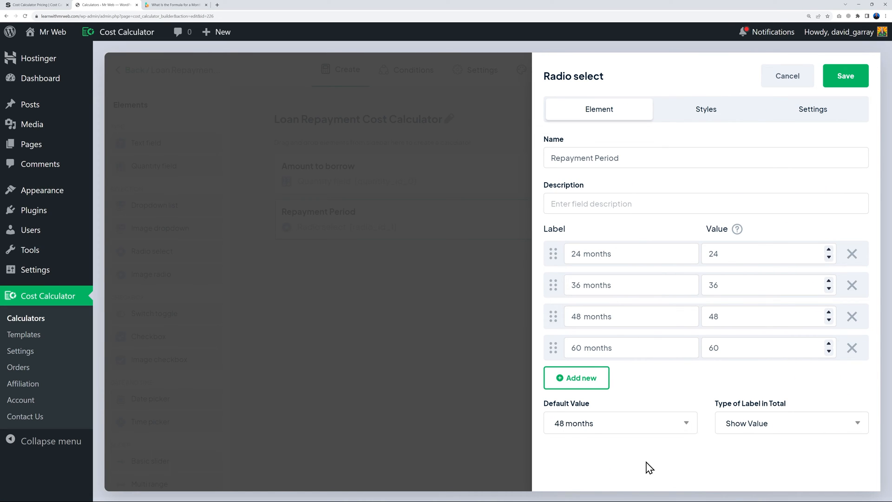
{"action": "left_click", "coordinate": [845, 79]}
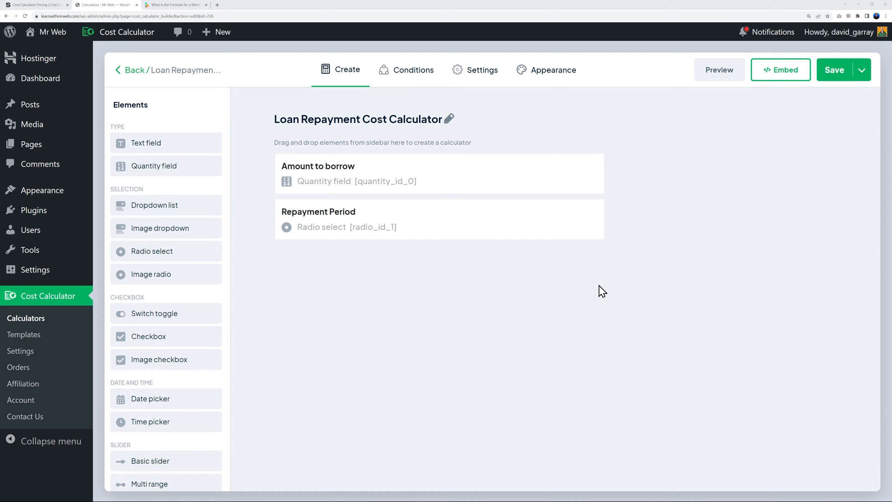
Add a formula element titled 'Interest Rate = 5.5%' and place the cursor in its empty formula
{"action": "scroll", "coordinate": [176, 383], "scroll_direction": "down", "scroll_amount": 3}
{"action": "scroll", "coordinate": [177, 383], "scroll_direction": "down", "scroll_amount": 1}
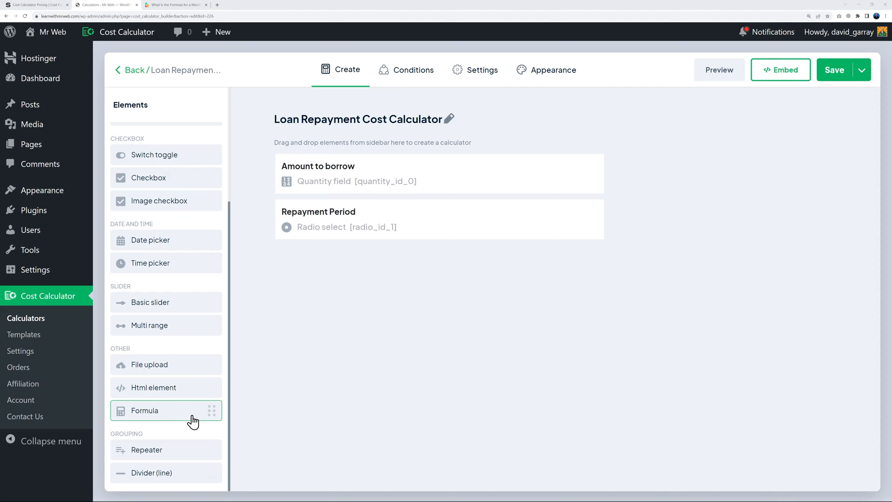
{"action": "left_click", "coordinate": [183, 419]}
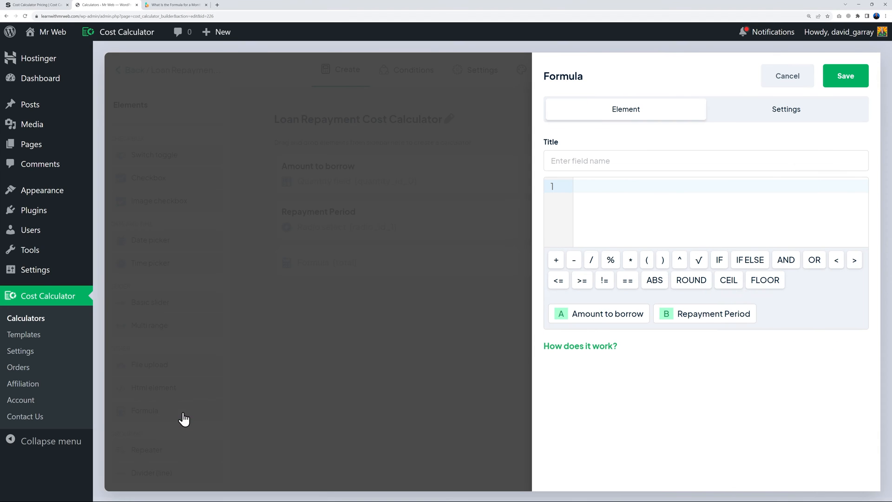
{"action": "left_click", "coordinate": [623, 162]}
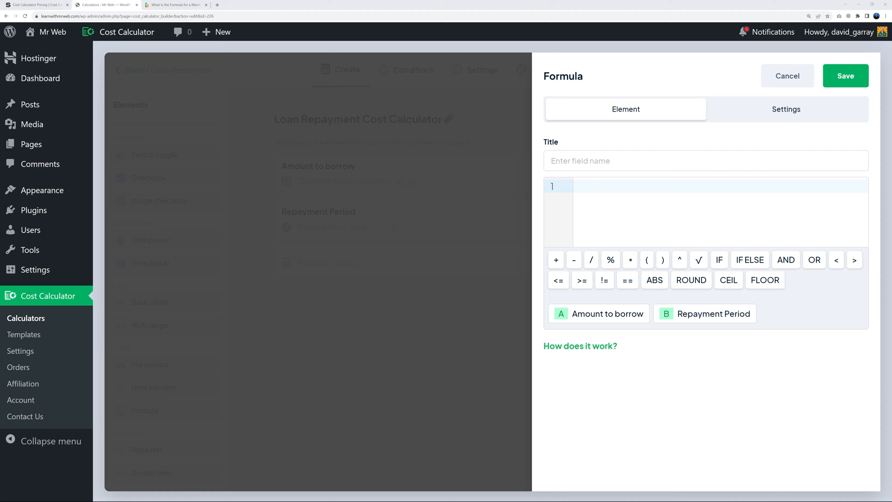
{"action": "left_click", "coordinate": [655, 162]}
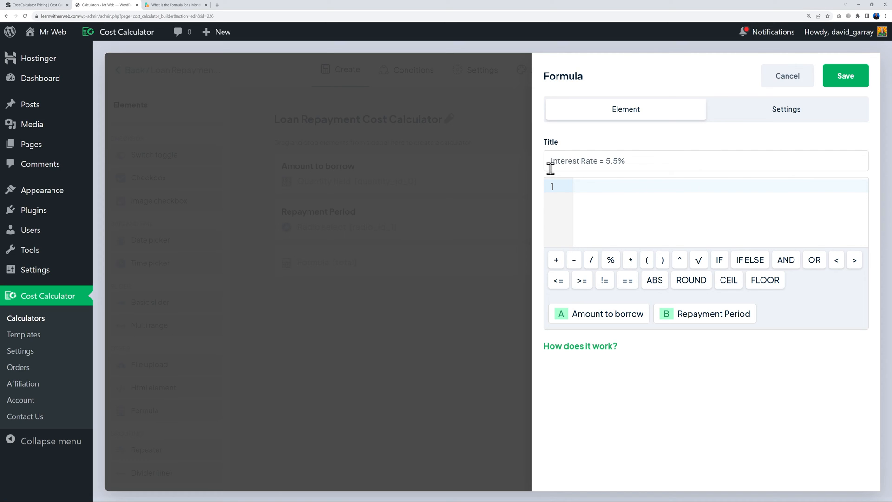
{"action": "left_click", "coordinate": [620, 195]}
{"action": "left_click", "coordinate": [174, 5]}
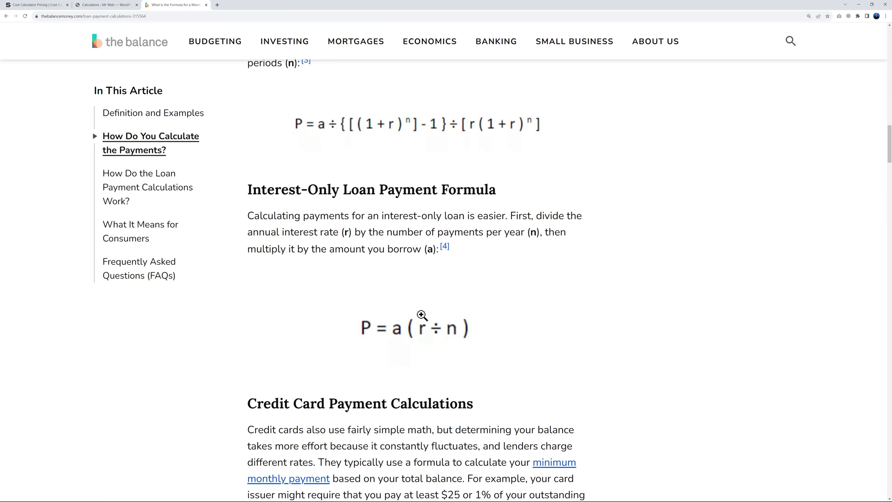
{"action": "left_click", "coordinate": [118, 6]}
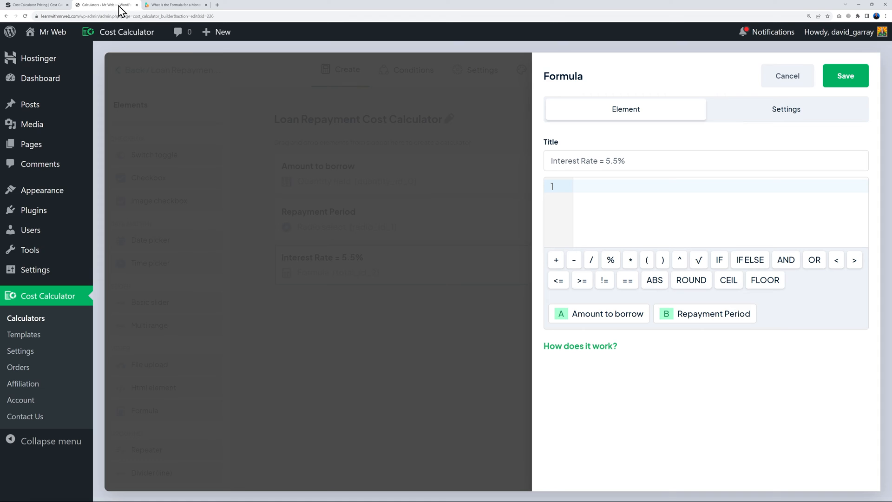
Enter the formula (A*0.055)/12 using the Amount to borrow variable, save it, and preview
{"action": "left_click", "coordinate": [646, 263]}
{"action": "left_click", "coordinate": [610, 315]}
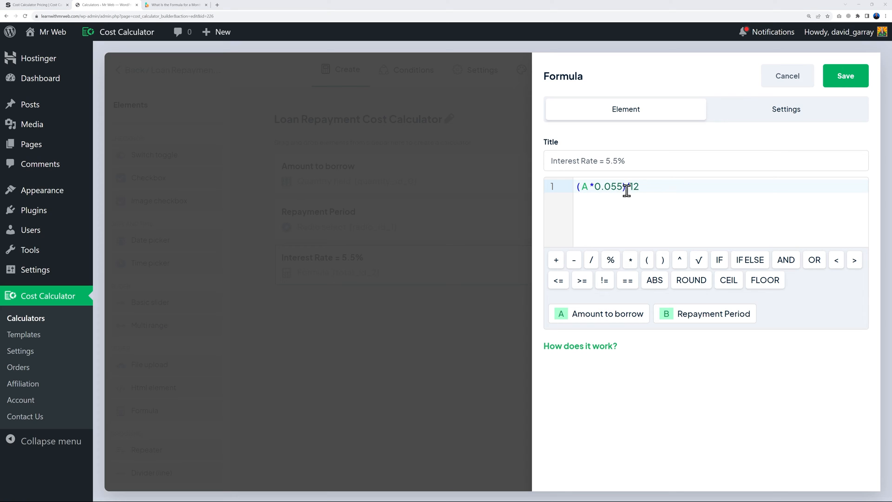
{"action": "left_click", "coordinate": [843, 82]}
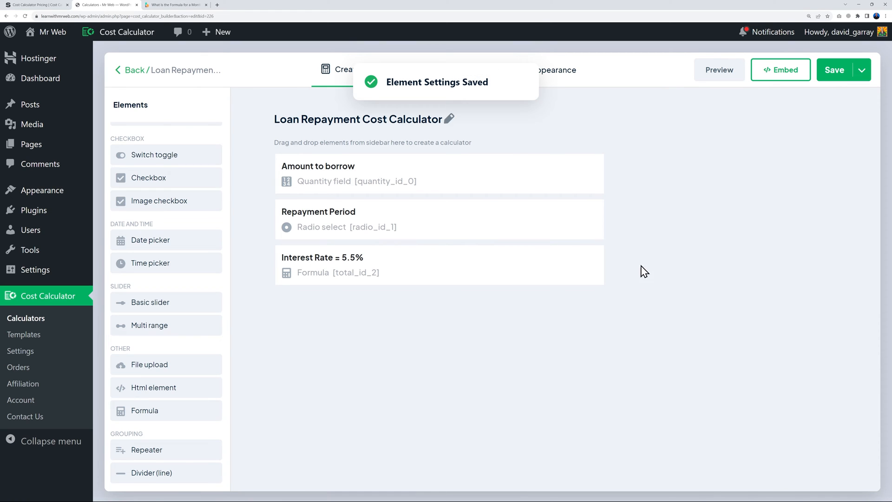
{"action": "left_click", "coordinate": [718, 82]}
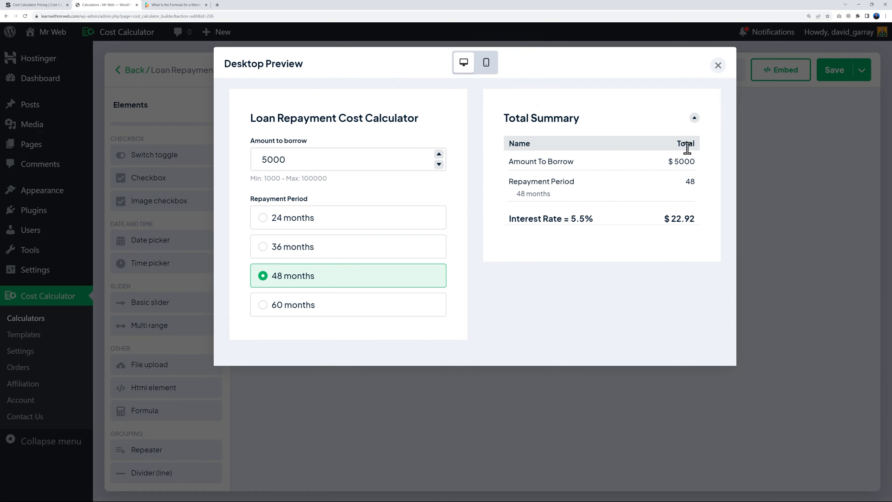
{"action": "left_click", "coordinate": [439, 154]}
{"action": "left_click", "coordinate": [439, 154]}
{"action": "left_click", "coordinate": [439, 154]}
{"action": "left_click", "coordinate": [439, 155]}
{"action": "left_click", "coordinate": [440, 154]}
{"action": "left_click", "coordinate": [718, 66]}
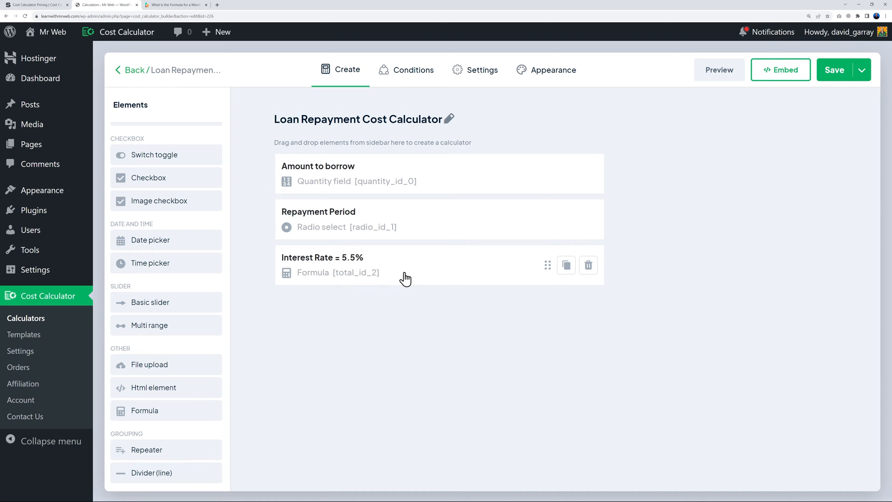
Duplicate the 5.5% field as 'Interest Rate = 6.5%' and save it
{"action": "mouse_move", "coordinate": [565, 281]}
{"action": "left_click", "coordinate": [567, 266]}
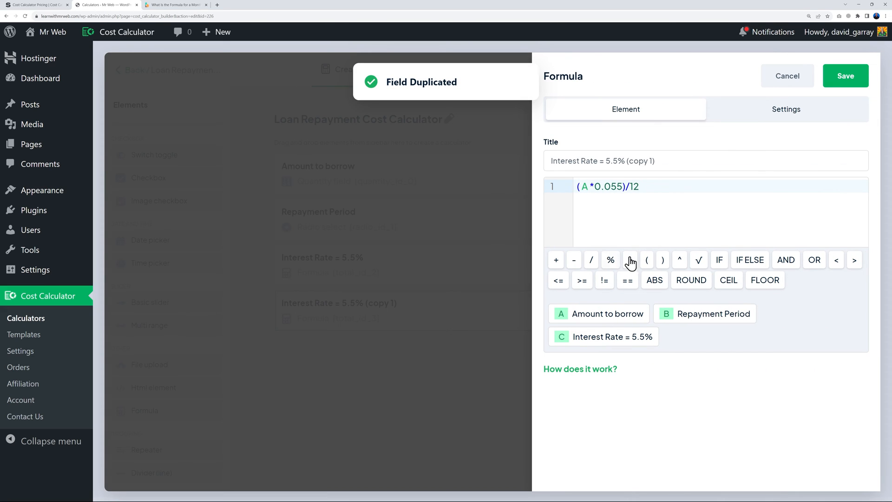
{"action": "key", "text": "BackSpace"}
{"action": "type", "text": "6"}
{"action": "key", "text": "End"}
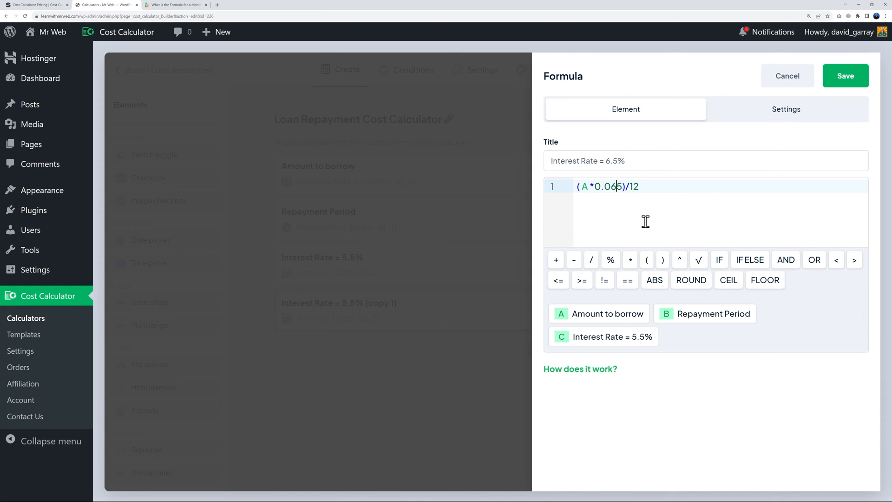
{"action": "left_click", "coordinate": [845, 76]}
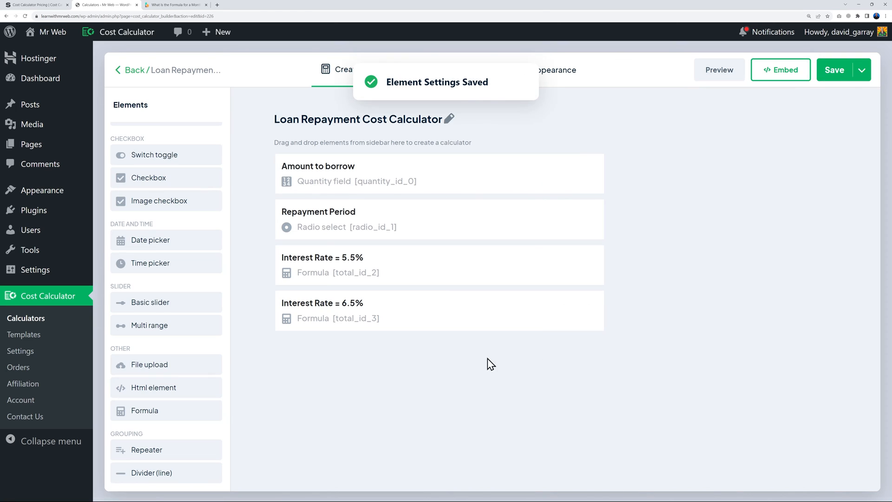
Duplicate it as 'Interest Rate = 7.5%' with the formula rate changed to 7.5%, and save
{"action": "left_click", "coordinate": [566, 313]}
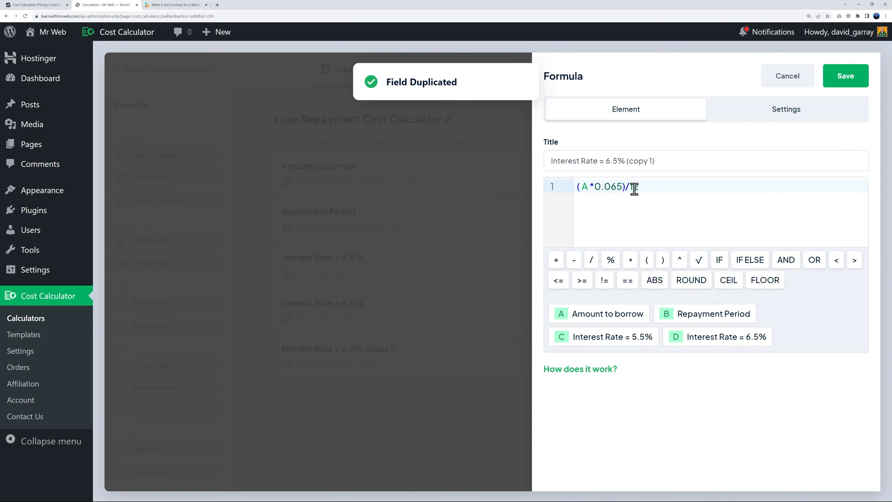
{"action": "left_click_drag", "start_coordinate": [630, 161], "coordinate": [668, 165]}
{"action": "key", "text": "BackSpace"}
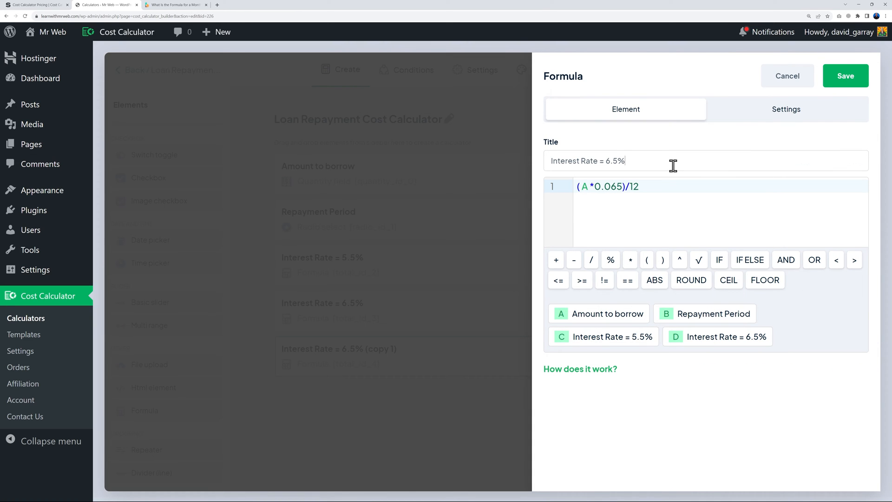
{"action": "key", "text": "Delete"}
{"action": "type", "text": "7"}
{"action": "key", "text": "BackSpace"}
{"action": "type", "text": "7"}
{"action": "left_click", "coordinate": [837, 85]}
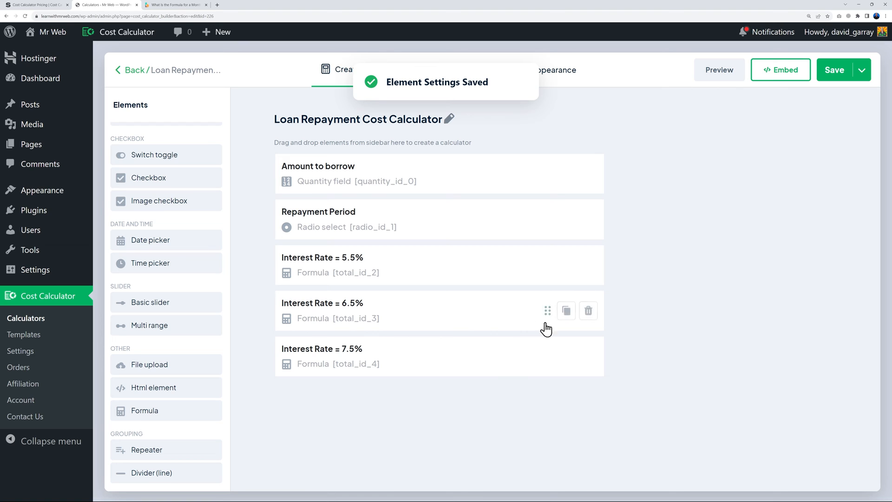
Duplicate it as 'Interest Rate = 8.5%' with formula (A*0.085)/12, and save
{"action": "left_click", "coordinate": [566, 359]}
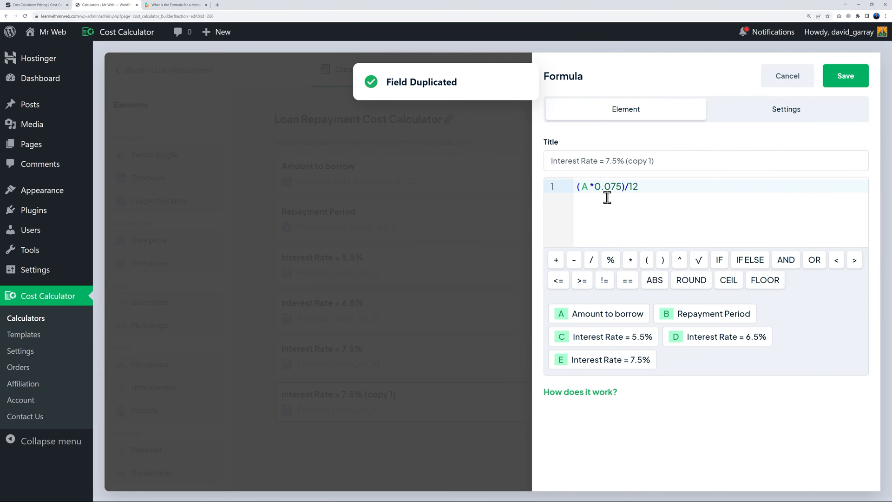
{"action": "left_click_drag", "start_coordinate": [626, 161], "coordinate": [691, 161]}
{"action": "key", "text": "BackSpace"}
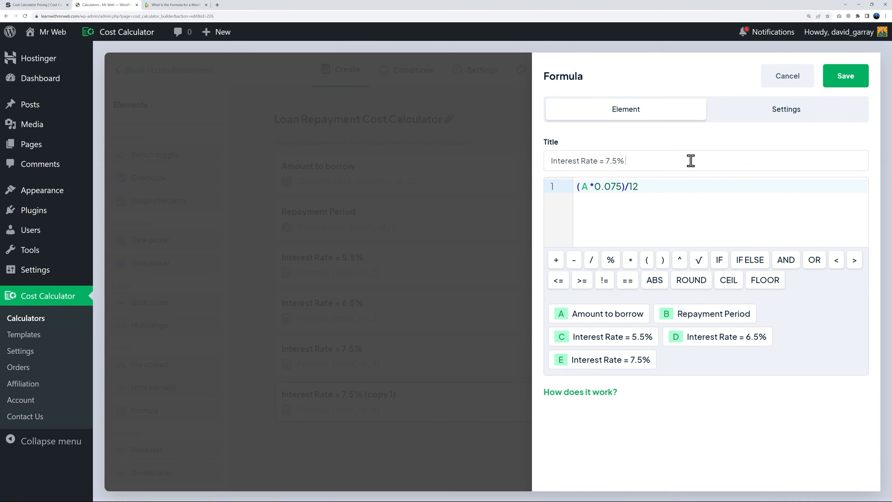
{"action": "type", "text": "8"}
{"action": "left_click", "coordinate": [617, 186]}
{"action": "key", "text": "BackSpace"}
{"action": "type", "text": "8"}
{"action": "left_click", "coordinate": [839, 77]}
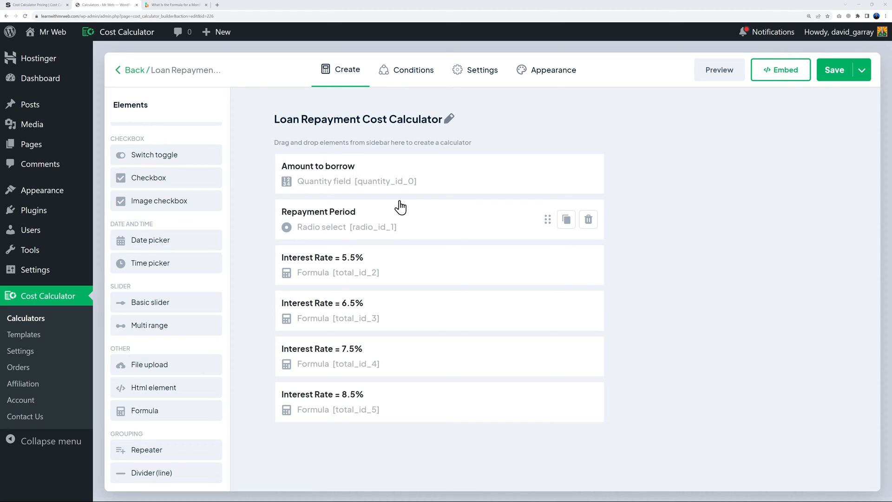
In Conditions, add Repayment Period and the 5.5%, 6.5%, 7.5% and 8.5% Interest Rate nodes
{"action": "left_click", "coordinate": [414, 72]}
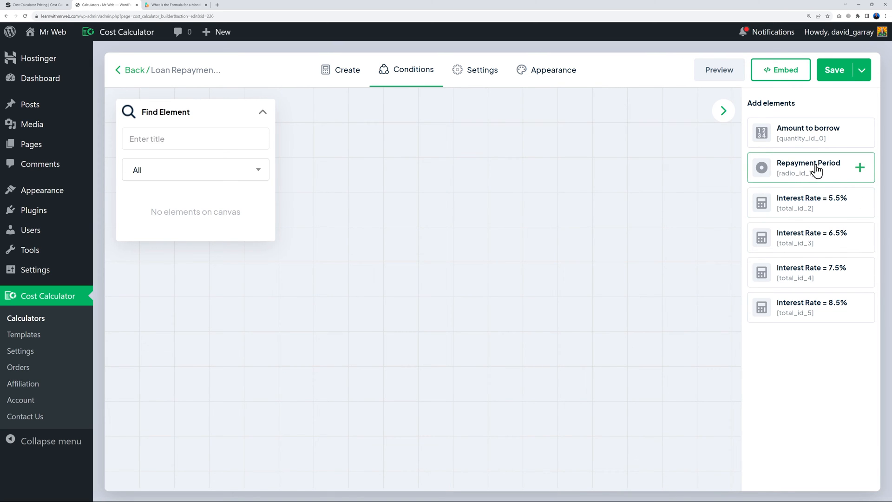
{"action": "left_click", "coordinate": [860, 167]}
{"action": "left_click_drag", "start_coordinate": [452, 279], "coordinate": [488, 146]}
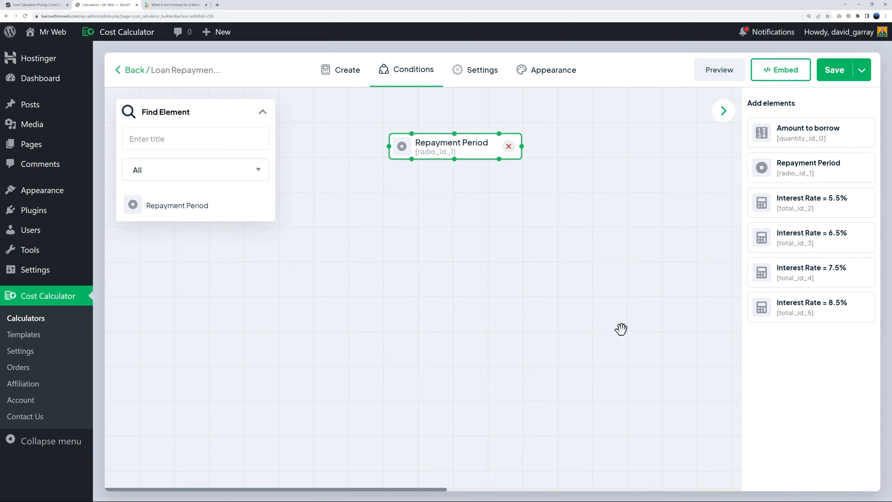
{"action": "left_click", "coordinate": [860, 203]}
{"action": "left_click", "coordinate": [860, 238]}
{"action": "left_click", "coordinate": [860, 272]}
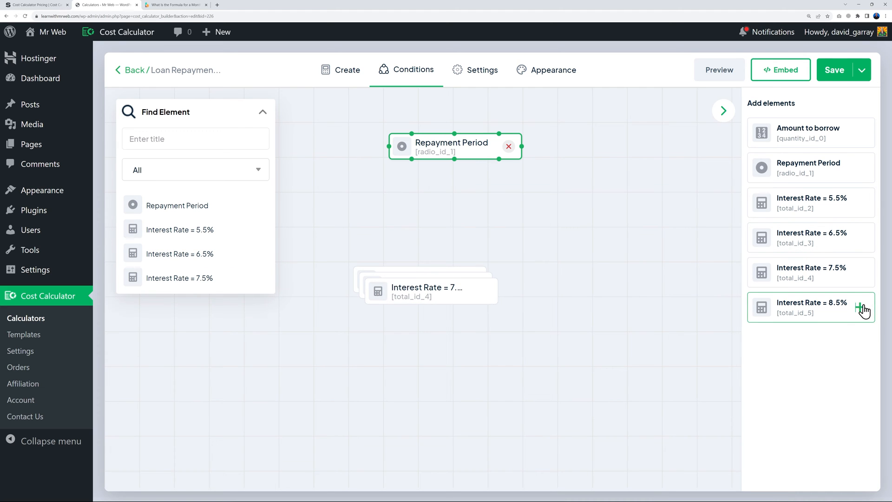
{"action": "left_click", "coordinate": [860, 309]}
Arrange the Interest Rate nodes in a row and link Repayment Period to Interest Rate = 5.5%
{"action": "left_click_drag", "start_coordinate": [462, 299], "coordinate": [684, 370]}
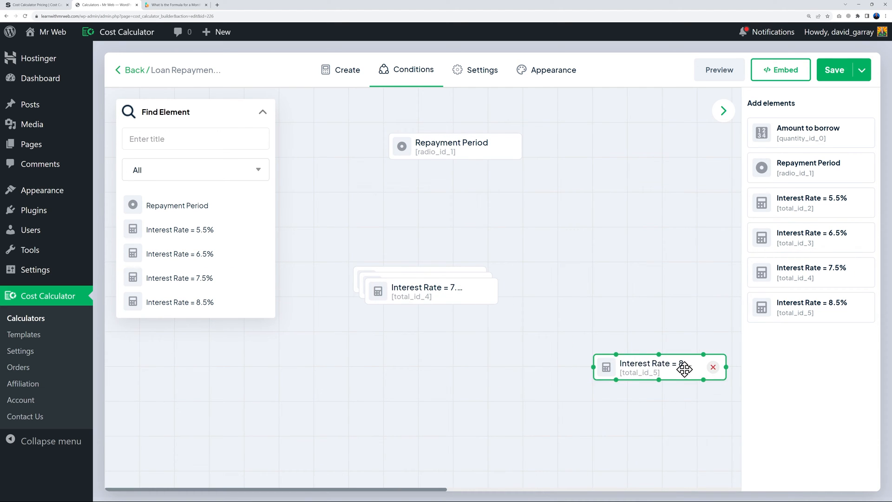
{"action": "left_click_drag", "start_coordinate": [412, 289], "coordinate": [248, 365]}
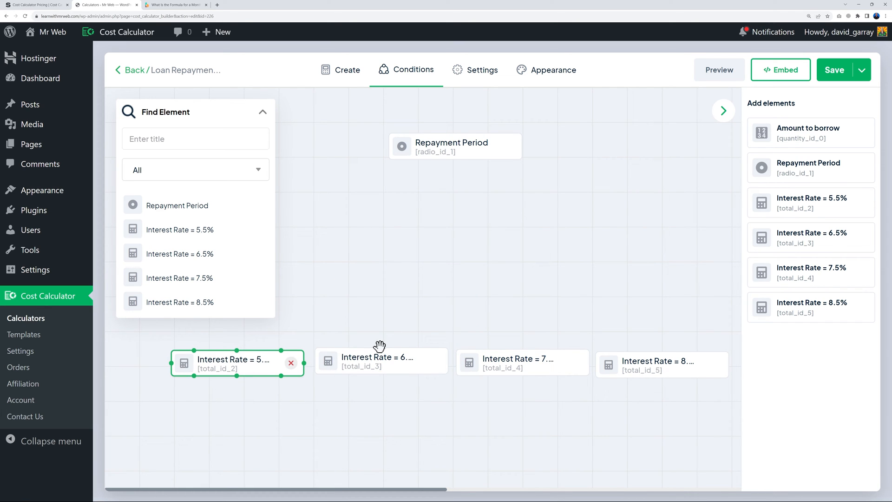
{"action": "left_click_drag", "start_coordinate": [423, 370], "coordinate": [424, 372]}
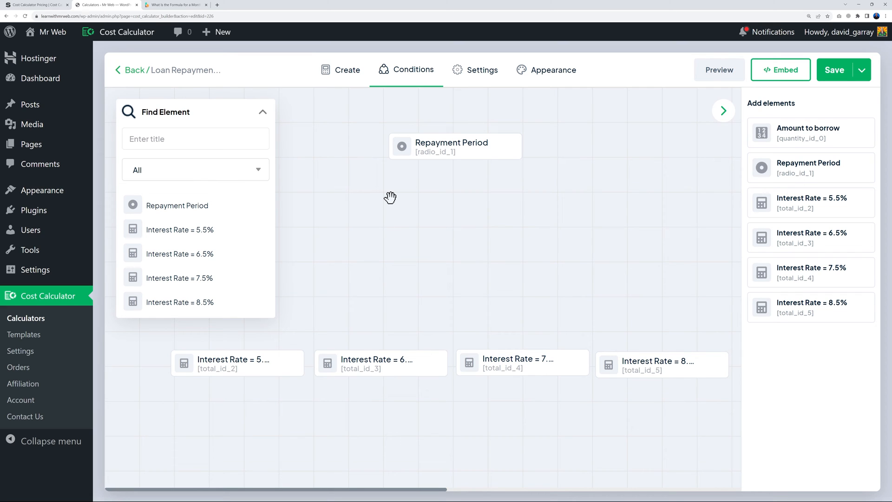
{"action": "left_click", "coordinate": [454, 149]}
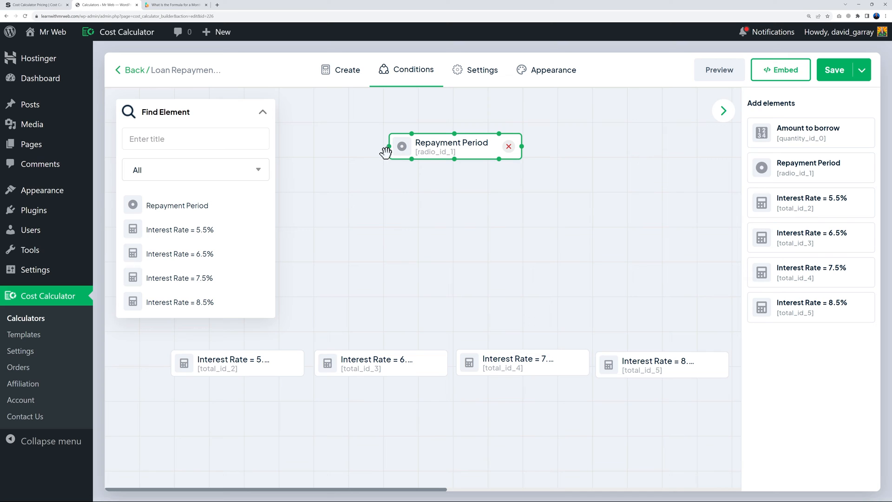
{"action": "mouse_move", "coordinate": [390, 146]}
{"action": "left_mouse_down"}
{"action": "mouse_move", "coordinate": [319, 236]}
{"action": "mouse_move", "coordinate": [258, 353]}
{"action": "left_mouse_up"}
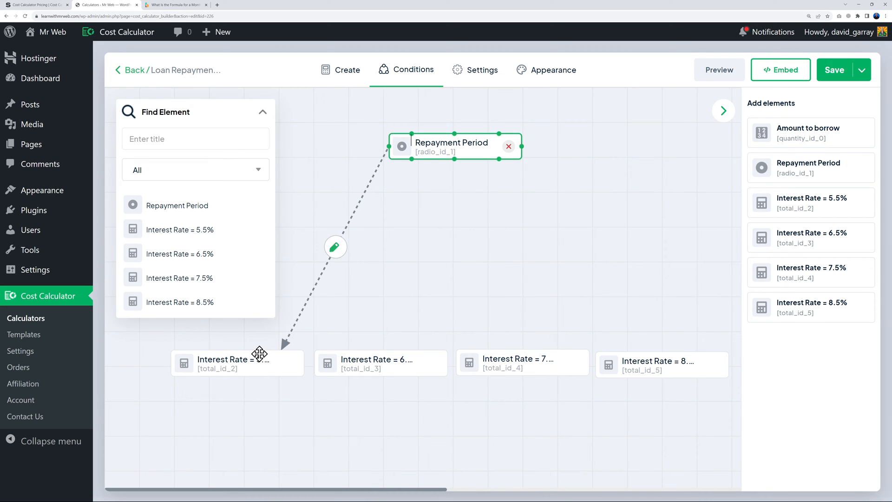
Give the 5.5% link an Is selected → Show and an Is not equal to → Hide condition, then save
{"action": "left_click", "coordinate": [335, 249]}
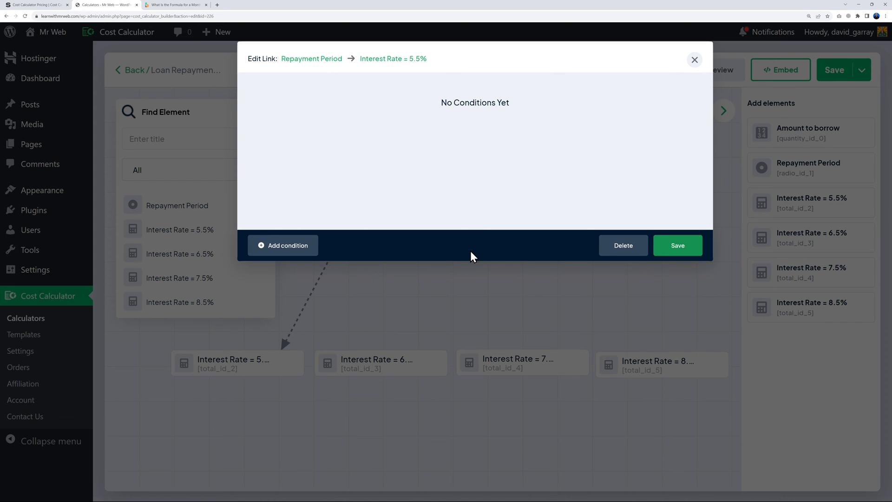
{"action": "left_click", "coordinate": [283, 246]}
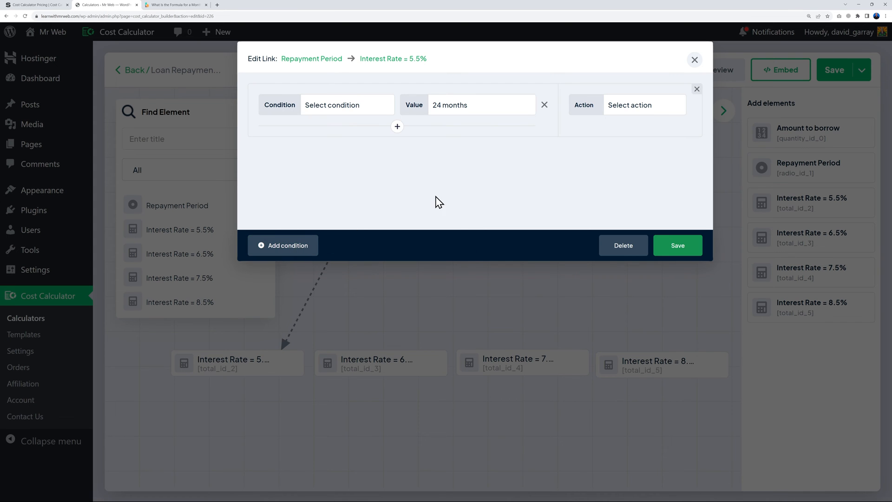
{"action": "left_click", "coordinate": [357, 111]}
{"action": "left_click", "coordinate": [351, 131]}
{"action": "left_click", "coordinate": [640, 108]}
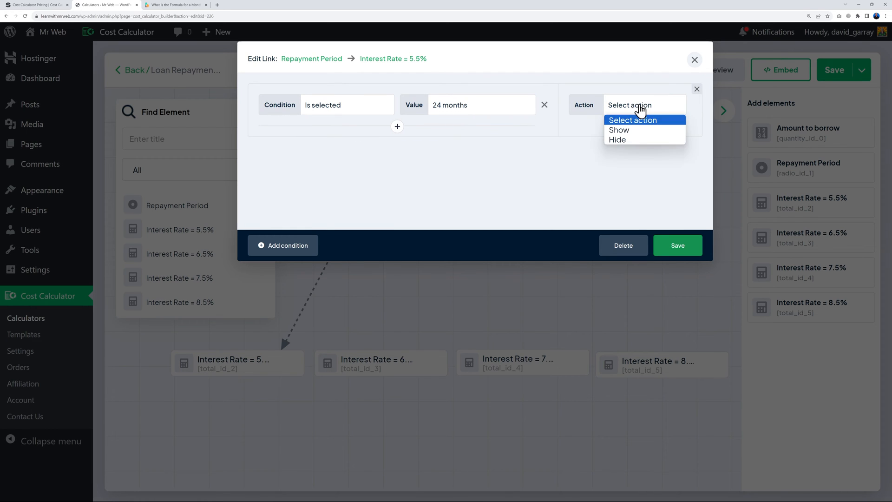
{"action": "left_click", "coordinate": [629, 130]}
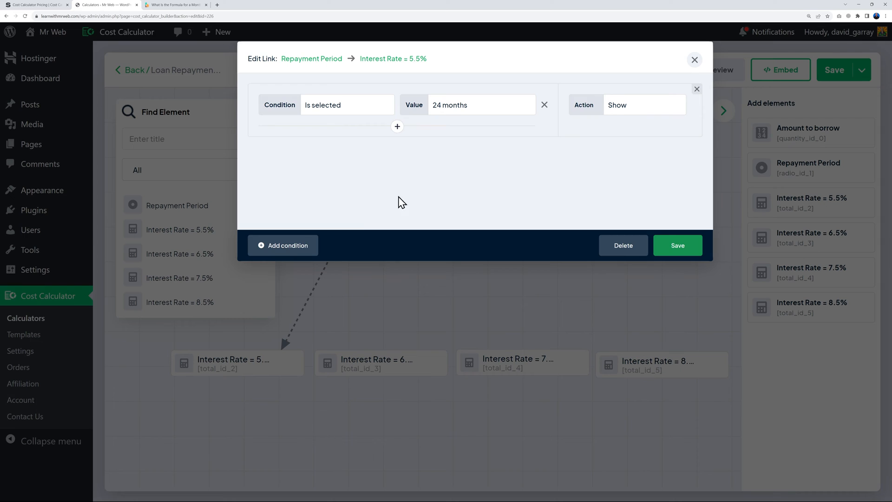
{"action": "left_click", "coordinate": [315, 245]}
{"action": "left_click", "coordinate": [364, 171]}
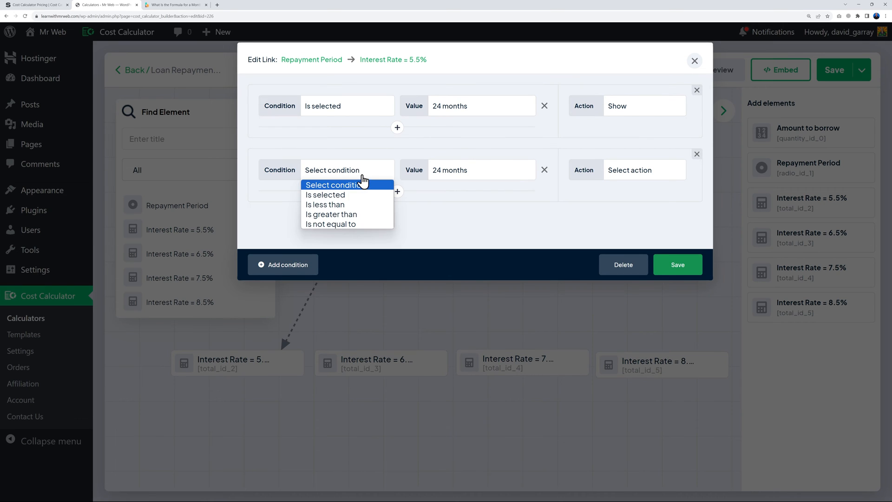
{"action": "left_click", "coordinate": [358, 224]}
{"action": "left_click", "coordinate": [656, 172]}
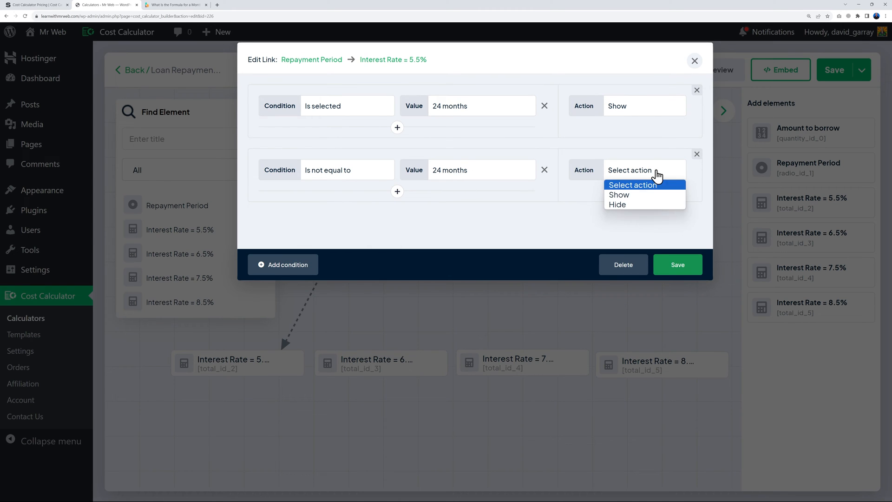
{"action": "left_click", "coordinate": [632, 205]}
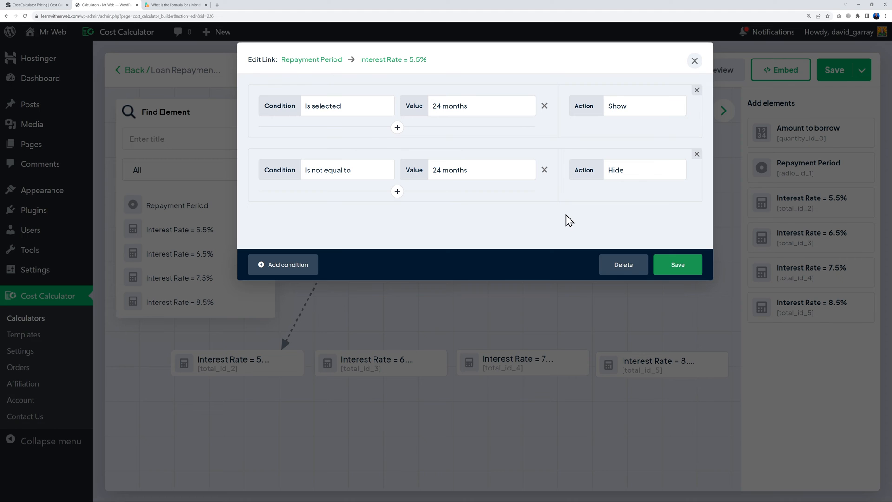
{"action": "left_click", "coordinate": [666, 261]}
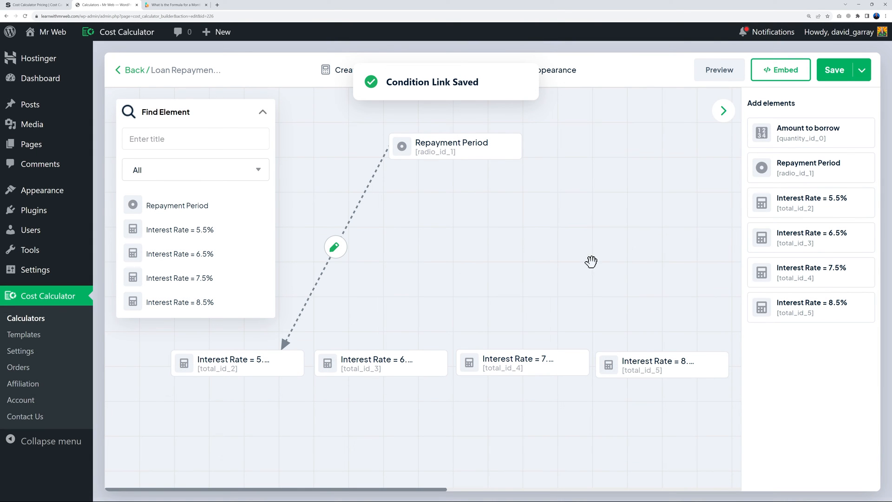
Link Repayment Period to the 6.5% formula and show it when 36 months is selected
{"action": "mouse_move", "coordinate": [412, 158]}
{"action": "left_mouse_down"}
{"action": "mouse_move", "coordinate": [394, 209]}
{"action": "mouse_move", "coordinate": [378, 363]}
{"action": "left_mouse_up"}
{"action": "left_click", "coordinate": [396, 254]}
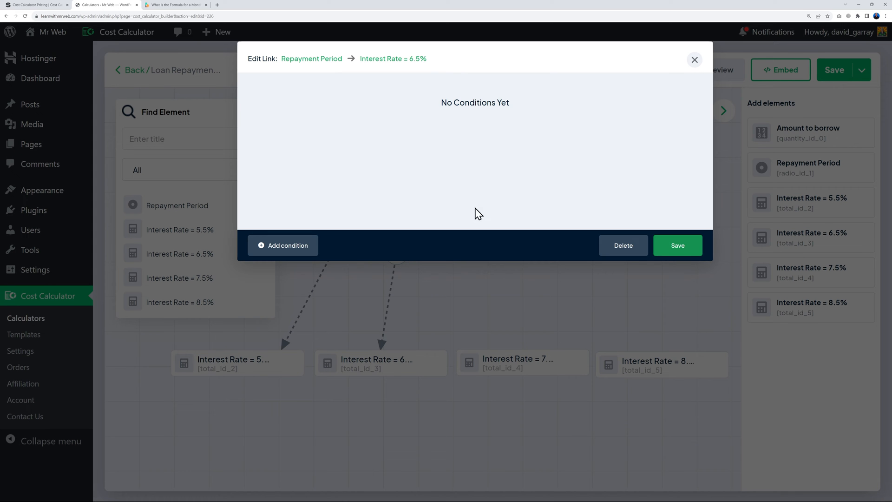
{"action": "left_click", "coordinate": [311, 245]}
{"action": "left_click", "coordinate": [364, 106]}
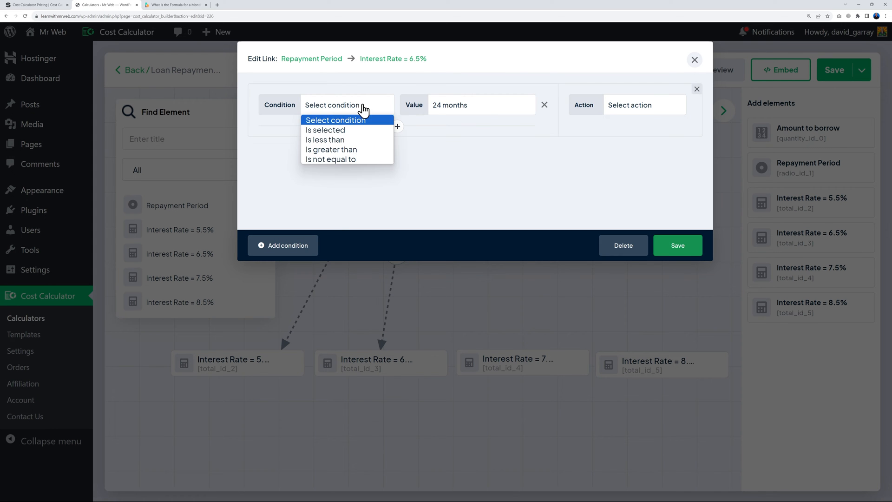
{"action": "left_click", "coordinate": [342, 134]}
{"action": "left_click", "coordinate": [457, 111]}
{"action": "left_click", "coordinate": [453, 149]}
{"action": "left_click", "coordinate": [632, 105]}
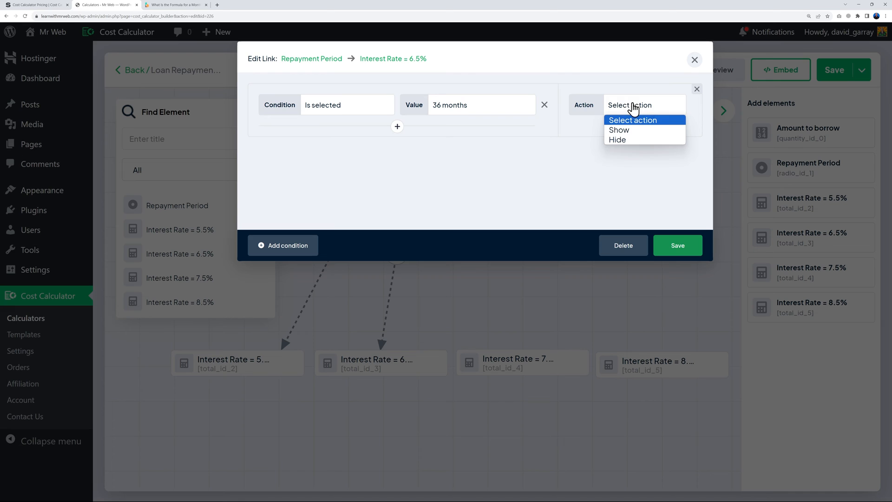
{"action": "left_click", "coordinate": [634, 131]}
Hide the 6.5% rate for periods other than 36 months, save, and link Repayment Period to 7.5%
{"action": "left_click", "coordinate": [299, 246]}
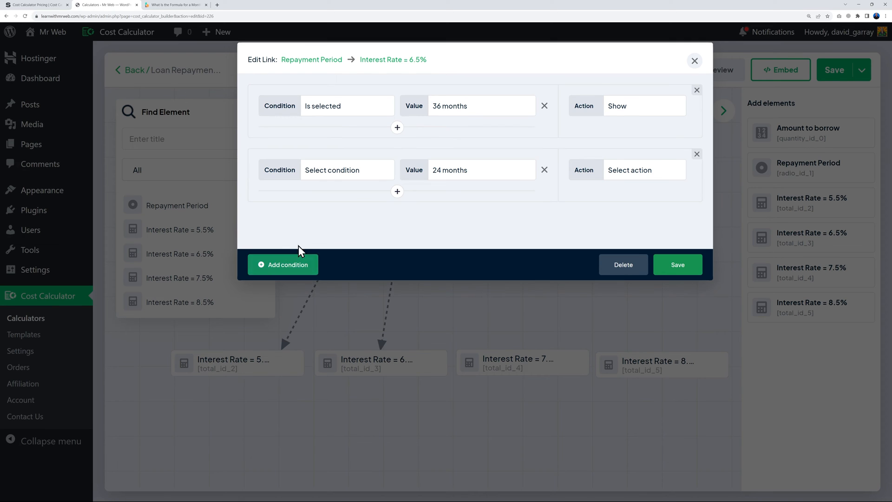
{"action": "left_click", "coordinate": [348, 176]}
{"action": "left_click", "coordinate": [357, 224]}
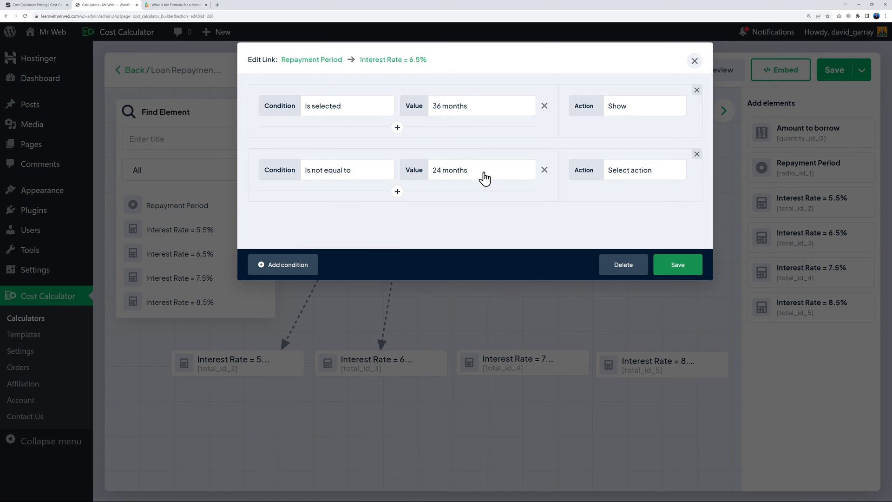
{"action": "left_click", "coordinate": [483, 177]}
{"action": "left_click", "coordinate": [476, 212]}
{"action": "left_click", "coordinate": [654, 176]}
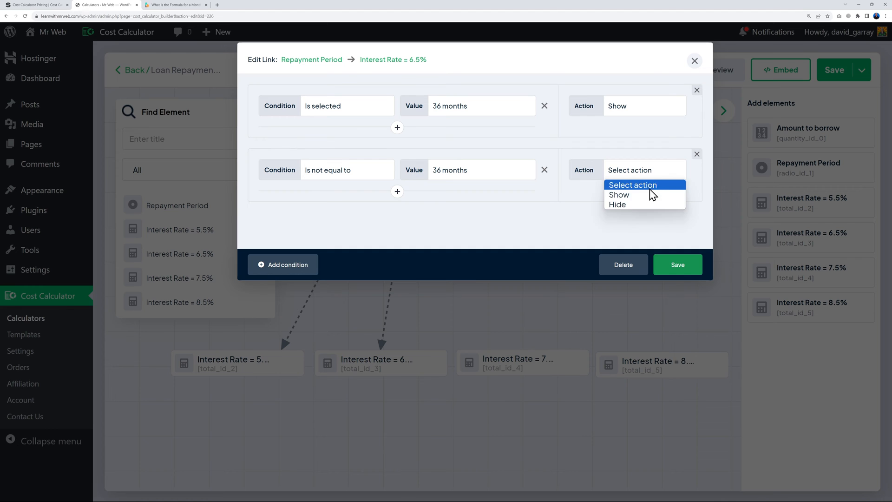
{"action": "left_click", "coordinate": [640, 205]}
{"action": "left_click", "coordinate": [678, 265]}
{"action": "left_click", "coordinate": [477, 143]}
{"action": "left_click_drag", "start_coordinate": [453, 158], "coordinate": [535, 355]}
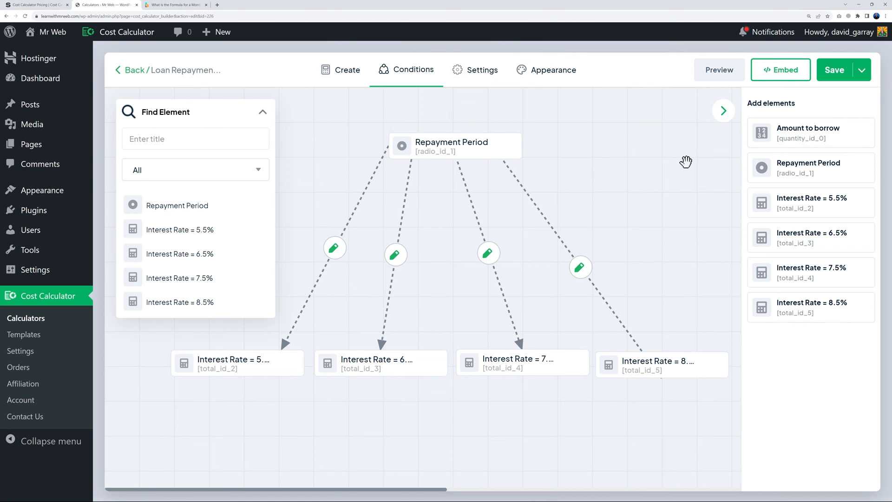
Save the calculator and preview it with the amount to borrow raised to 10000
{"action": "left_click", "coordinate": [828, 78]}
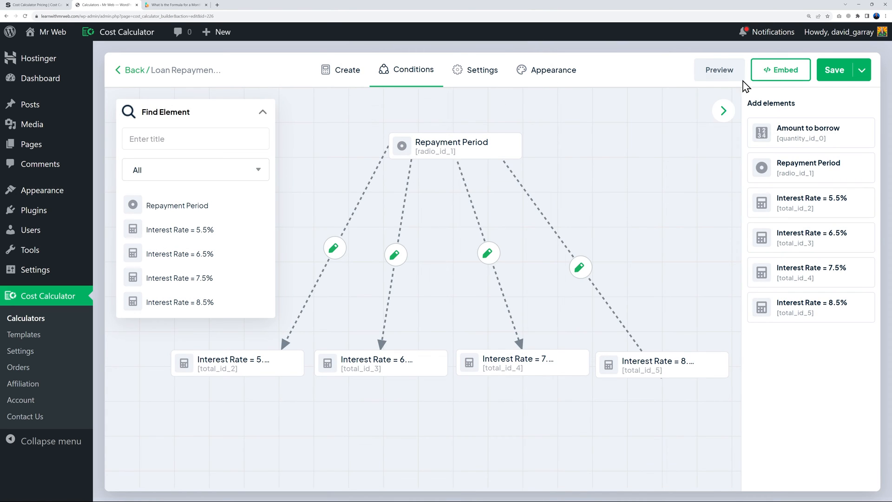
{"action": "left_click", "coordinate": [718, 75]}
{"action": "left_click", "coordinate": [438, 154]}
{"action": "left_click", "coordinate": [438, 154]}
{"action": "left_click", "coordinate": [439, 154]}
{"action": "left_click", "coordinate": [439, 154]}
{"action": "left_click", "coordinate": [439, 154]}
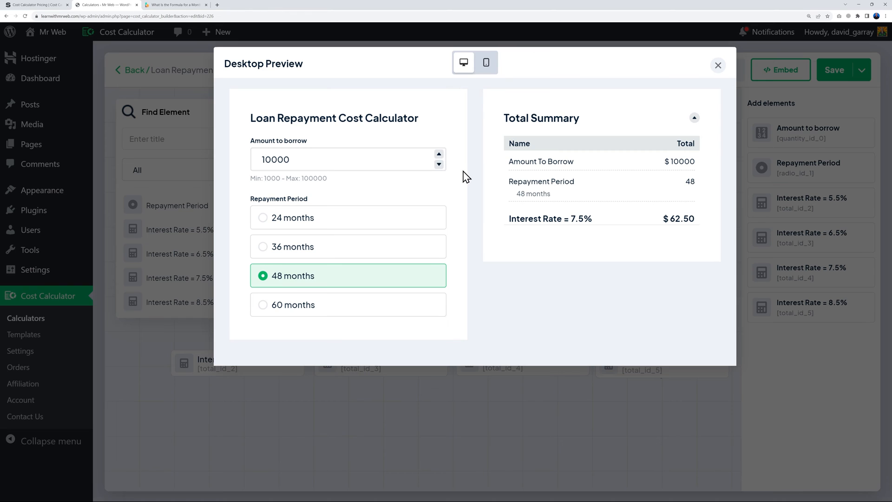
Try the 24, 36, 48 and 60 month periods, then return to the element list
{"action": "left_click", "coordinate": [379, 220]}
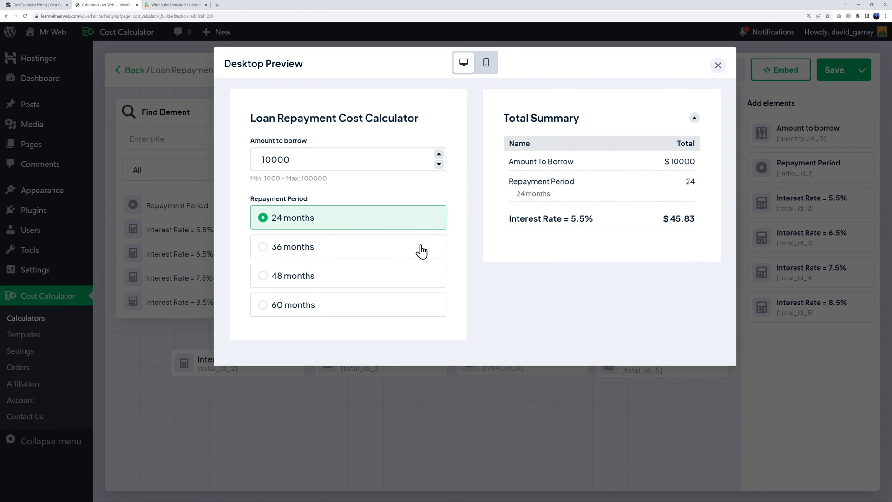
{"action": "left_click", "coordinate": [316, 256]}
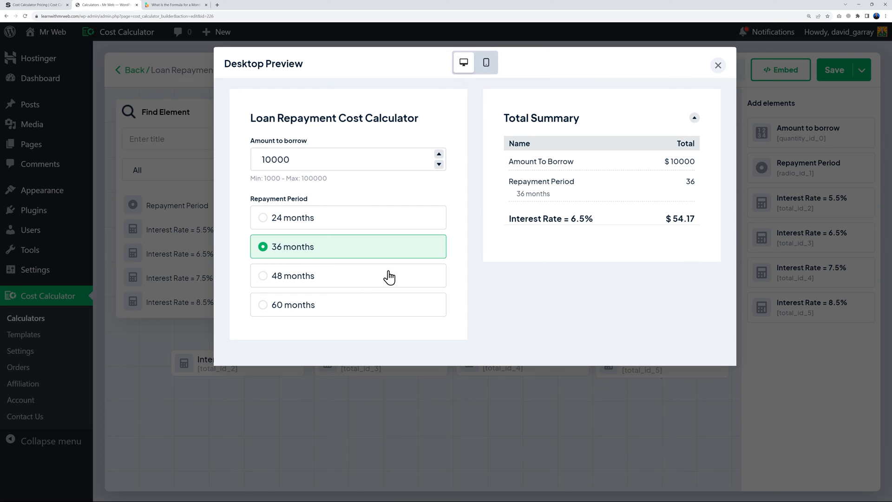
{"action": "left_click", "coordinate": [316, 282]}
{"action": "left_click", "coordinate": [361, 312]}
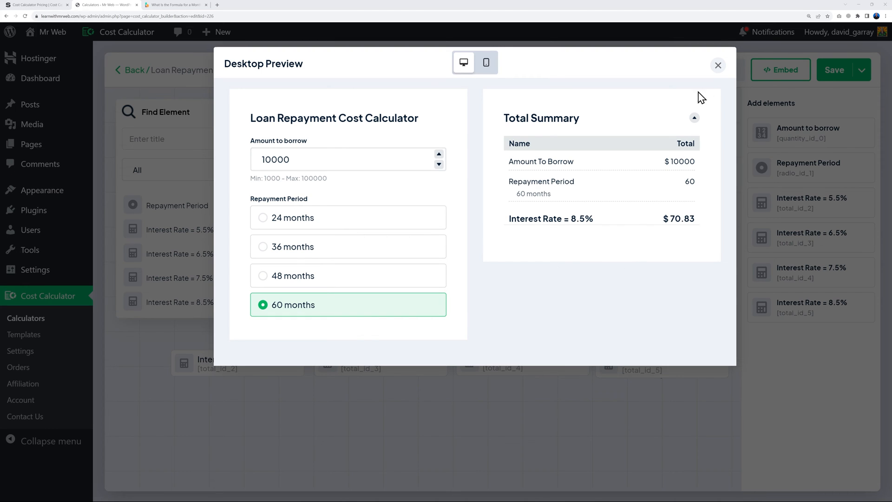
{"action": "left_click", "coordinate": [717, 66]}
{"action": "left_click", "coordinate": [340, 71]}
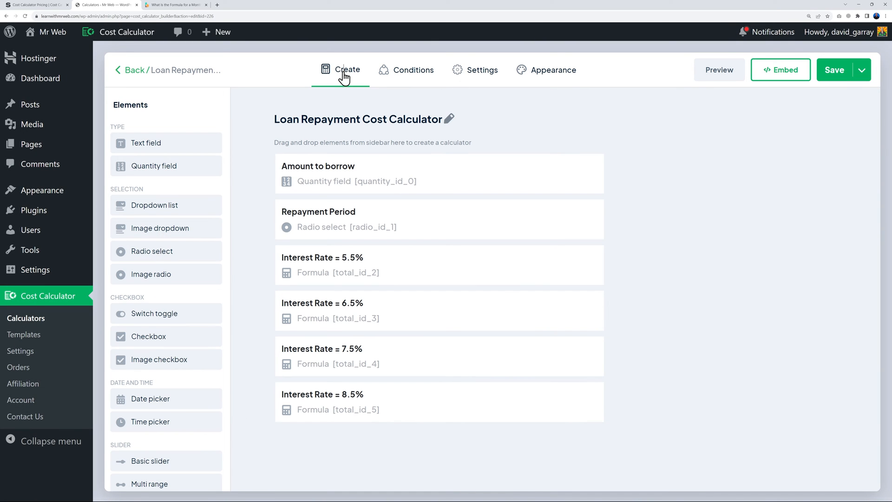
Add a Formula element titled 'Total Cost'
{"action": "scroll", "coordinate": [184, 325], "scroll_direction": "down", "scroll_amount": 3}
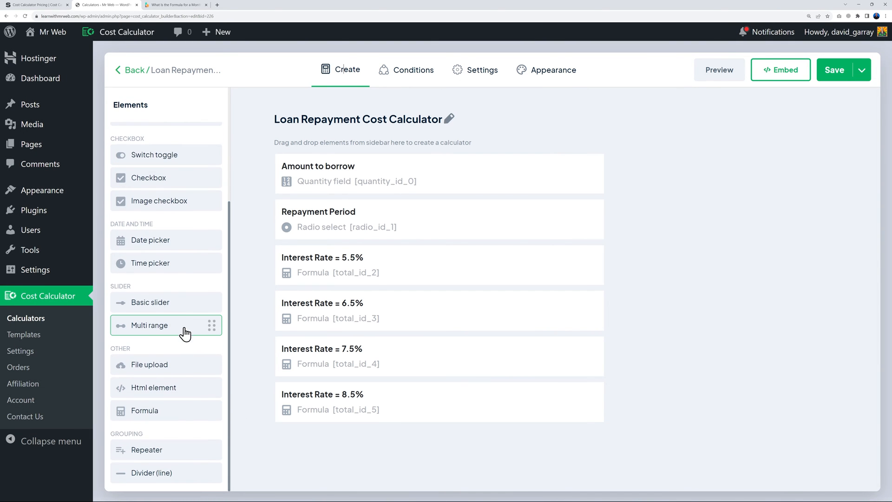
{"action": "left_click", "coordinate": [184, 413]}
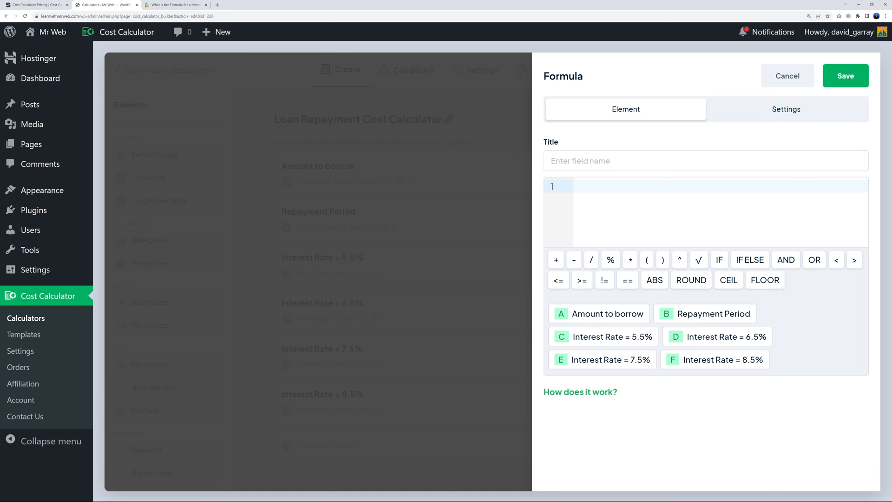
{"action": "left_click", "coordinate": [559, 159]}
{"action": "type", "text": "Total Cost"}
Build the first rule IF(B == 24){A + (C * 2)} and begin a new formula line
{"action": "left_click", "coordinate": [718, 262]}
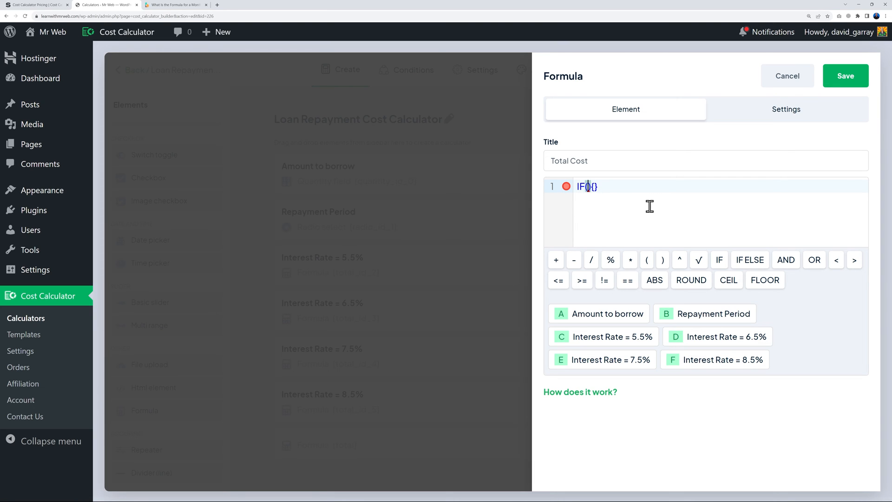
{"action": "left_click", "coordinate": [698, 320]}
{"action": "type", "text": "== 24"}
{"action": "left_click", "coordinate": [636, 186]}
{"action": "left_click", "coordinate": [611, 321]}
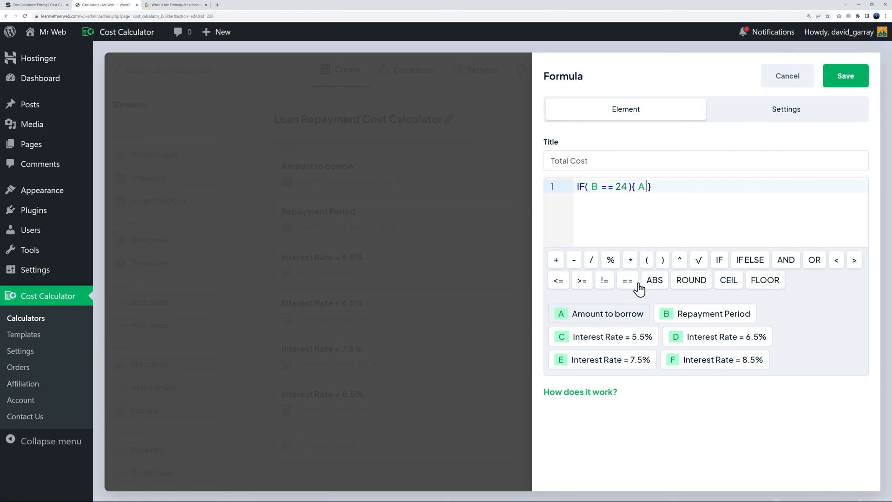
{"action": "left_click", "coordinate": [644, 259]}
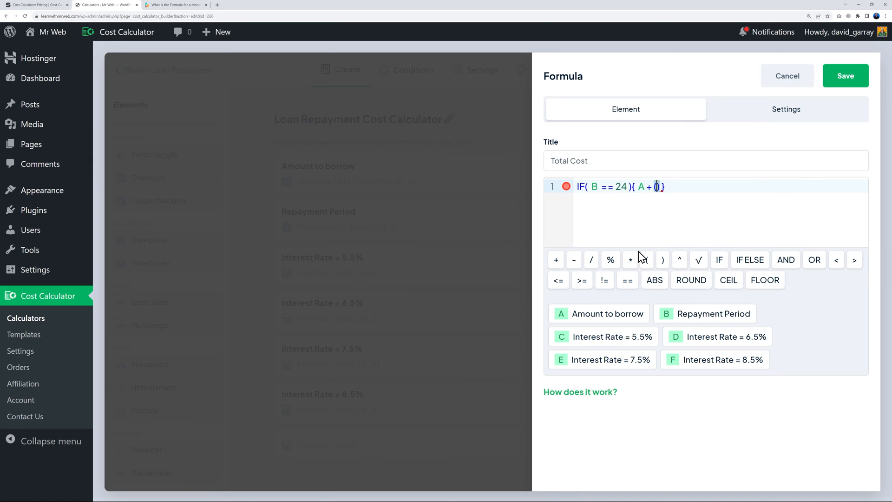
{"action": "left_click", "coordinate": [621, 343]}
{"action": "left_click", "coordinate": [678, 261]}
{"action": "left_click", "coordinate": [733, 188]}
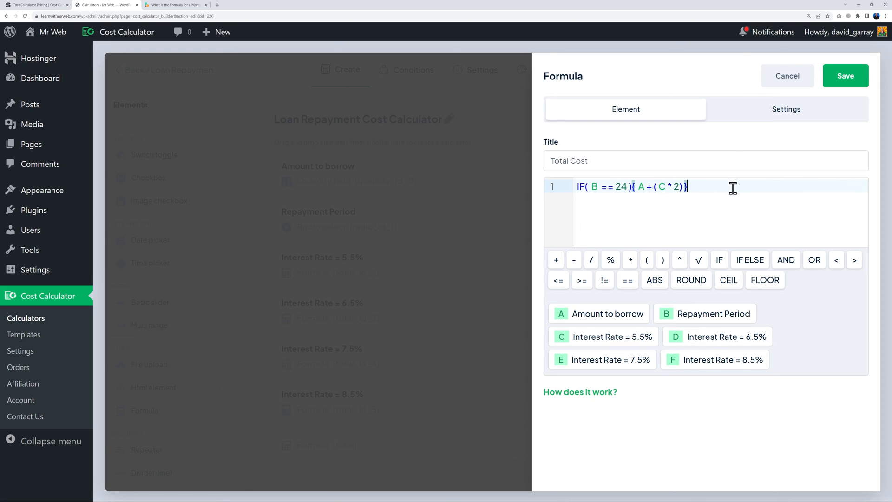
{"action": "key", "text": "Return"}
Add the ELSE IF rule for 36 months using the 6.5% rate times 3
{"action": "type", "text": "ELSE IF"}
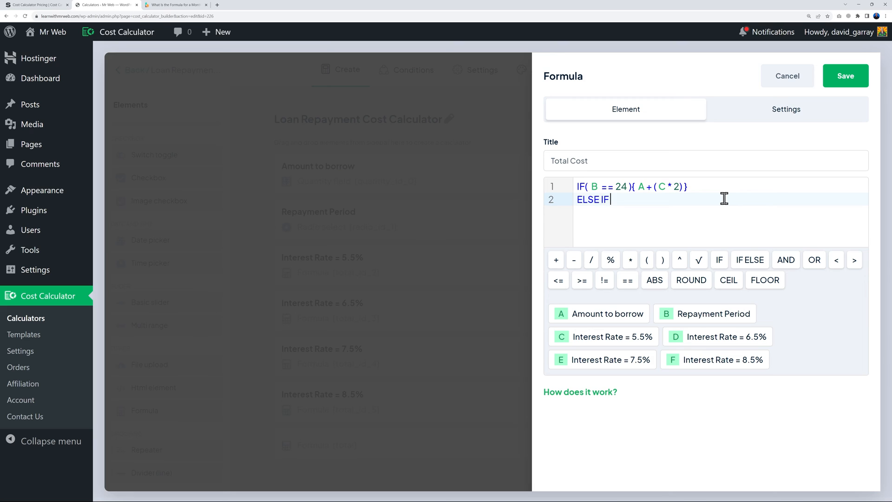
{"action": "type", "text": " (B}("}
{"action": "left_click", "coordinate": [703, 338]}
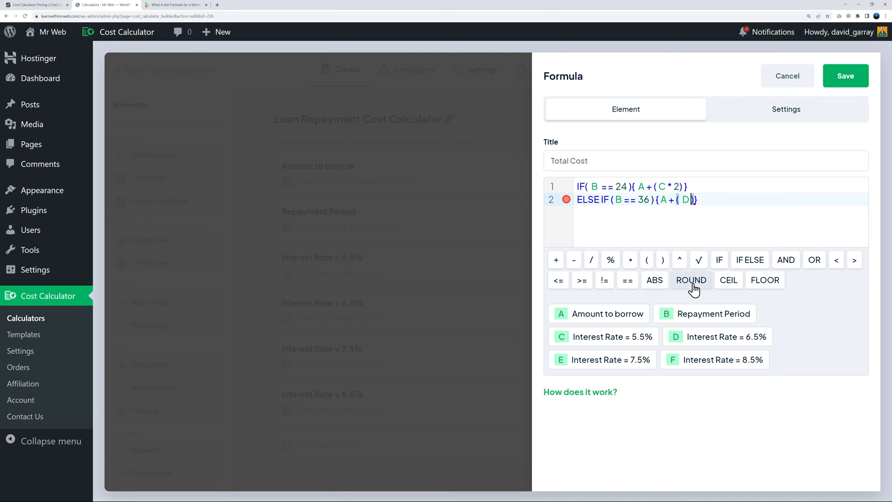
{"action": "type", "text": "*"}
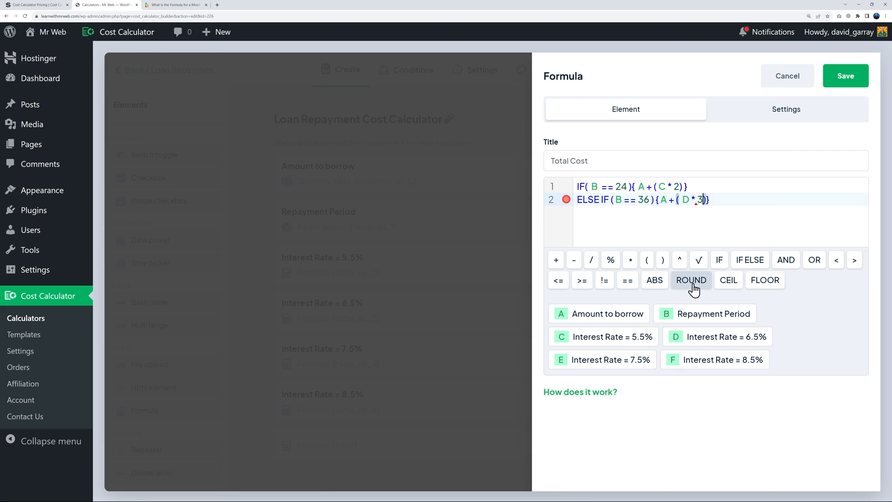
{"action": "left_click", "coordinate": [727, 206]}
Add the 48 and 60 month rules with the 7.5% and 8.5% rates, then save the formula
{"action": "key", "text": "Return"}
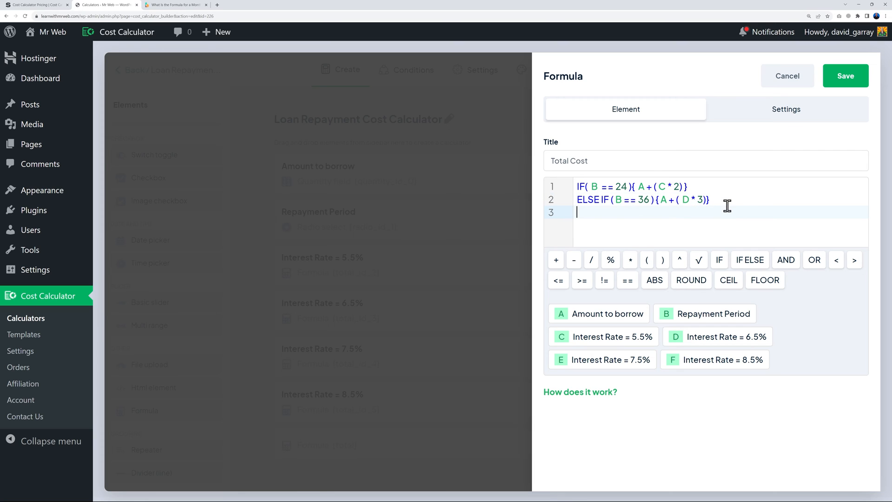
{"action": "type", "text": "ELSE IF ( B == 48 ) { A + ( E * 4)}"}
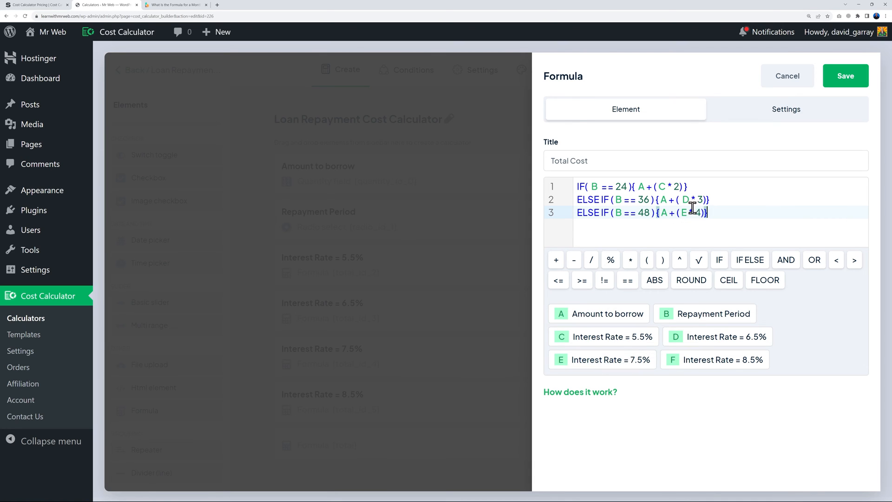
{"action": "key", "text": "Return"}
{"action": "type", "text": "ELSE IF ( B == 60 ) { A + ( F * 5)}"}
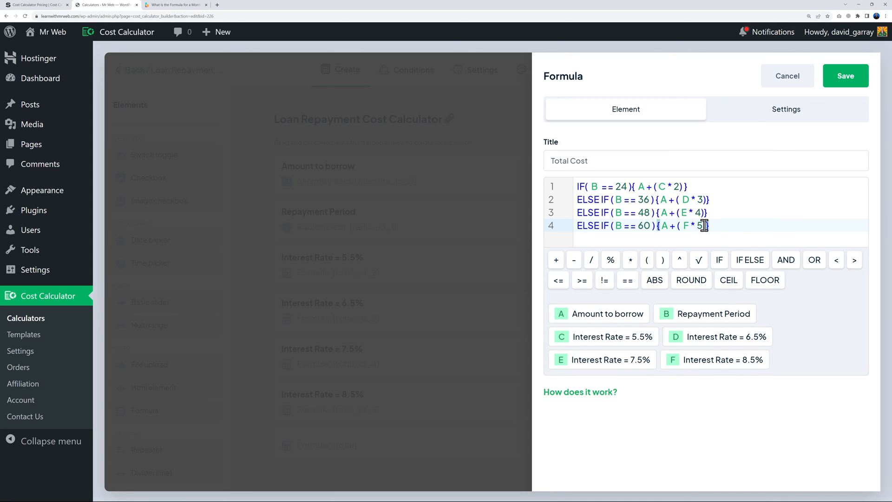
{"action": "left_click", "coordinate": [852, 81]}
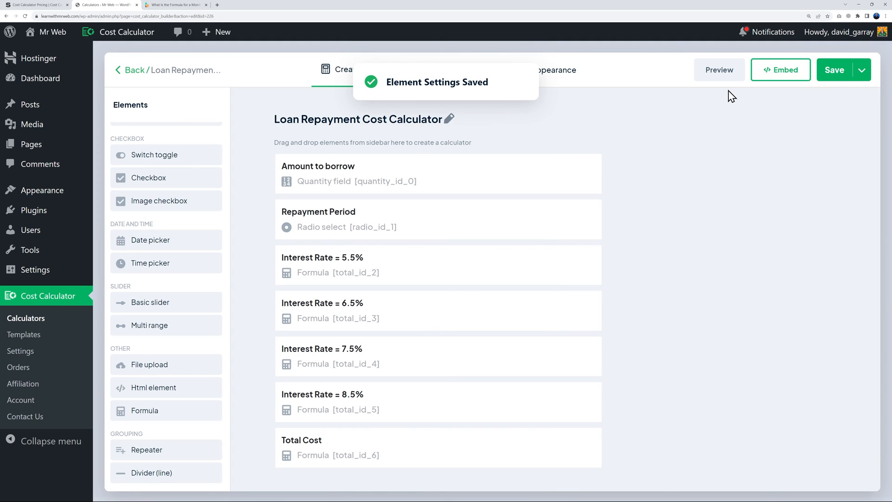
Preview the calculator at 10000 over 60 months and inspect the interest and Total Cost figures
{"action": "left_click", "coordinate": [721, 71]}
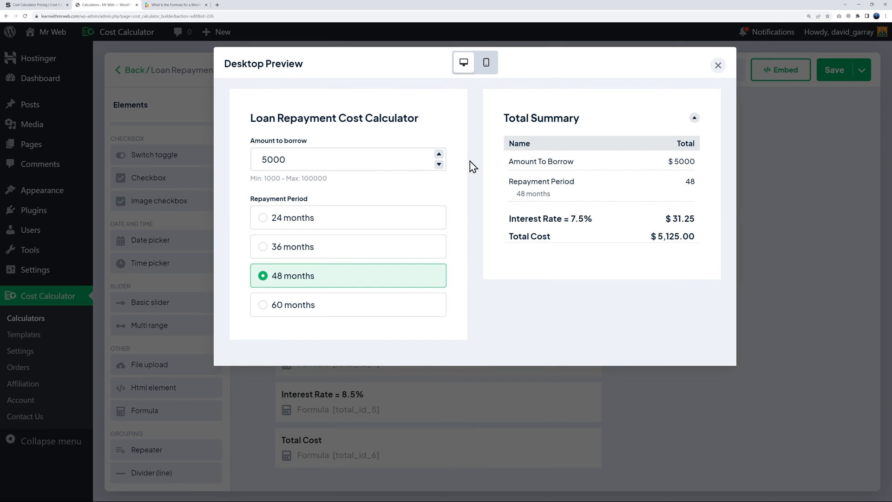
{"action": "left_click", "coordinate": [438, 154]}
{"action": "left_click", "coordinate": [439, 154]}
{"action": "left_click", "coordinate": [438, 154]}
{"action": "left_click", "coordinate": [439, 154]}
{"action": "left_click", "coordinate": [439, 154]}
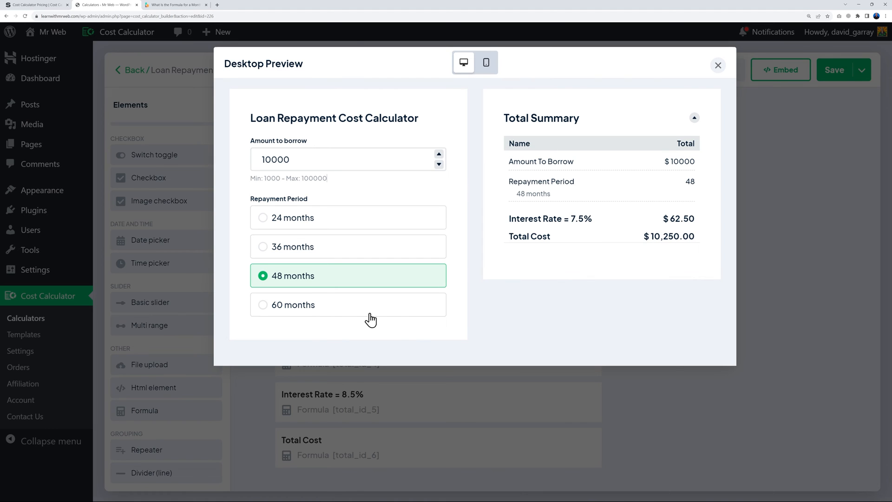
{"action": "left_click", "coordinate": [316, 310]}
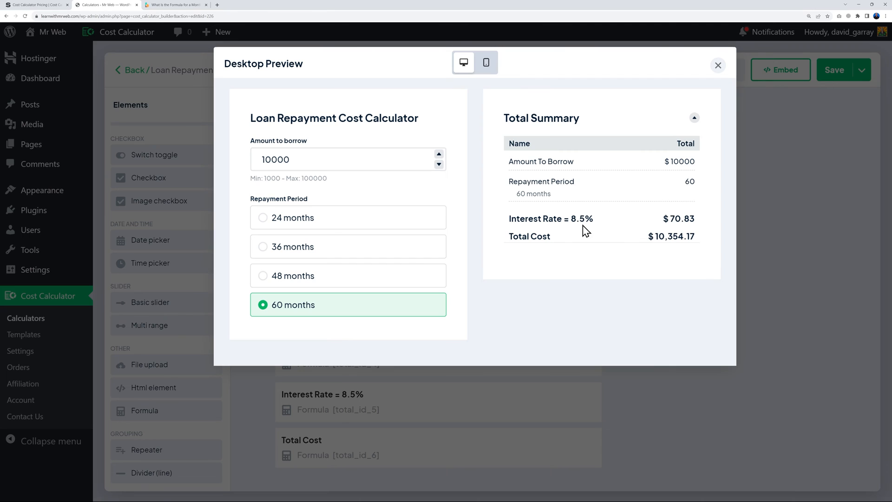
{"action": "left_click_drag", "start_coordinate": [671, 219], "coordinate": [702, 223]}
{"action": "left_click", "coordinate": [709, 229]}
{"action": "left_click_drag", "start_coordinate": [669, 238], "coordinate": [693, 237]}
{"action": "left_click", "coordinate": [686, 266]}
Check the totals for 48, 36 and 24 months, then close the preview
{"action": "left_click", "coordinate": [286, 277]}
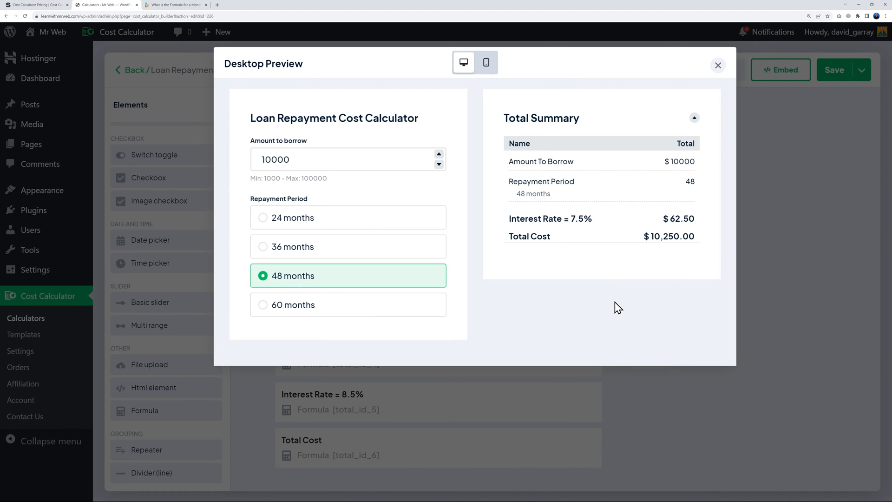
{"action": "left_click", "coordinate": [308, 253]}
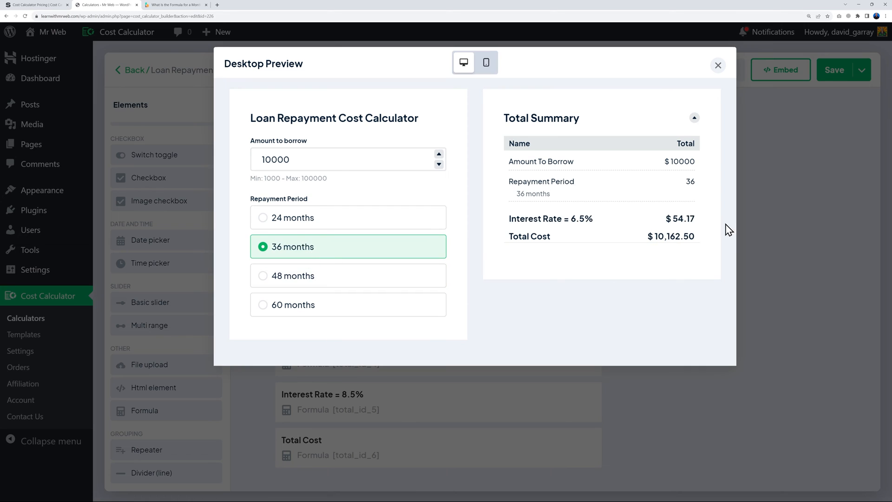
{"action": "left_click", "coordinate": [331, 225]}
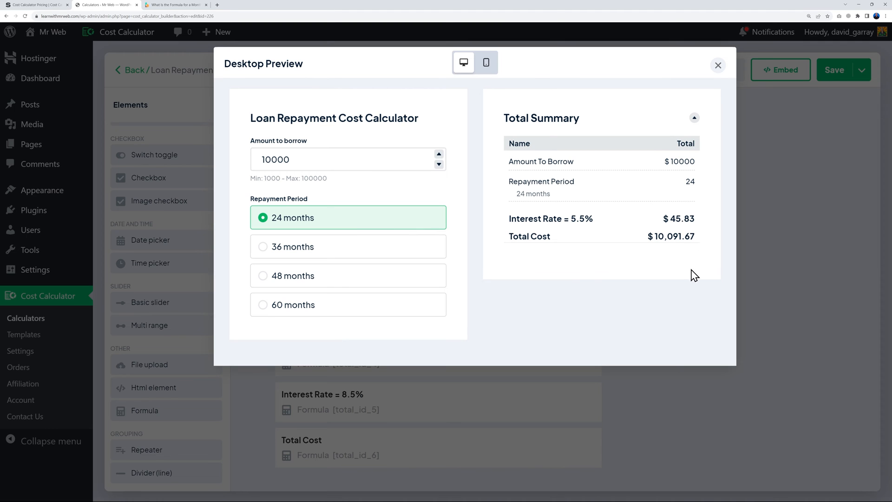
{"action": "left_click", "coordinate": [718, 67]}
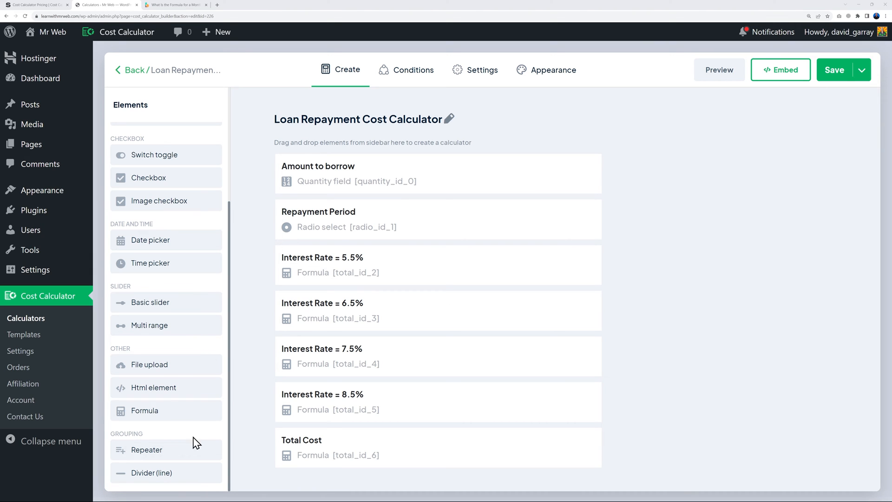
Add a Formula titled 'Monthly Repayment' with the first rule IF(B == 24){G / 24}
{"action": "left_click", "coordinate": [171, 416]}
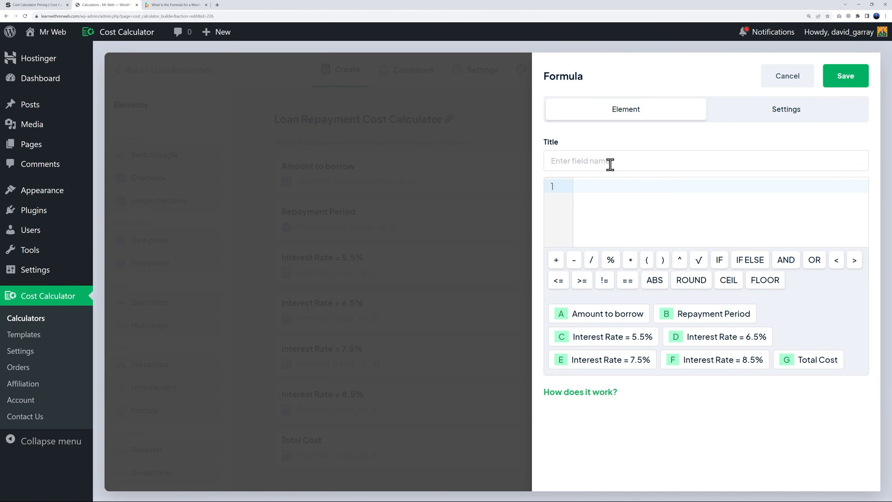
{"action": "type", "text": "Monthly Repayment"}
{"action": "left_click", "coordinate": [629, 195]}
{"action": "type", "text": "IF("}
{"action": "left_click", "coordinate": [716, 313]}
{"action": "type", "text": "== 24"}
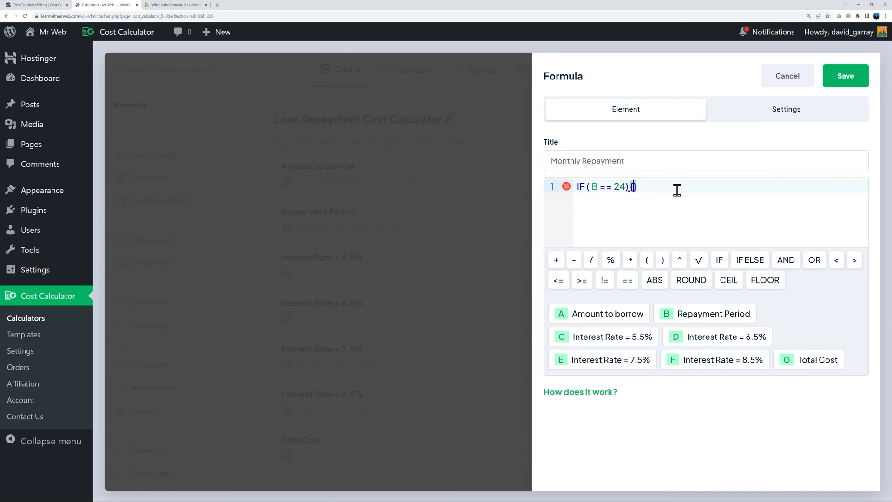
{"action": "left_click", "coordinate": [814, 367]}
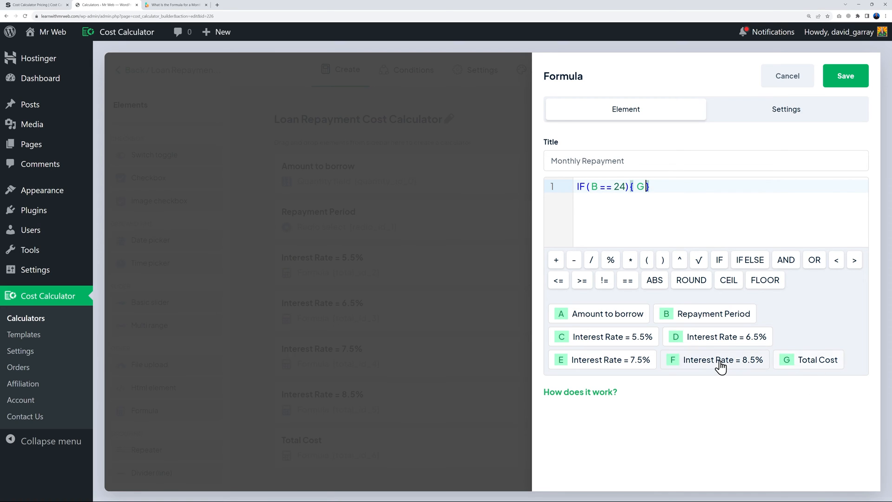
{"action": "type", "text": "/ 24"}
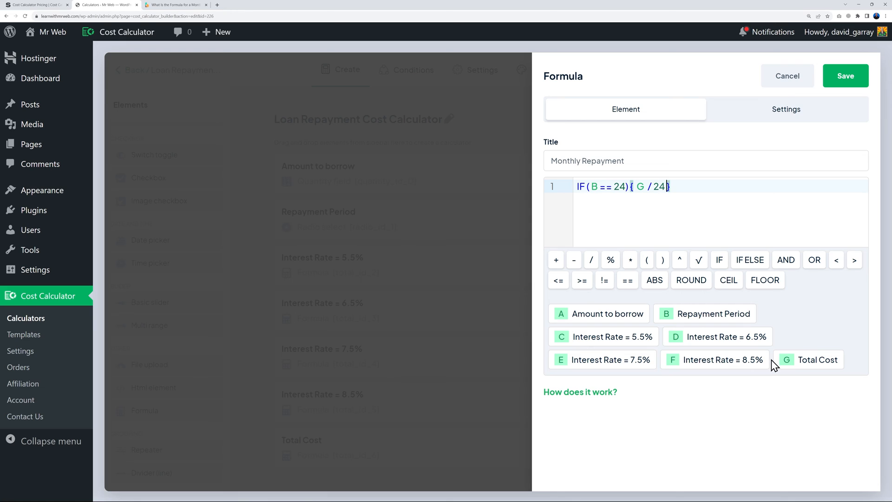
Add the ELSE IF rule dividing Total Cost by 36 for 36 months, and save the formula
{"action": "key", "text": "Return"}
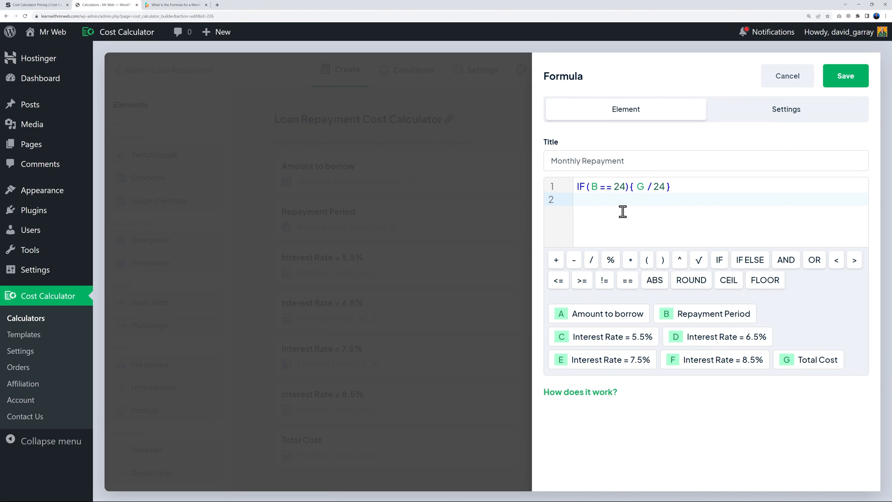
{"action": "type", "text": "ELSE IF (B==36){"}
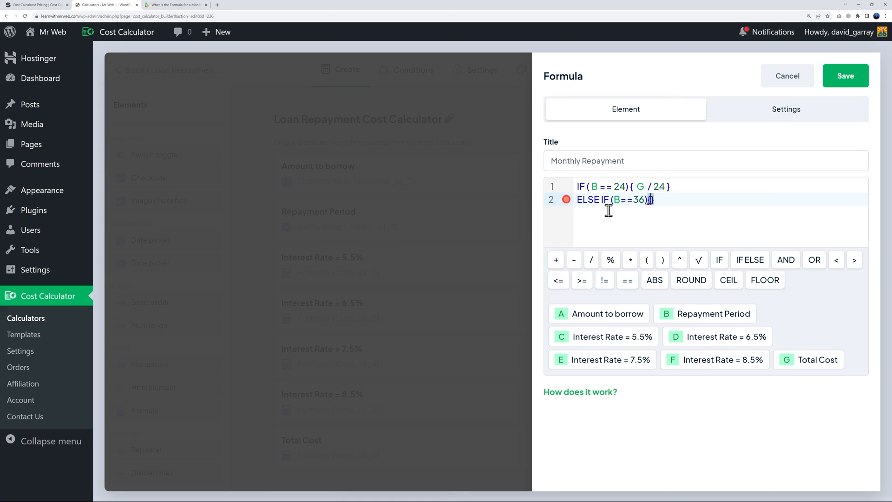
{"action": "left_click", "coordinate": [809, 358]}
{"action": "type", "text": "36"}
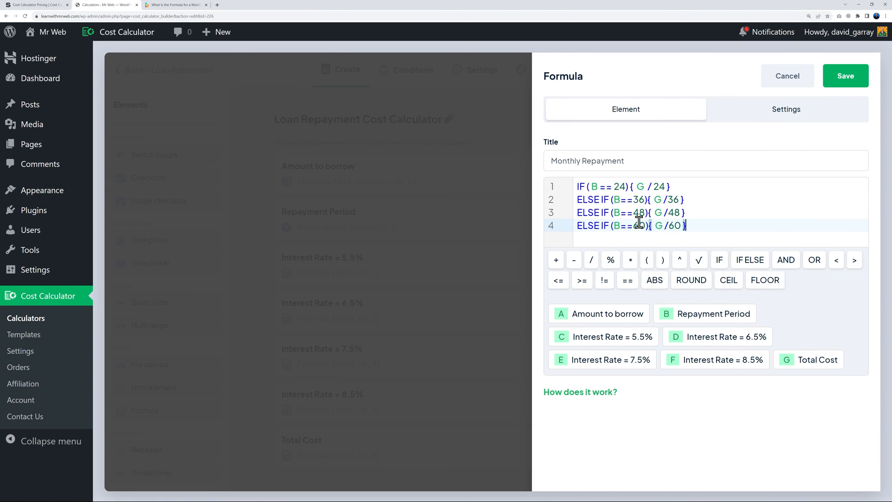
{"action": "left_click", "coordinate": [837, 91]}
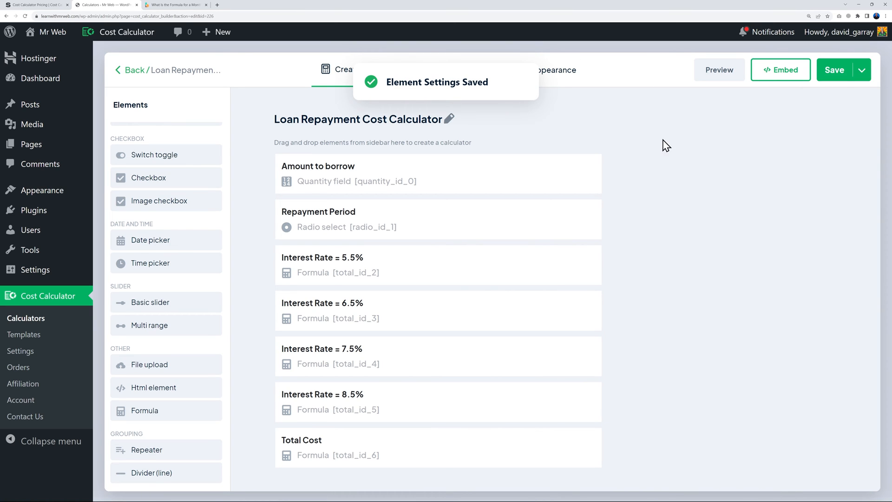
Preview the calculator at 10000 over 60 months to check the Monthly Repayment figure
{"action": "left_click", "coordinate": [710, 75]}
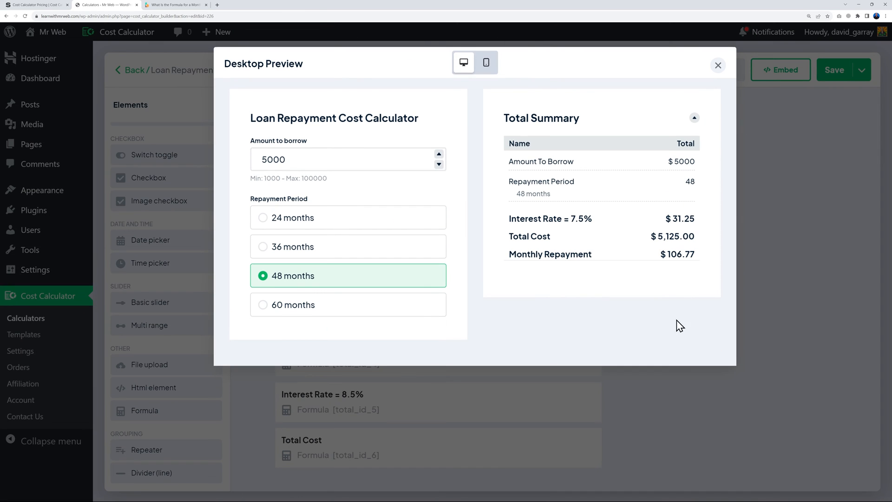
{"action": "left_click", "coordinate": [439, 155]}
{"action": "left_click", "coordinate": [439, 154]}
{"action": "left_click", "coordinate": [439, 155]}
{"action": "left_click", "coordinate": [439, 155]}
{"action": "left_click", "coordinate": [439, 155]}
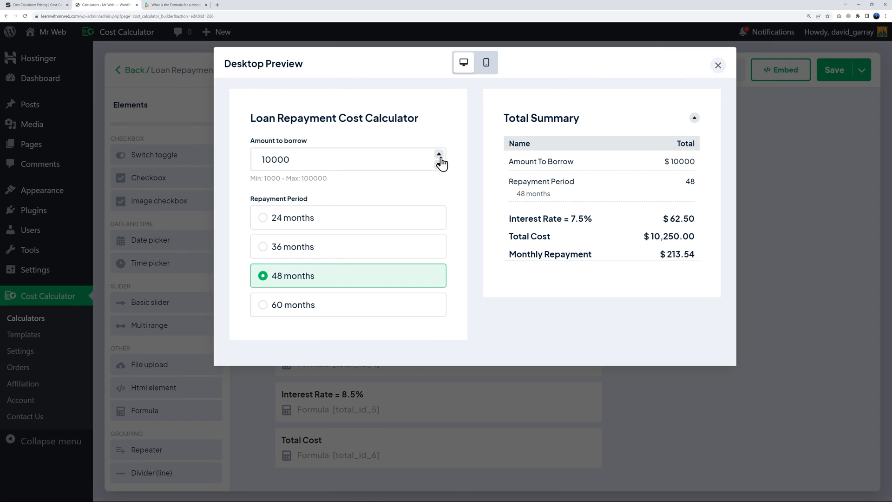
{"action": "left_click", "coordinate": [301, 306]}
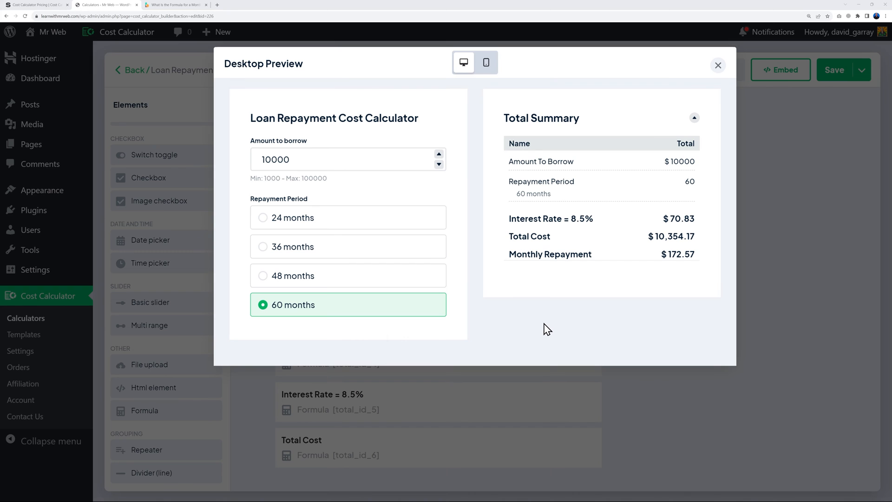
{"action": "left_click", "coordinate": [719, 66]}
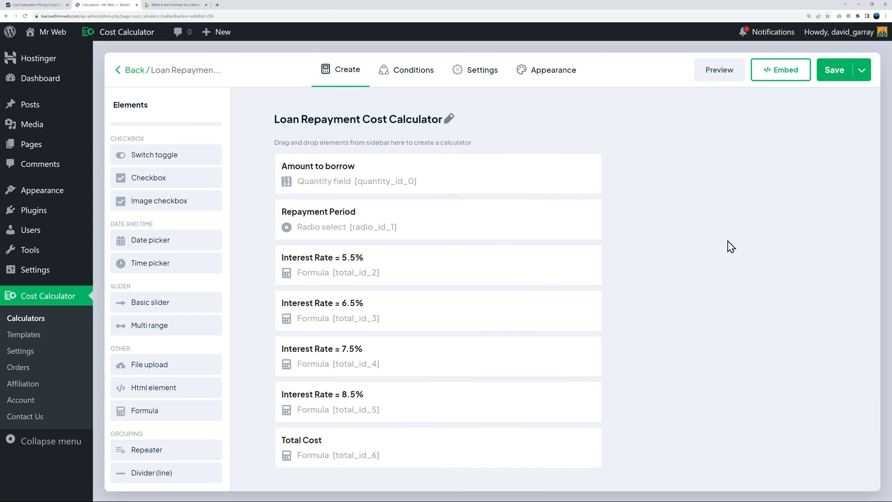
Save the calculator and preview it once more
{"action": "left_click", "coordinate": [831, 77]}
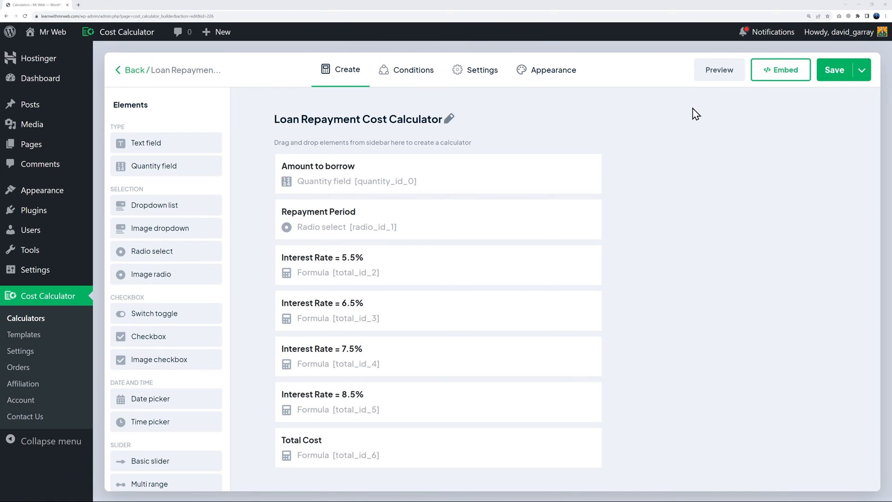
{"action": "left_click", "coordinate": [712, 75]}
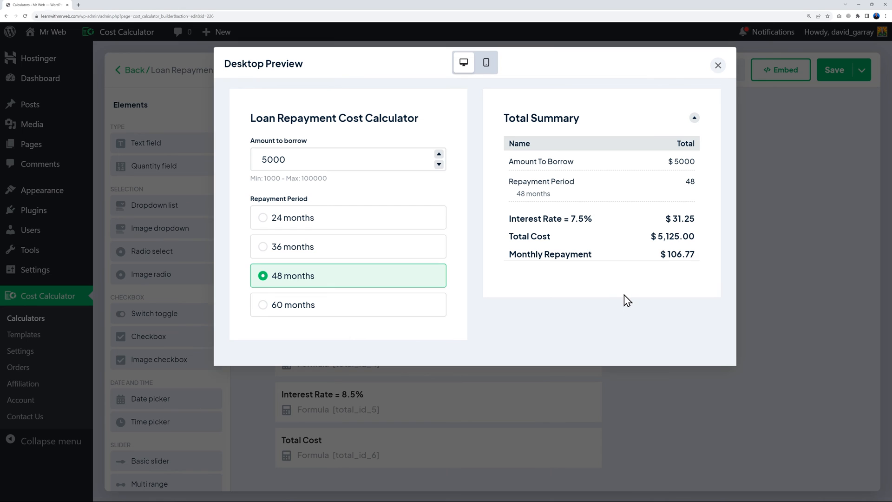
{"action": "left_click", "coordinate": [718, 66]}
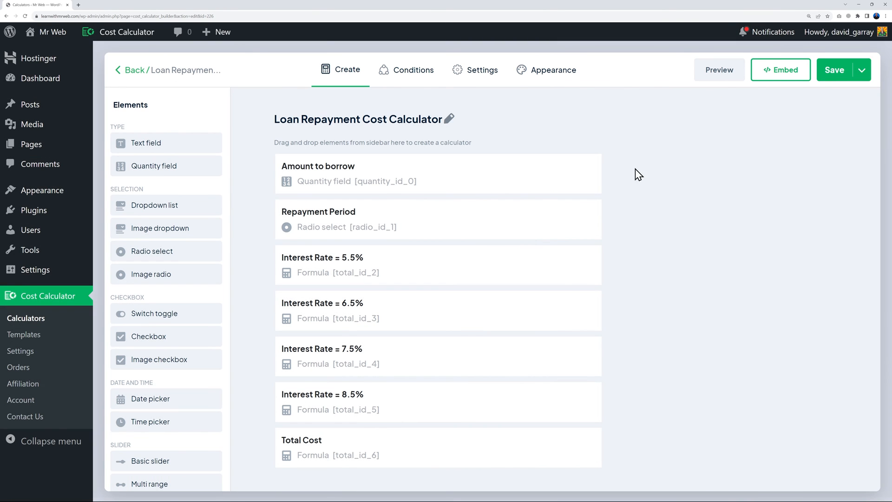
Enable the Order Form with the notification e-mail address and the subject 'Loan Application'
{"action": "left_click", "coordinate": [479, 76]}
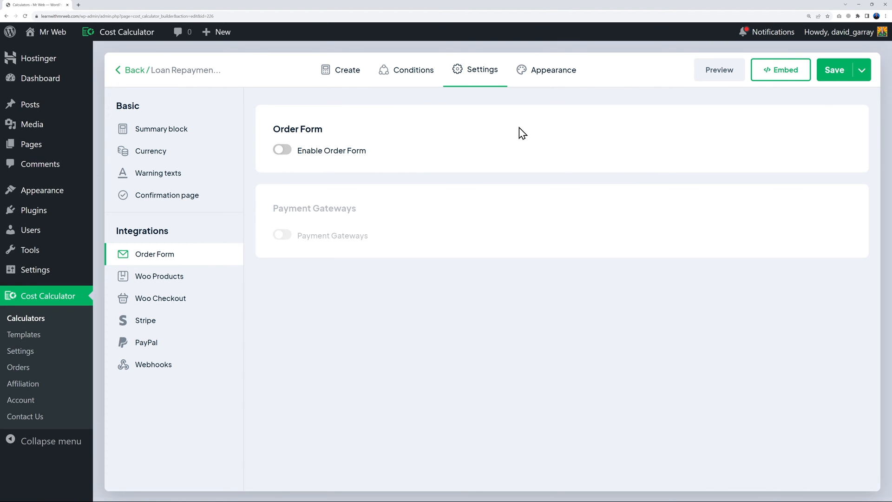
{"action": "left_click", "coordinate": [282, 150]}
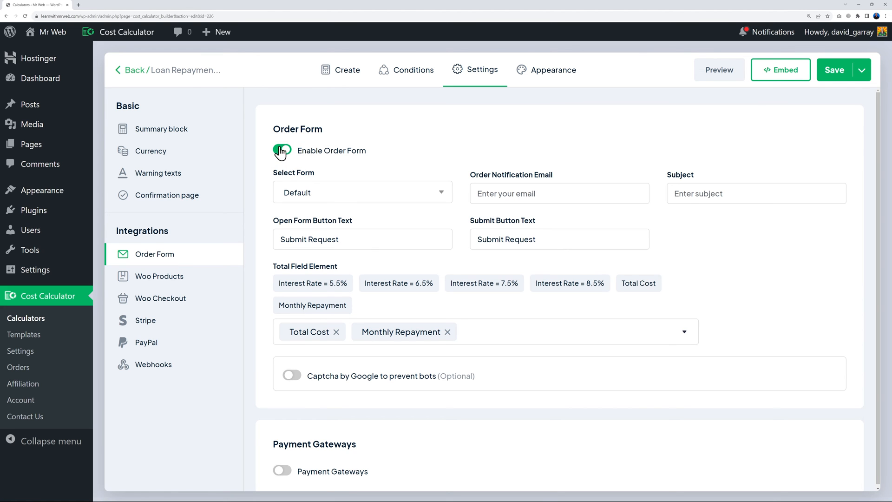
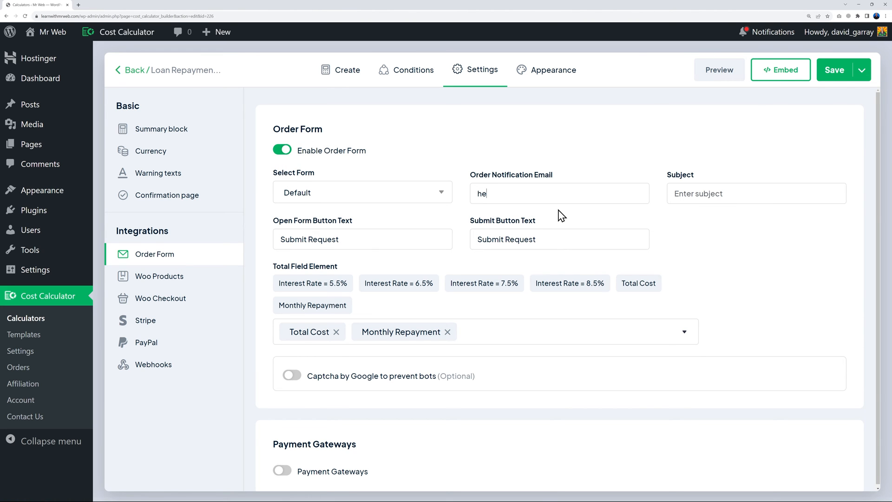
{"action": "left_click", "coordinate": [671, 193]}
{"action": "type", "text": "Loan Application"}
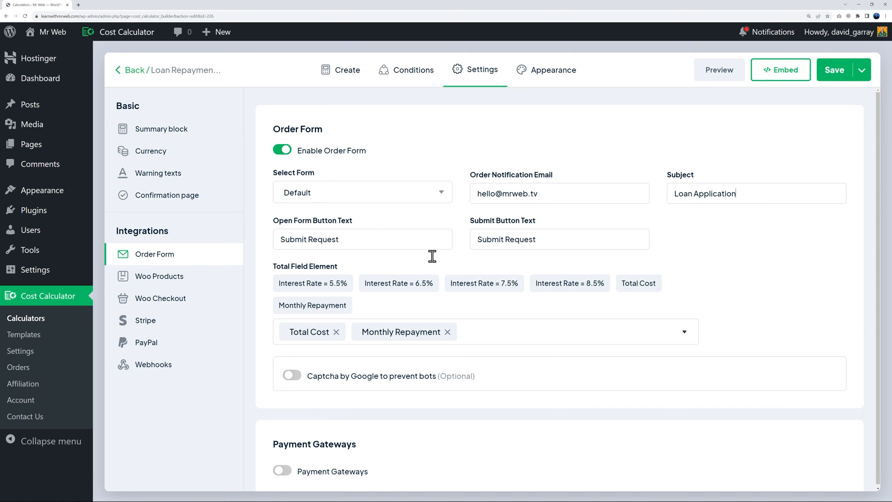
{"action": "left_click_drag", "start_coordinate": [282, 238], "coordinate": [360, 240]}
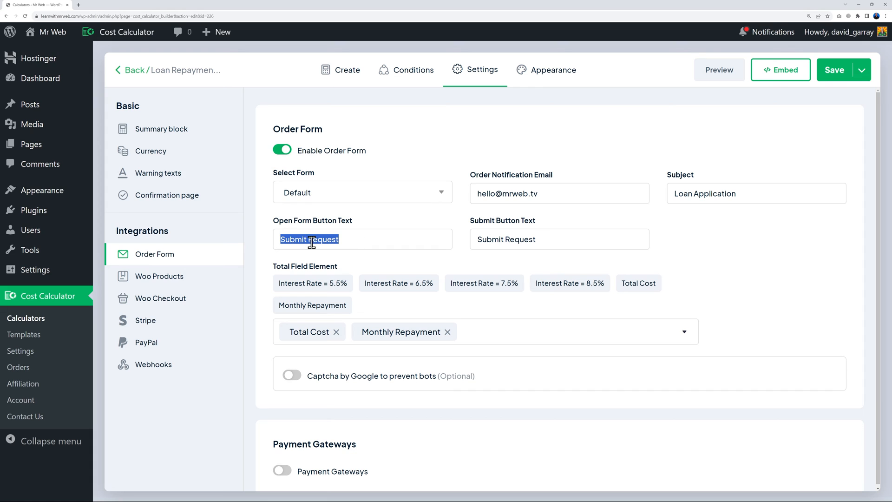
{"action": "left_click", "coordinate": [561, 239]}
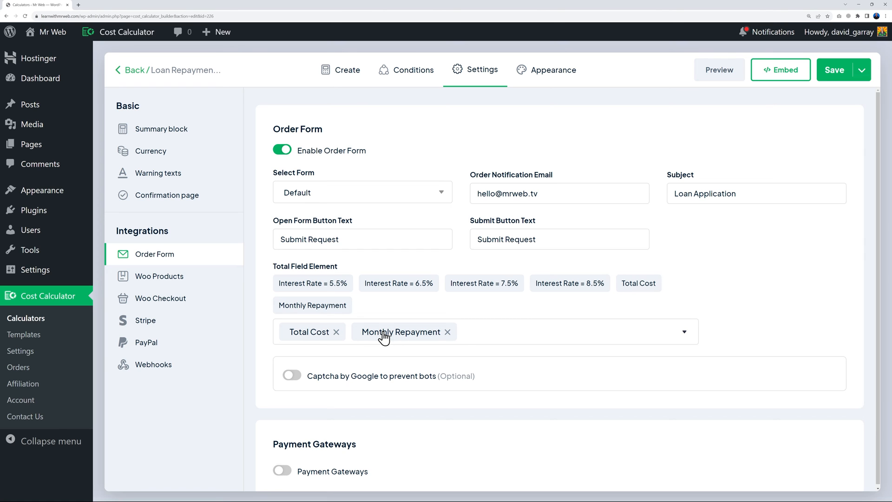
Save the order form settings and preview the calculator with its form
{"action": "left_click", "coordinate": [837, 72]}
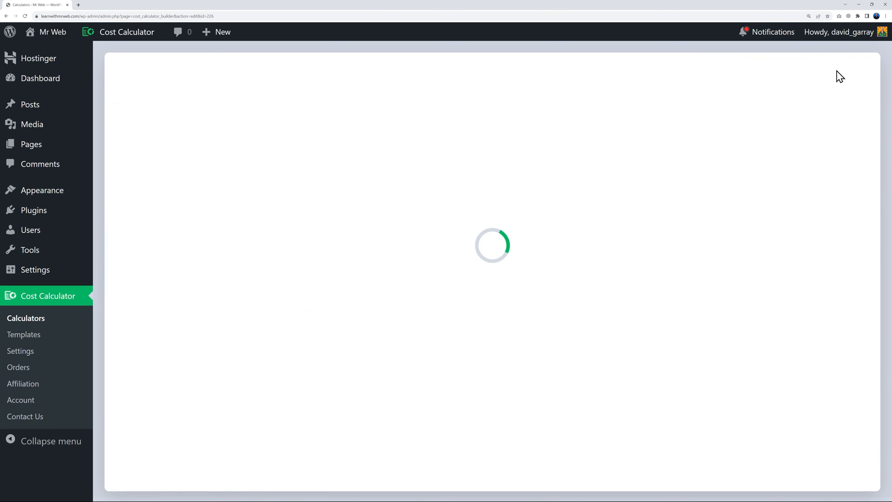
{"action": "left_click", "coordinate": [716, 71]}
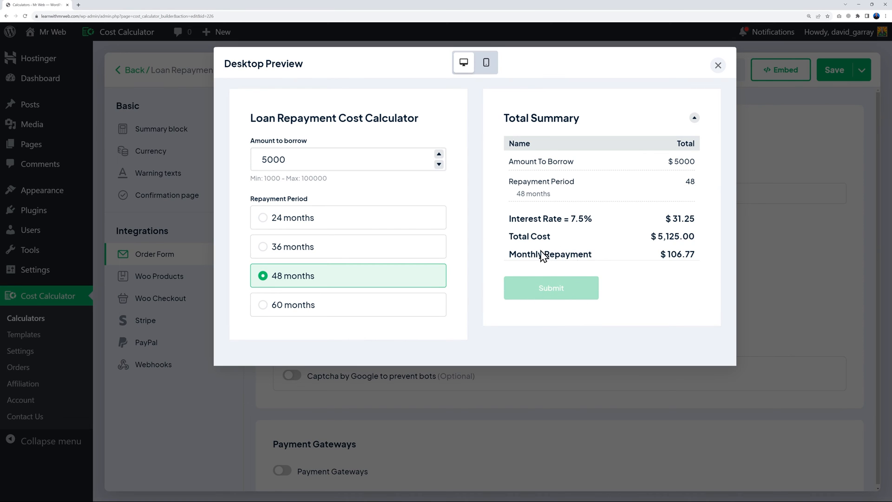
{"action": "left_click", "coordinate": [719, 66]}
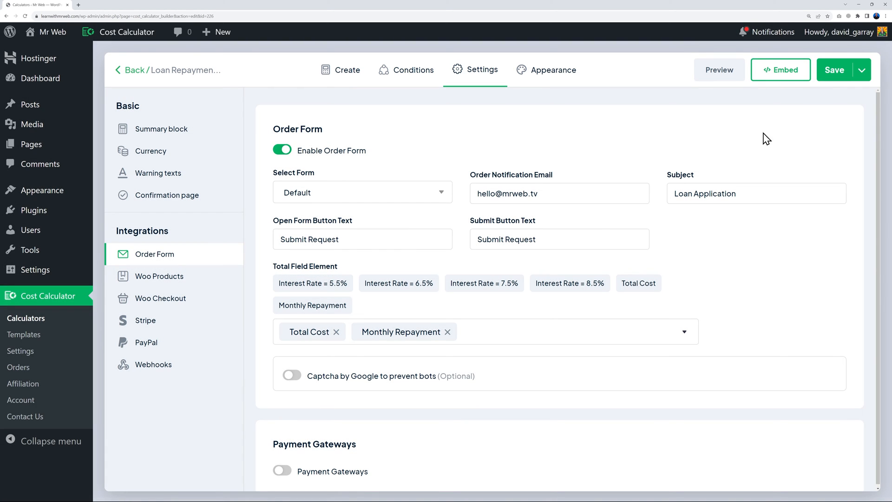
Embed the calculator on a newly created page named 'Loan Application'
{"action": "left_click", "coordinate": [784, 70]}
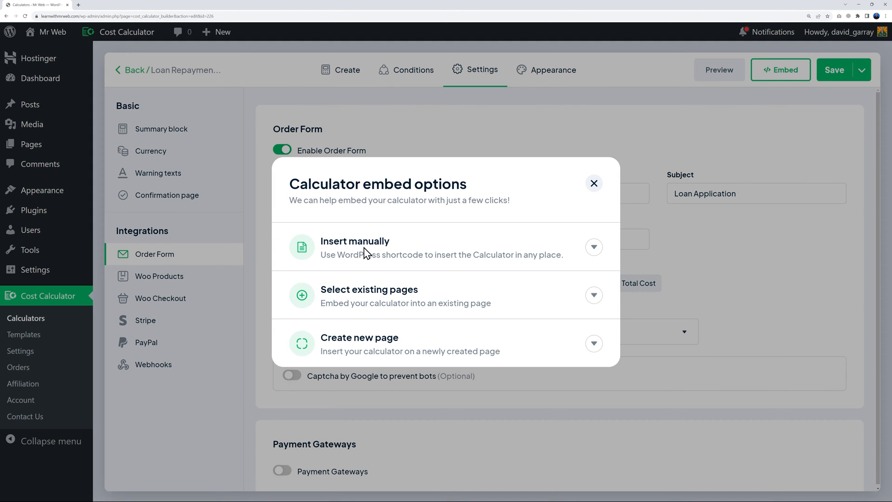
{"action": "left_click", "coordinate": [595, 251]}
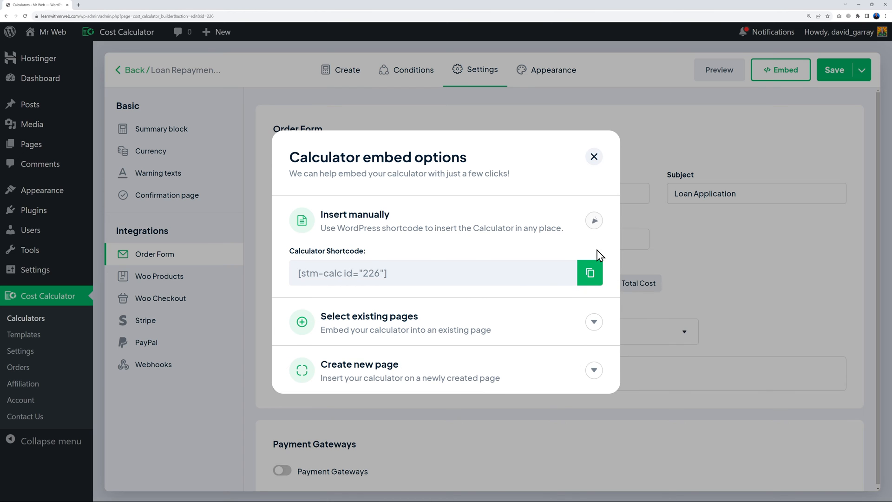
{"action": "left_click", "coordinate": [594, 221]}
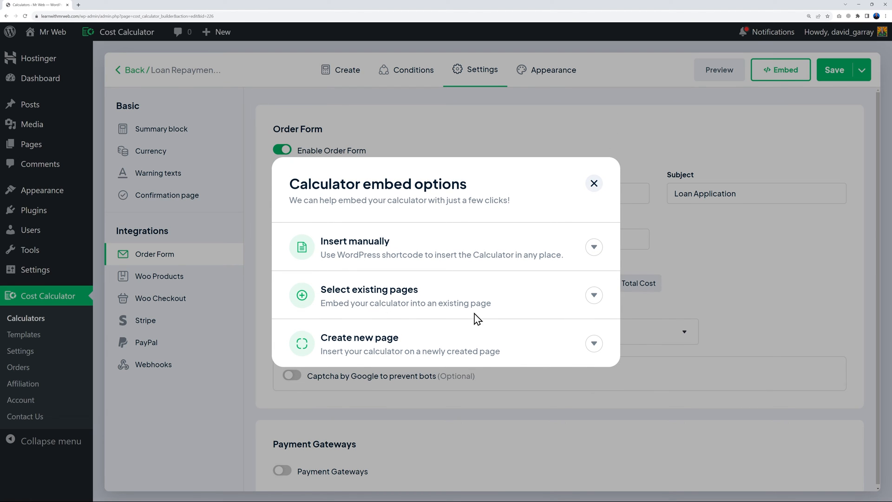
{"action": "left_click", "coordinate": [594, 344]}
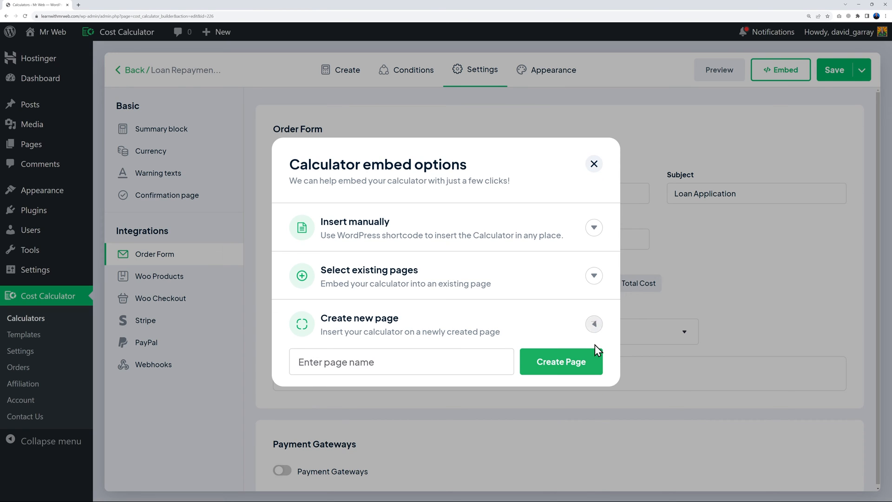
{"action": "left_click", "coordinate": [388, 359]}
{"action": "key", "text": "ctrl+v"}
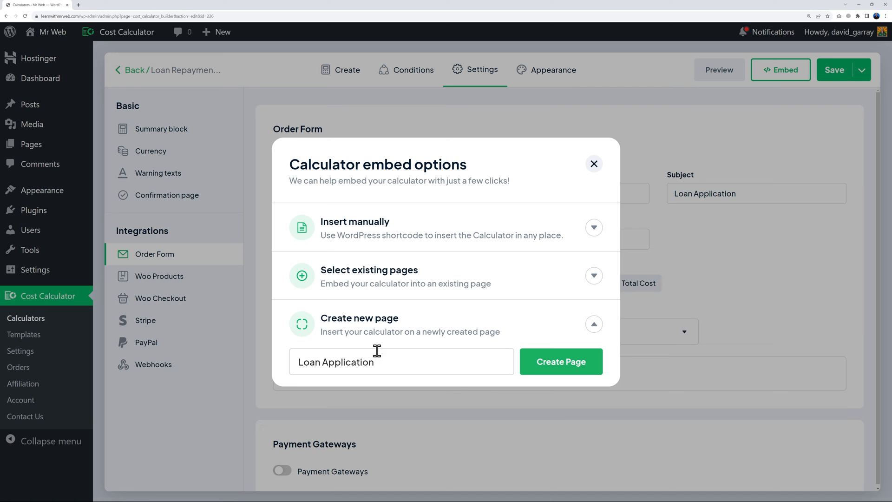
{"action": "left_click", "coordinate": [552, 366]}
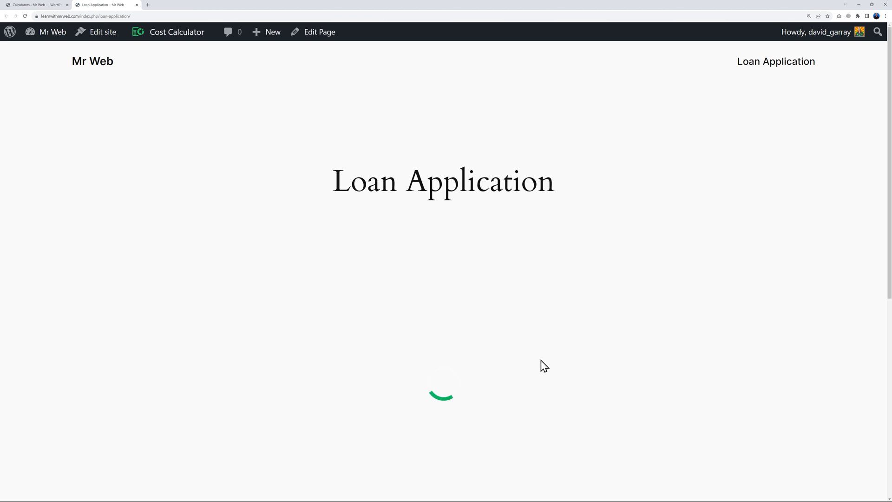
On the live page, set the amount to borrow to 10000 over 60 months
{"action": "scroll", "coordinate": [748, 311], "scroll_direction": "down", "scroll_amount": 3}
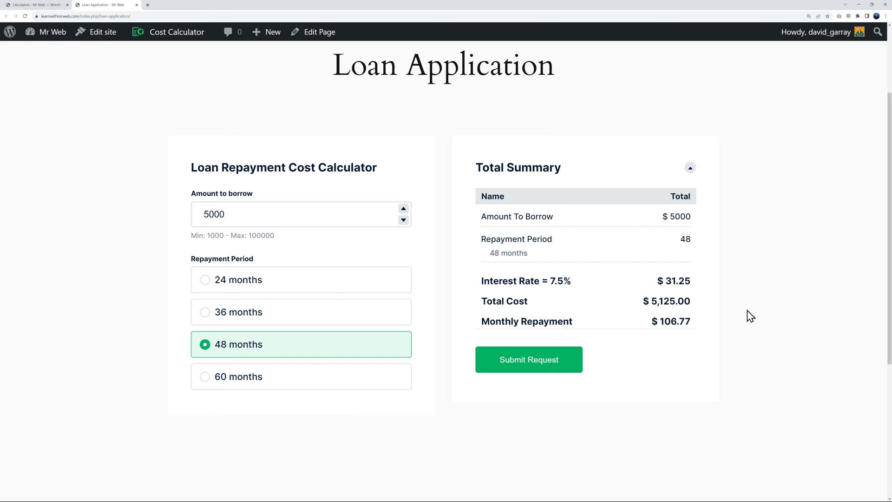
{"action": "left_click", "coordinate": [404, 209]}
{"action": "left_click", "coordinate": [403, 209]}
{"action": "left_click", "coordinate": [404, 209]}
{"action": "left_click", "coordinate": [404, 209]}
{"action": "left_click", "coordinate": [405, 209]}
{"action": "left_click", "coordinate": [241, 377]}
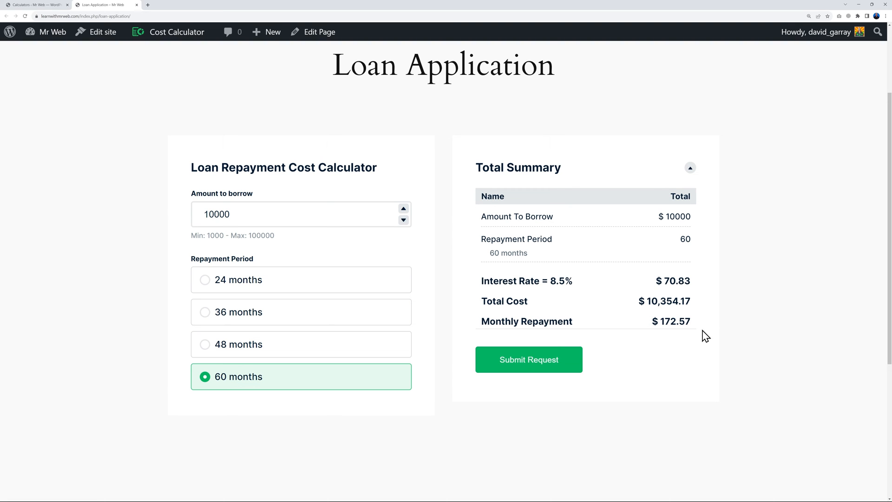
Reveal the Submit Request form, then go to the Mr Web home page
{"action": "left_click", "coordinate": [558, 367]}
{"action": "scroll", "coordinate": [757, 367], "scroll_direction": "down", "scroll_amount": 4}
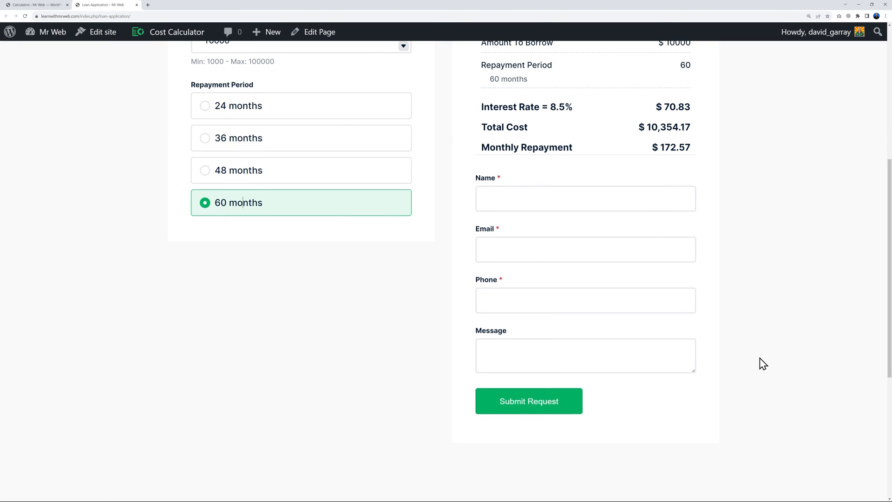
{"action": "left_click", "coordinate": [592, 201]}
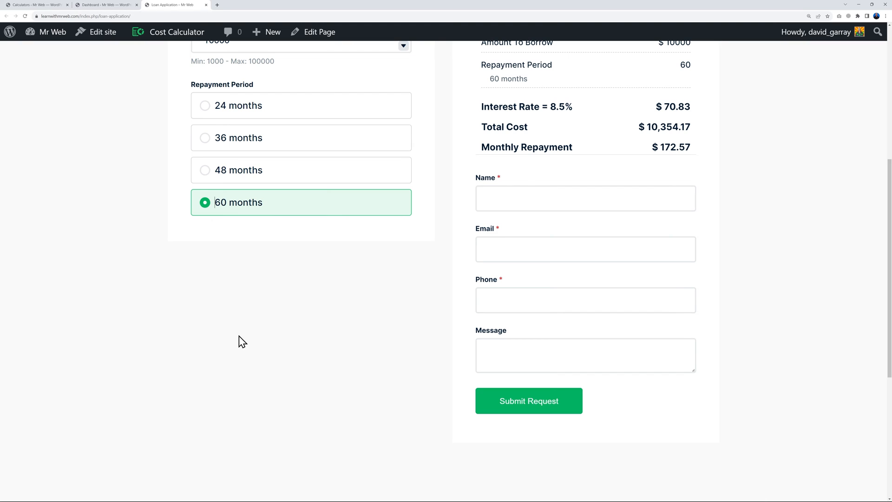
{"action": "scroll", "coordinate": [158, 338], "scroll_direction": "up", "scroll_amount": 6}
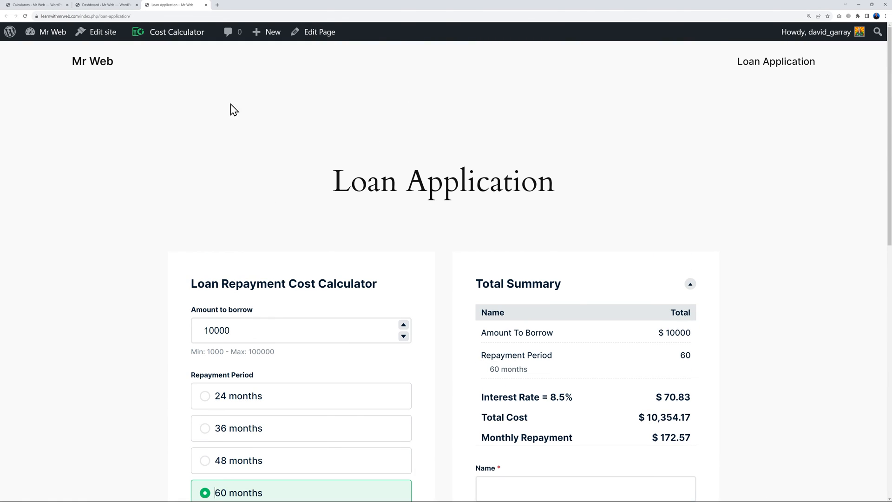
{"action": "left_click", "coordinate": [100, 64]}
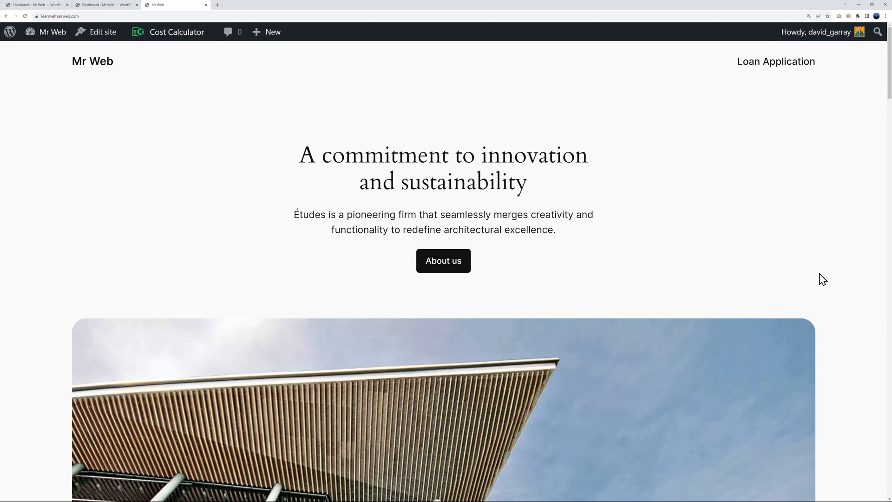
{"action": "scroll", "coordinate": [821, 275], "scroll_direction": "down", "scroll_amount": 10}
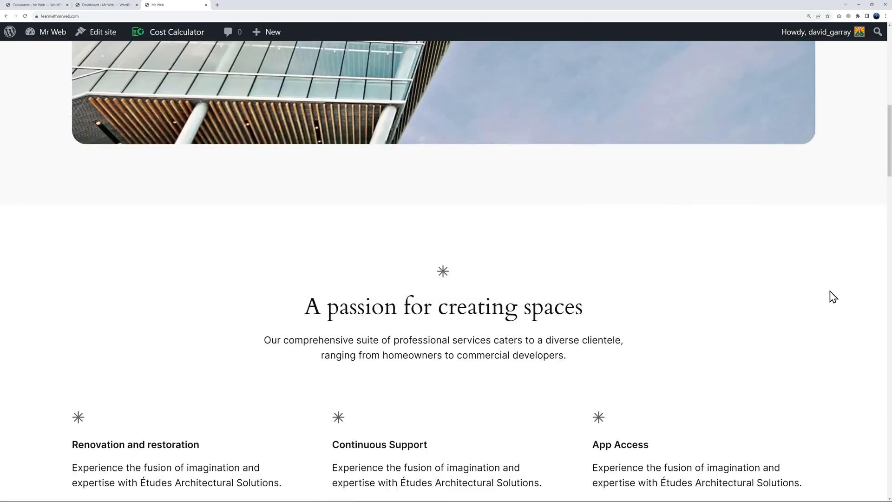
{"action": "scroll", "coordinate": [833, 296], "scroll_direction": "down", "scroll_amount": 14}
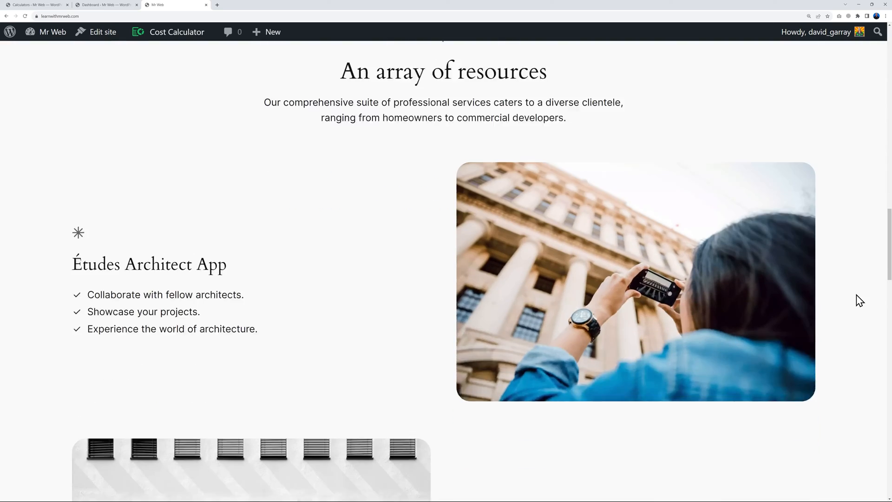
{"action": "scroll", "coordinate": [859, 300], "scroll_direction": "up", "scroll_amount": 15}
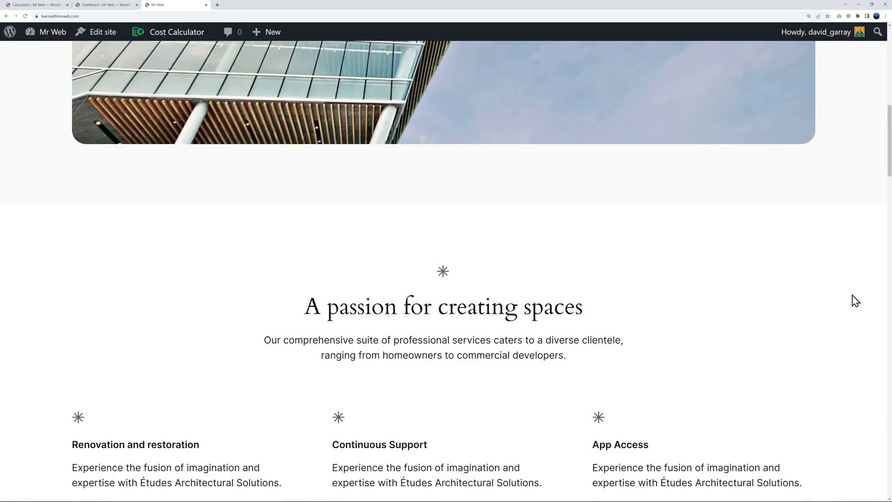
{"action": "scroll", "coordinate": [855, 301], "scroll_direction": "up", "scroll_amount": 10}
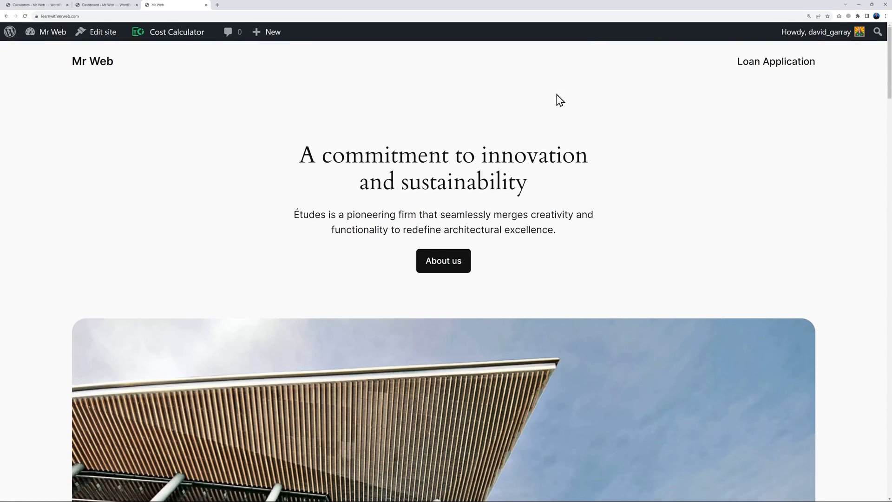
{"action": "scroll", "coordinate": [813, 274], "scroll_direction": "down", "scroll_amount": 3}
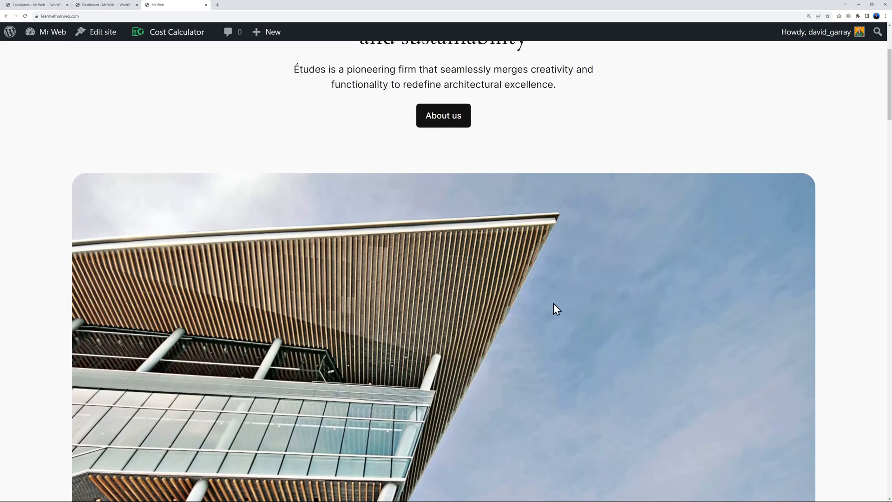
{"action": "scroll", "coordinate": [604, 307], "scroll_direction": "down", "scroll_amount": 5}
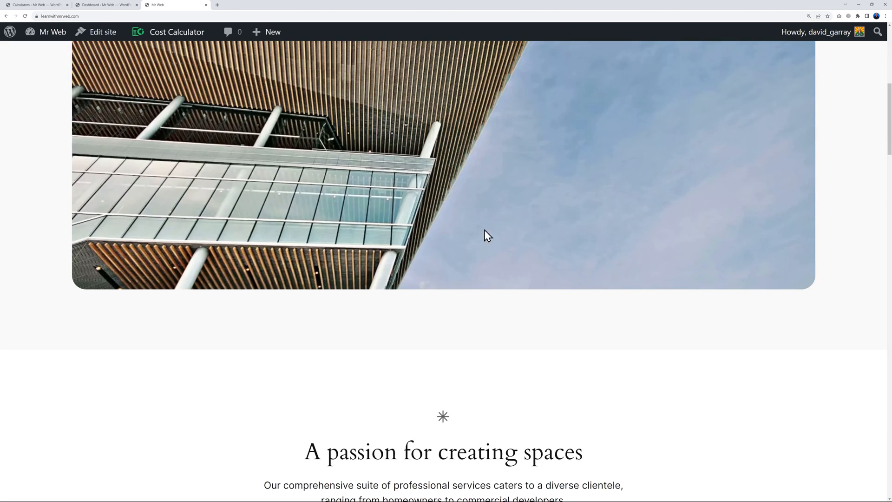
{"action": "scroll", "coordinate": [826, 253], "scroll_direction": "down", "scroll_amount": 7}
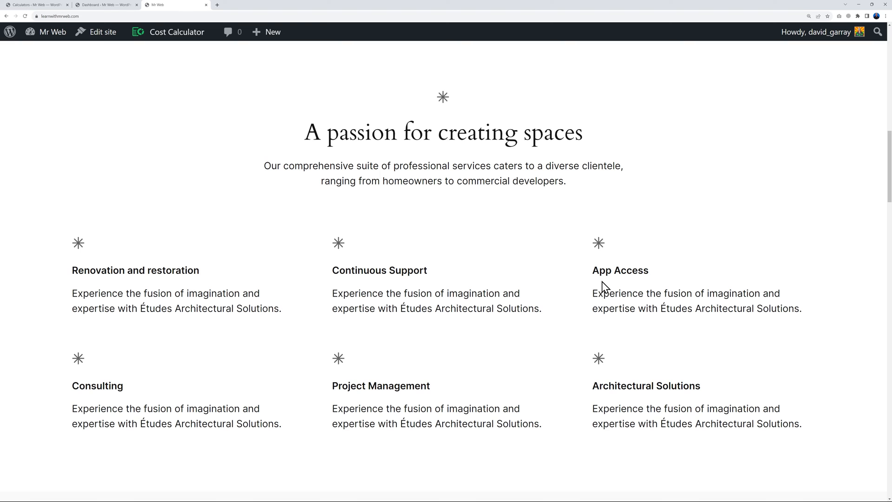
{"action": "scroll", "coordinate": [775, 289], "scroll_direction": "down", "scroll_amount": 10}
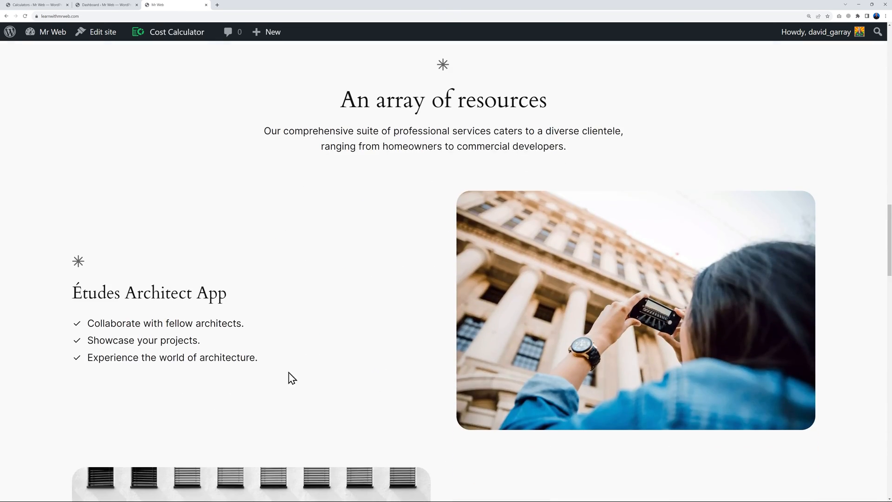
{"action": "scroll", "coordinate": [669, 286], "scroll_direction": "down", "scroll_amount": 14}
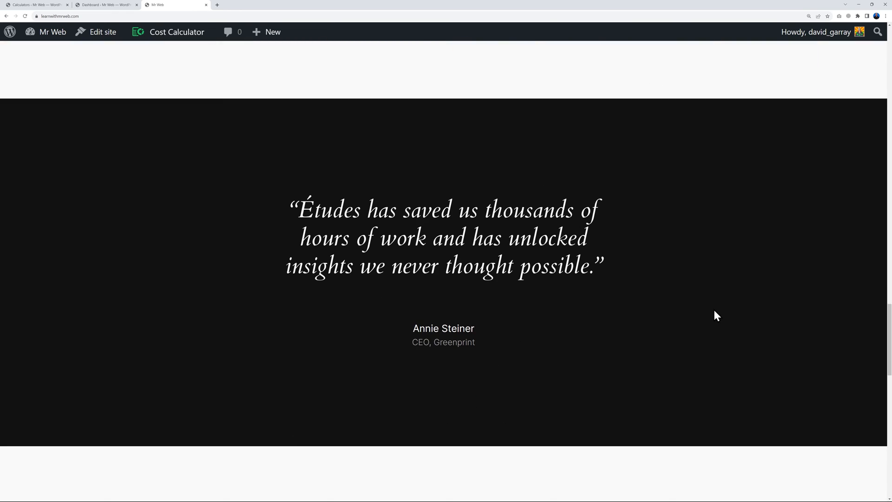
{"action": "scroll", "coordinate": [715, 311], "scroll_direction": "down", "scroll_amount": 10}
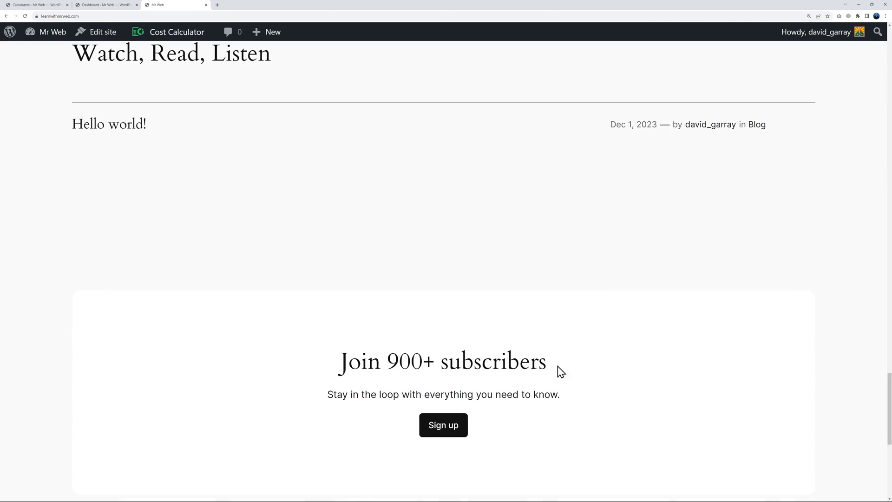
{"action": "scroll", "coordinate": [641, 307], "scroll_direction": "down", "scroll_amount": 8}
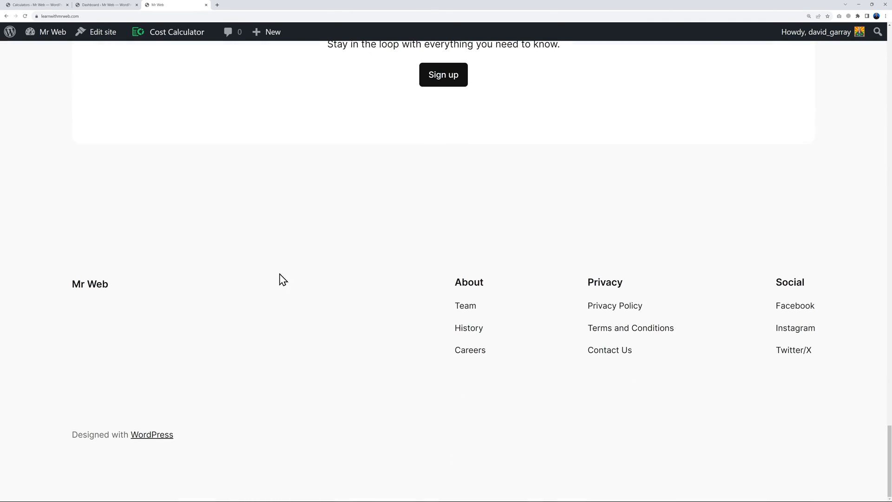
{"action": "key", "text": "Home"}
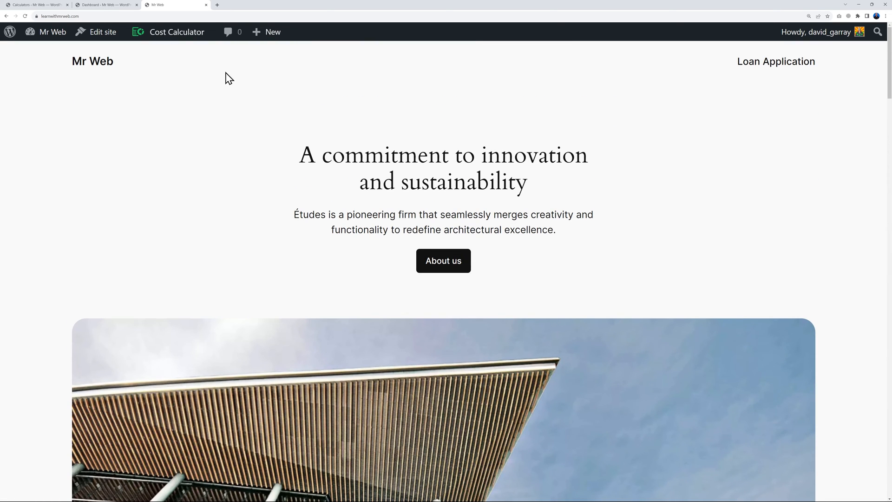
{"action": "left_click", "coordinate": [110, 5]}
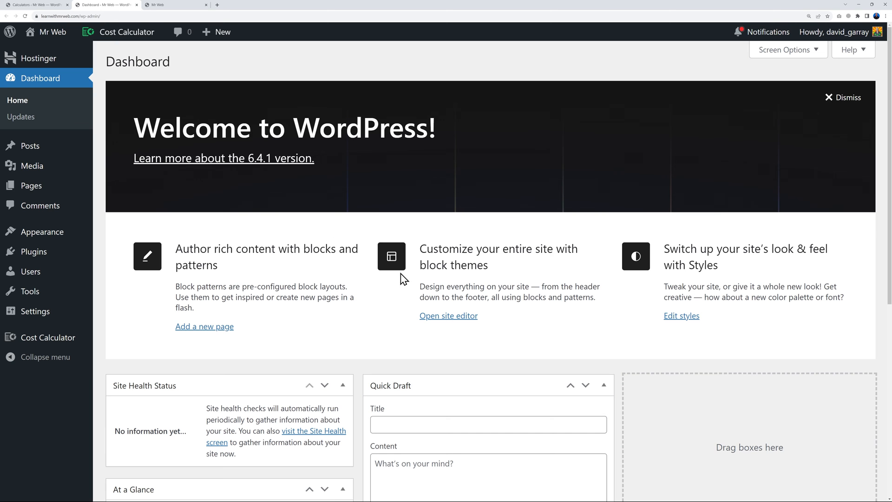
From Appearance > Themes, launch Customize on the active Twenty Twenty-Four theme
{"action": "mouse_move", "coordinate": [55, 233]}
{"action": "left_click", "coordinate": [101, 233]}
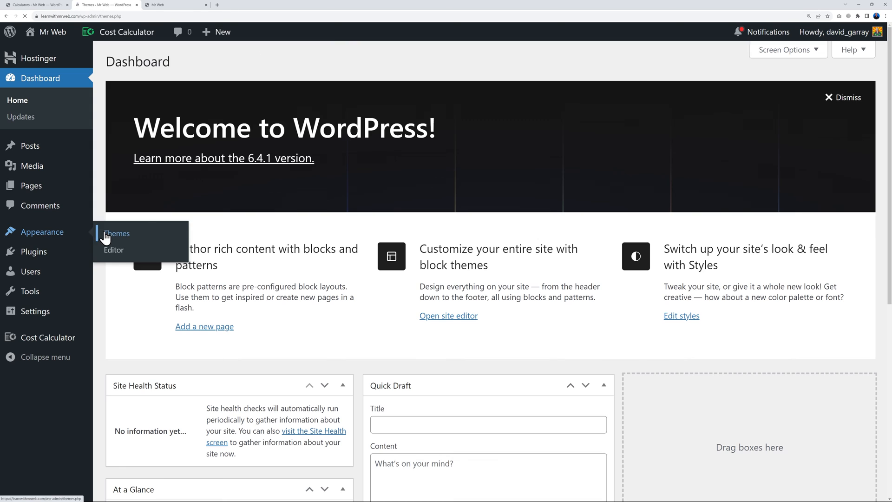
{"action": "left_click", "coordinate": [313, 254]}
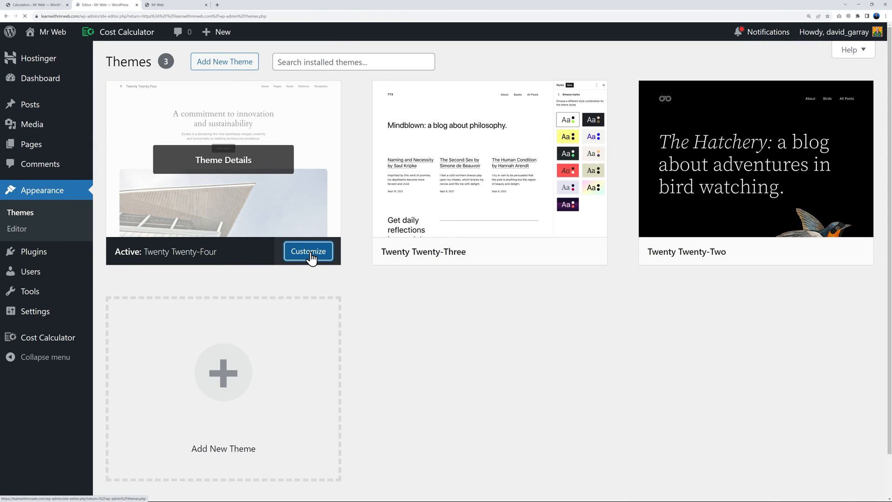
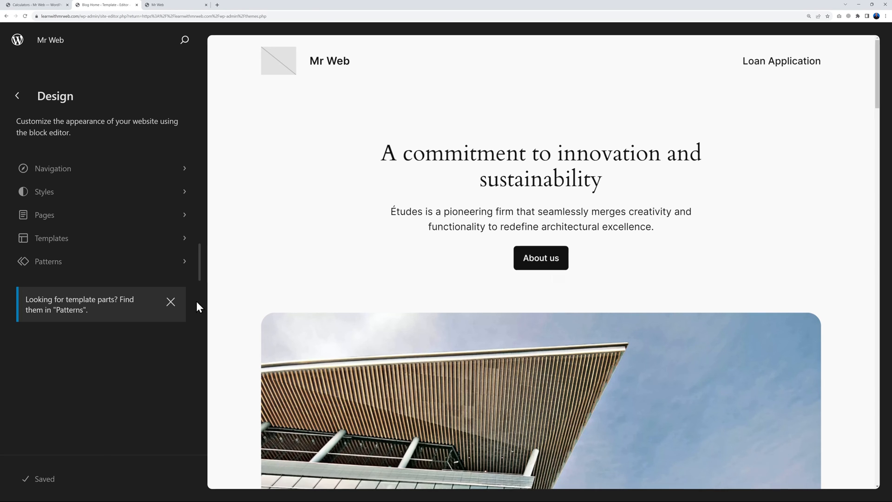
Open the Blog Home template and upload mr-web-logo-NEW.png as the header's site logo
{"action": "left_click", "coordinate": [170, 302]}
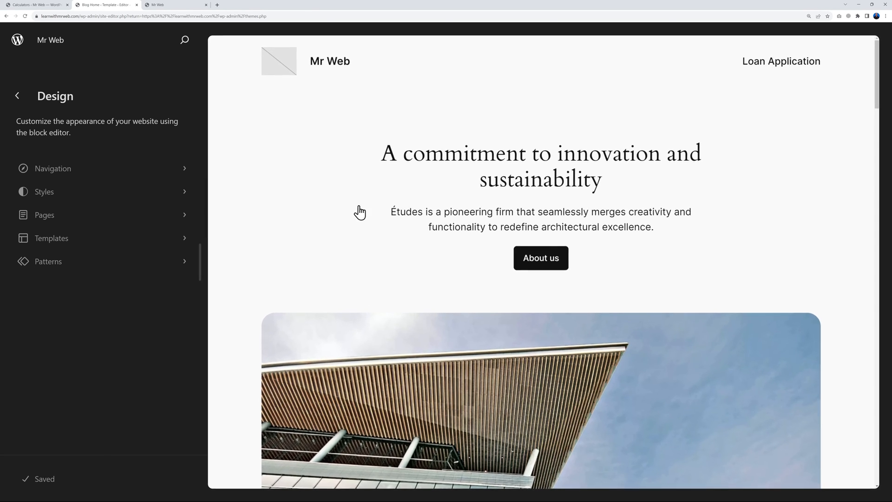
{"action": "left_click", "coordinate": [279, 68]}
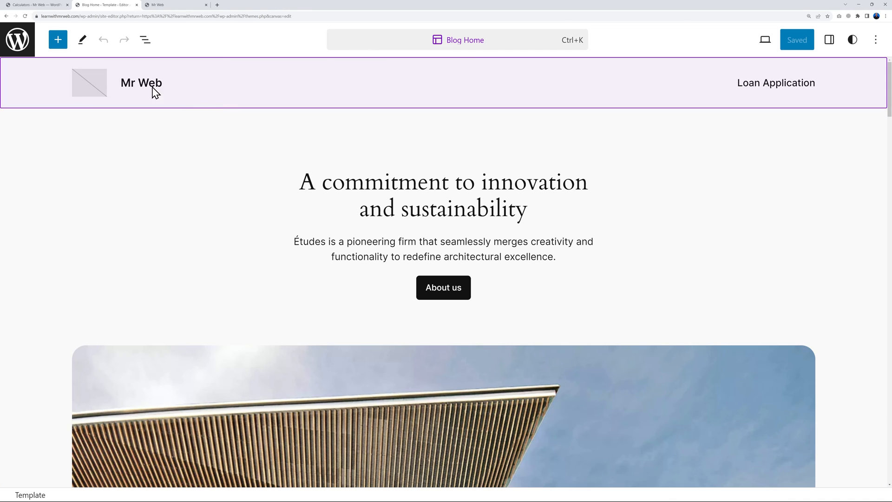
{"action": "left_click", "coordinate": [94, 93]}
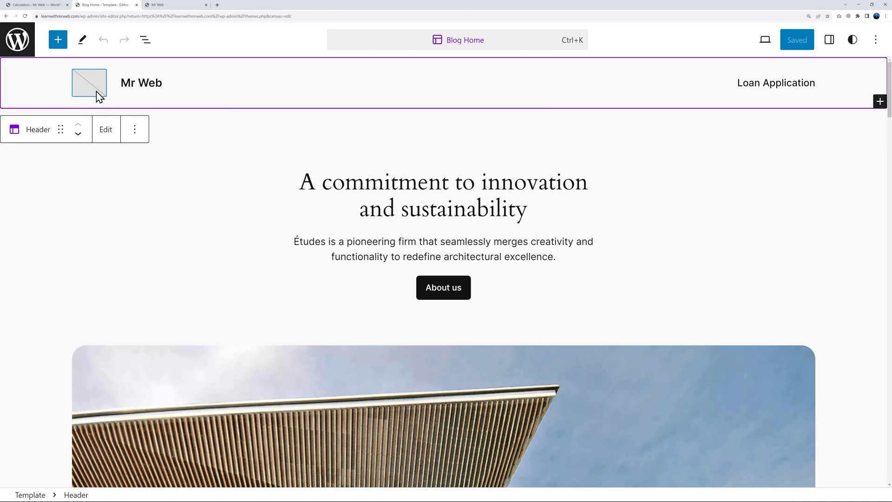
{"action": "left_click", "coordinate": [97, 95]}
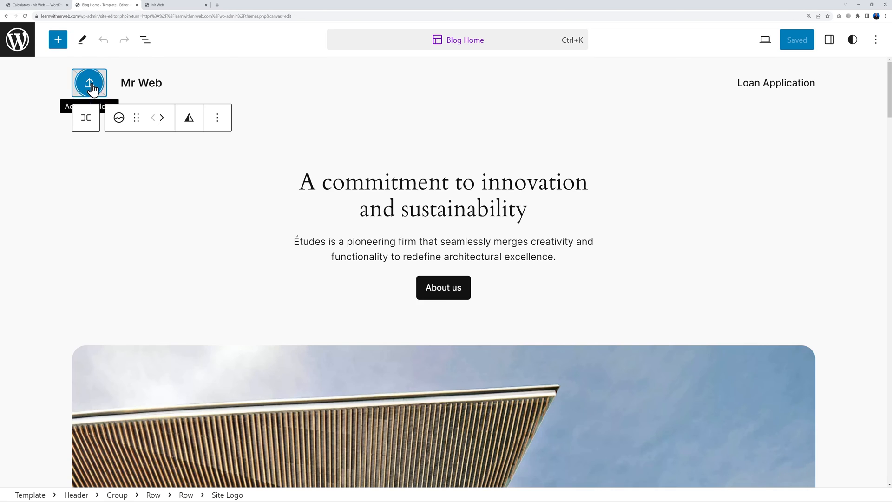
{"action": "left_click", "coordinate": [89, 88]}
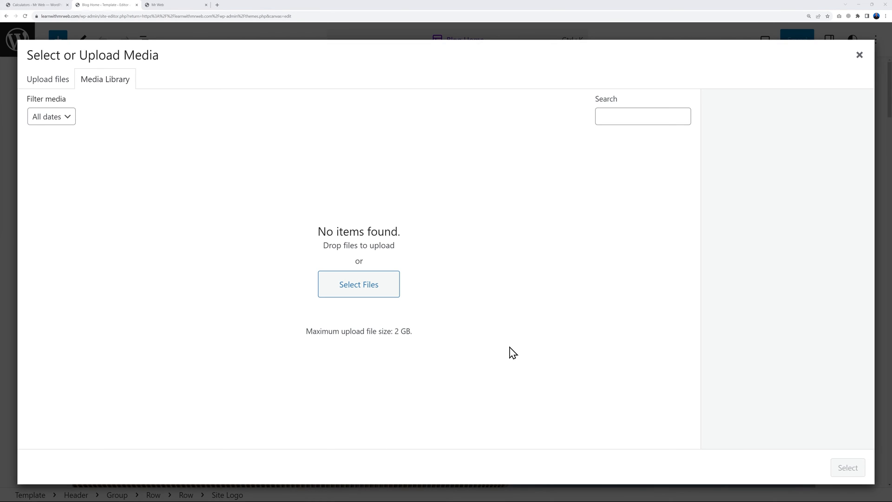
{"action": "left_click", "coordinate": [367, 296]}
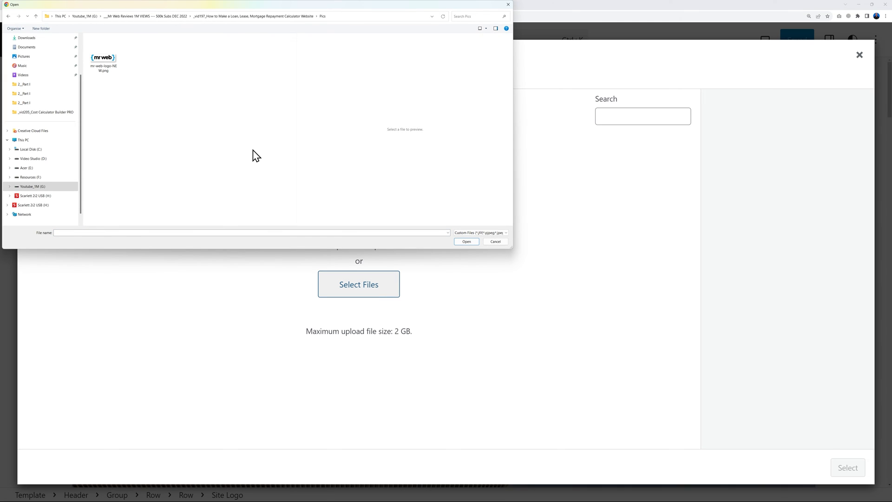
{"action": "left_click", "coordinate": [103, 59]}
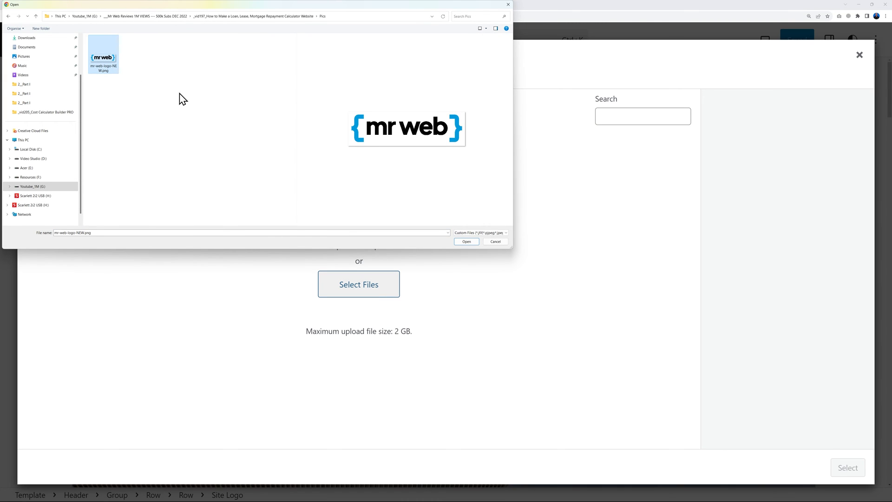
{"action": "left_click", "coordinate": [467, 242]}
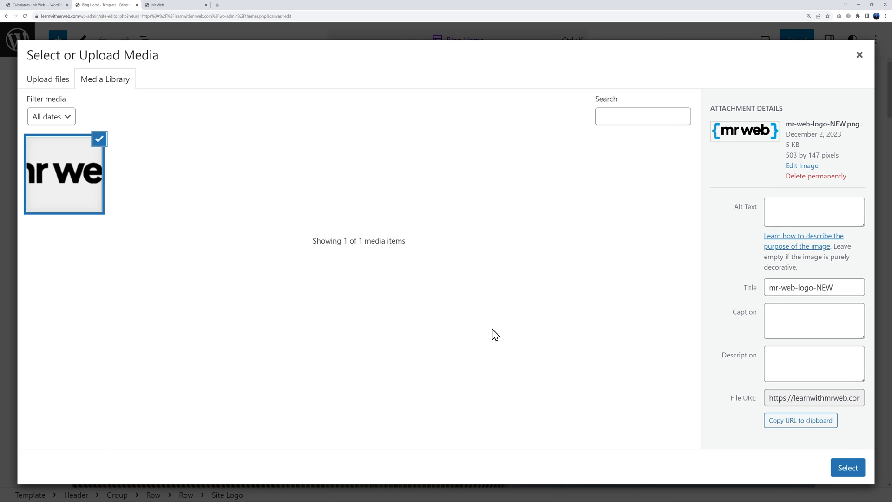
{"action": "left_click", "coordinate": [843, 470]}
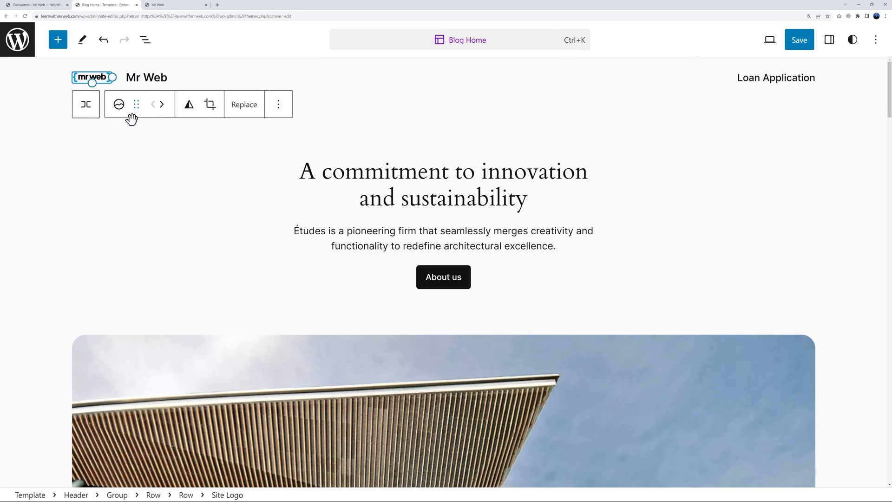
Enlarge the header logo to about 195 px wide and delete the Mr Web site title
{"action": "left_click_drag", "start_coordinate": [92, 84], "coordinate": [117, 94]}
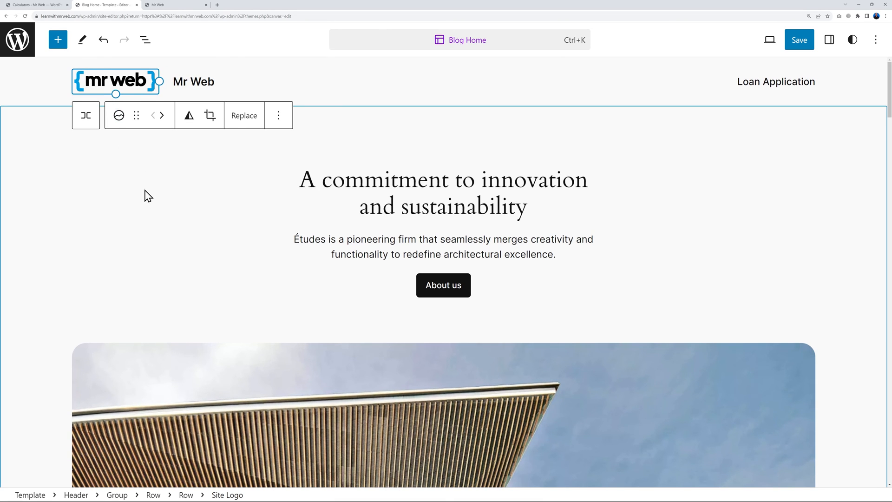
{"action": "left_click", "coordinate": [237, 84]}
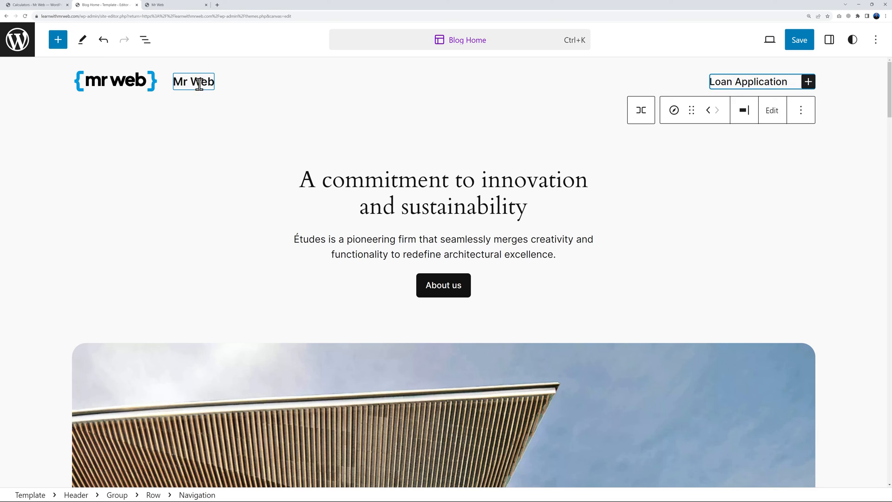
{"action": "left_click", "coordinate": [199, 81]}
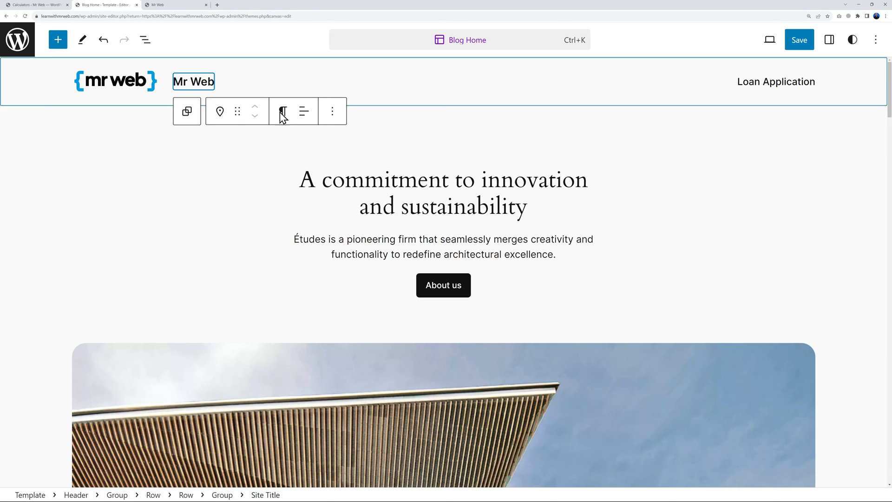
{"action": "left_click", "coordinate": [332, 114]}
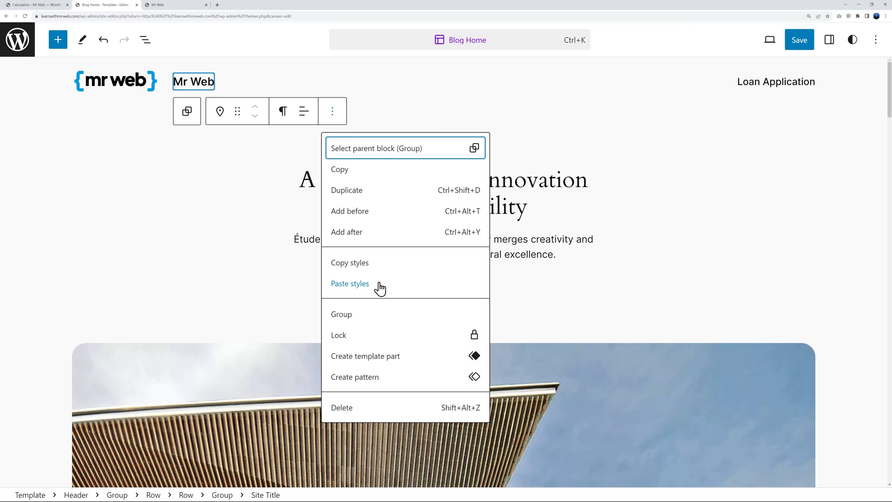
{"action": "left_click", "coordinate": [357, 407]}
{"action": "left_click", "coordinate": [222, 198]}
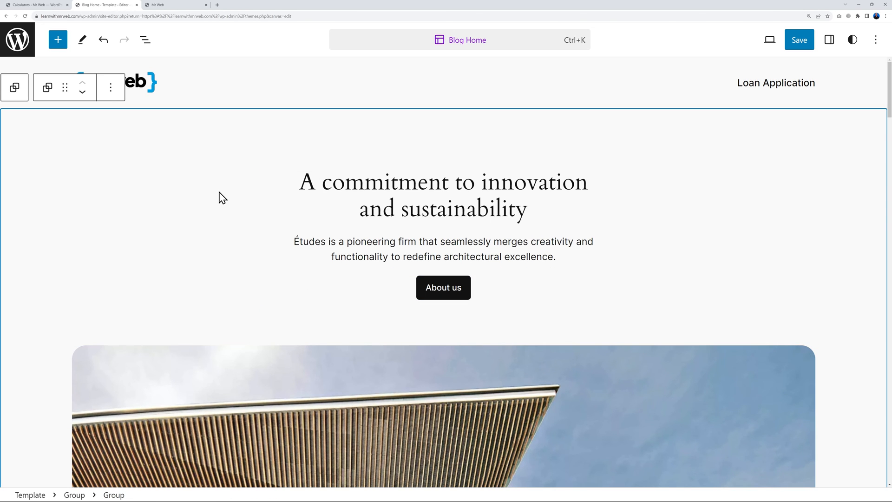
{"action": "left_click", "coordinate": [275, 106]}
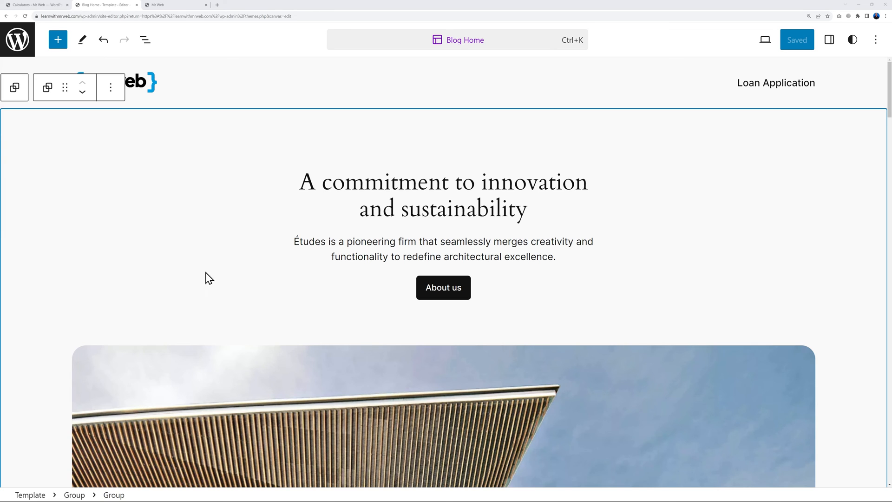
Paste the new Mr Web Financials loans heading over the hero heading
{"action": "triple_click", "coordinate": [425, 213]}
{"action": "type", "text": "Mr Web Financials has your covered for you personal loans, business lease and mortgages."}
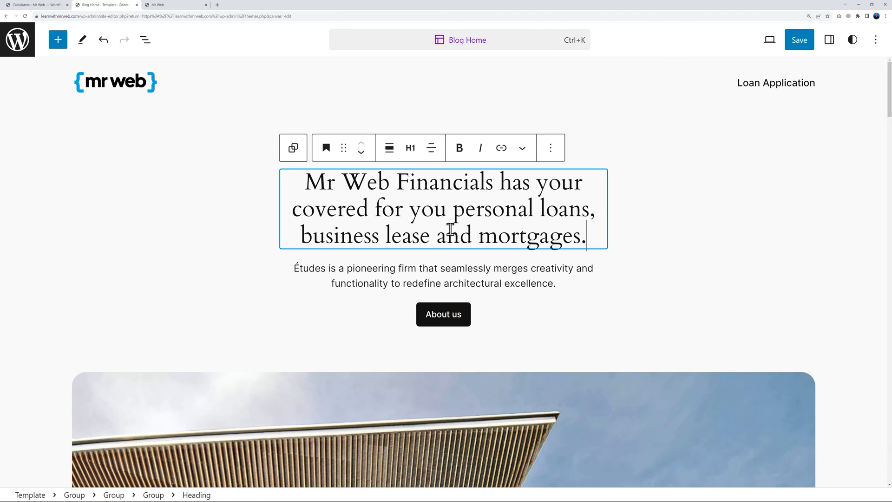
{"action": "left_click", "coordinate": [642, 325]}
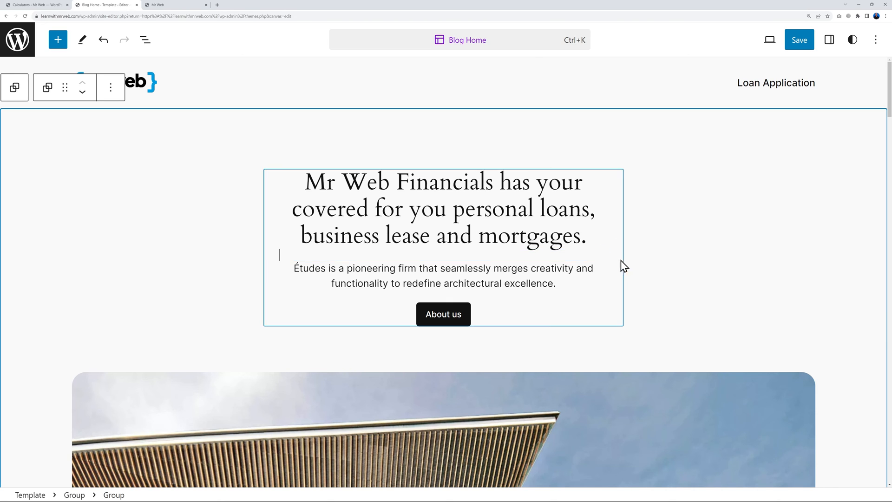
Replace the hero paragraph with the Dublin-based-since-2002, all-Ireland service description
{"action": "left_click", "coordinate": [515, 280]}
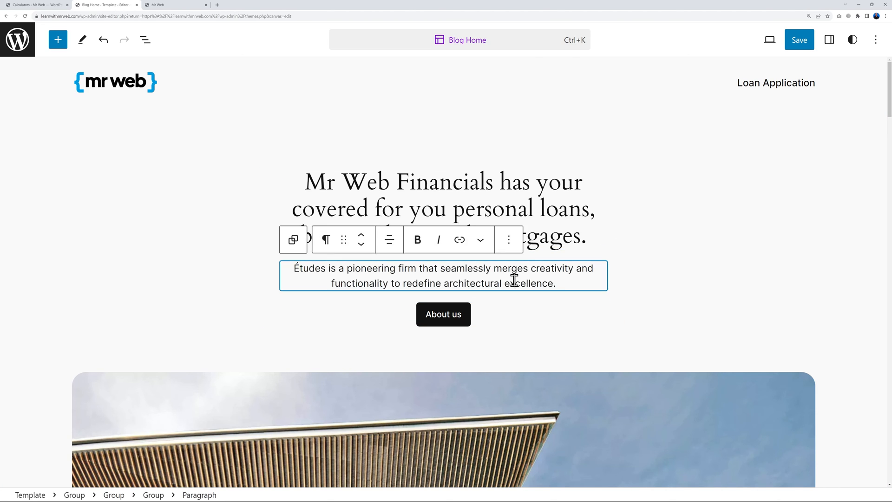
{"action": "triple_click", "coordinate": [567, 284]}
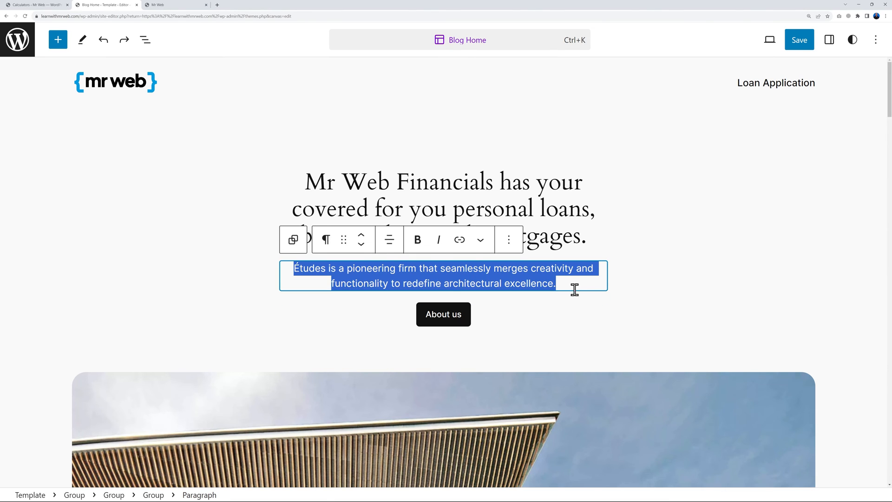
{"action": "type", "text": "Based in Dublin since 2002, we cover the whole of Ireland. Friendly service and discretion guaranteed."}
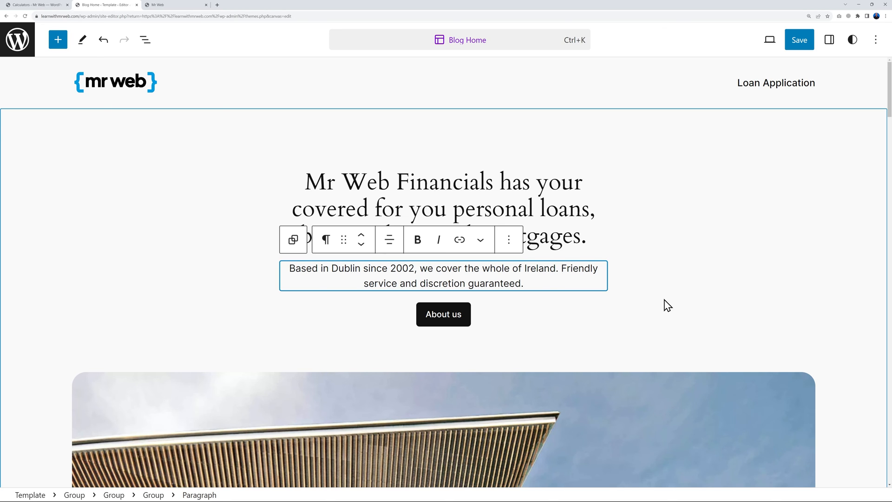
{"action": "left_click", "coordinate": [662, 306]}
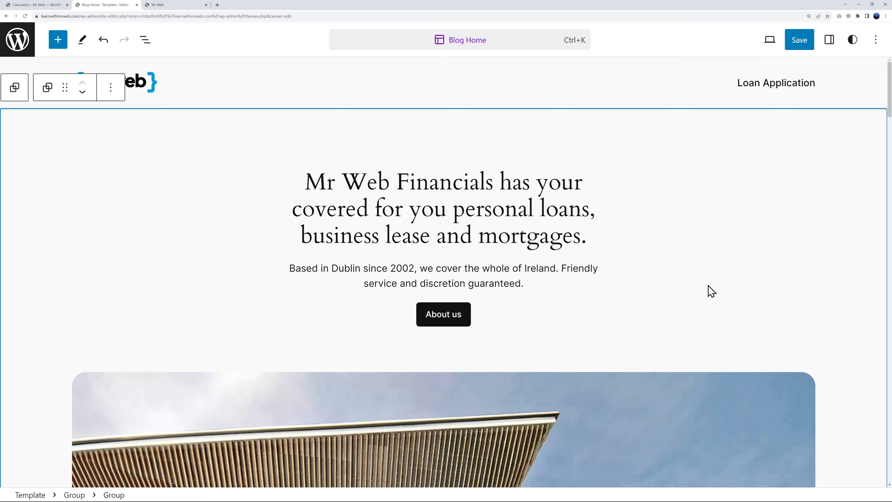
Change the hero button label from 'About us' to 'Get a Quote'
{"action": "scroll", "coordinate": [708, 290], "scroll_direction": "down", "scroll_amount": 2}
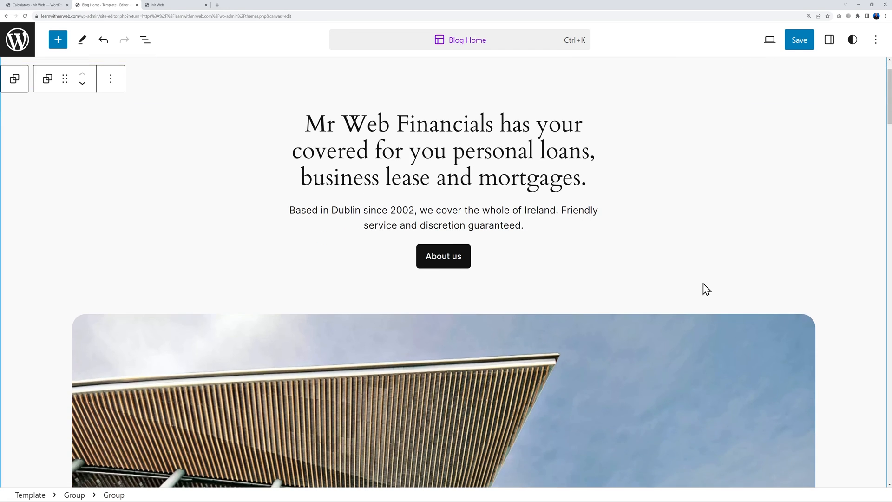
{"action": "scroll", "coordinate": [694, 279], "scroll_direction": "up", "scroll_amount": 1}
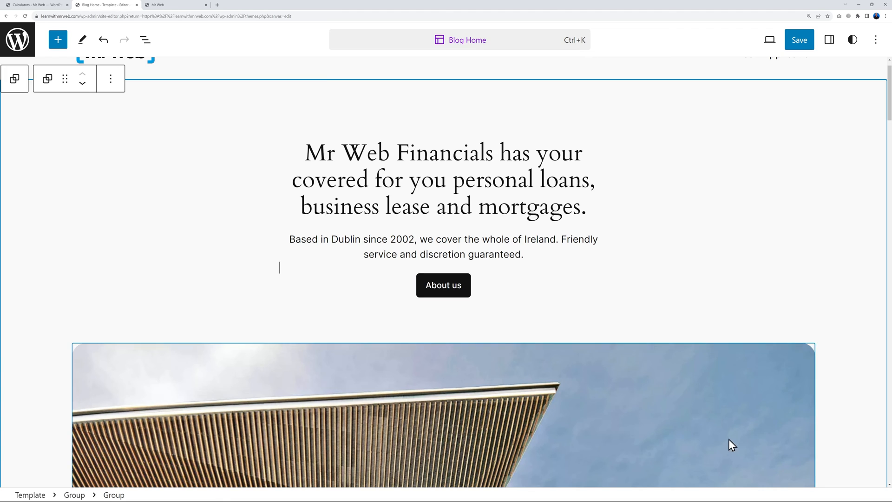
{"action": "triple_click", "coordinate": [449, 285]}
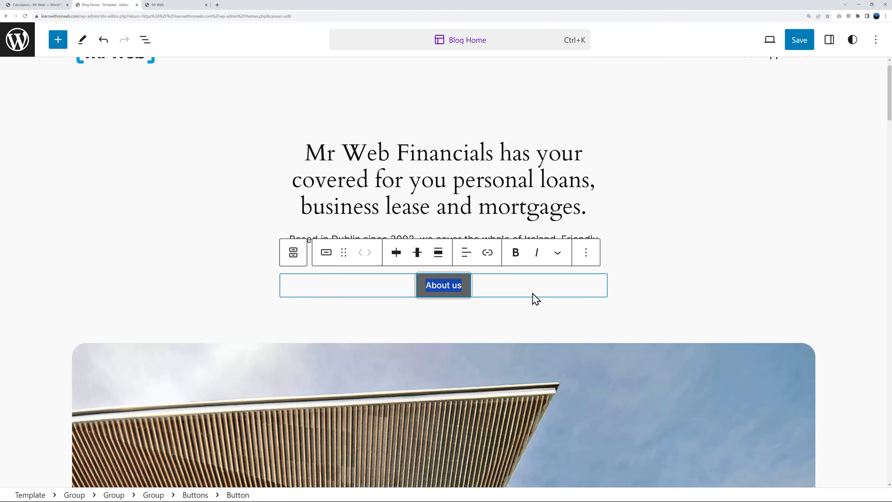
{"action": "type", "text": "Get a "}
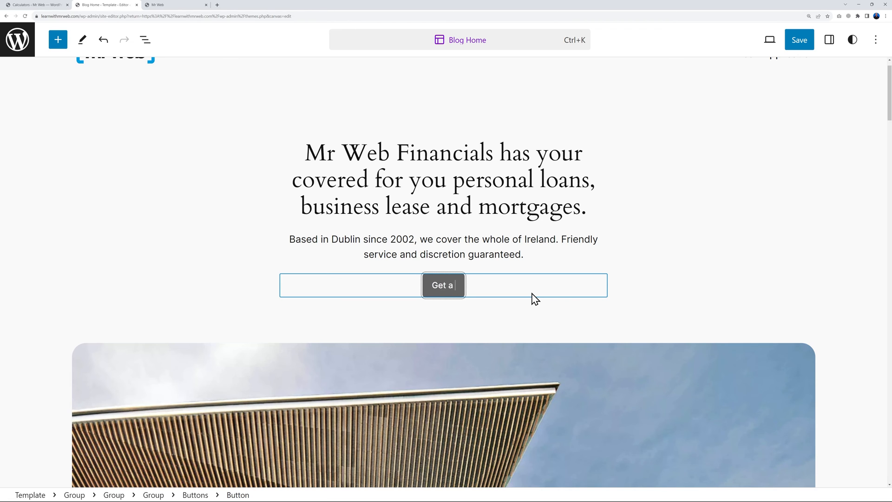
{"action": "type", "text": "Quote"}
{"action": "left_click", "coordinate": [671, 313]}
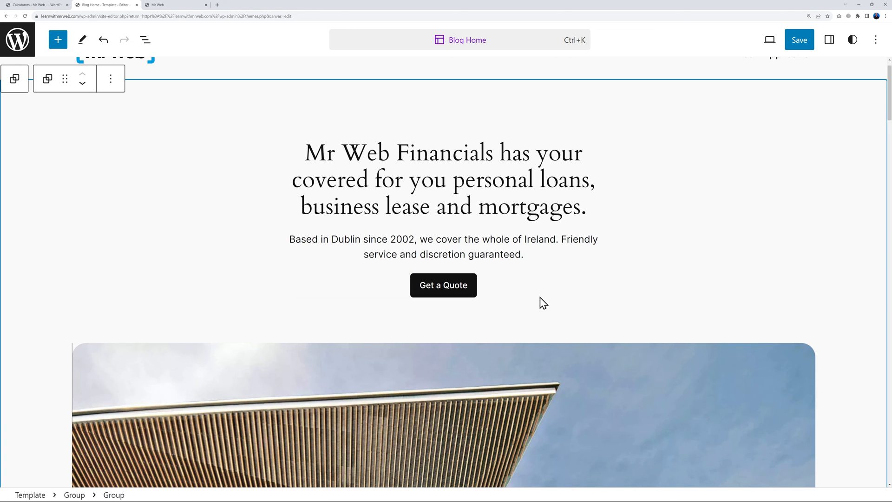
{"action": "scroll", "coordinate": [701, 353], "scroll_direction": "down", "scroll_amount": 5}
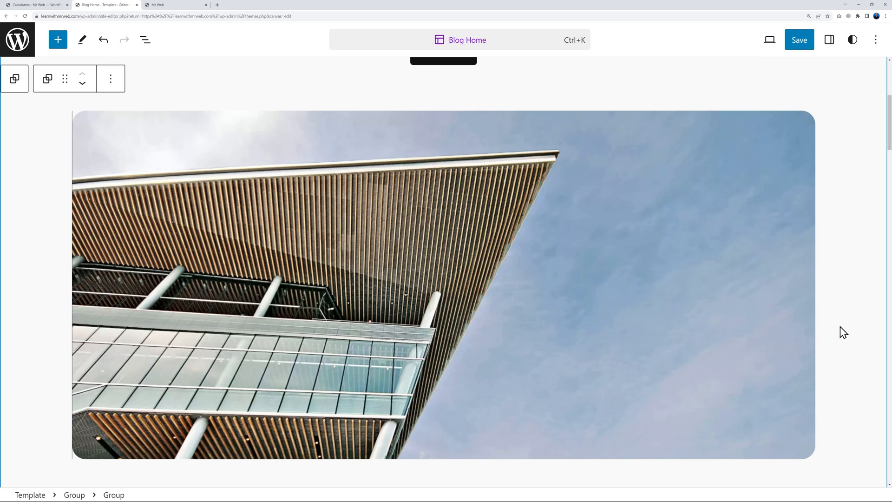
Upload the three pexels stock photos from the Pics folder to the media library
{"action": "left_click", "coordinate": [680, 319]}
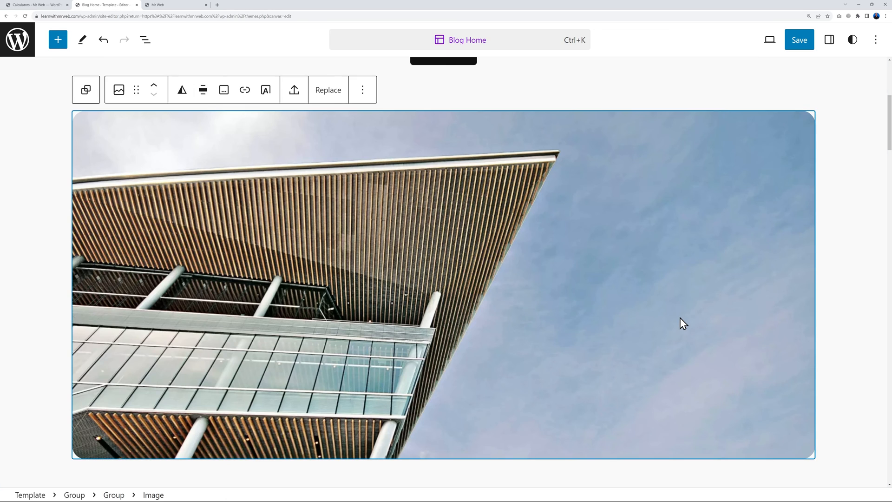
{"action": "left_click", "coordinate": [334, 91]}
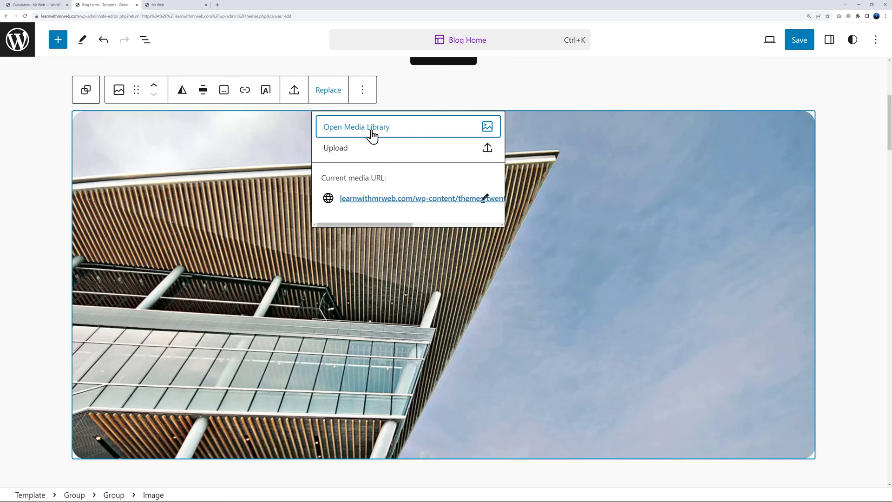
{"action": "left_click", "coordinate": [364, 135]}
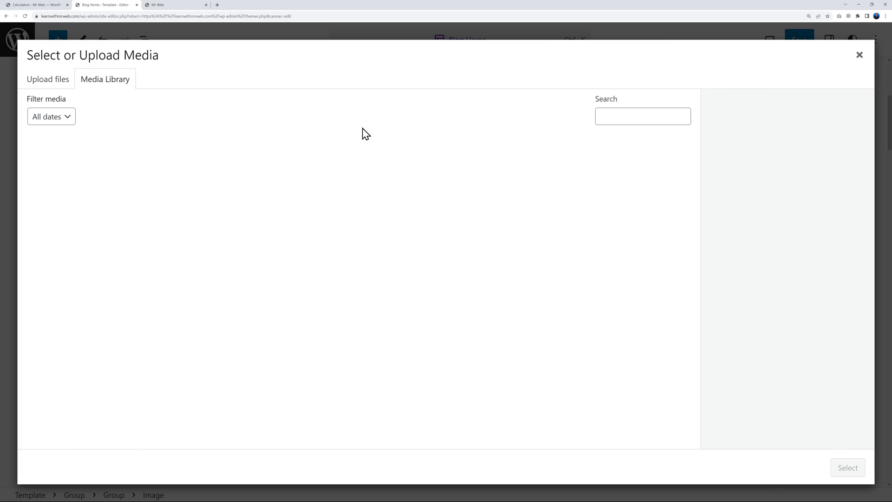
{"action": "left_click", "coordinate": [54, 83]}
{"action": "left_click", "coordinate": [101, 84]}
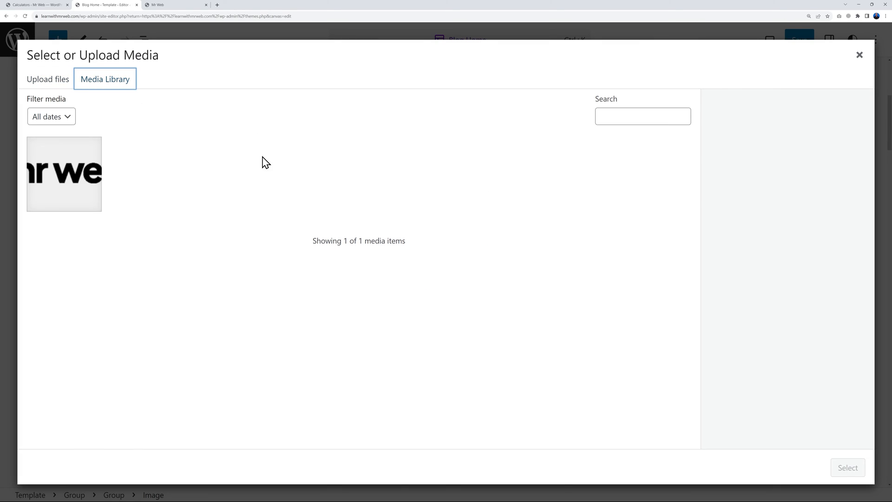
{"action": "left_click", "coordinate": [60, 86]}
{"action": "left_click", "coordinate": [438, 264]}
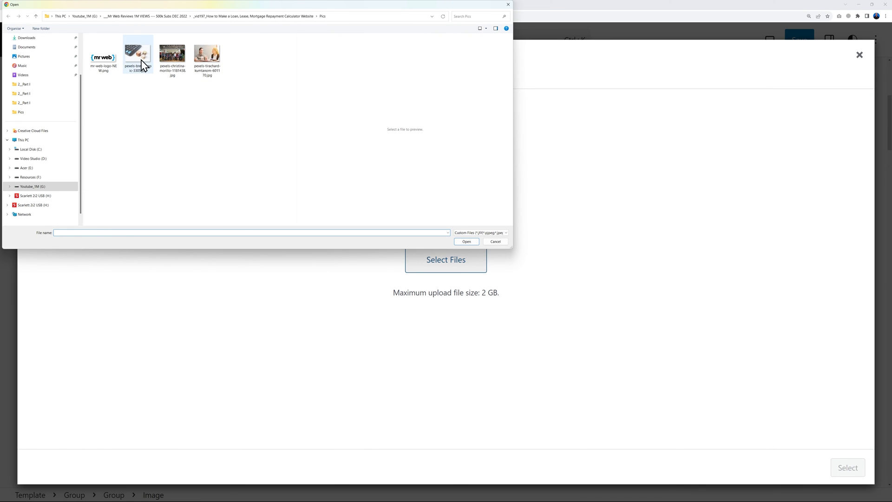
{"action": "left_click", "coordinate": [141, 64]}
{"action": "left_click", "coordinate": [172, 62]}
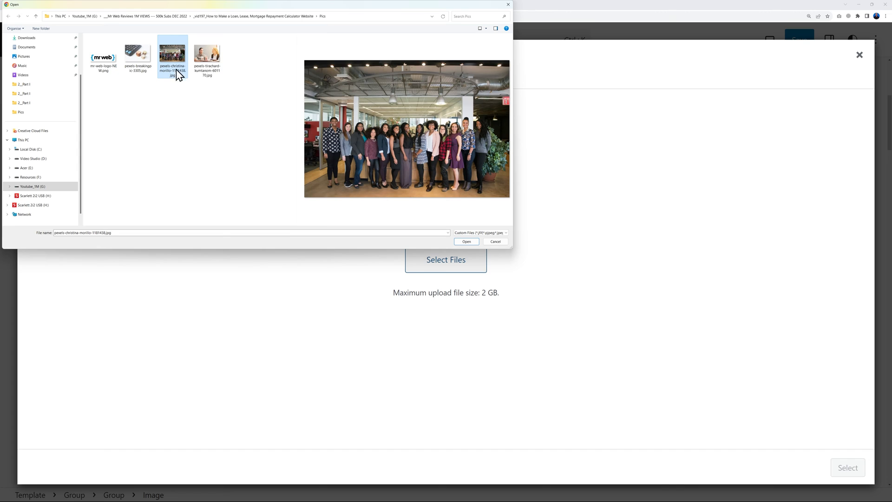
{"action": "left_click", "coordinate": [203, 65]}
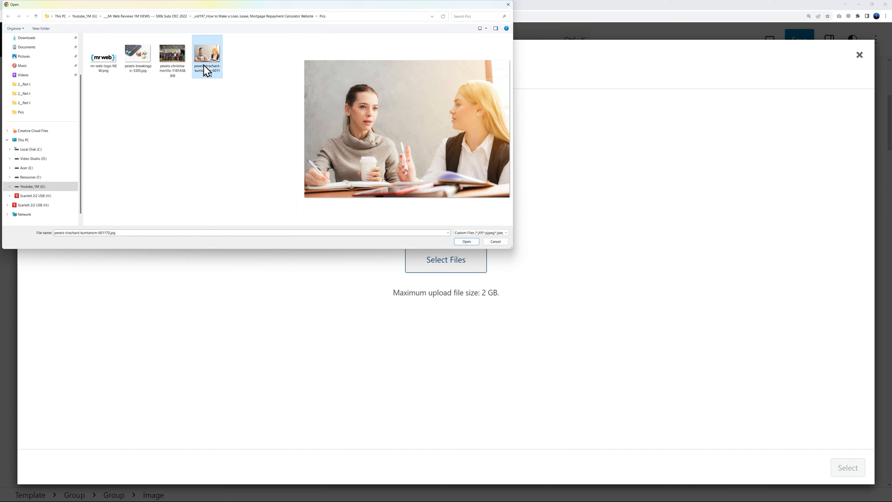
{"action": "left_click", "coordinate": [178, 75]}
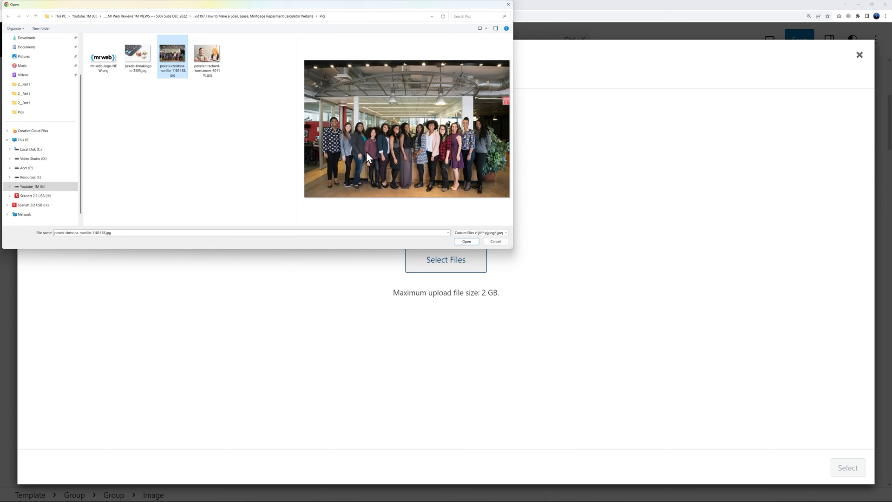
{"action": "left_click", "coordinate": [135, 63]}
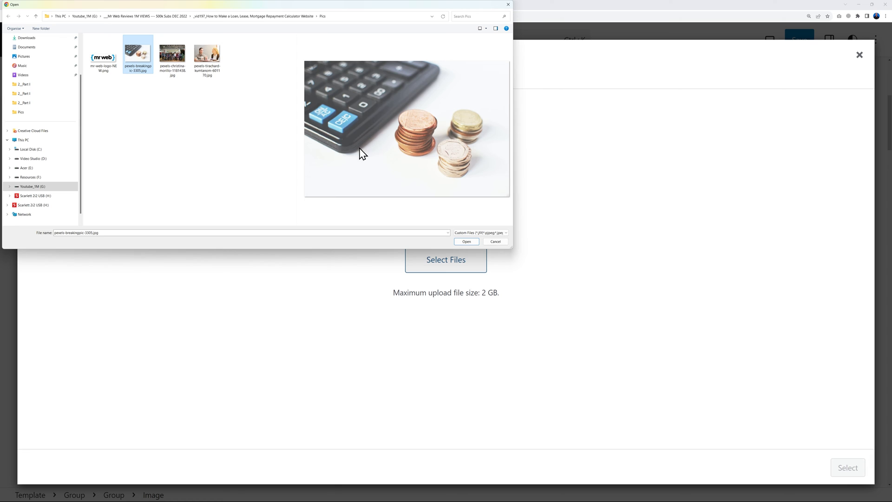
{"action": "left_click", "coordinate": [202, 66], "text": "shift"}
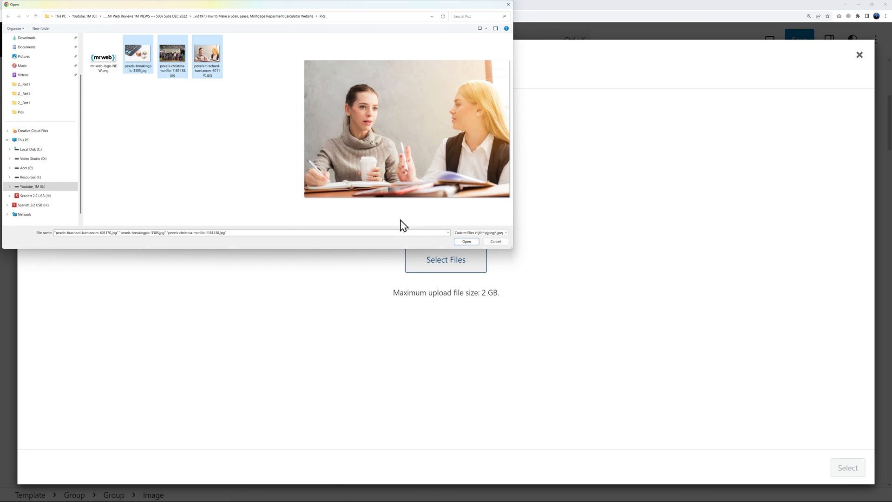
{"action": "left_click", "coordinate": [457, 243]}
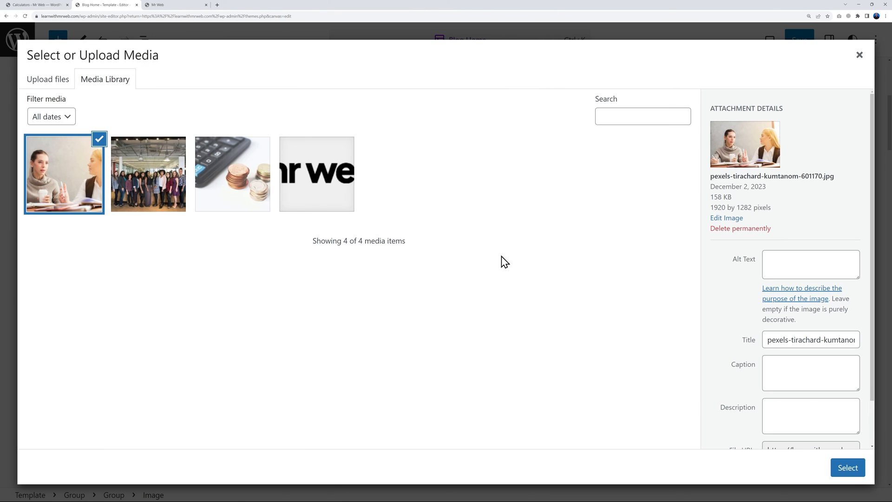
Set the two-women photo as the hero image, then swap it for the calculator and coins photo
{"action": "left_click", "coordinate": [848, 469]}
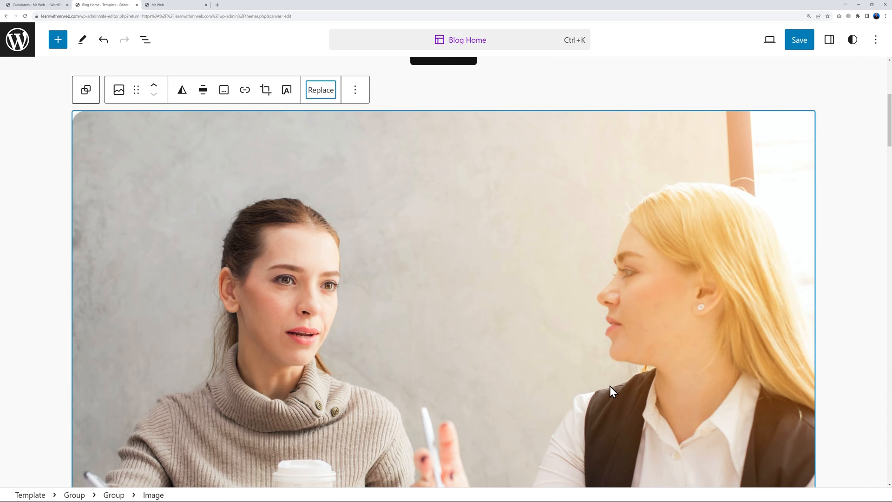
{"action": "scroll", "coordinate": [840, 263], "scroll_direction": "down", "scroll_amount": 5}
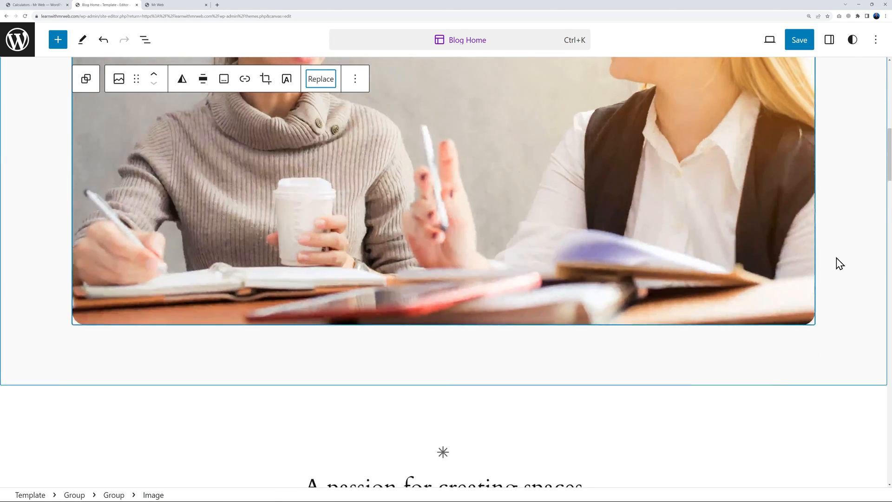
{"action": "scroll", "coordinate": [839, 264], "scroll_direction": "up", "scroll_amount": 9}
{"action": "scroll", "coordinate": [840, 265], "scroll_direction": "down", "scroll_amount": 5}
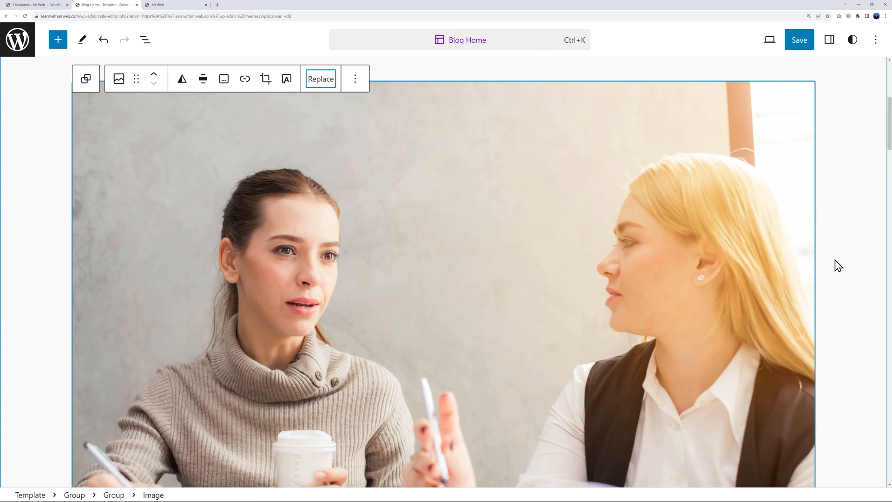
{"action": "scroll", "coordinate": [839, 265], "scroll_direction": "up", "scroll_amount": 2}
{"action": "scroll", "coordinate": [838, 265], "scroll_direction": "up", "scroll_amount": 3}
{"action": "scroll", "coordinate": [839, 265], "scroll_direction": "down", "scroll_amount": 3}
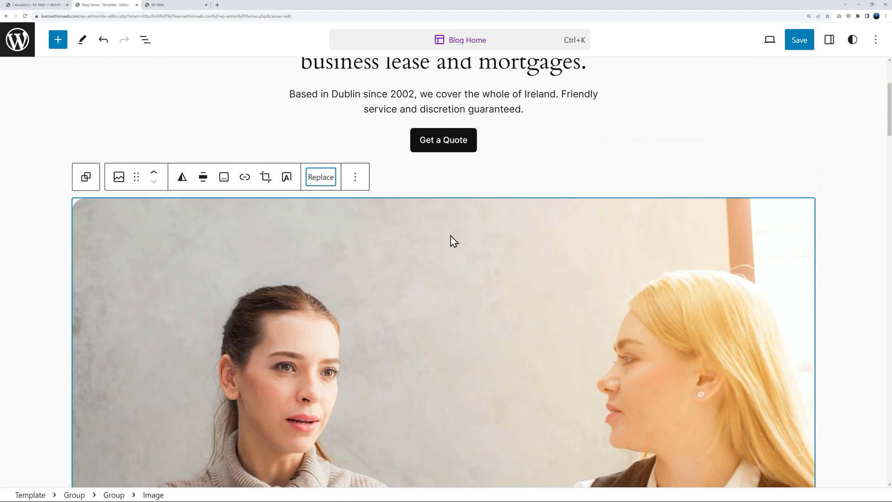
{"action": "left_click", "coordinate": [321, 186]}
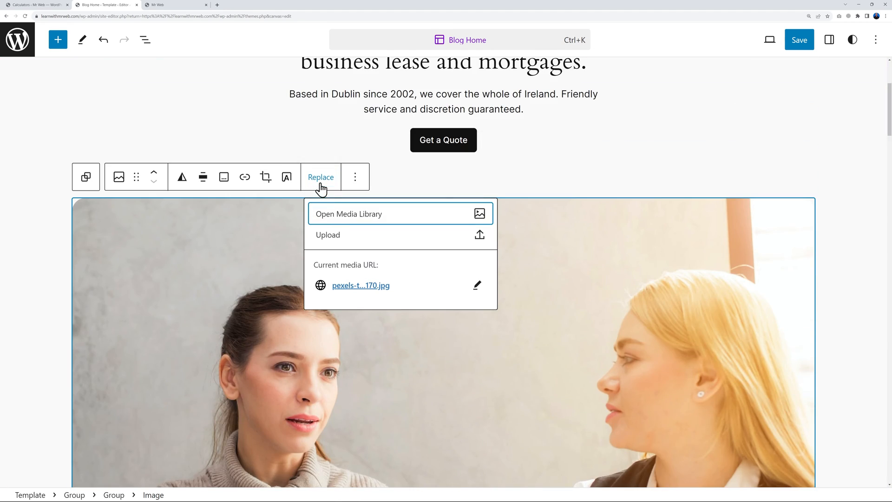
{"action": "left_click", "coordinate": [344, 219]}
{"action": "left_click", "coordinate": [247, 204]}
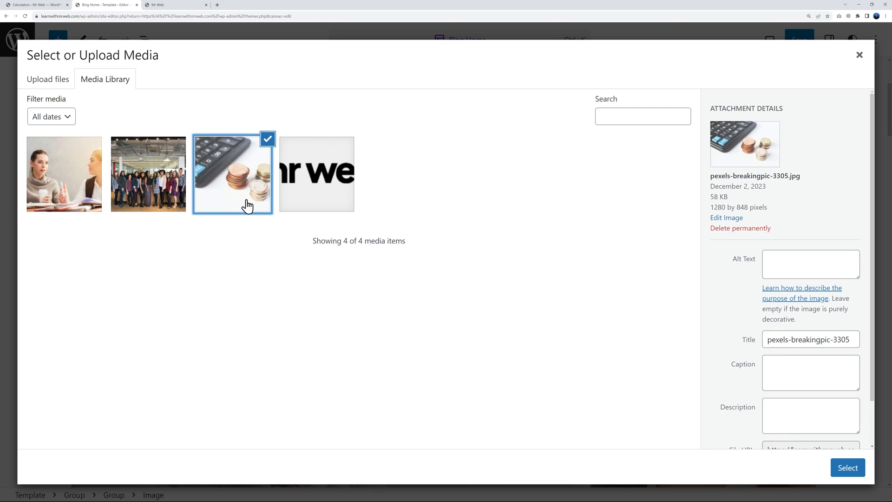
{"action": "left_click", "coordinate": [839, 467]}
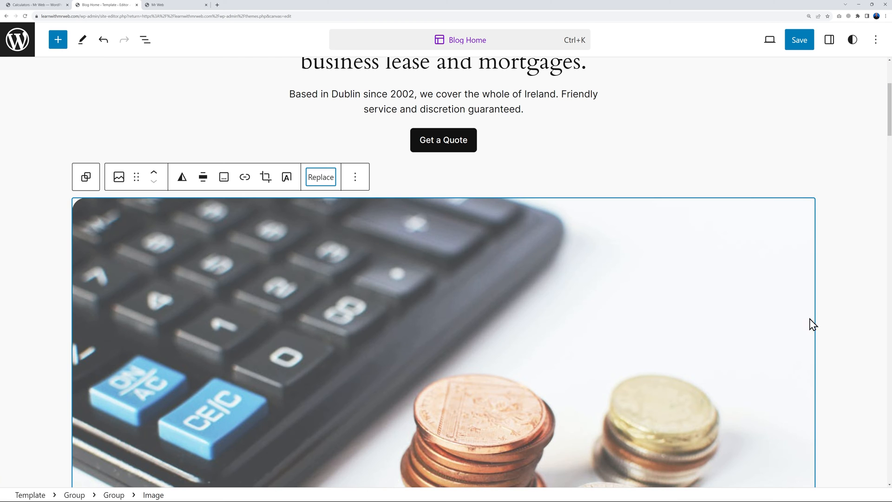
Make the office team photo (pexels-christina-morillo-1181438.jpg) the hero image
{"action": "scroll", "coordinate": [800, 331], "scroll_direction": "down", "scroll_amount": 5}
{"action": "scroll", "coordinate": [852, 308], "scroll_direction": "up", "scroll_amount": 4}
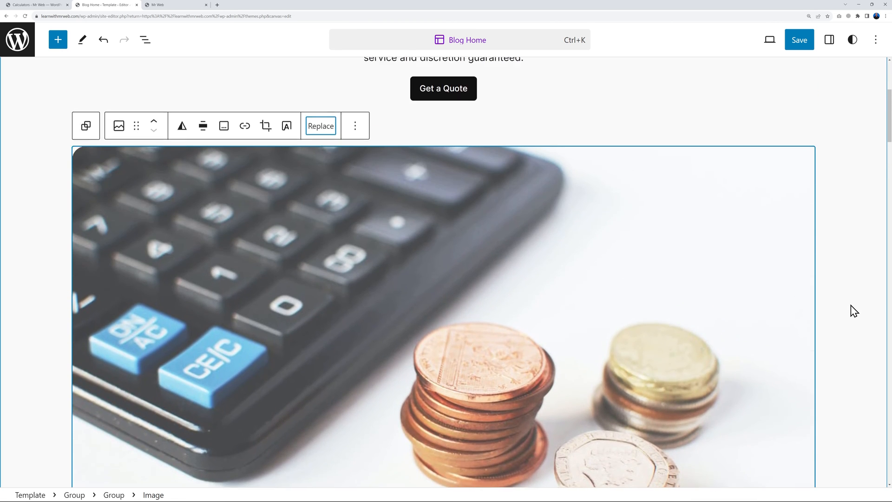
{"action": "left_click", "coordinate": [320, 149]}
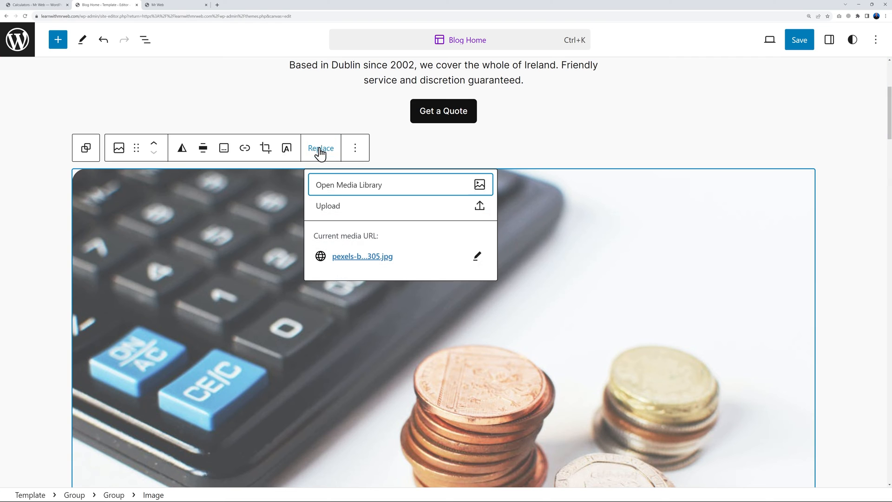
{"action": "left_click", "coordinate": [339, 186]}
{"action": "left_click", "coordinate": [179, 175]}
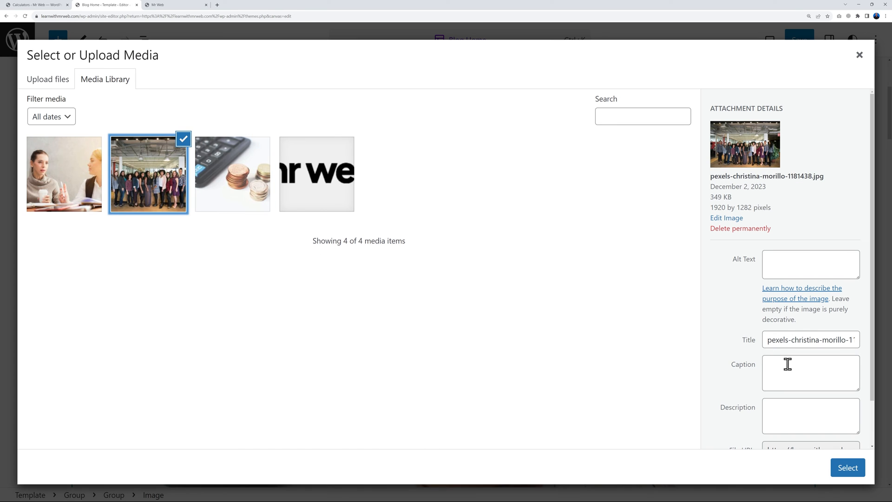
{"action": "left_click", "coordinate": [848, 467]}
{"action": "left_click", "coordinate": [873, 305]}
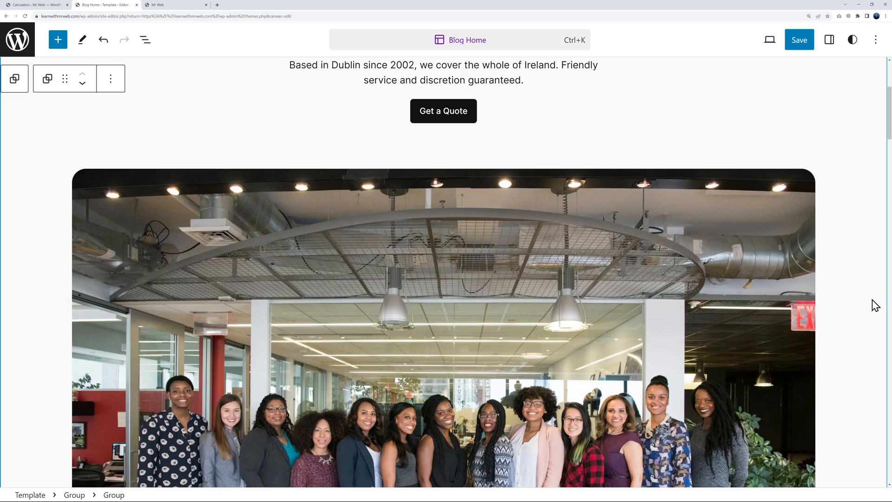
{"action": "scroll", "coordinate": [872, 305], "scroll_direction": "down", "scroll_amount": 3}
{"action": "scroll", "coordinate": [874, 306], "scroll_direction": "down", "scroll_amount": 3}
{"action": "scroll", "coordinate": [873, 307], "scroll_direction": "up", "scroll_amount": 8}
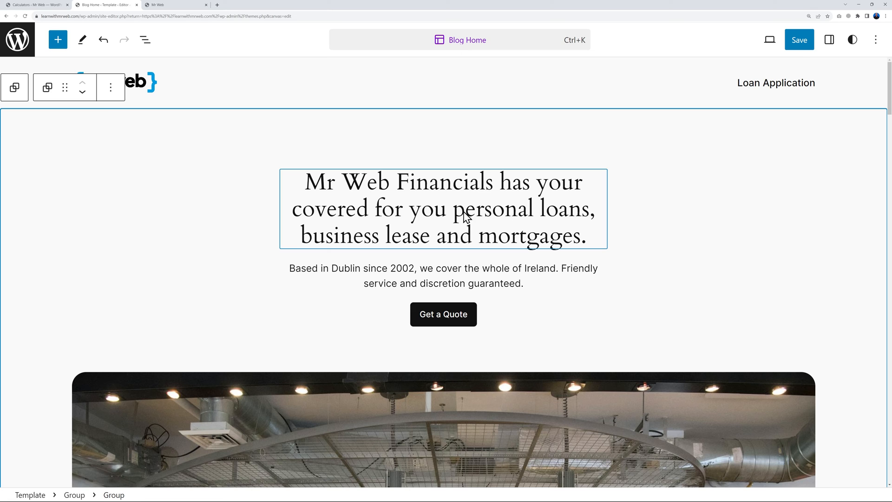
{"action": "scroll", "coordinate": [741, 237], "scroll_direction": "down", "scroll_amount": 1}
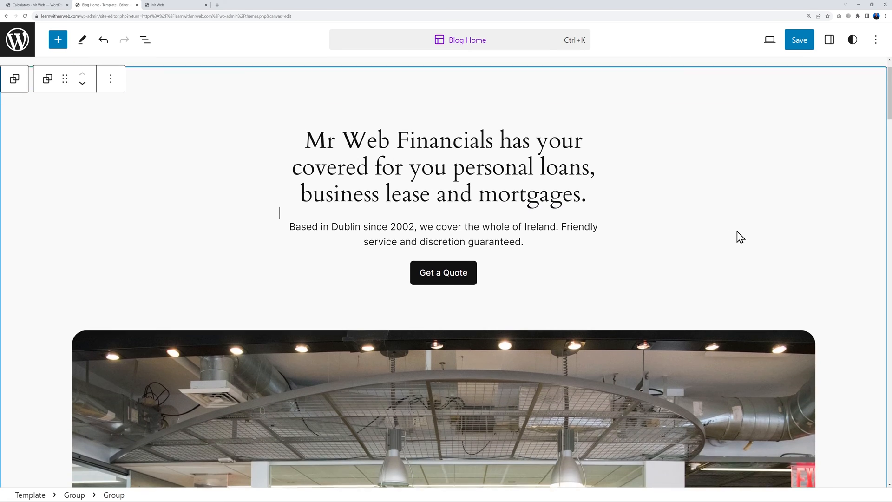
{"action": "scroll", "coordinate": [822, 218], "scroll_direction": "down", "scroll_amount": 1}
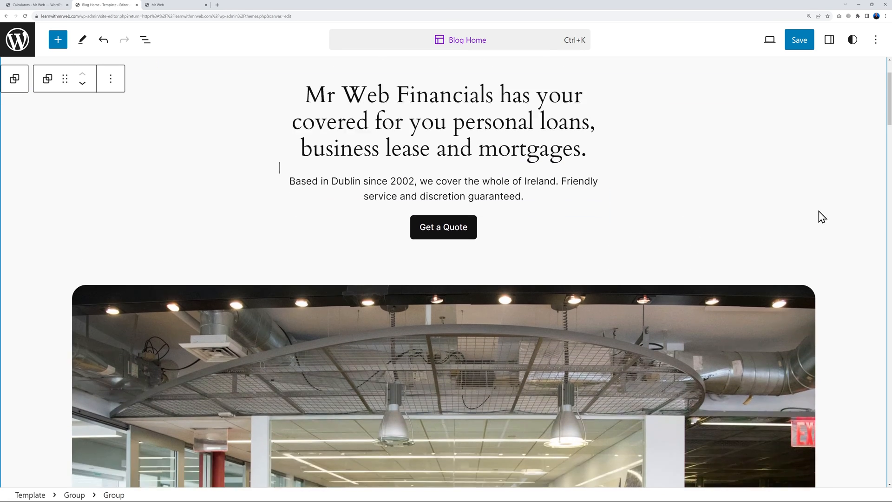
{"action": "scroll", "coordinate": [837, 214], "scroll_direction": "down", "scroll_amount": 5}
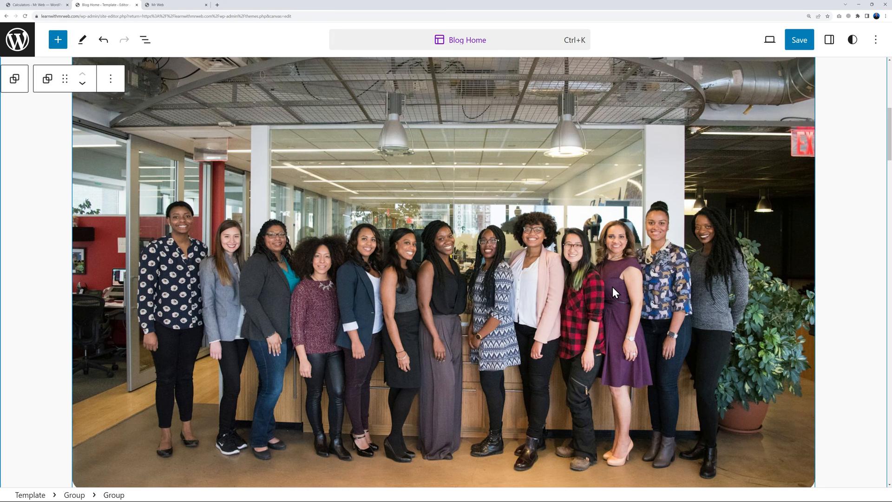
{"action": "scroll", "coordinate": [749, 287], "scroll_direction": "up", "scroll_amount": 2}
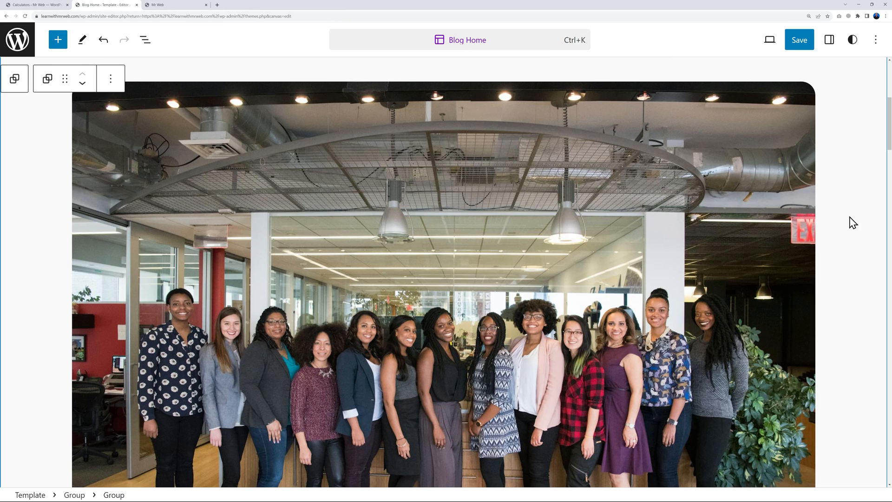
{"action": "scroll", "coordinate": [853, 222], "scroll_direction": "down", "scroll_amount": 1}
{"action": "scroll", "coordinate": [843, 269], "scroll_direction": "up", "scroll_amount": 1}
{"action": "scroll", "coordinate": [846, 263], "scroll_direction": "down", "scroll_amount": 3}
{"action": "scroll", "coordinate": [863, 263], "scroll_direction": "down", "scroll_amount": 1}
{"action": "scroll", "coordinate": [863, 263], "scroll_direction": "up", "scroll_amount": 2}
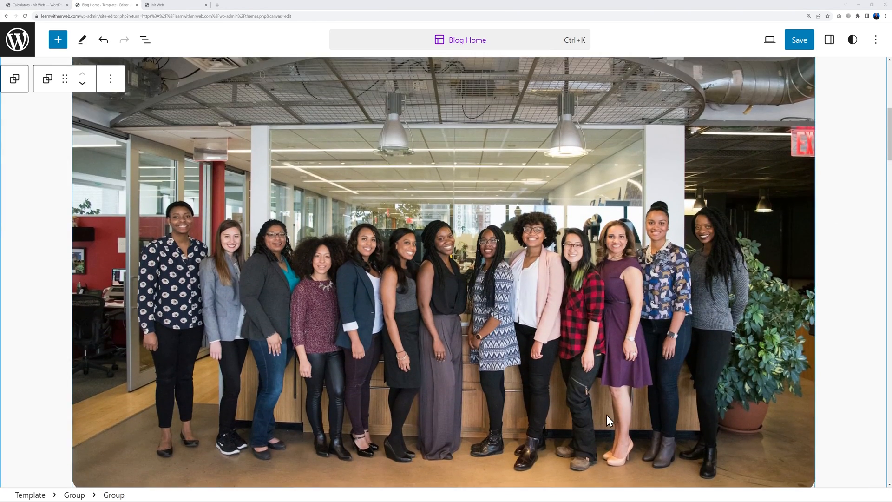
{"action": "scroll", "coordinate": [606, 414], "scroll_direction": "up", "scroll_amount": 2}
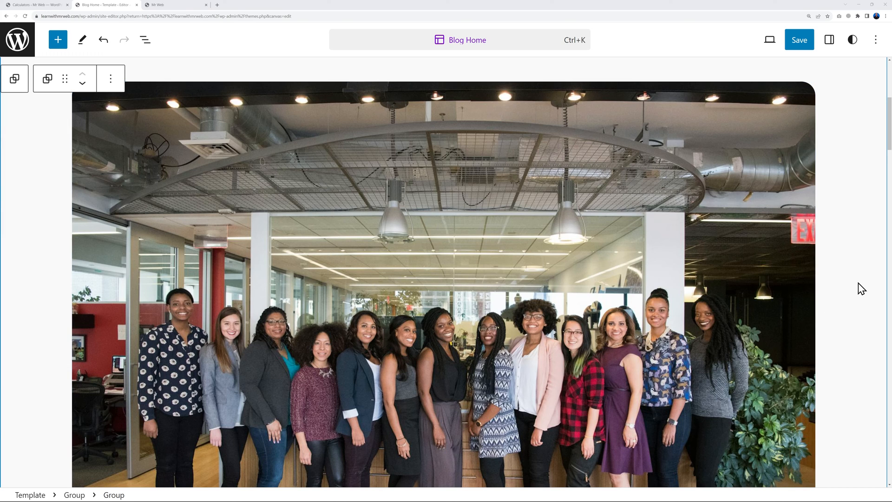
Crop the office team photo to 1920×844, trimming the ceiling, and use it as the hero image
{"action": "left_click", "coordinate": [411, 189]}
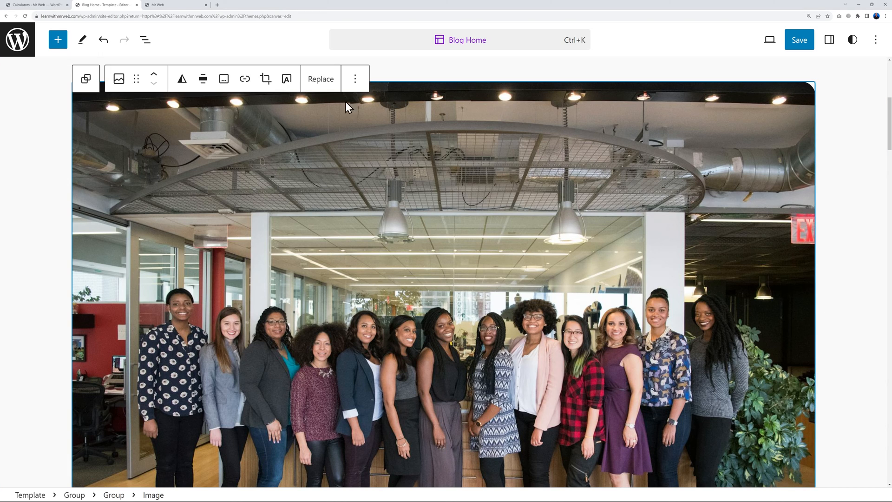
{"action": "left_click", "coordinate": [327, 83]}
{"action": "left_click", "coordinate": [352, 117]}
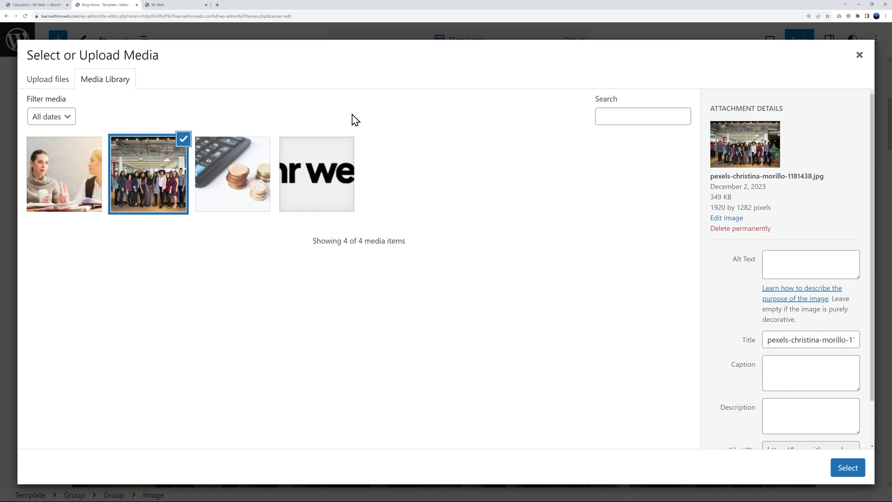
{"action": "left_click", "coordinate": [732, 219]}
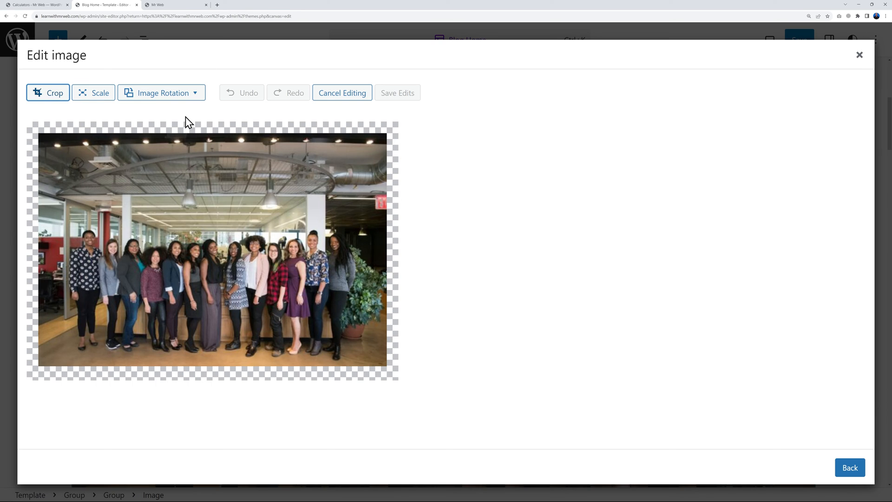
{"action": "left_click", "coordinate": [57, 97]}
{"action": "left_click_drag", "start_coordinate": [213, 138], "coordinate": [383, 213]}
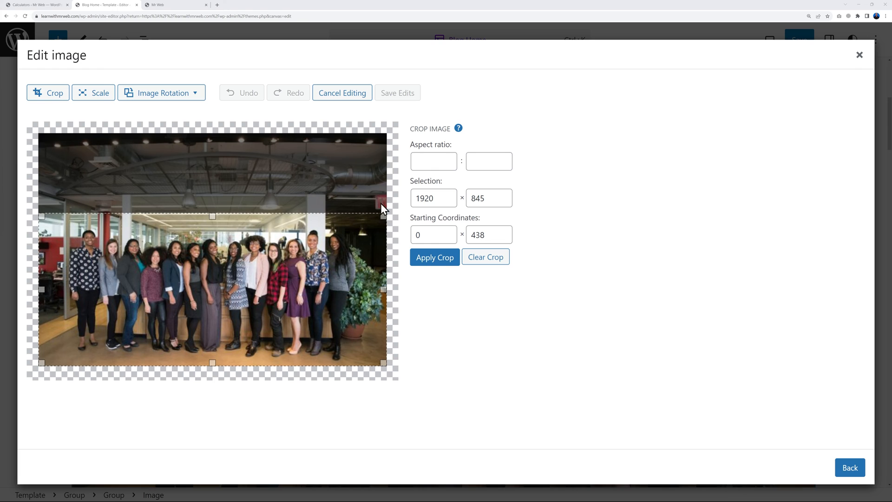
{"action": "left_click", "coordinate": [435, 263]}
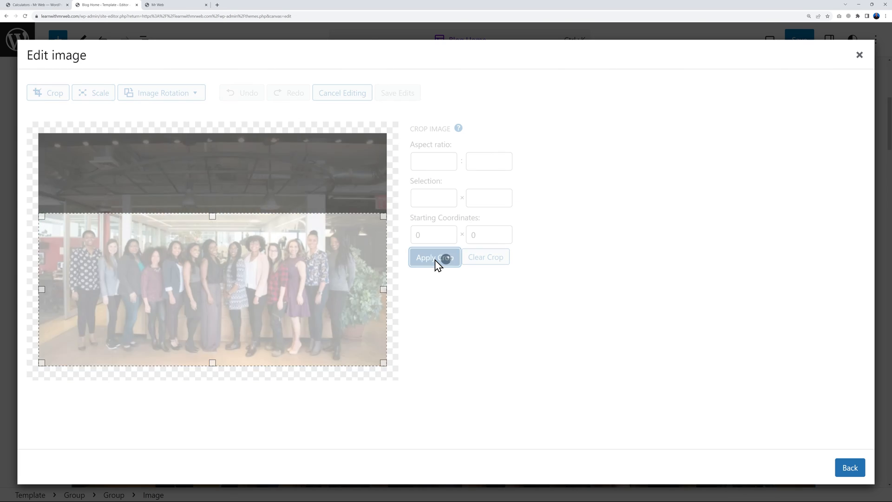
{"action": "left_click", "coordinate": [409, 95]}
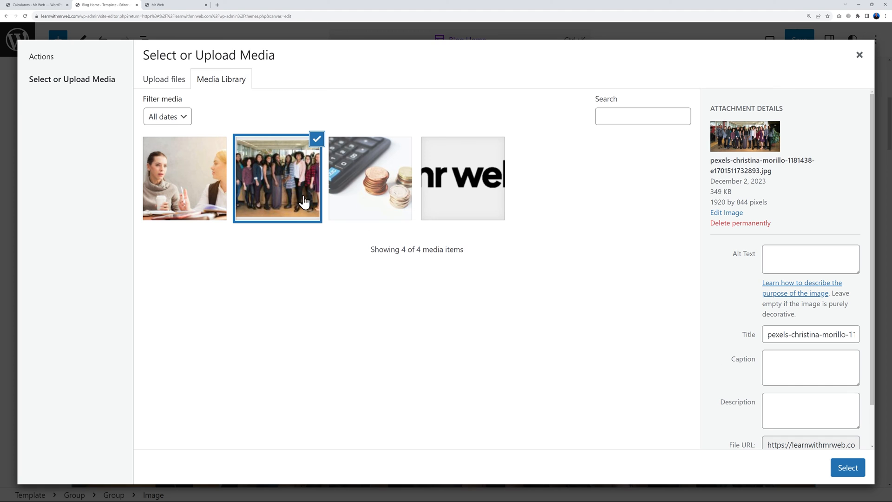
{"action": "left_click", "coordinate": [848, 467]}
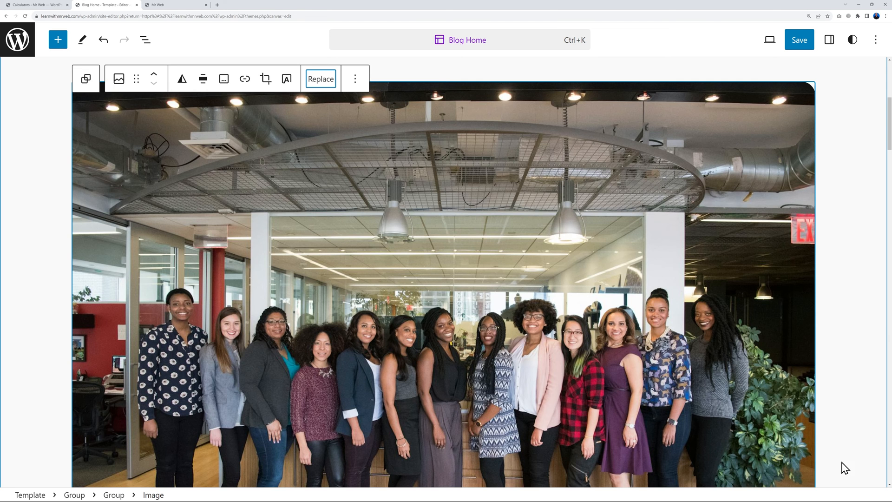
{"action": "scroll", "coordinate": [853, 315], "scroll_direction": "up", "scroll_amount": 3}
{"action": "scroll", "coordinate": [850, 312], "scroll_direction": "down", "scroll_amount": 4}
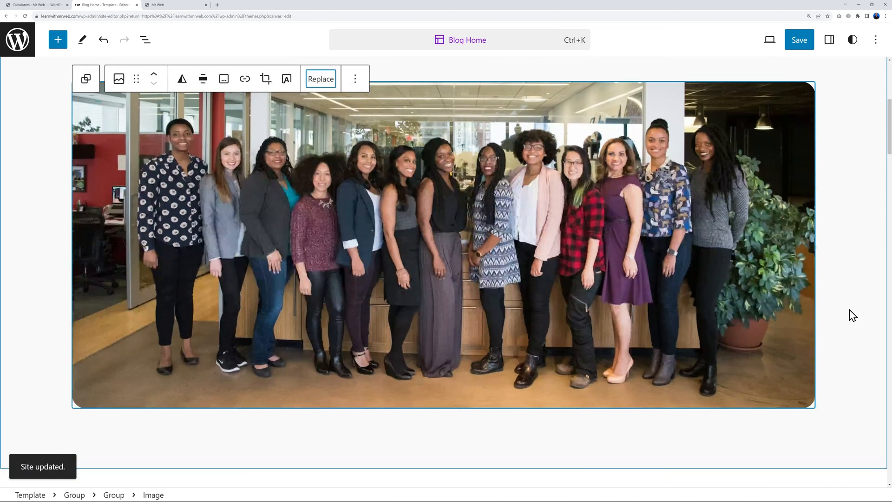
Type 'Our Services' over the services section's 'A passion for creating spaces' heading
{"action": "left_click", "coordinate": [849, 315]}
{"action": "scroll", "coordinate": [849, 315], "scroll_direction": "up", "scroll_amount": 5}
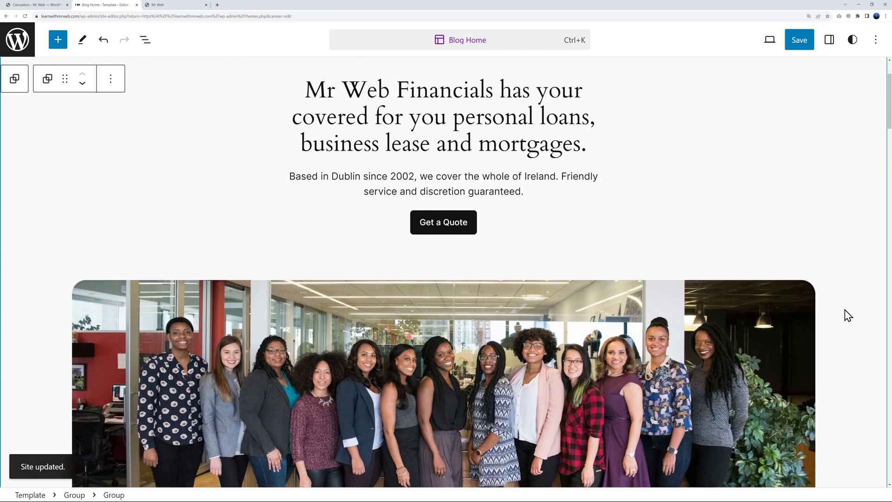
{"action": "scroll", "coordinate": [849, 315], "scroll_direction": "down", "scroll_amount": 1}
{"action": "scroll", "coordinate": [847, 315], "scroll_direction": "down", "scroll_amount": 2}
{"action": "scroll", "coordinate": [846, 315], "scroll_direction": "up", "scroll_amount": 1}
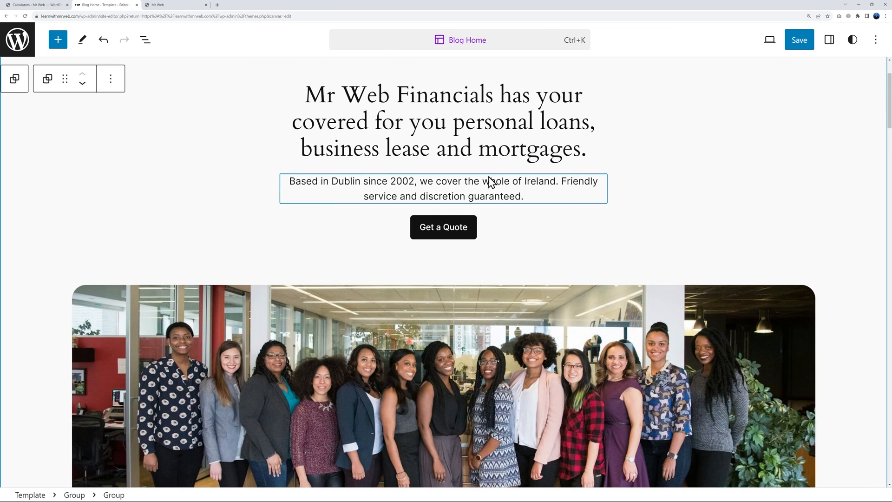
{"action": "scroll", "coordinate": [787, 239], "scroll_direction": "down", "scroll_amount": 2}
{"action": "scroll", "coordinate": [836, 240], "scroll_direction": "down", "scroll_amount": 1}
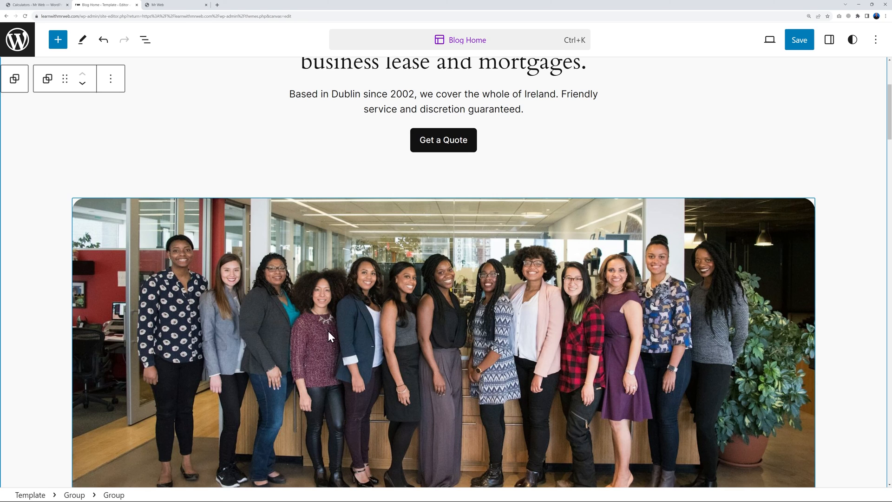
{"action": "scroll", "coordinate": [837, 301], "scroll_direction": "down", "scroll_amount": 2}
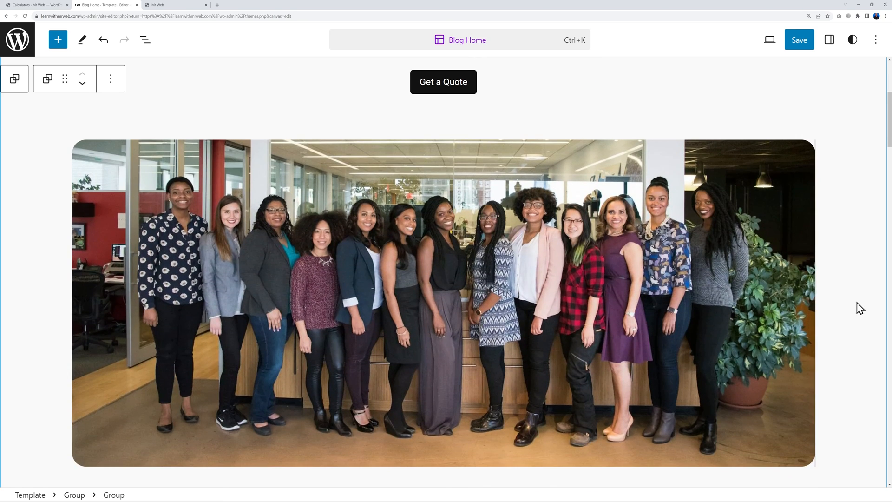
{"action": "scroll", "coordinate": [860, 308], "scroll_direction": "down", "scroll_amount": 10}
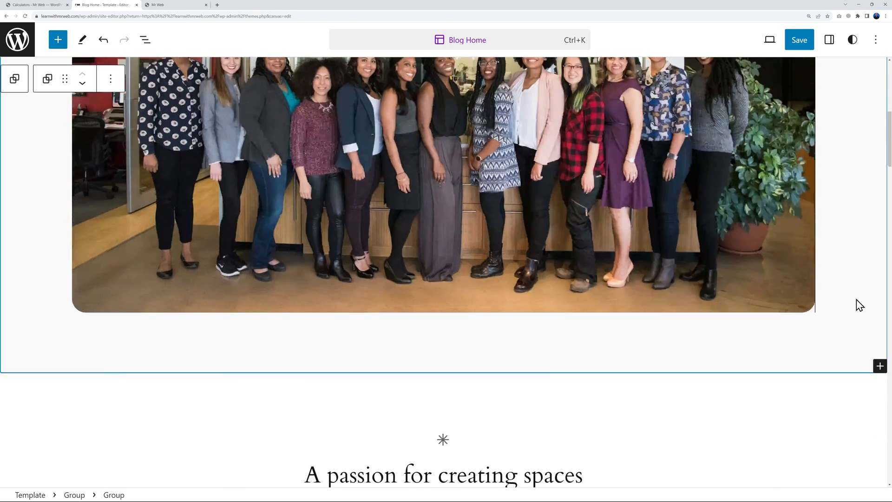
{"action": "scroll", "coordinate": [847, 311], "scroll_direction": "down", "scroll_amount": 6}
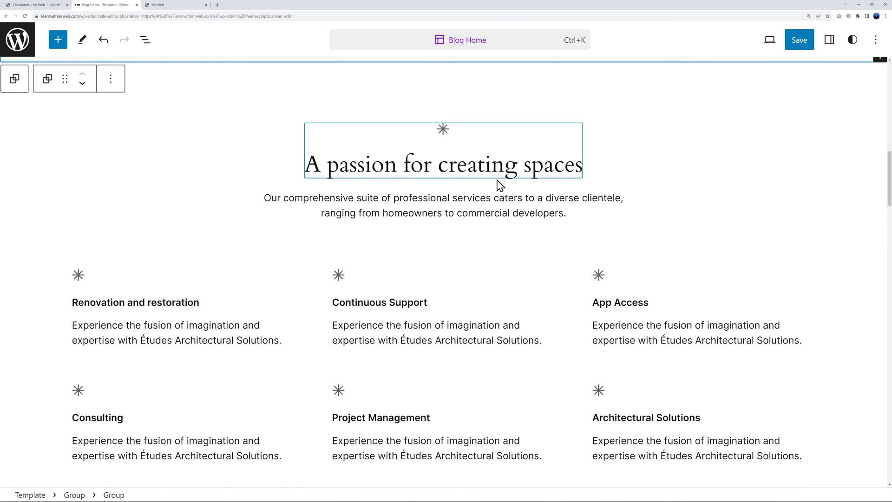
{"action": "scroll", "coordinate": [381, 264], "scroll_direction": "down", "scroll_amount": 2}
{"action": "scroll", "coordinate": [629, 274], "scroll_direction": "up", "scroll_amount": 2}
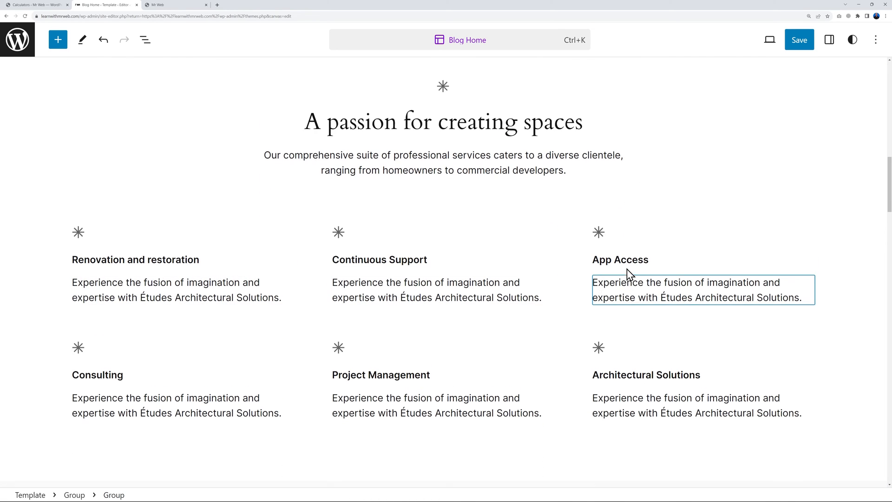
{"action": "left_click", "coordinate": [442, 170]}
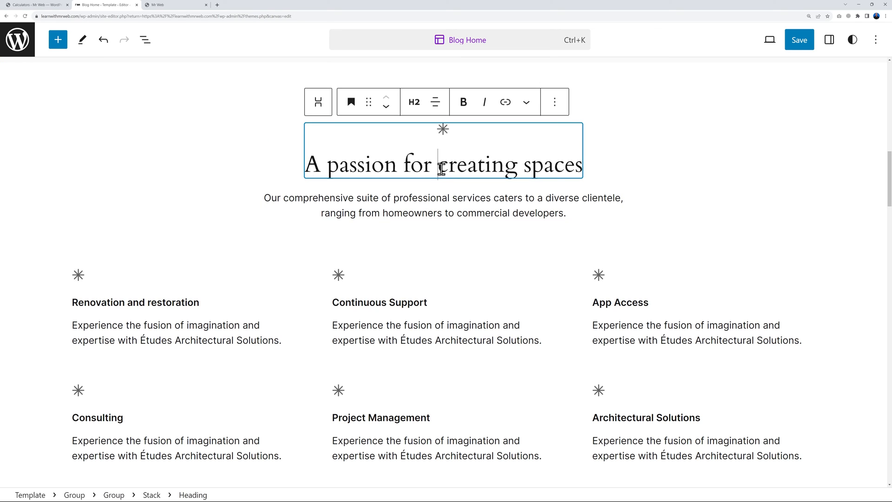
{"action": "triple_click", "coordinate": [442, 169]}
{"action": "type", "text": "Ou"}
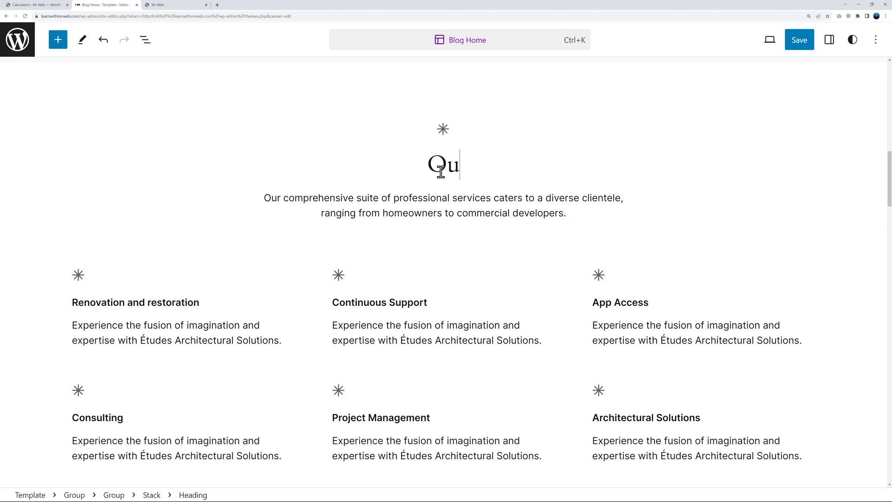
{"action": "type", "text": "r Services"}
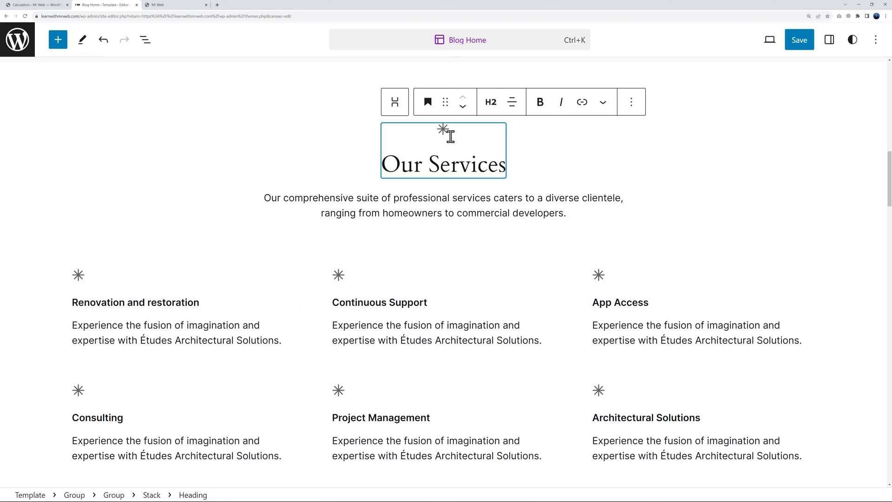
{"action": "left_click_drag", "start_coordinate": [451, 137], "coordinate": [493, 164]}
Set Style to Default on Our Services, Renovation and restoration, Continuous Support and App Access headings
{"action": "left_click", "coordinate": [445, 166]}
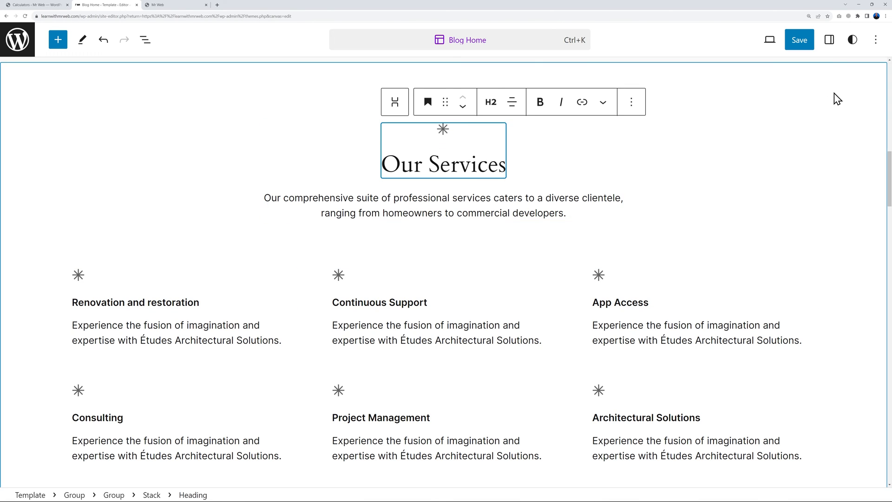
{"action": "left_click", "coordinate": [830, 42]}
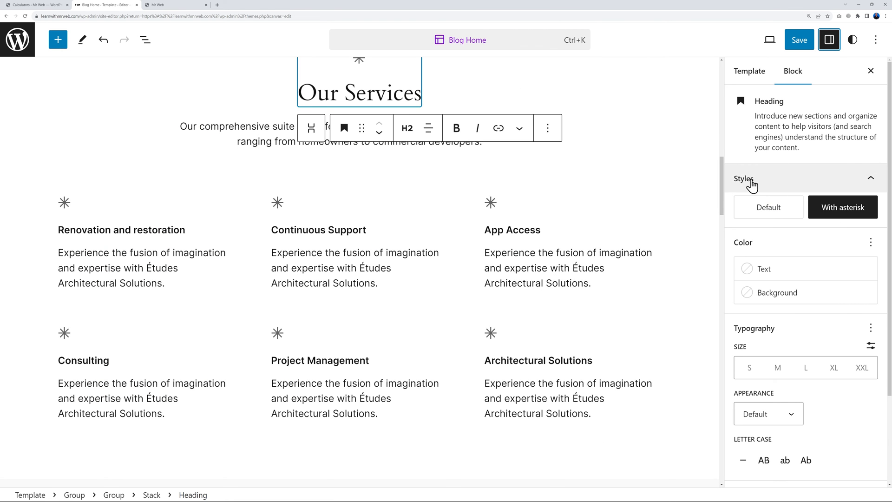
{"action": "mouse_move", "coordinate": [853, 209]}
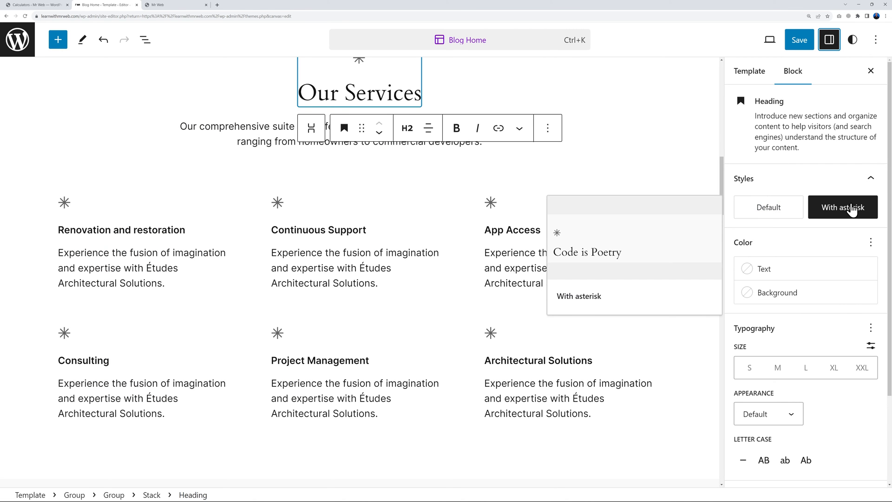
{"action": "left_click", "coordinate": [783, 207]}
{"action": "scroll", "coordinate": [464, 232], "scroll_direction": "up", "scroll_amount": 2}
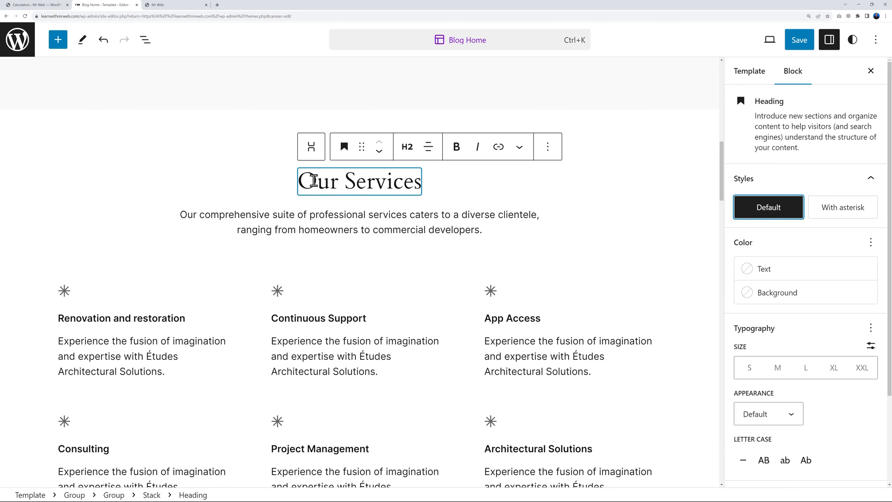
{"action": "left_click", "coordinate": [124, 300]}
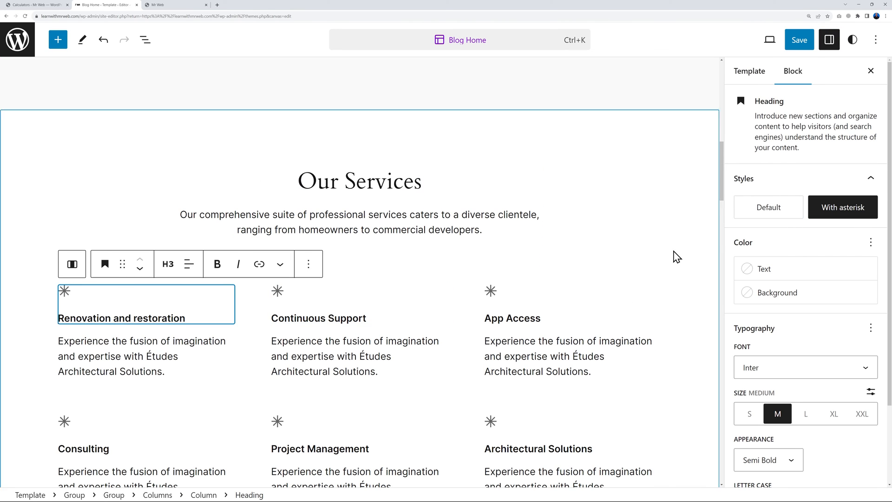
{"action": "left_click", "coordinate": [781, 208]}
{"action": "left_click", "coordinate": [321, 301]}
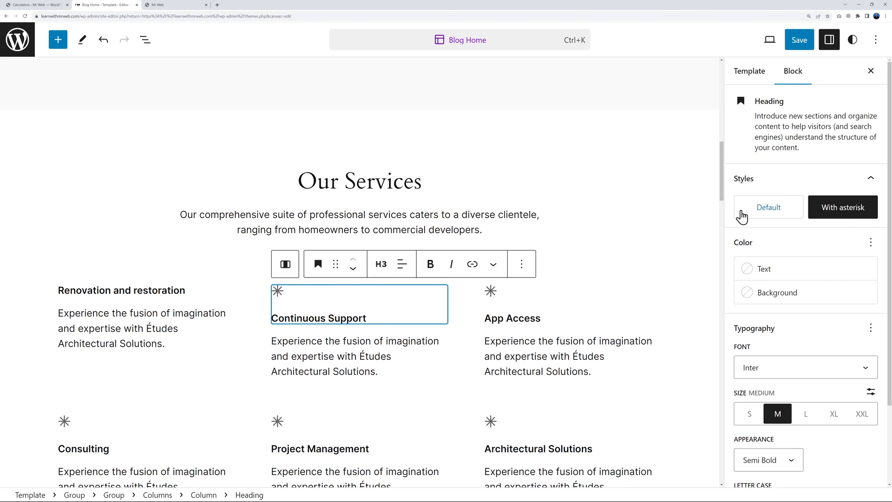
{"action": "left_click", "coordinate": [781, 207]}
{"action": "left_click", "coordinate": [528, 304]}
{"action": "left_click", "coordinate": [781, 217]}
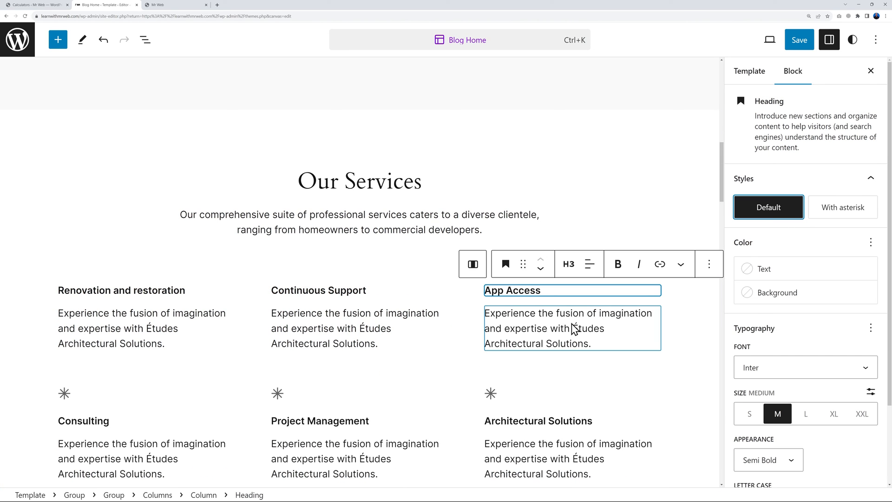
{"action": "scroll", "coordinate": [159, 358], "scroll_direction": "down", "scroll_amount": 2}
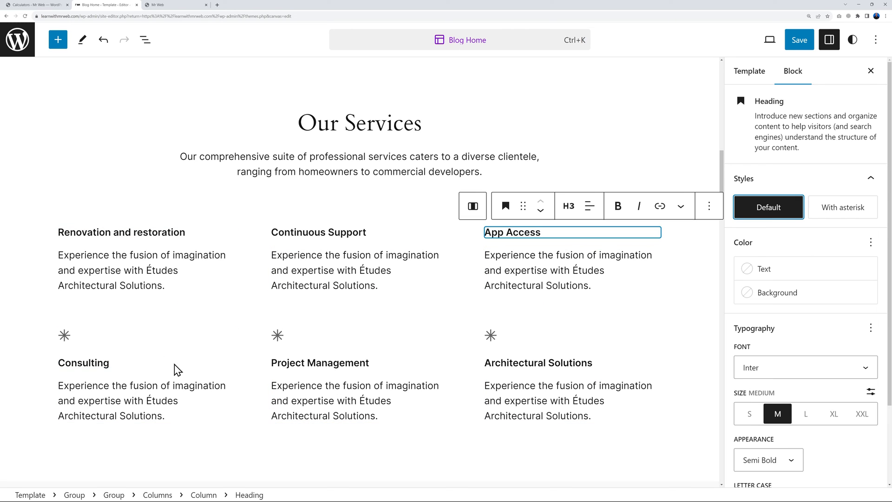
Delete the Consulting heading from the services grid
{"action": "left_click", "coordinate": [130, 344]}
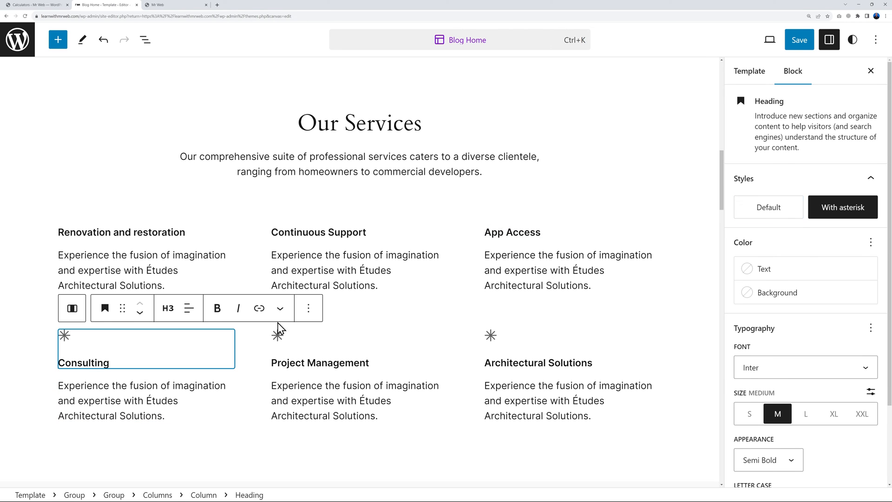
{"action": "left_click", "coordinate": [303, 314]}
{"action": "scroll", "coordinate": [374, 234], "scroll_direction": "down", "scroll_amount": 3}
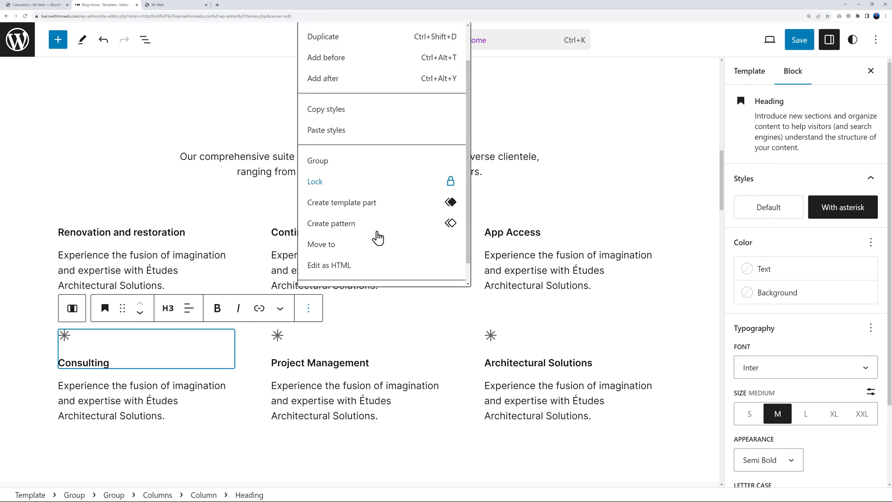
{"action": "left_click", "coordinate": [343, 273]}
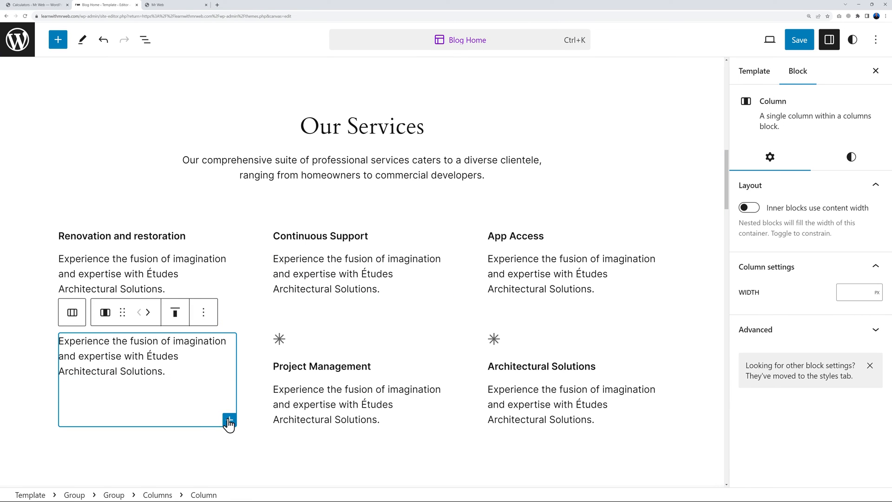
Delete the emptied Consulting column and the remaining bottom row of services
{"action": "left_click", "coordinate": [203, 312]}
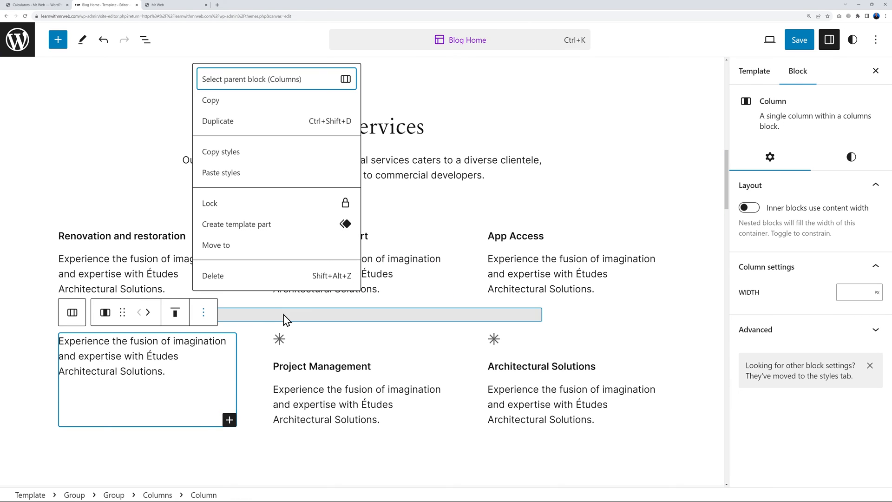
{"action": "left_click", "coordinate": [259, 278]}
{"action": "key", "text": "Delete"}
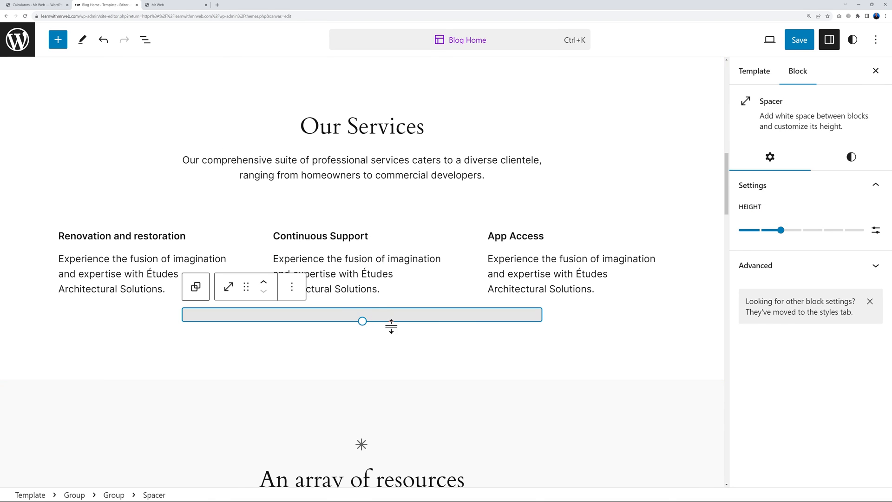
{"action": "left_click", "coordinate": [610, 354]}
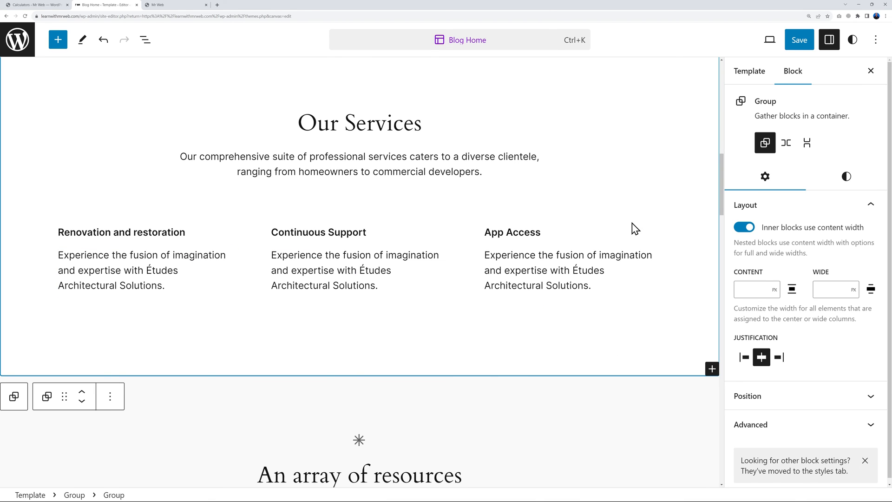
Rename the three service headings to Personal Loans, Business Leases and Mortgages
{"action": "triple_click", "coordinate": [169, 232]}
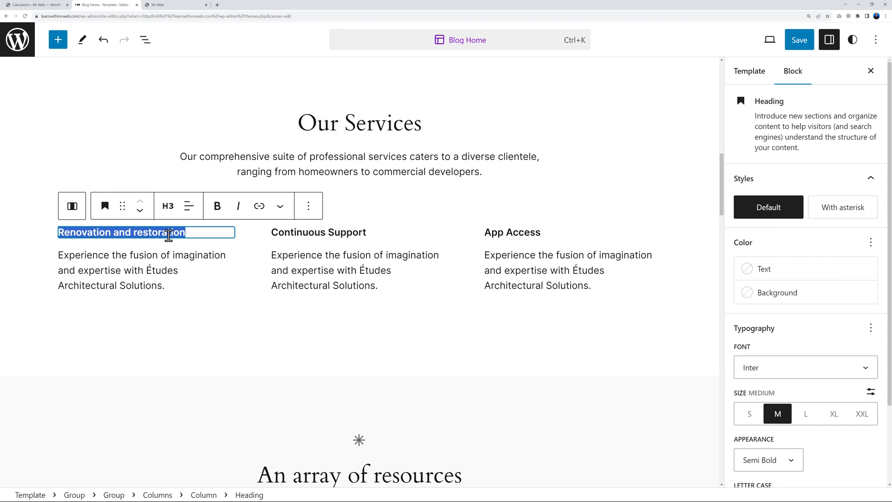
{"action": "type", "text": "Personal"}
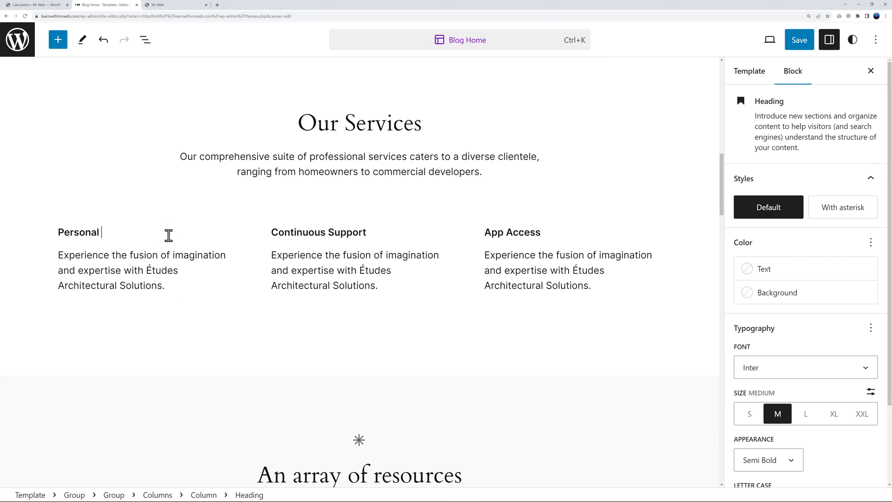
{"action": "type", "text": " Loans"}
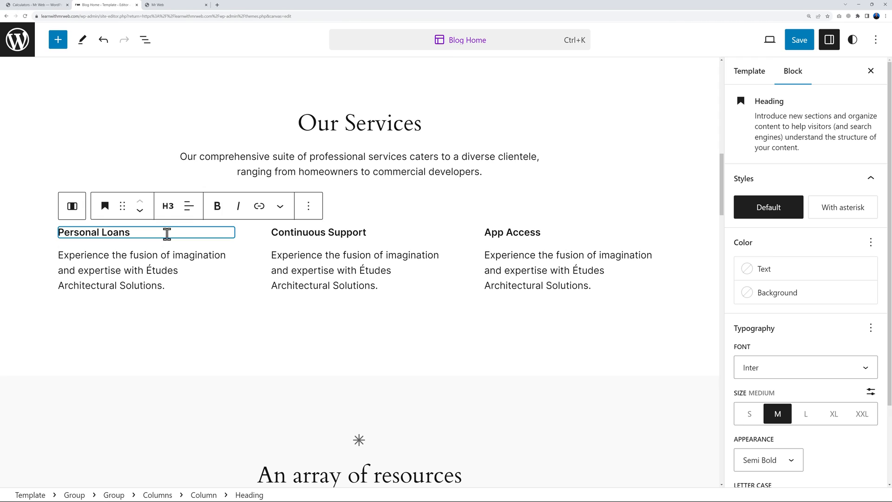
{"action": "triple_click", "coordinate": [359, 234]}
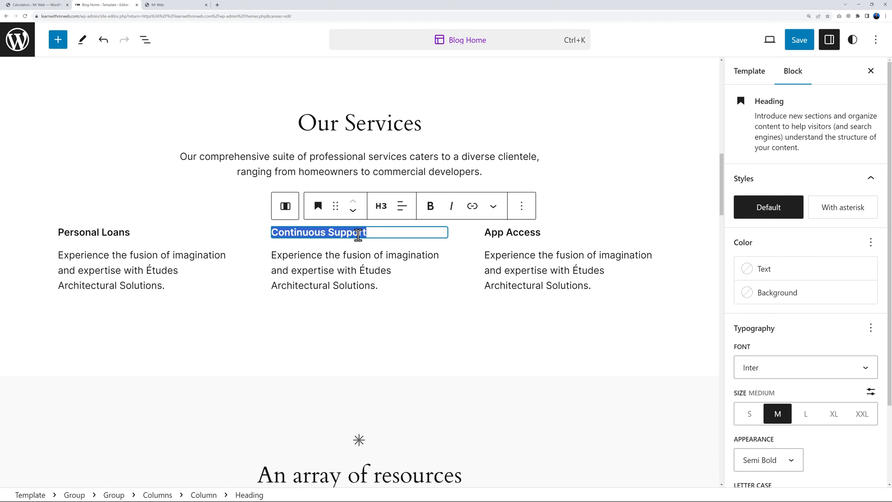
{"action": "type", "text": "Business Leases"}
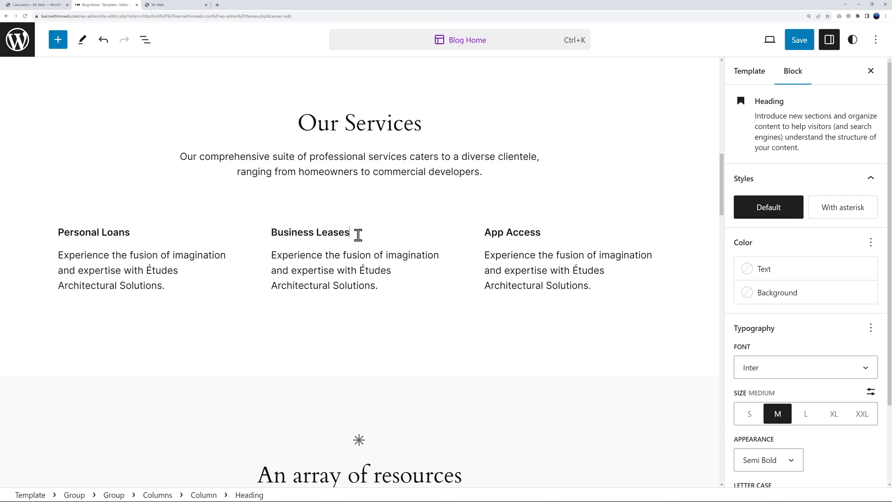
{"action": "left_click", "coordinate": [539, 234]}
{"action": "triple_click", "coordinate": [540, 233]}
{"action": "type", "text": "Mortgage Journey with"}
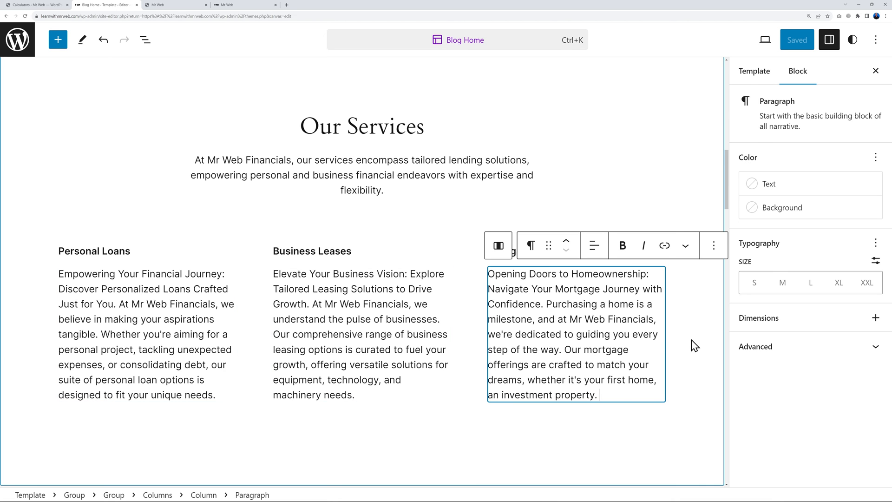
{"action": "left_click", "coordinate": [699, 349]}
{"action": "scroll", "coordinate": [700, 349], "scroll_direction": "down", "scroll_amount": 7}
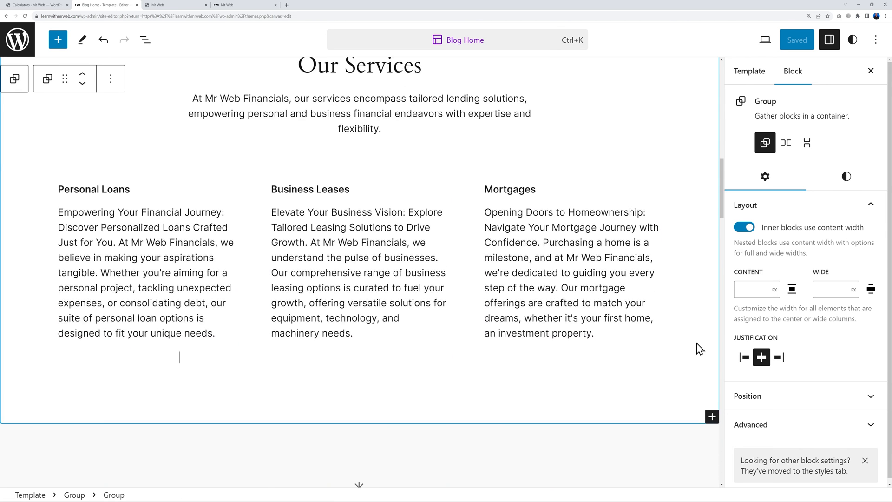
{"action": "scroll", "coordinate": [691, 344], "scroll_direction": "down", "scroll_amount": 3}
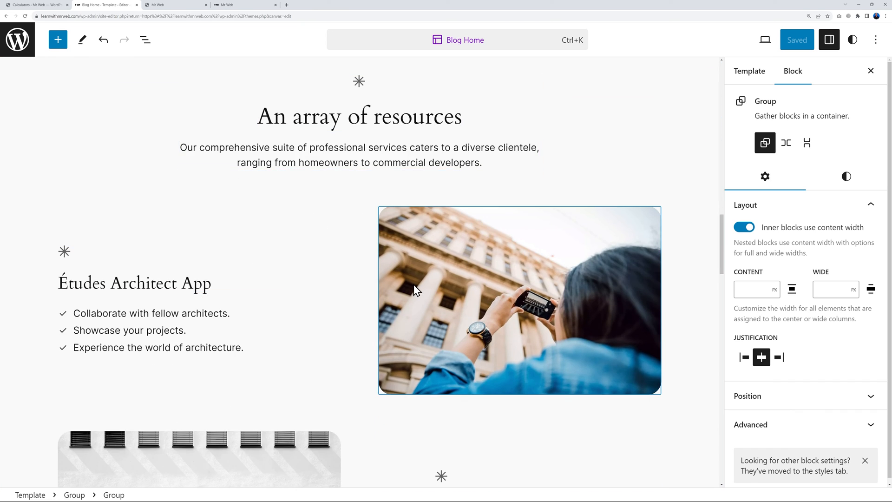
Delete the 'An array of resources' heading and its leftover intro text block
{"action": "scroll", "coordinate": [414, 209], "scroll_direction": "up", "scroll_amount": 1}
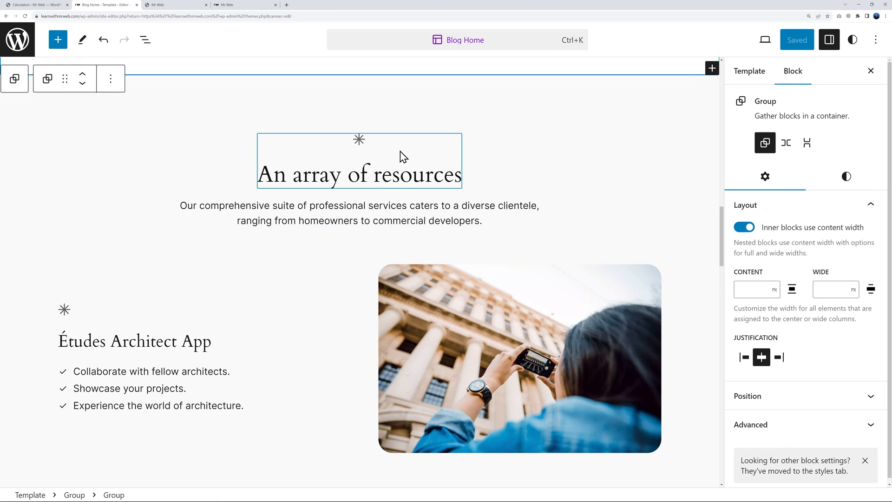
{"action": "left_click", "coordinate": [400, 152]}
{"action": "left_click", "coordinate": [507, 114]}
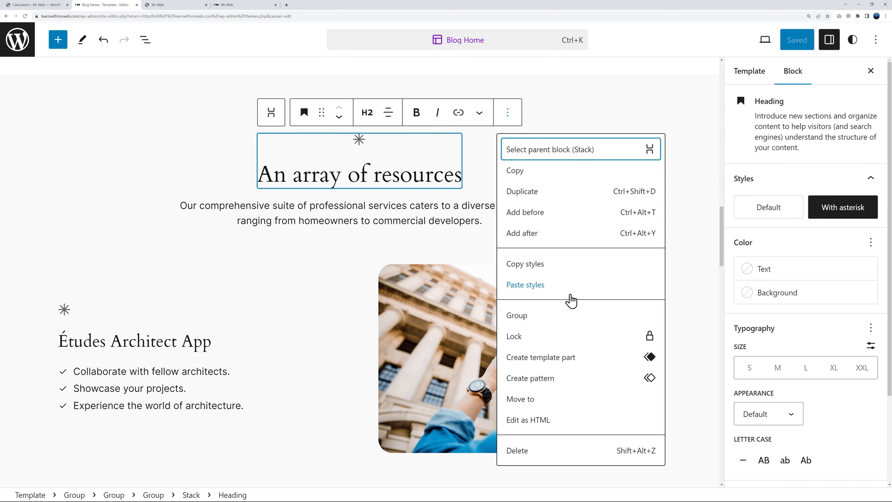
{"action": "left_click", "coordinate": [553, 458]}
{"action": "left_click", "coordinate": [362, 116]}
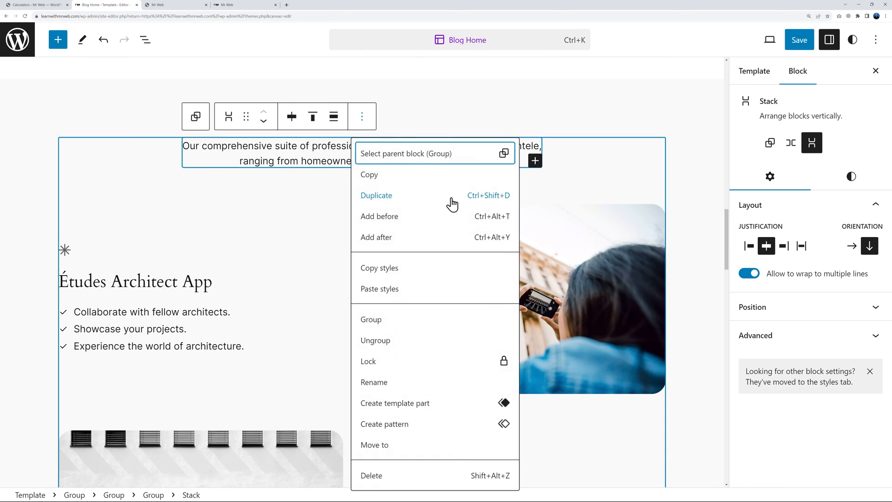
{"action": "left_click", "coordinate": [450, 475]}
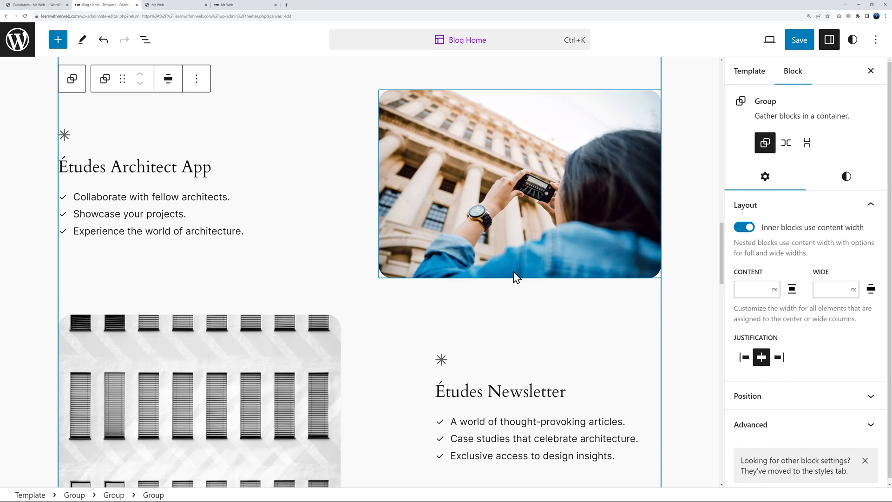
Set the Études Architect App and Études Newsletter headings to Default style, dropping the asterisks
{"action": "scroll", "coordinate": [444, 231], "scroll_direction": "up", "scroll_amount": 1}
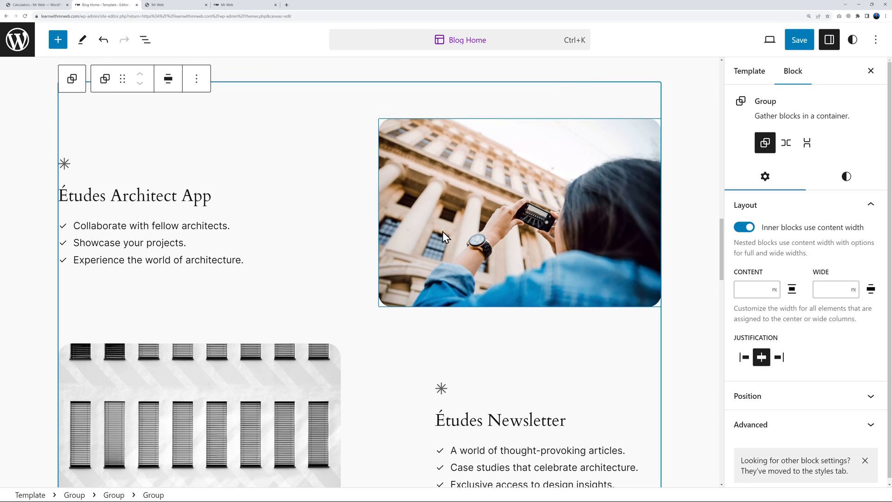
{"action": "left_click", "coordinate": [117, 177]}
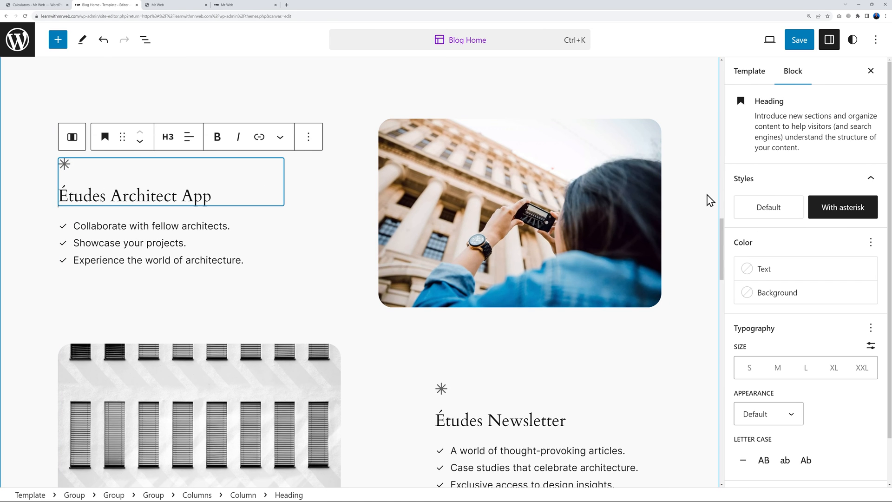
{"action": "left_click", "coordinate": [768, 206]}
{"action": "left_click", "coordinate": [511, 392]}
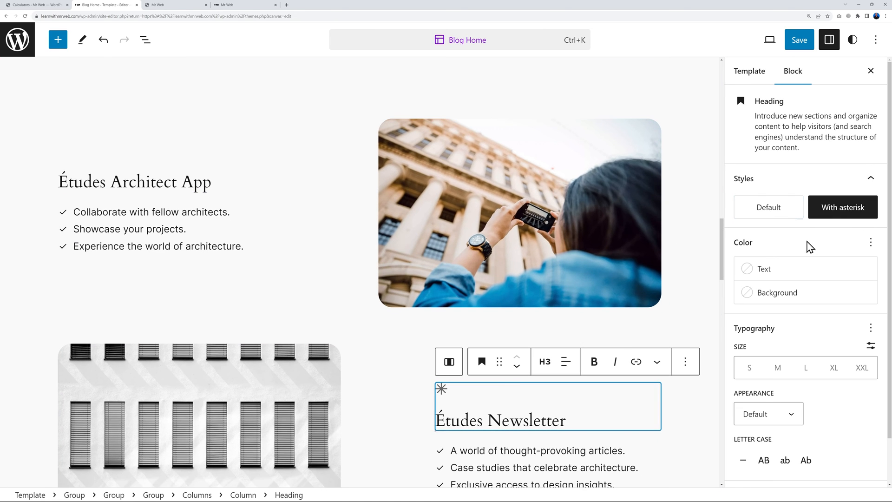
{"action": "left_click", "coordinate": [774, 207]}
{"action": "left_click", "coordinate": [606, 394]}
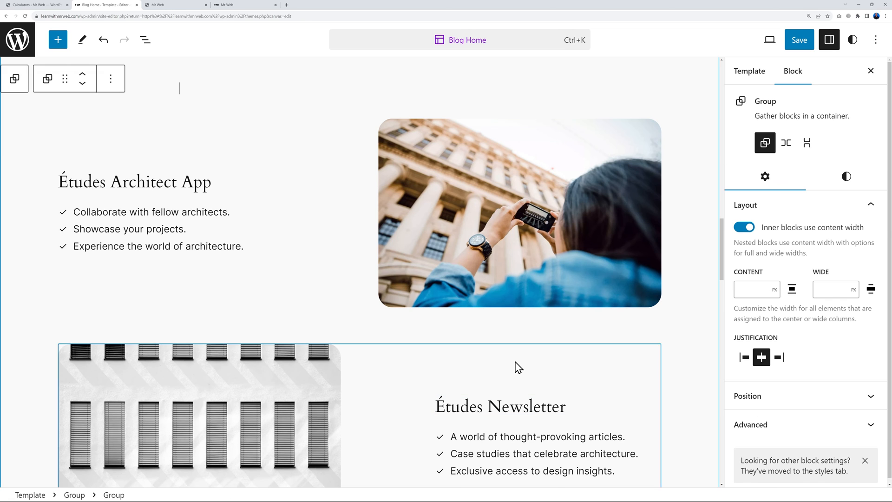
Delete the 'Collaborate with fellow architects.' list item
{"action": "left_click", "coordinate": [222, 217]}
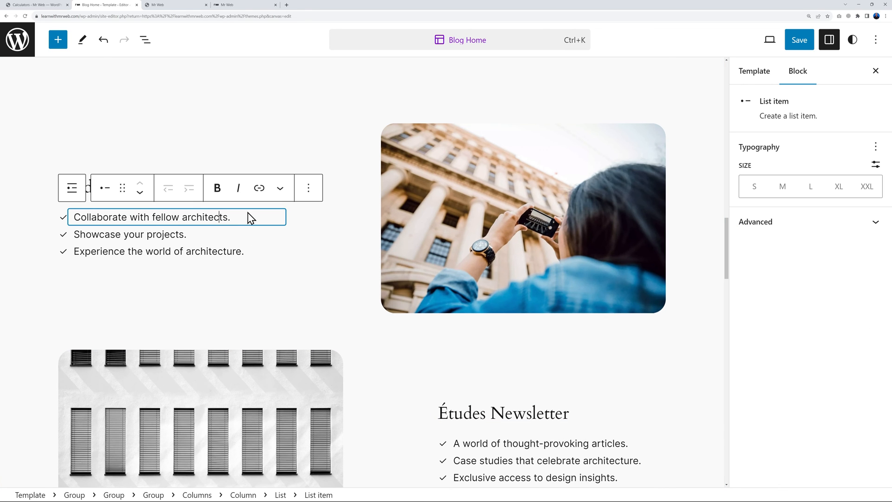
{"action": "left_click", "coordinate": [325, 260]}
{"action": "scroll", "coordinate": [323, 268], "scroll_direction": "down", "scroll_amount": 1}
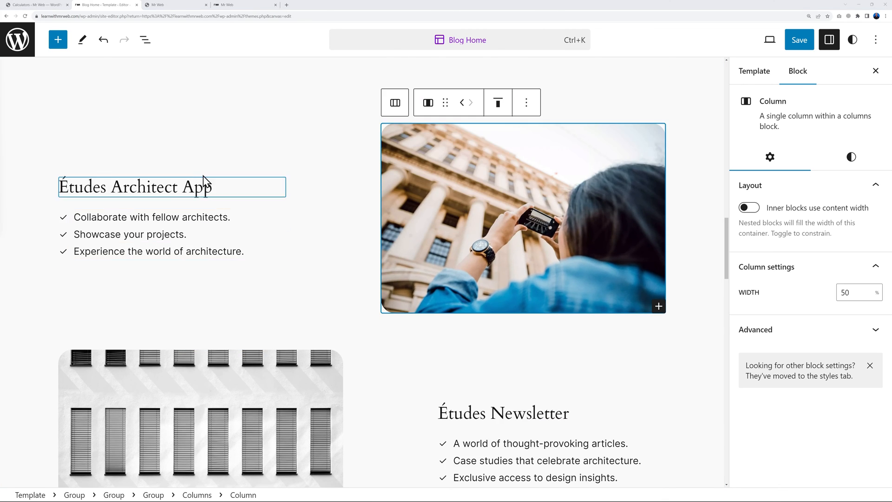
{"action": "scroll", "coordinate": [550, 236], "scroll_direction": "down", "scroll_amount": 1}
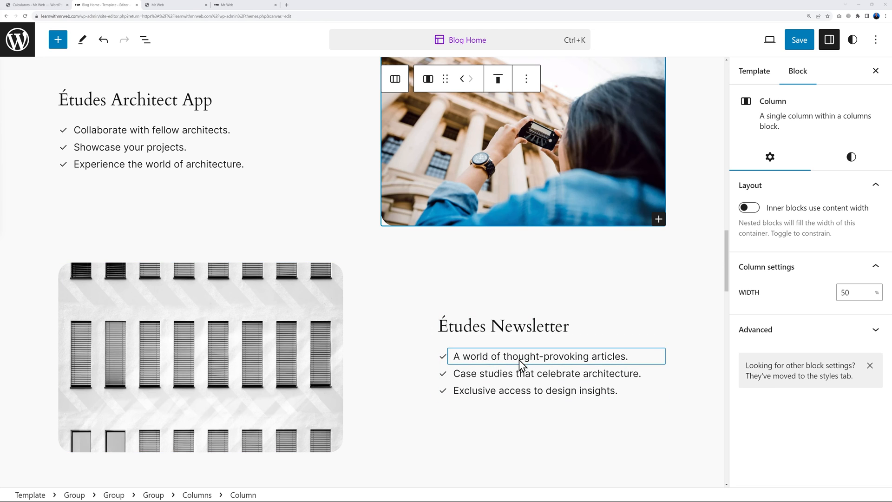
{"action": "scroll", "coordinate": [513, 302], "scroll_direction": "up", "scroll_amount": 2}
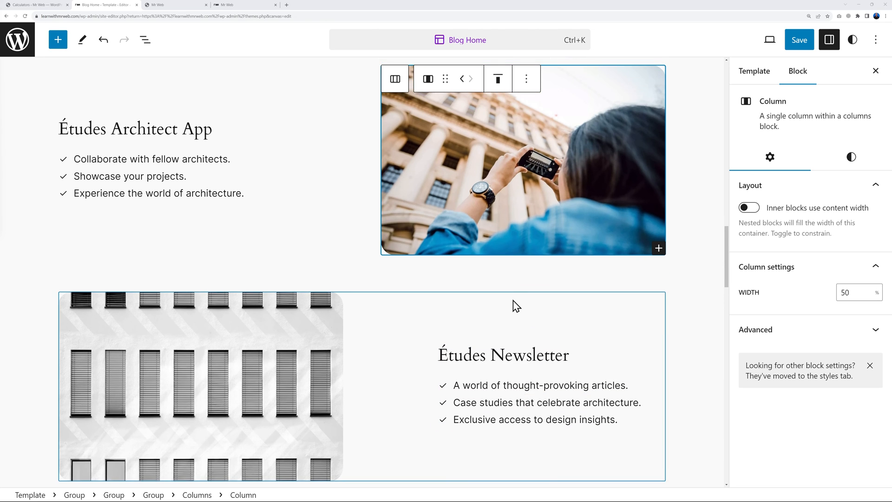
{"action": "scroll", "coordinate": [516, 307], "scroll_direction": "up", "scroll_amount": 4}
{"action": "left_click", "coordinate": [234, 225]}
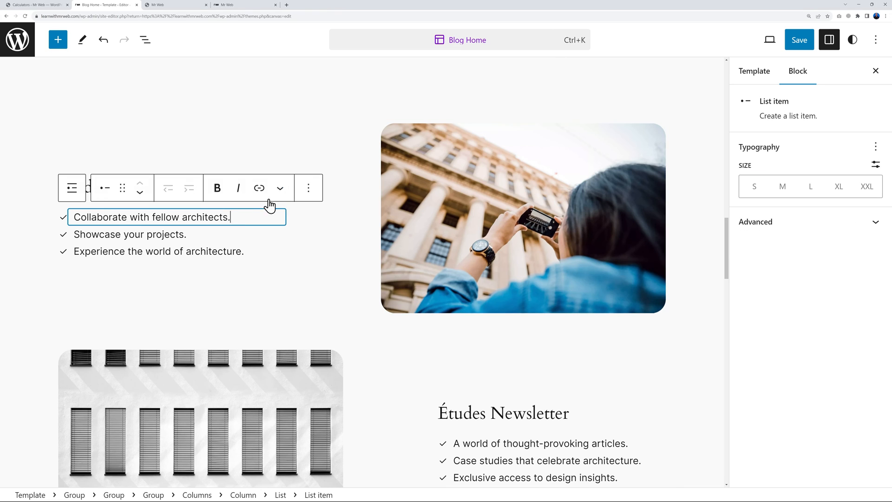
{"action": "left_click", "coordinate": [307, 192]}
{"action": "left_click", "coordinate": [339, 442]}
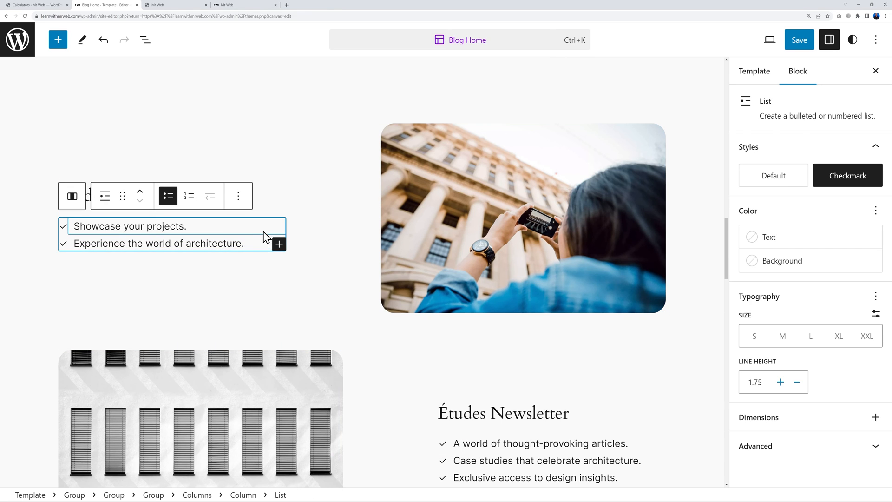
Delete the 'Showcase your projects.' item and the last remaining list item
{"action": "left_click", "coordinate": [263, 232]}
{"action": "left_click", "coordinate": [308, 195]}
{"action": "left_click", "coordinate": [352, 450]}
{"action": "left_click", "coordinate": [211, 235]}
{"action": "left_click", "coordinate": [308, 204]}
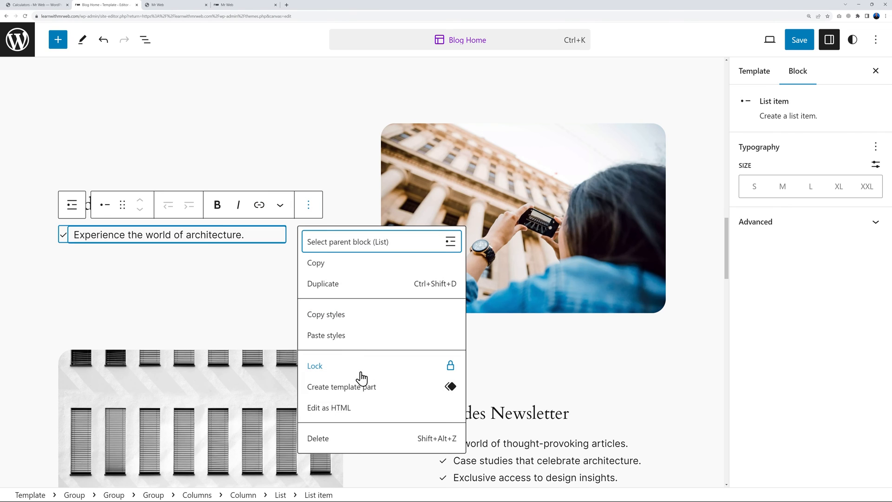
{"action": "left_click", "coordinate": [349, 437]}
{"action": "triple_click", "coordinate": [226, 210]}
Retitle the heading 'About Us' and add a paragraph with the pasted company description
{"action": "type", "text": "About Us"}
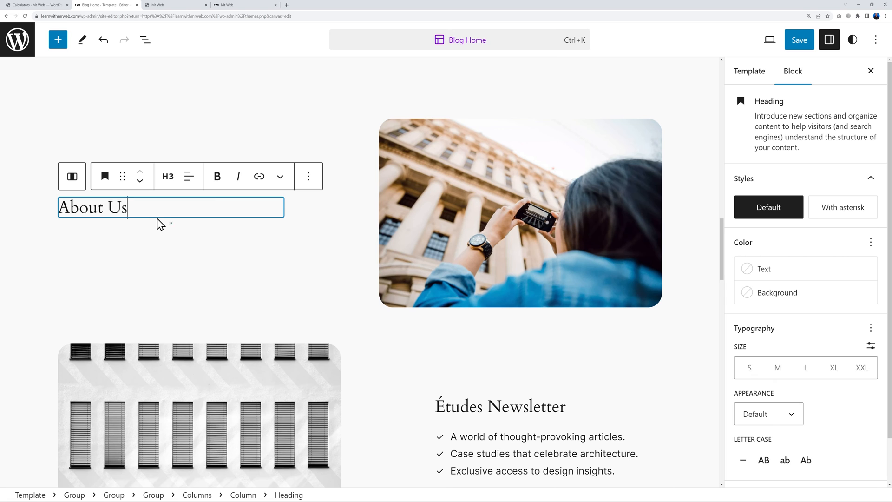
{"action": "mouse_move", "coordinate": [170, 223]}
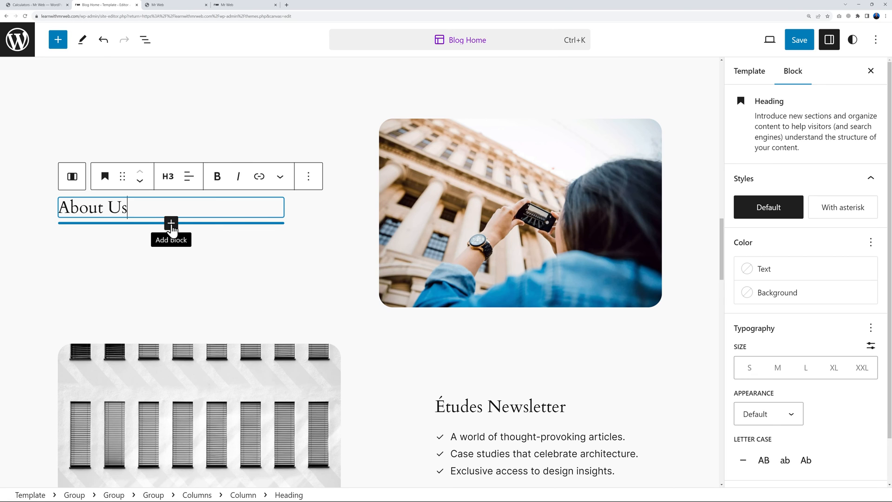
{"action": "left_click", "coordinate": [171, 223]}
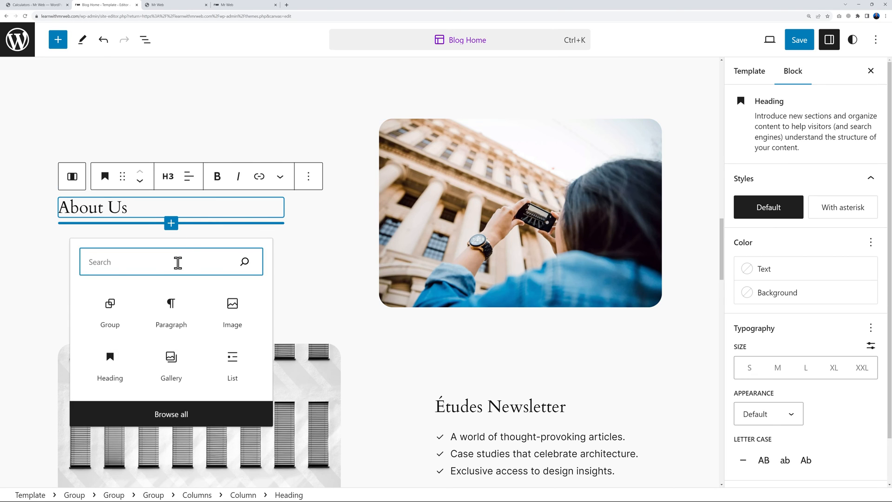
{"action": "left_click", "coordinate": [173, 306]}
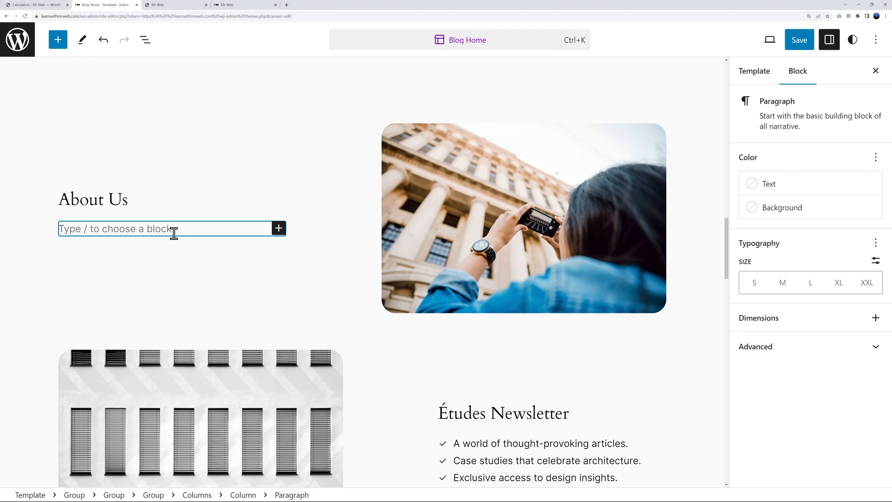
{"action": "type", "text": "At Mr Web Financials, we're more than financial experts—we're your dedicated partners in achieving your dreams. With a commitment to transparency, innovation, and personalized solutions, we navigate the complexities of finance to empower your aspirations. Our ethos revolves around building trust, fostering growth, and guiding you towards lasting financial success."}
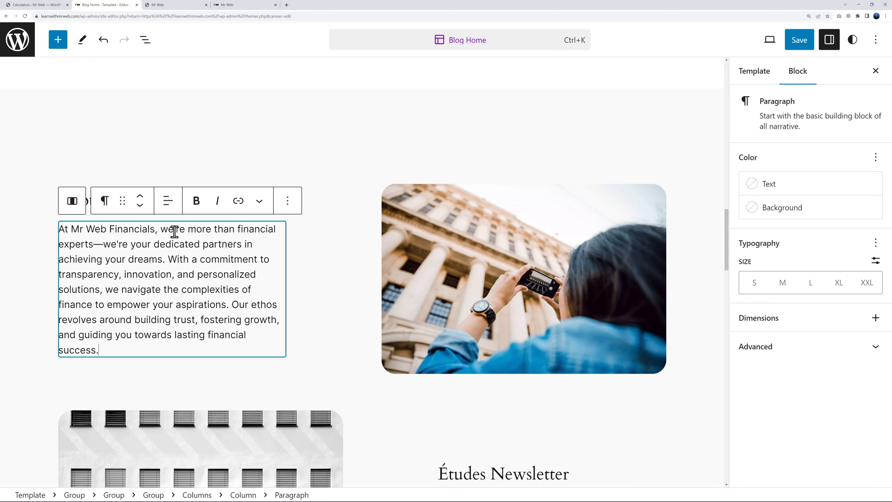
{"action": "left_click", "coordinate": [302, 339]}
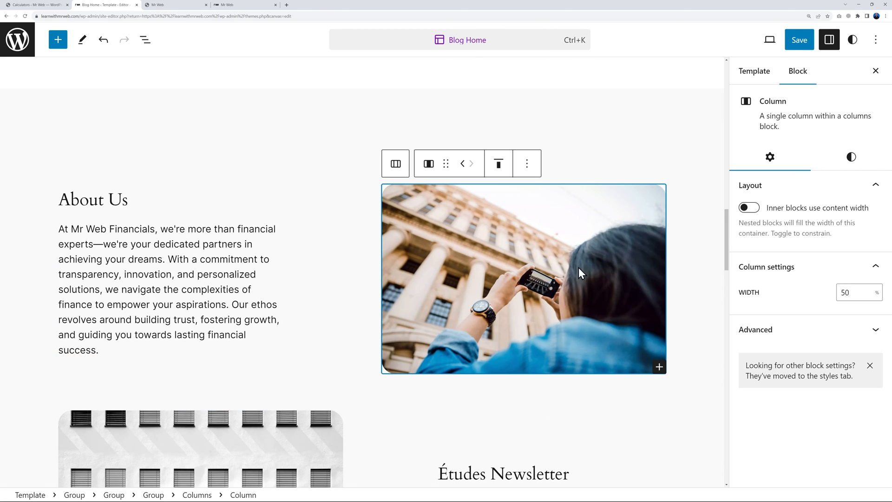
Replace the Études Newsletter heading with 'Why Choose Us'
{"action": "scroll", "coordinate": [543, 294], "scroll_direction": "down", "scroll_amount": 2}
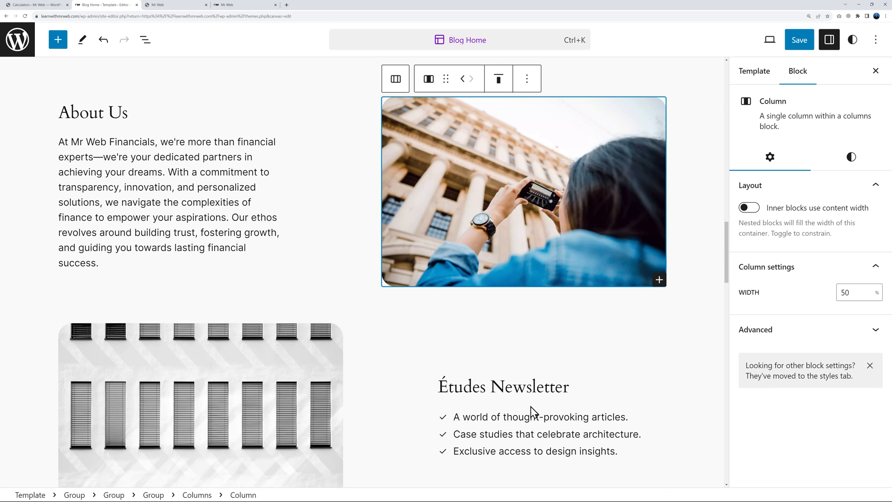
{"action": "scroll", "coordinate": [523, 408], "scroll_direction": "down", "scroll_amount": 3}
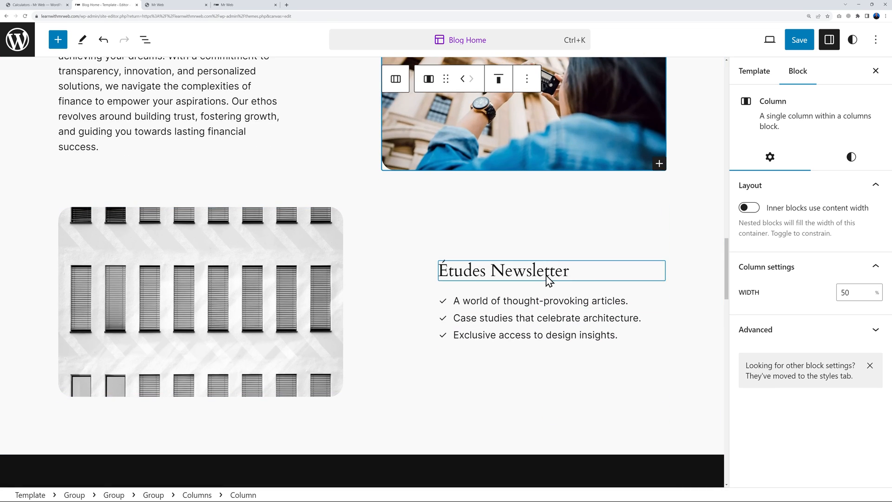
{"action": "double_click", "coordinate": [546, 273]}
{"action": "triple_click", "coordinate": [546, 274]}
{"action": "type", "text": "Why Choose Us"}
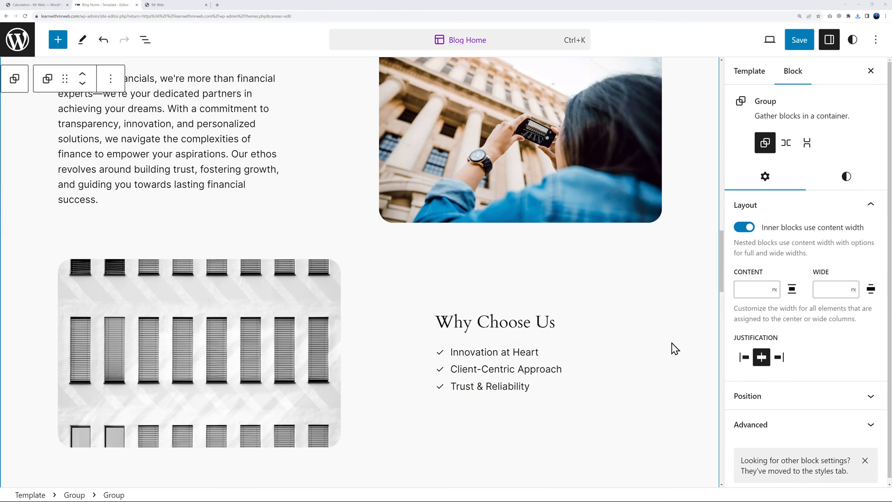
{"action": "scroll", "coordinate": [687, 339], "scroll_direction": "up", "scroll_amount": 1}
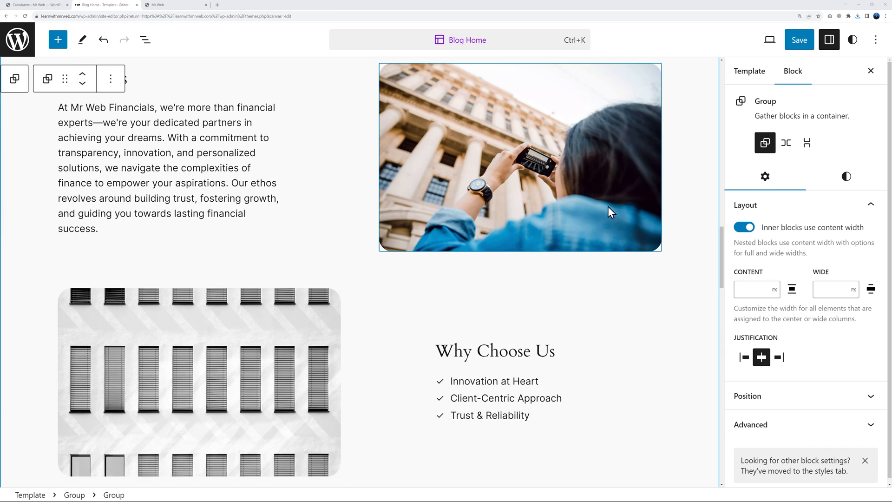
{"action": "scroll", "coordinate": [607, 206], "scroll_direction": "up", "scroll_amount": 1}
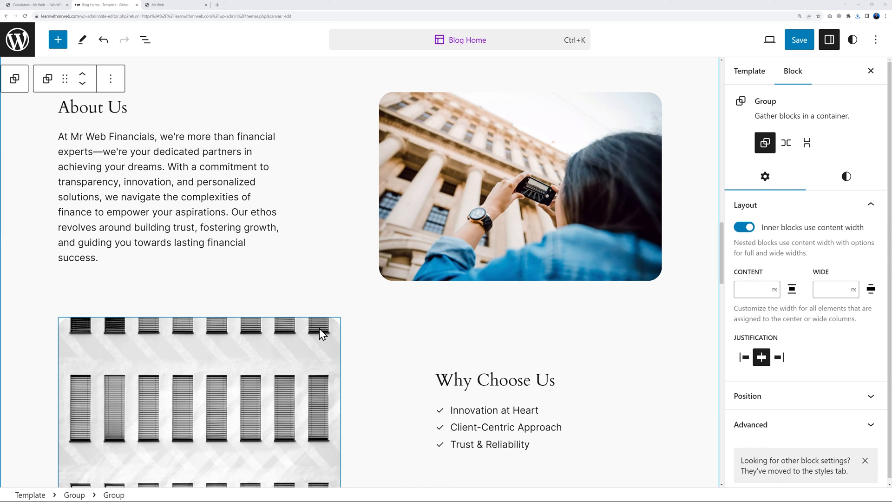
Upload the pexels-andrea-piacquadio and pexels-anna-shvets photos to the media library
{"action": "left_click", "coordinate": [512, 225]}
{"action": "left_click", "coordinate": [635, 304]}
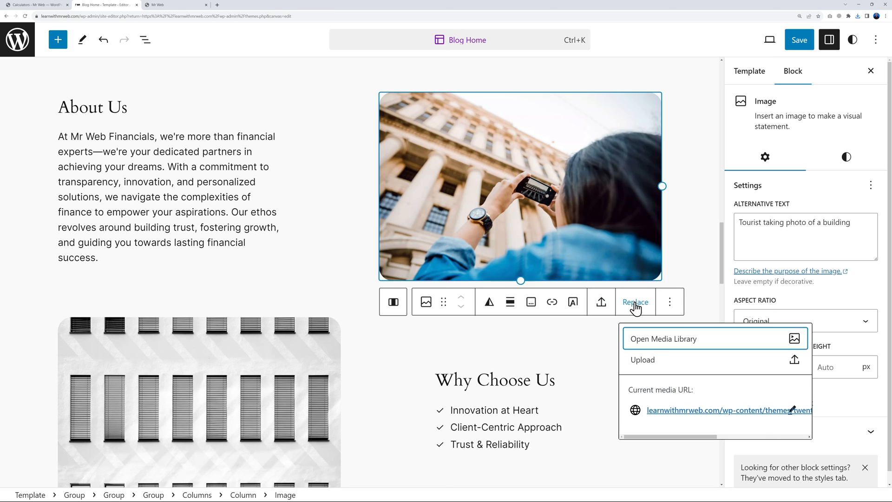
{"action": "left_click", "coordinate": [665, 342]}
{"action": "left_click", "coordinate": [61, 81]}
{"action": "left_click", "coordinate": [445, 267]}
{"action": "left_click", "coordinate": [138, 58]}
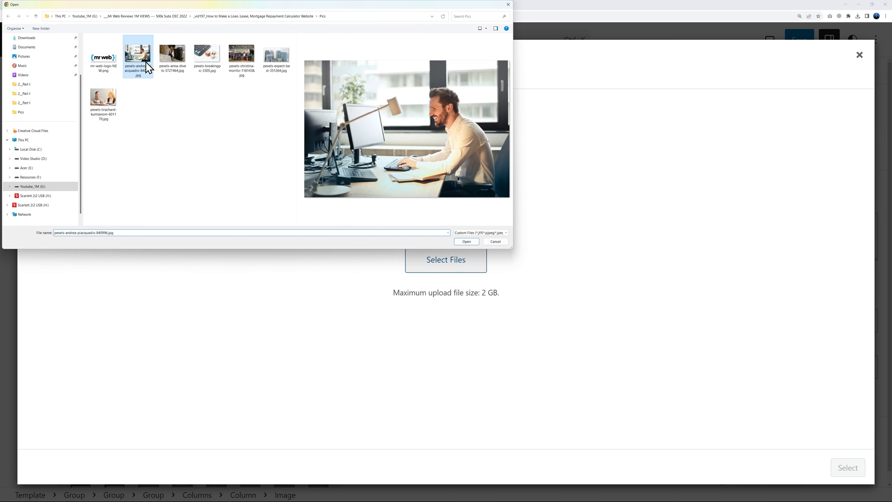
{"action": "left_click", "coordinate": [173, 57]}
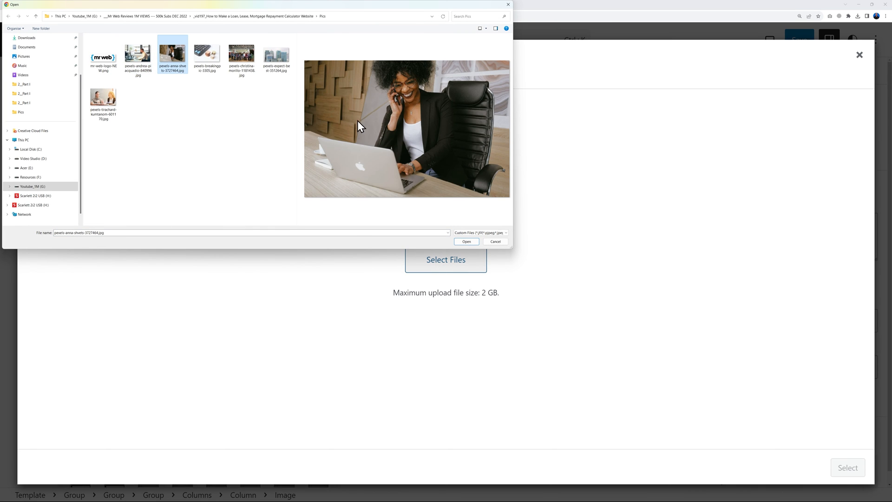
{"action": "left_click", "coordinate": [147, 70], "text": "ctrl"}
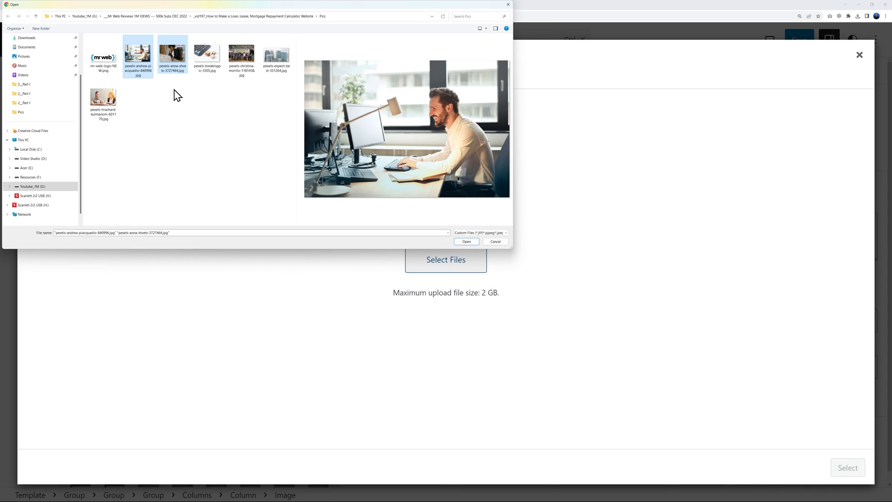
{"action": "left_click", "coordinate": [460, 243]}
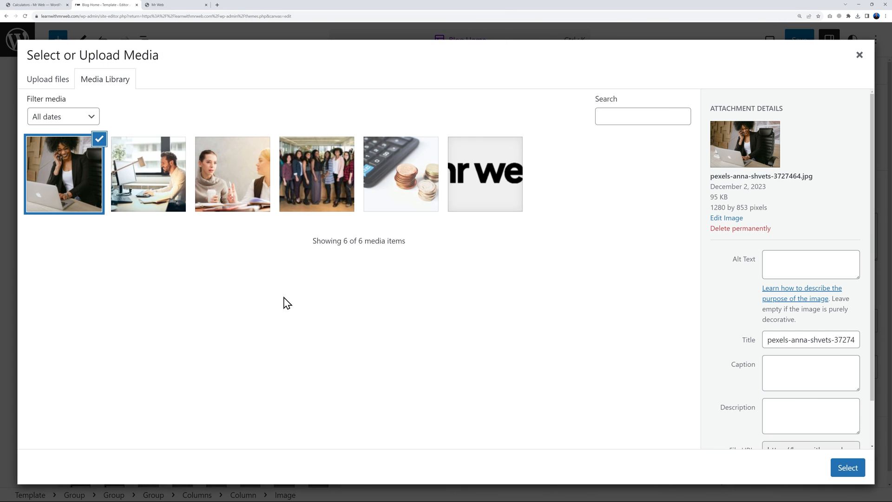
Put the man-at-desk photo in the image beside About Us
{"action": "left_click", "coordinate": [173, 210]}
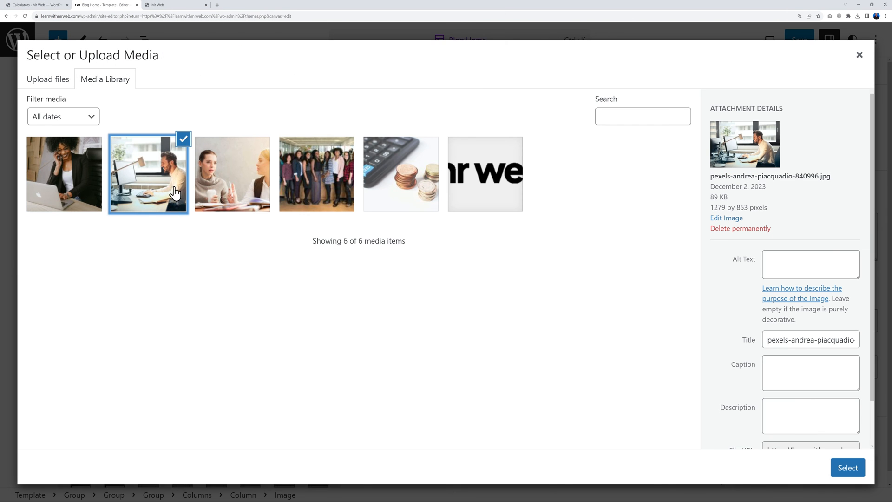
{"action": "left_click", "coordinate": [183, 5]}
{"action": "scroll", "coordinate": [571, 261], "scroll_direction": "down", "scroll_amount": 10}
{"action": "scroll", "coordinate": [571, 263], "scroll_direction": "down", "scroll_amount": 10}
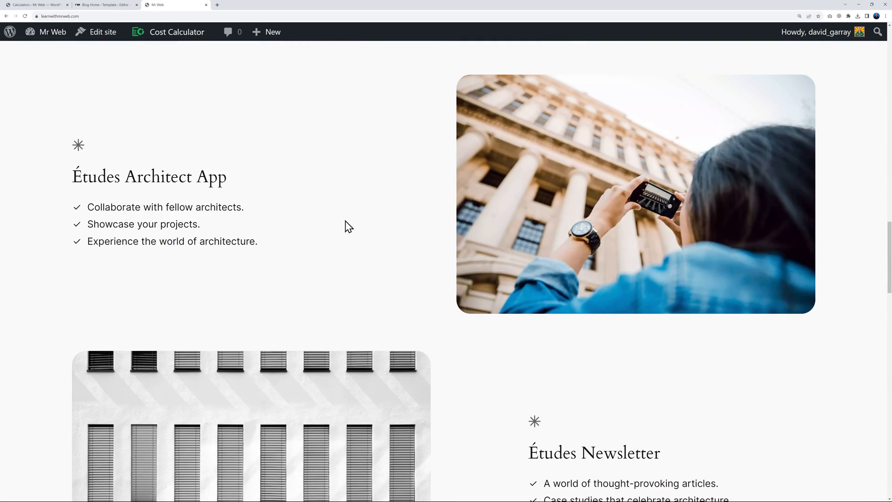
{"action": "scroll", "coordinate": [345, 222], "scroll_direction": "down", "scroll_amount": 4}
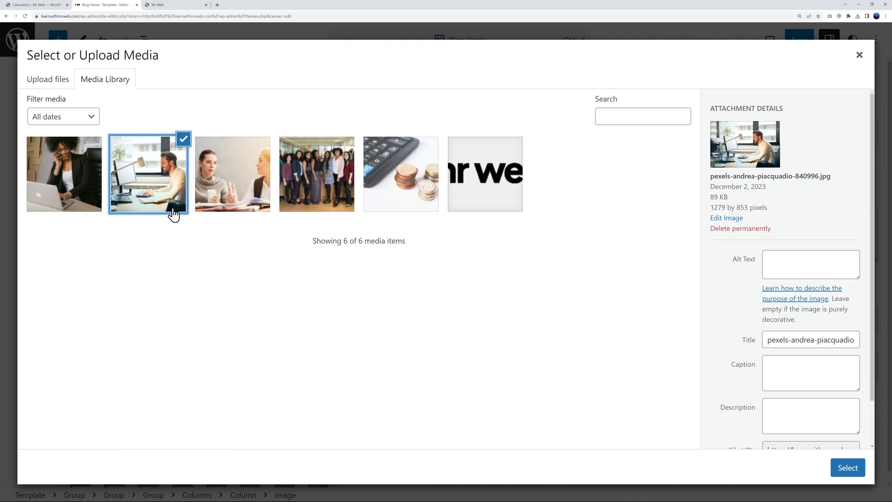
{"action": "left_click", "coordinate": [835, 469]}
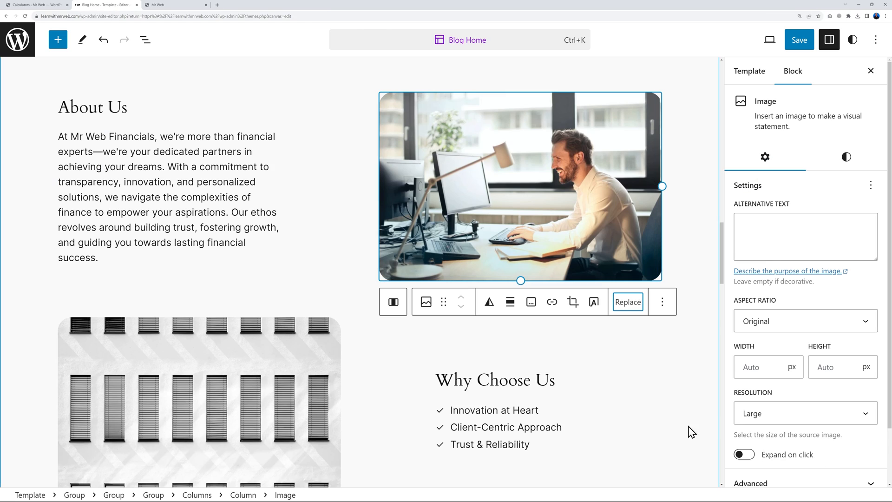
Replace the lower building photo with the woman-on-phone photo from the Media Library
{"action": "left_click", "coordinate": [292, 409]}
{"action": "left_click", "coordinate": [314, 297]}
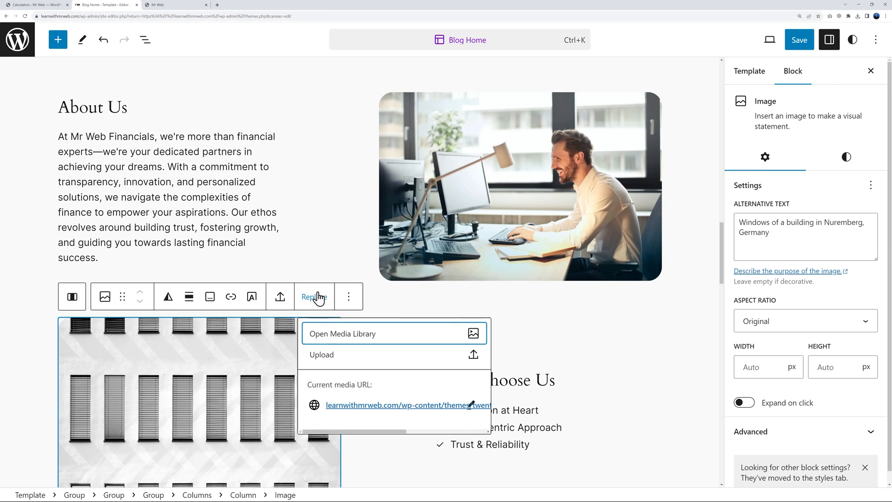
{"action": "left_click", "coordinate": [345, 344]}
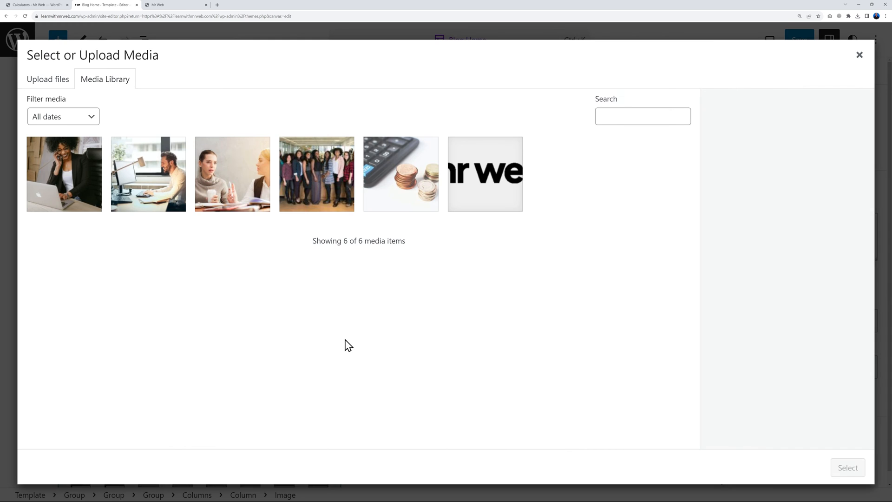
{"action": "left_click", "coordinate": [83, 209]}
{"action": "left_click", "coordinate": [847, 469]}
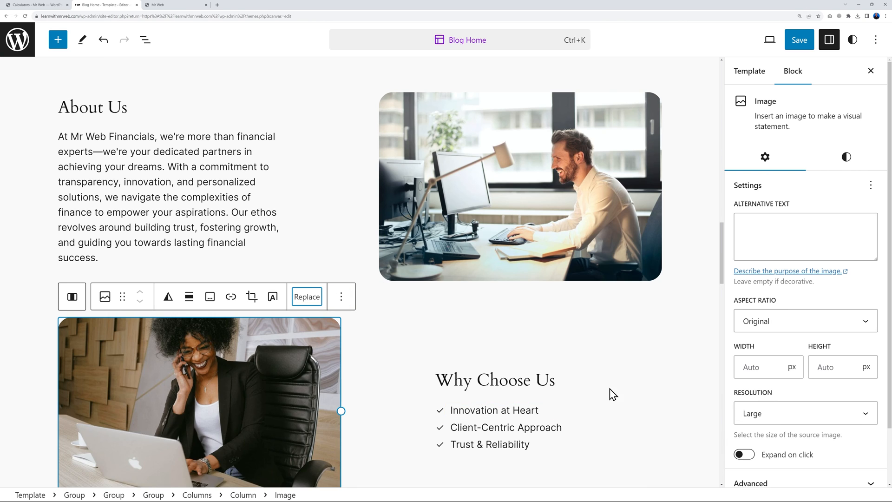
Save the site changes
{"action": "scroll", "coordinate": [548, 182], "scroll_direction": "up", "scroll_amount": 2}
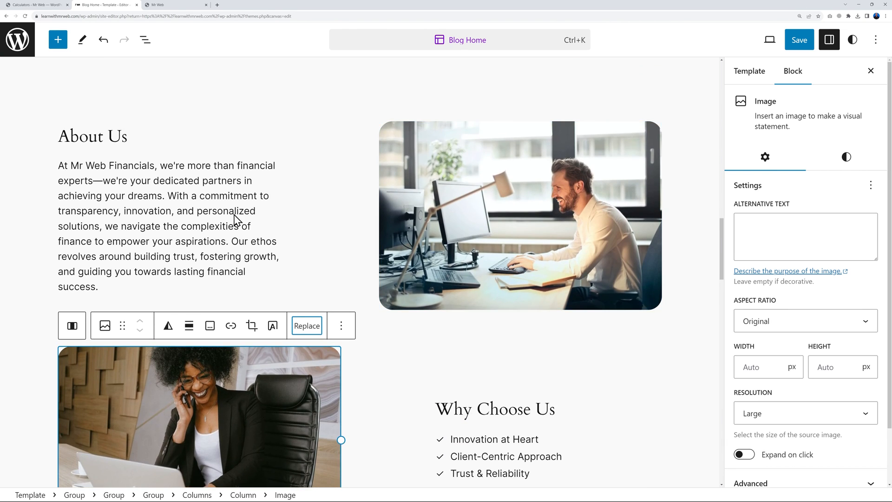
{"action": "scroll", "coordinate": [196, 244], "scroll_direction": "down", "scroll_amount": 3}
{"action": "left_click", "coordinate": [799, 42]}
{"action": "left_click", "coordinate": [777, 41]}
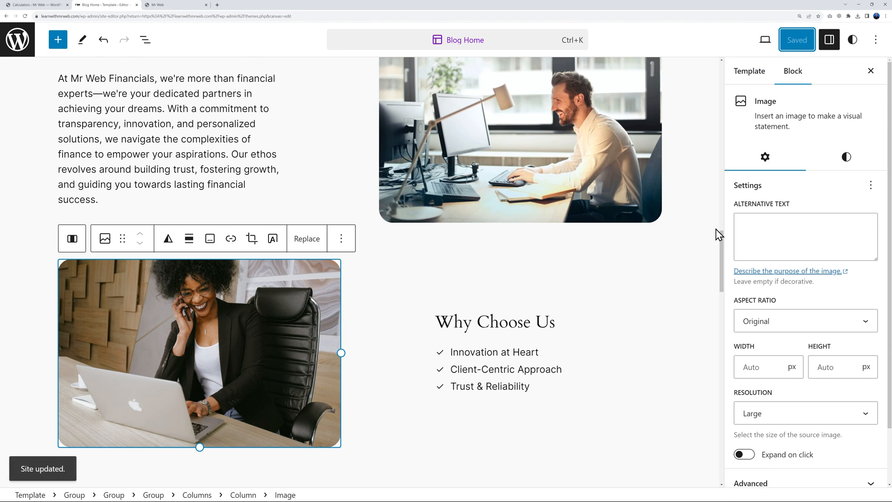
{"action": "left_click", "coordinate": [692, 317]}
{"action": "scroll", "coordinate": [694, 318], "scroll_direction": "up", "scroll_amount": 3}
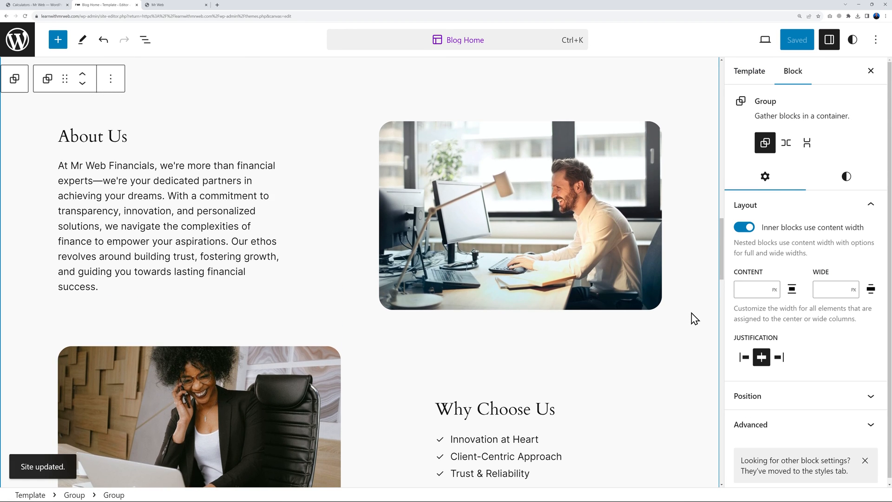
Undo the previous edit and delete the testimonial's avatar image
{"action": "scroll", "coordinate": [694, 319], "scroll_direction": "down", "scroll_amount": 10}
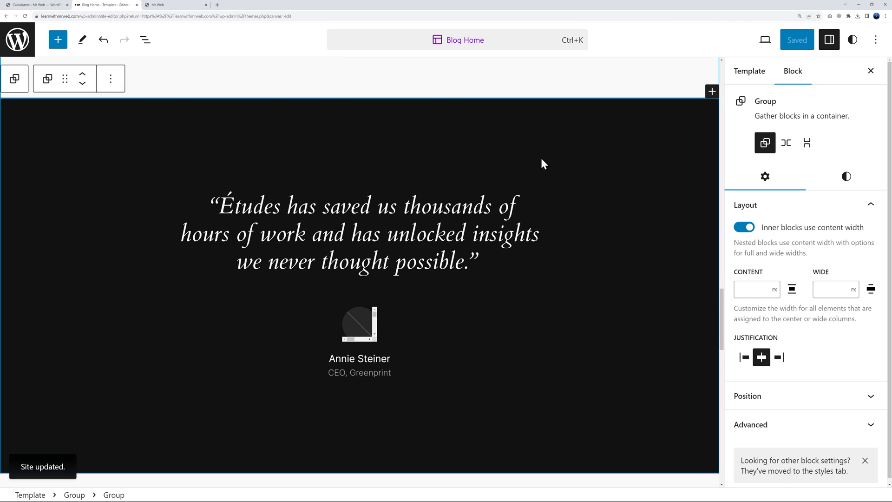
{"action": "key", "text": "ctrl+z"}
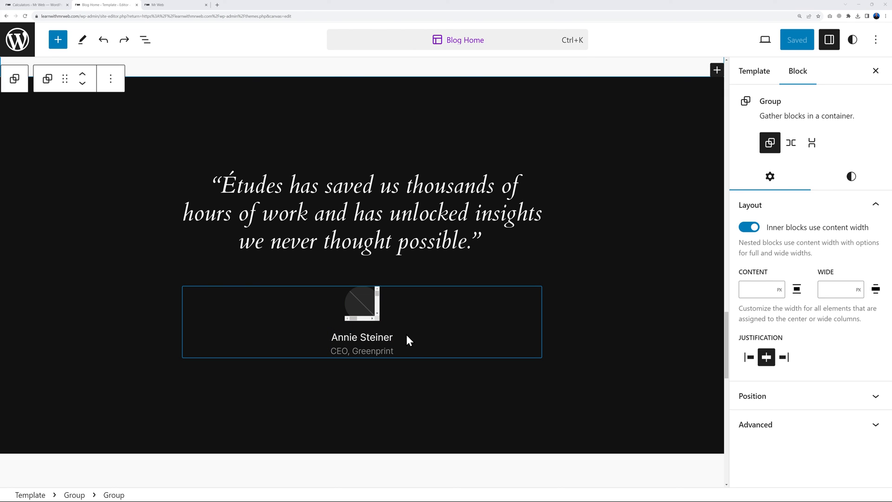
{"action": "left_click", "coordinate": [363, 303]}
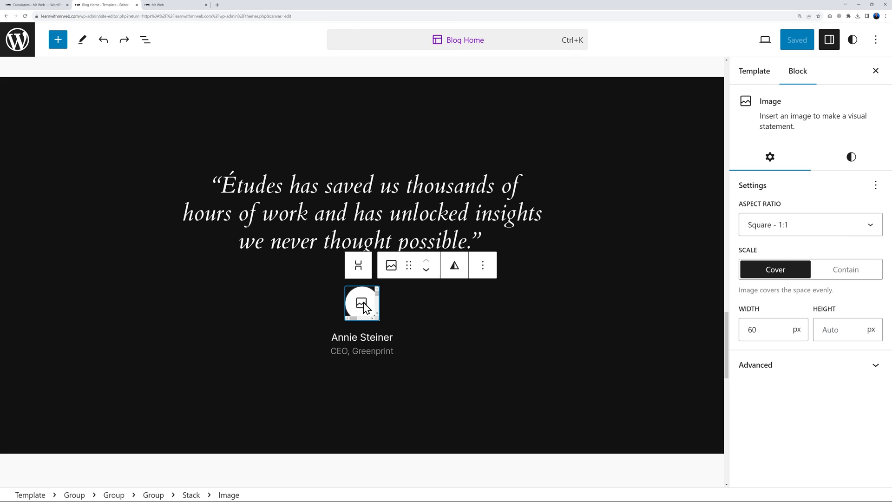
{"action": "left_click", "coordinate": [483, 265]}
{"action": "scroll", "coordinate": [526, 233], "scroll_direction": "down", "scroll_amount": 3}
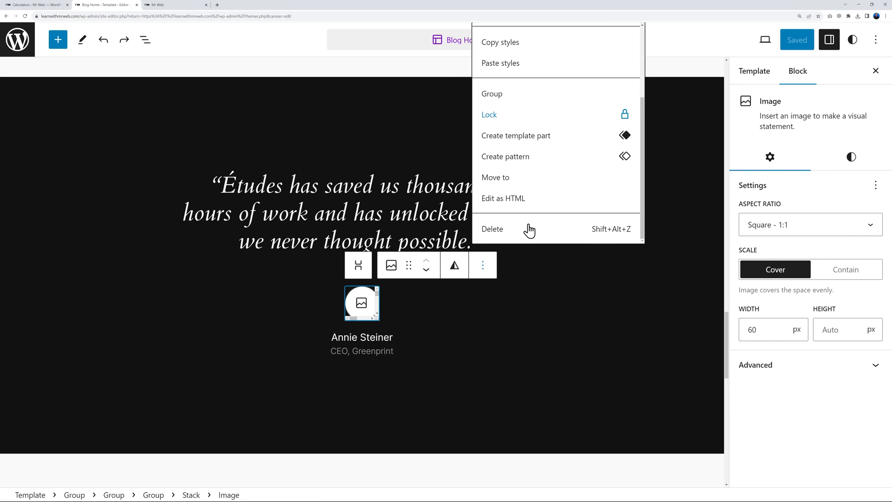
{"action": "left_click", "coordinate": [528, 230]}
Delete the testimonial's author name and job title paragraphs
{"action": "left_click", "coordinate": [381, 304]}
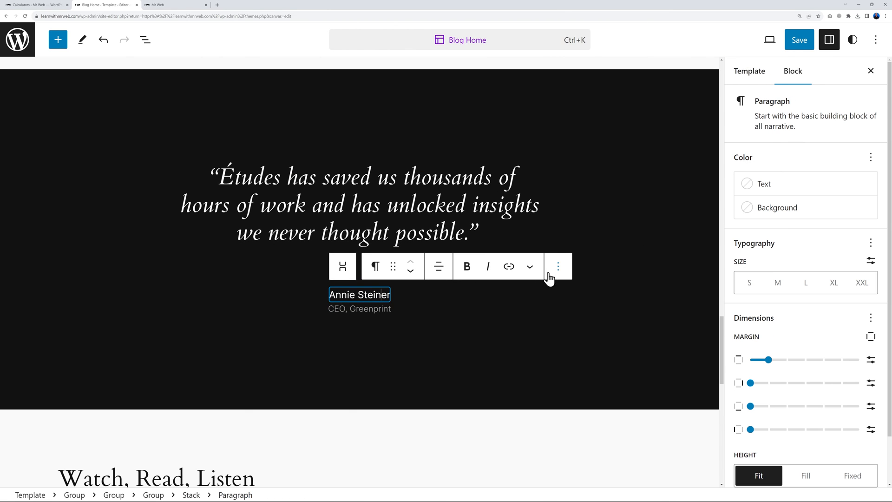
{"action": "left_click", "coordinate": [559, 267]}
{"action": "scroll", "coordinate": [613, 189], "scroll_direction": "down", "scroll_amount": 3}
{"action": "left_click", "coordinate": [593, 235]}
{"action": "left_click", "coordinate": [372, 291]}
{"action": "left_click", "coordinate": [560, 266]}
{"action": "scroll", "coordinate": [613, 209], "scroll_direction": "down", "scroll_amount": 3}
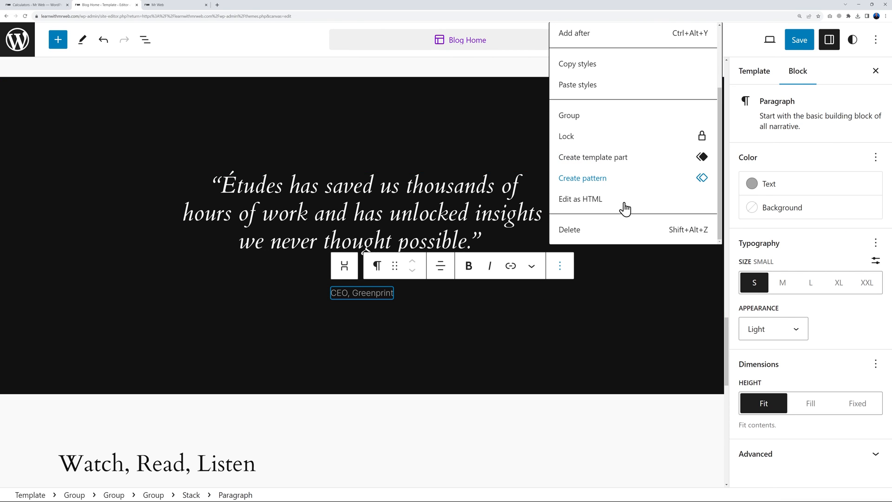
{"action": "left_click", "coordinate": [601, 234]}
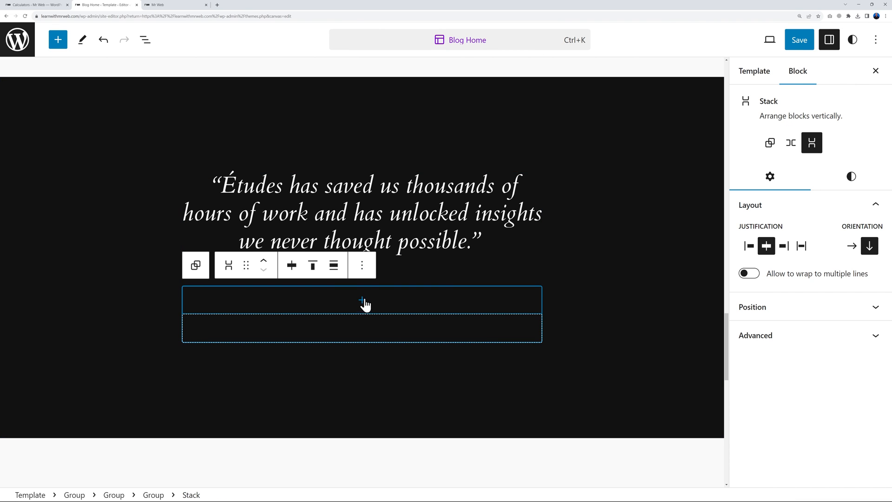
Add a Buttons block labelled 'Request a Quote' beneath the quote
{"action": "left_click", "coordinate": [363, 302]}
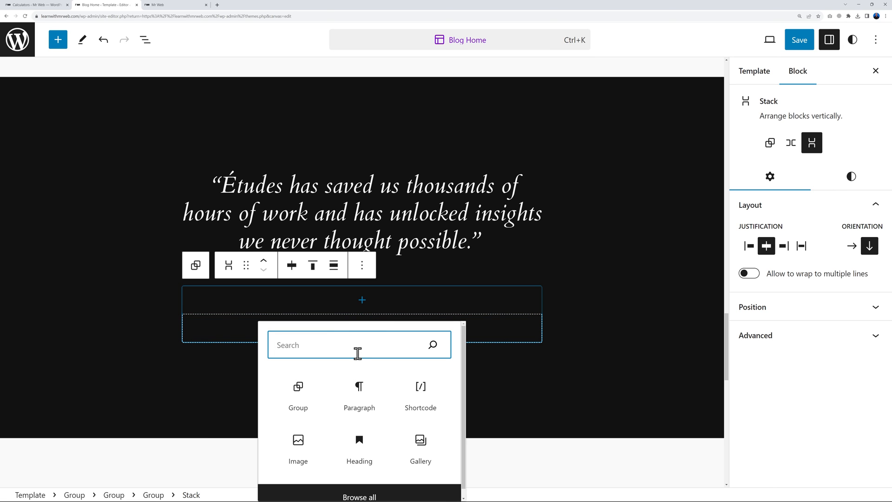
{"action": "type", "text": "button"}
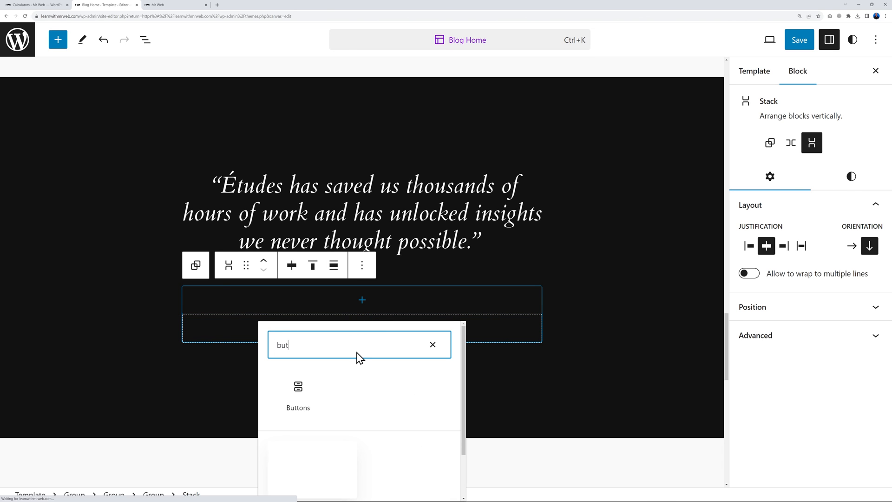
{"action": "left_click", "coordinate": [297, 396]}
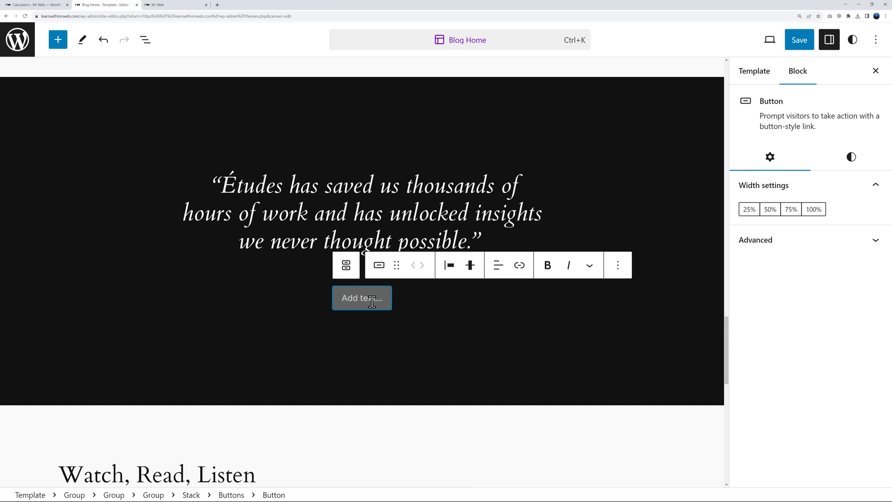
{"action": "type", "text": "Request"}
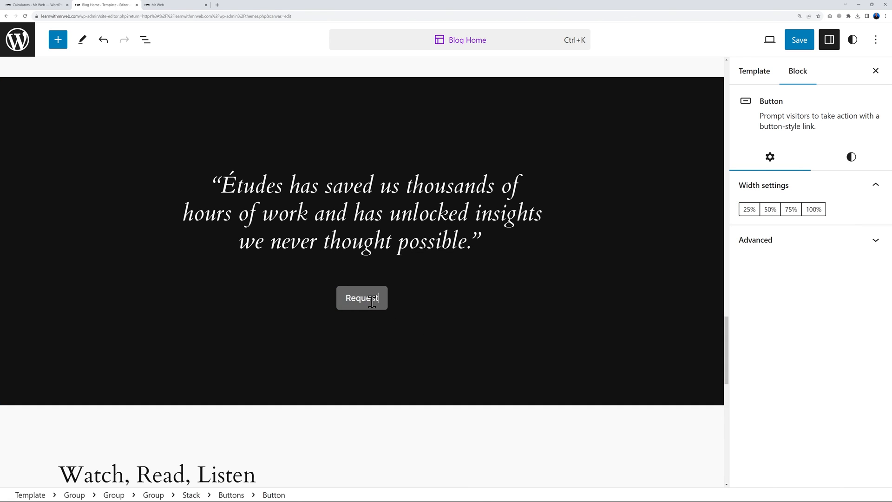
{"action": "type", "text": " a Quote"}
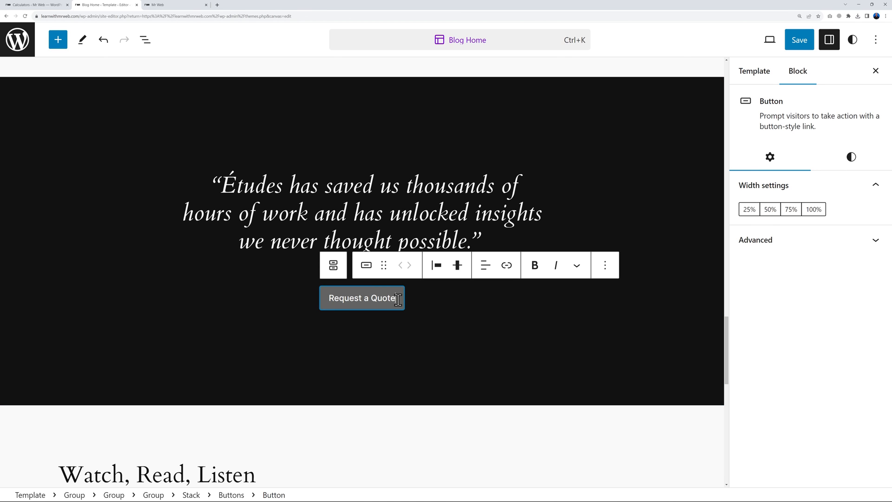
{"action": "scroll", "coordinate": [638, 321], "scroll_direction": "up", "scroll_amount": 5}
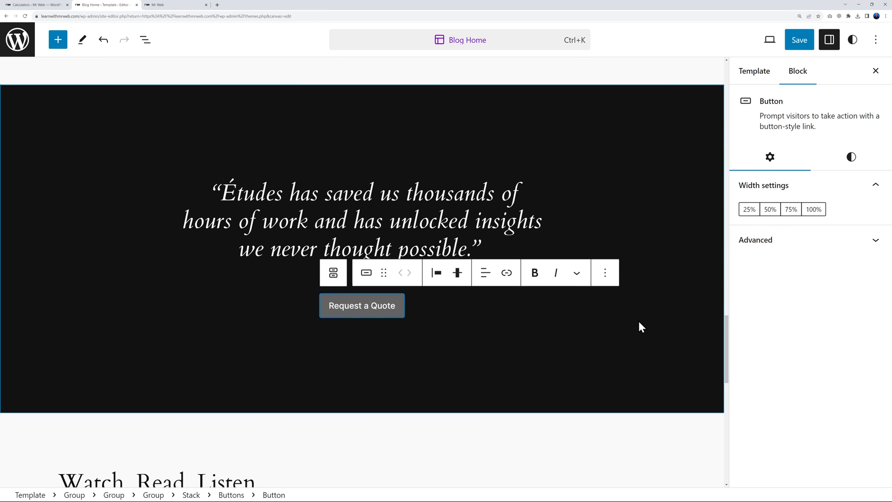
{"action": "scroll", "coordinate": [637, 325], "scroll_direction": "up", "scroll_amount": 3}
{"action": "scroll", "coordinate": [635, 325], "scroll_direction": "down", "scroll_amount": 5}
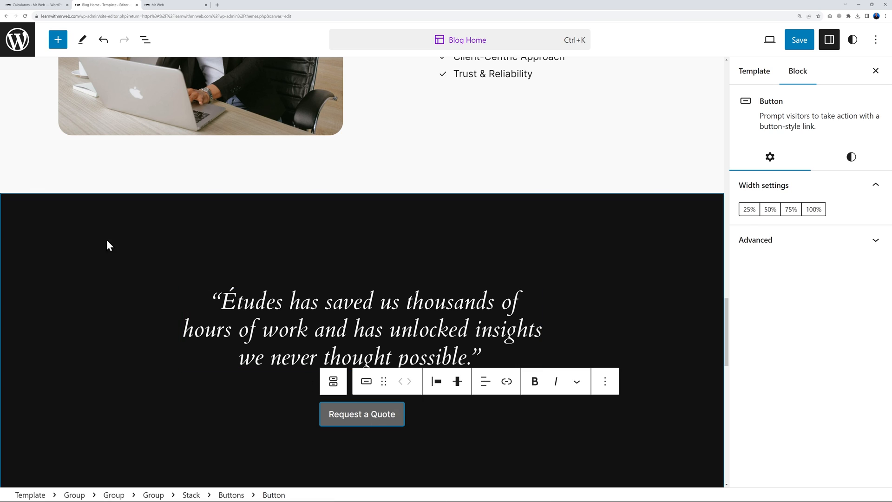
Set the testimonial section's background colour to tan Accent / Two
{"action": "left_click", "coordinate": [86, 218]}
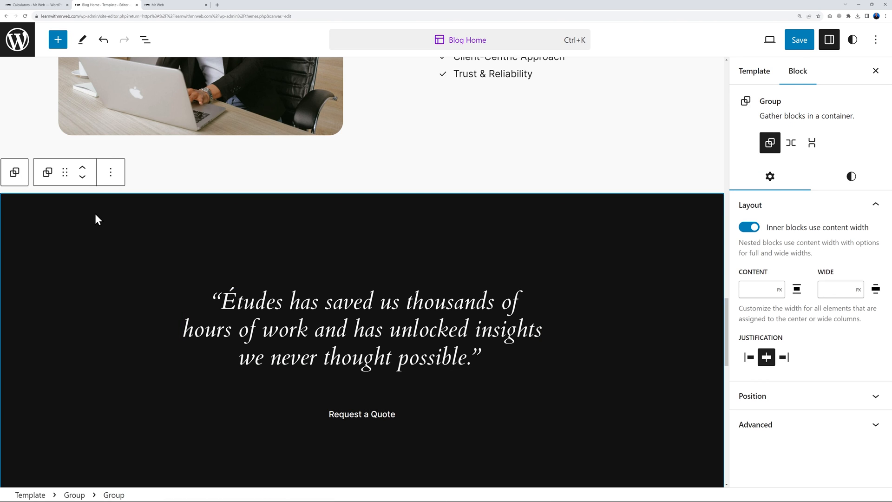
{"action": "left_click", "coordinate": [850, 178]}
{"action": "left_click", "coordinate": [796, 265]}
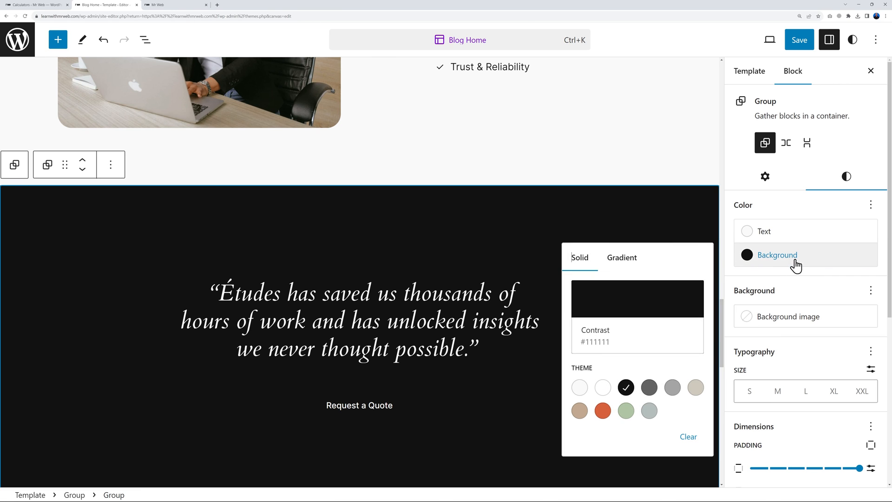
{"action": "left_click", "coordinate": [626, 411]}
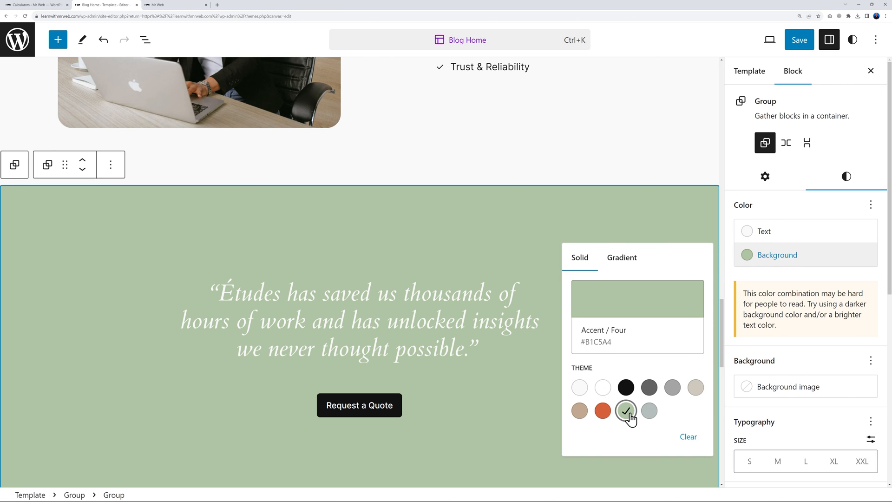
{"action": "left_click", "coordinate": [602, 410]}
{"action": "left_click", "coordinate": [580, 411]}
{"action": "left_click", "coordinate": [602, 411]}
{"action": "left_click", "coordinate": [580, 411]}
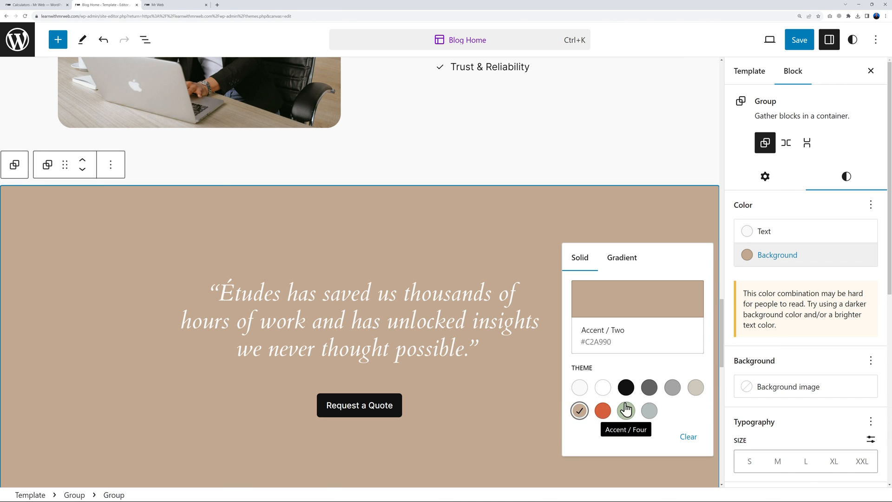
{"action": "scroll", "coordinate": [498, 403], "scroll_direction": "down", "scroll_amount": 1}
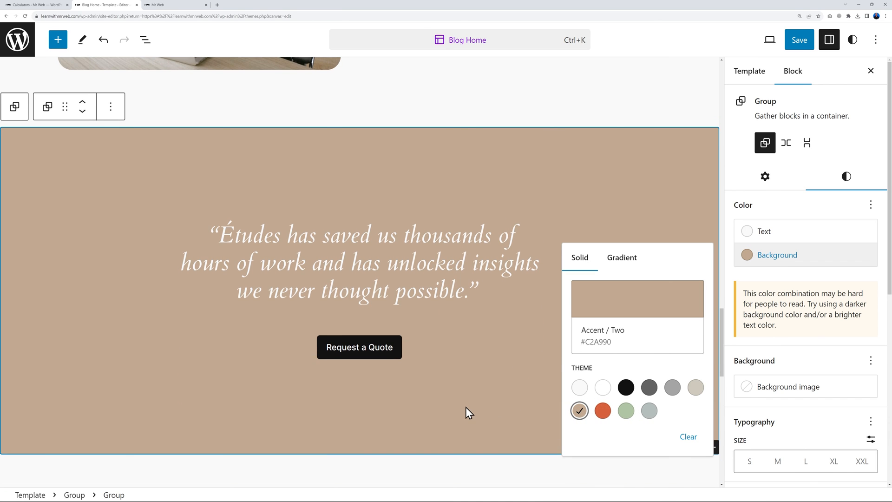
{"action": "left_click", "coordinate": [466, 407]}
{"action": "left_click", "coordinate": [637, 259]}
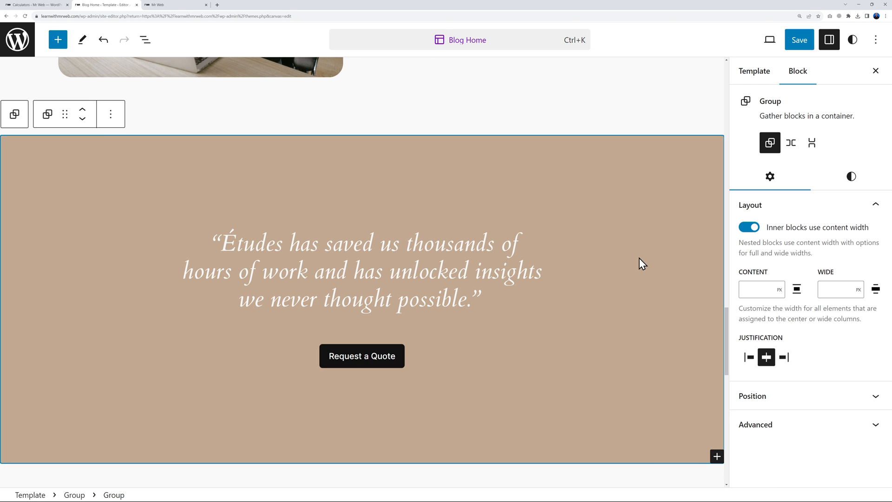
{"action": "scroll", "coordinate": [638, 261], "scroll_direction": "down", "scroll_amount": 1}
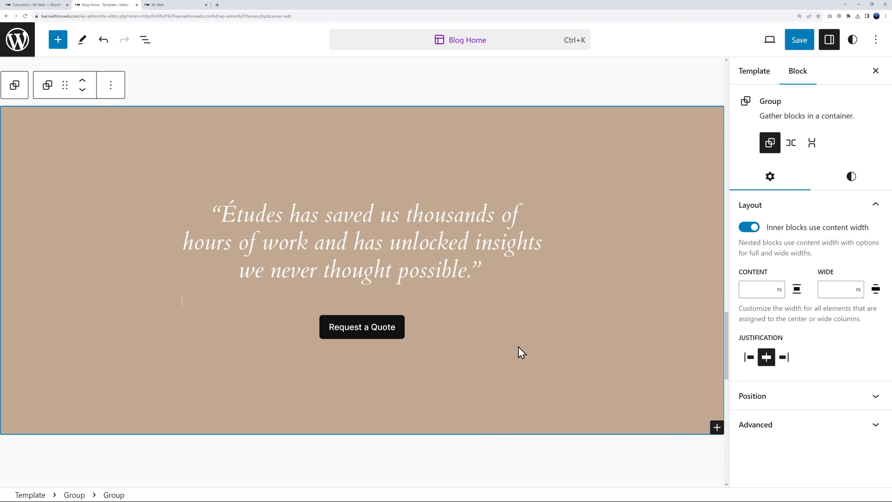
Replace the quote with the pasted Mr Web Financials testimonial and make its text black
{"action": "triple_click", "coordinate": [366, 238]}
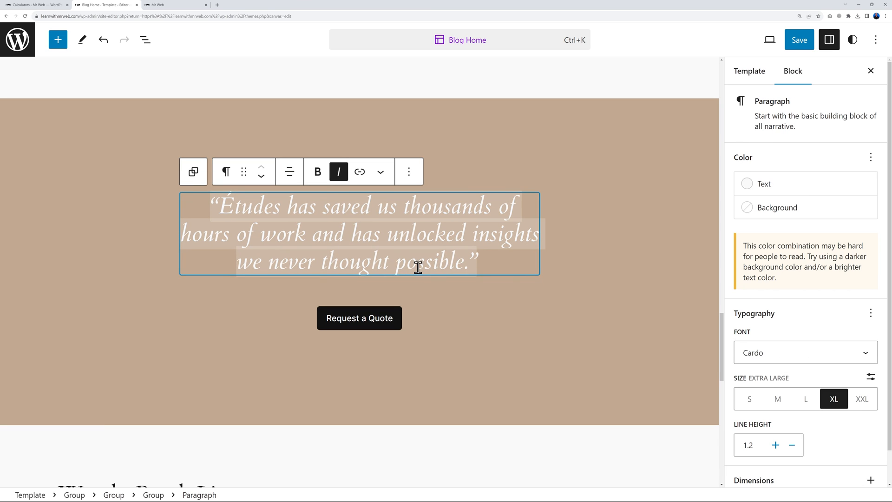
{"action": "double_click", "coordinate": [444, 263]}
{"action": "left_click", "coordinate": [465, 266]}
{"action": "left_click_drag", "start_coordinate": [462, 264], "coordinate": [224, 209]}
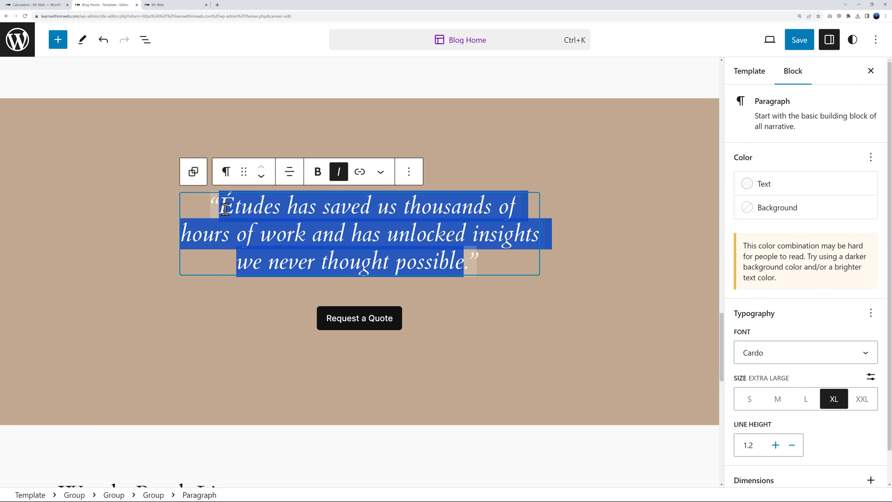
{"action": "type", "text": "Mr Web Financials made financing seamless and personalized. Trustworthy experts delivering tailored solutions"}
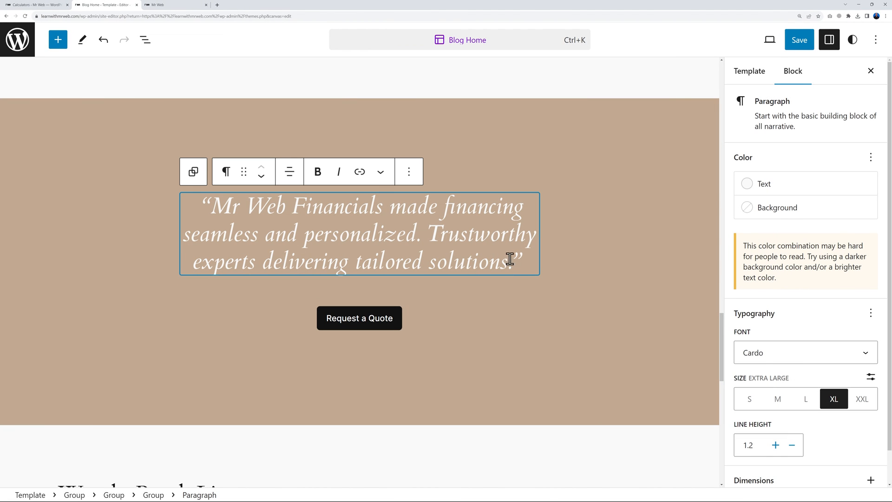
{"action": "left_click", "coordinate": [769, 192]}
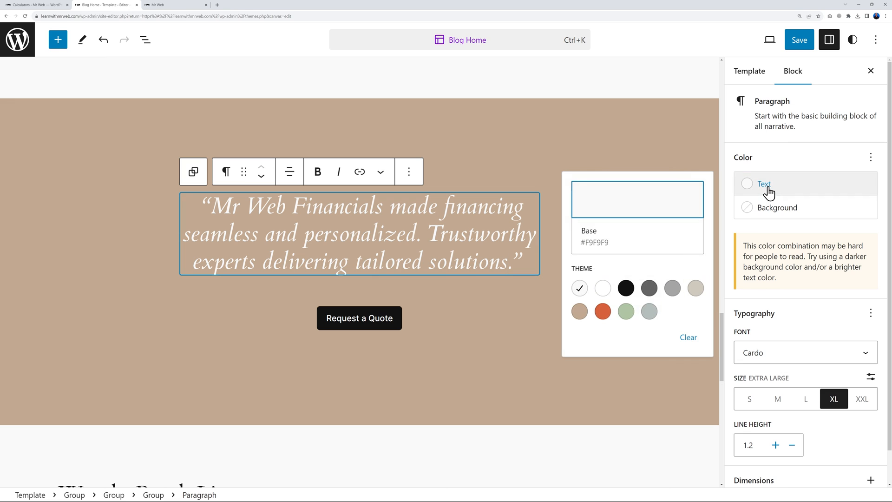
{"action": "left_click", "coordinate": [627, 290]}
{"action": "left_click", "coordinate": [515, 308]}
{"action": "left_click", "coordinate": [496, 307]}
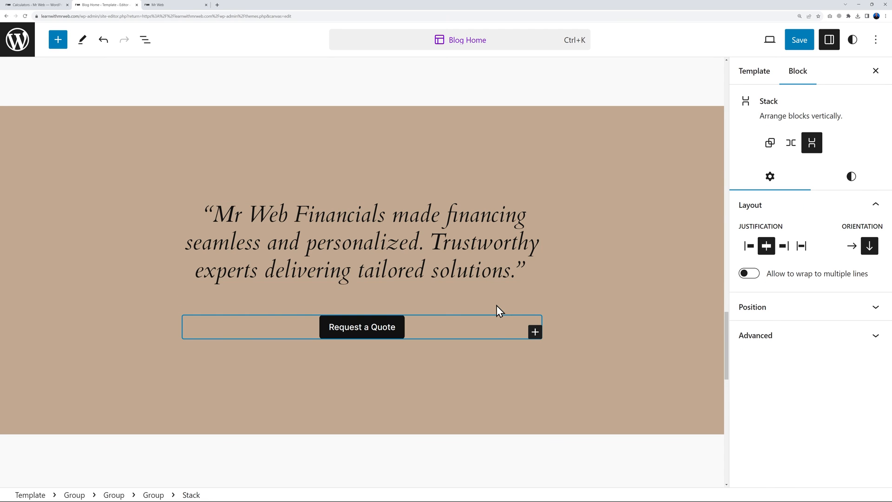
{"action": "left_click", "coordinate": [377, 327]}
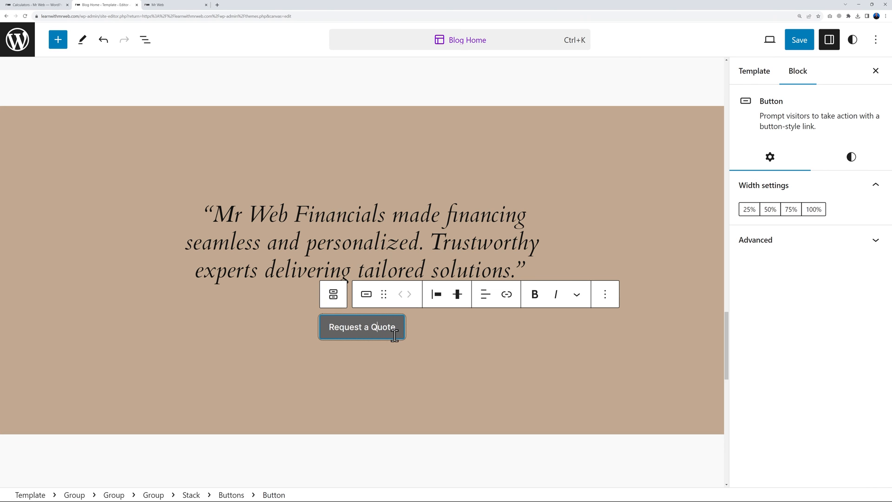
Copy the Loan Application page's address from the Pages list
{"action": "scroll", "coordinate": [623, 263], "scroll_direction": "up", "scroll_amount": 20}
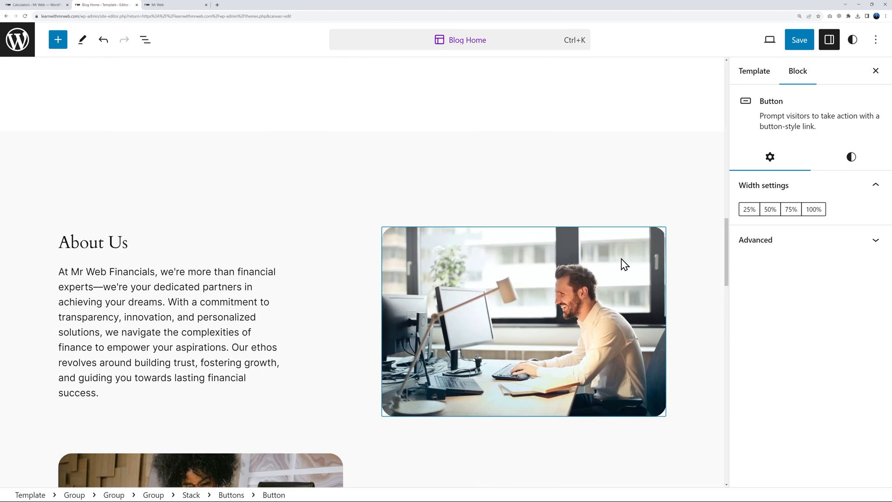
{"action": "scroll", "coordinate": [618, 263], "scroll_direction": "up", "scroll_amount": 5}
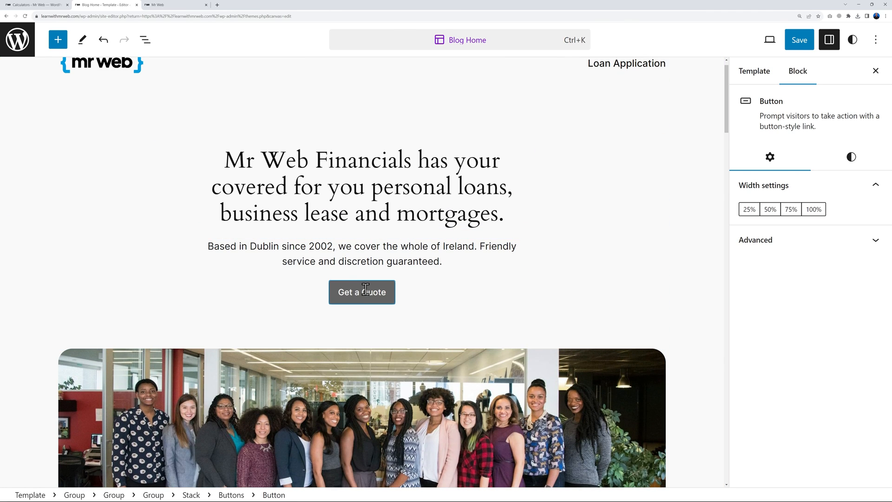
{"action": "left_click", "coordinate": [53, 9]}
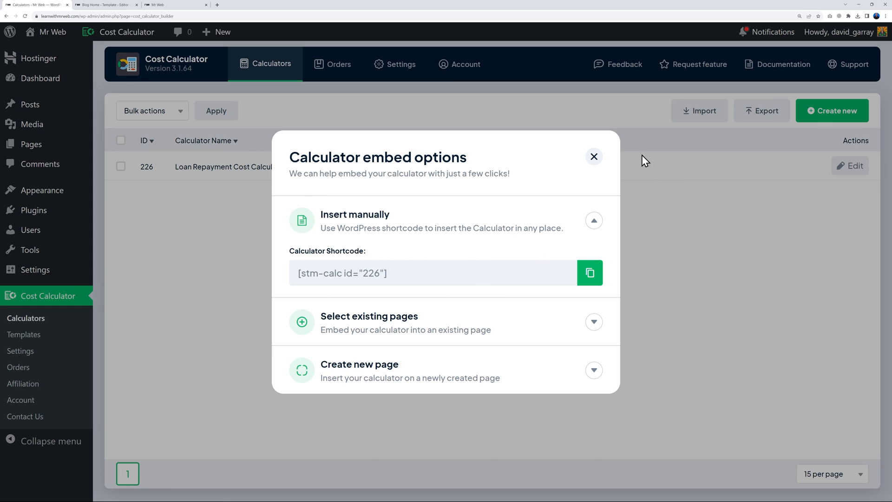
{"action": "left_click", "coordinate": [595, 157]}
{"action": "left_click", "coordinate": [40, 145]}
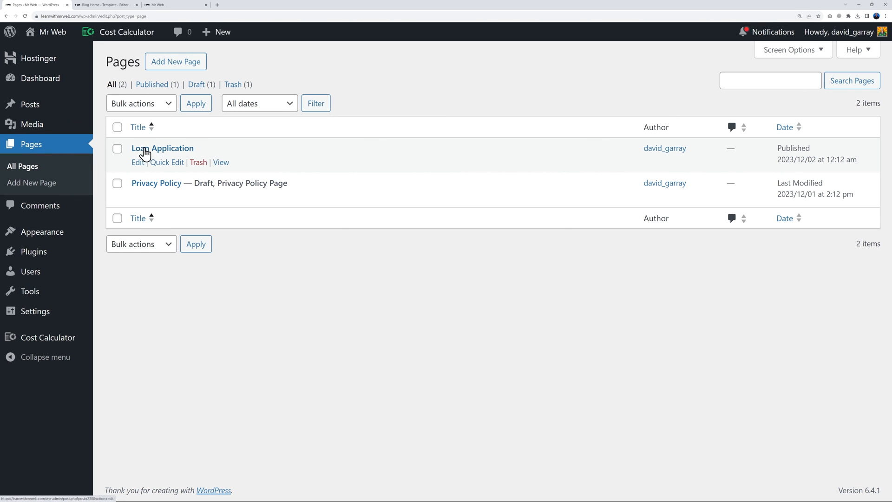
{"action": "right_click", "coordinate": [221, 163]}
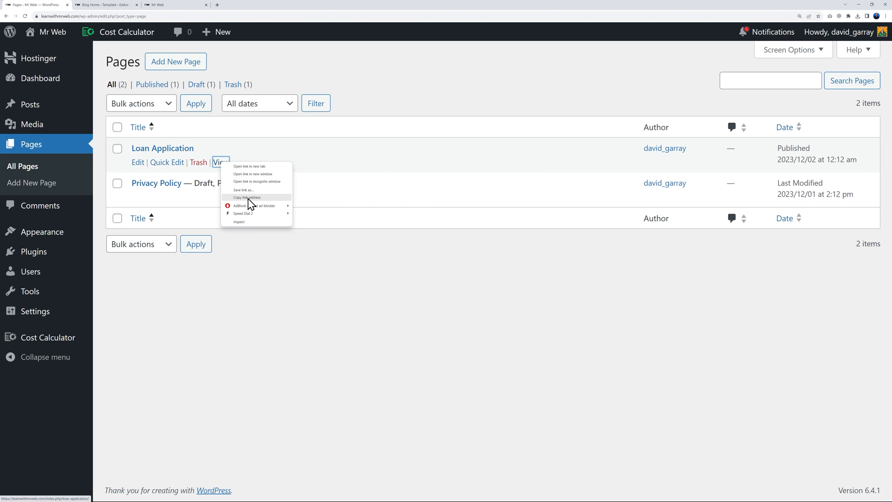
{"action": "left_click", "coordinate": [249, 198]}
Link the Get a Quote button to the Loan Application page
{"action": "left_click", "coordinate": [116, 5]}
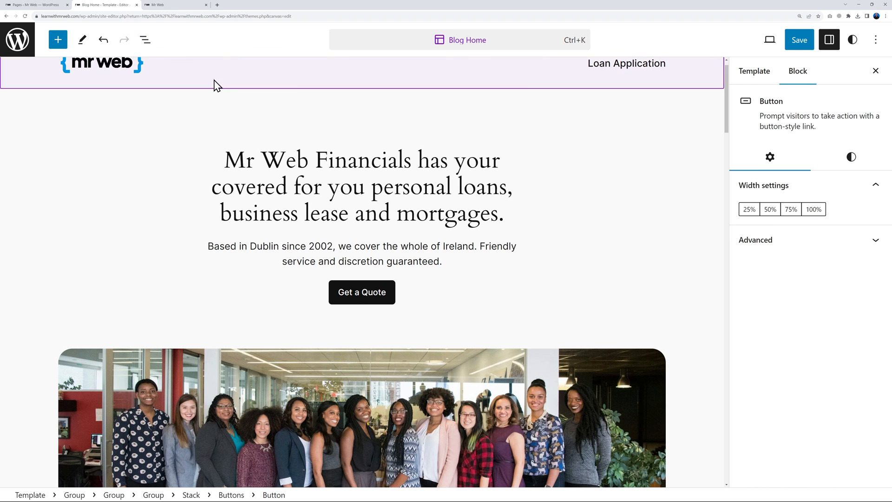
{"action": "left_click", "coordinate": [390, 292]}
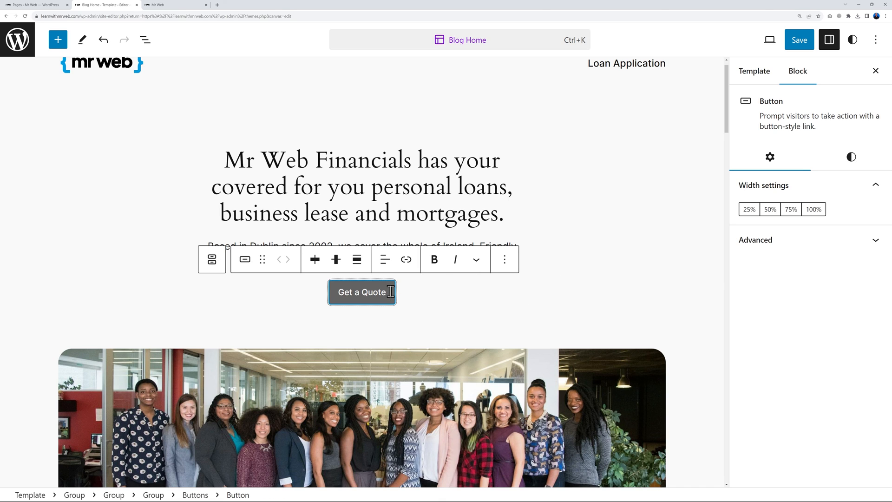
{"action": "left_click", "coordinate": [407, 263]}
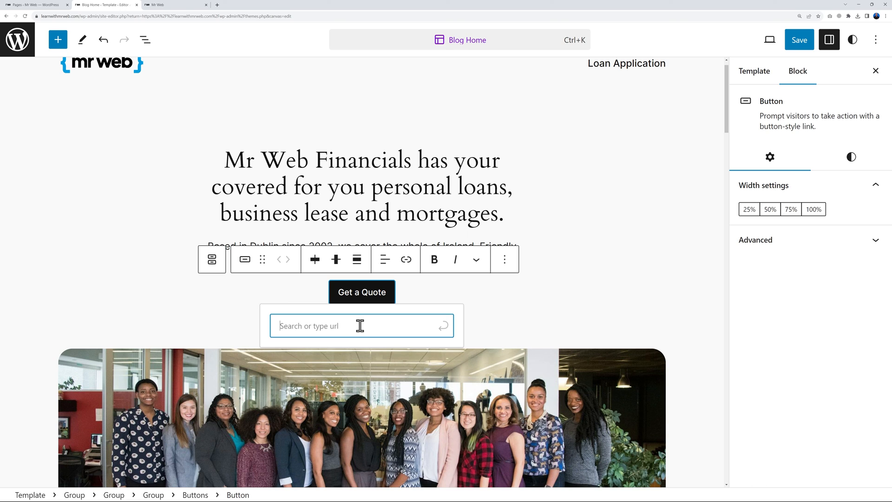
{"action": "key", "text": "ctrl+v"}
{"action": "left_click", "coordinate": [444, 327]}
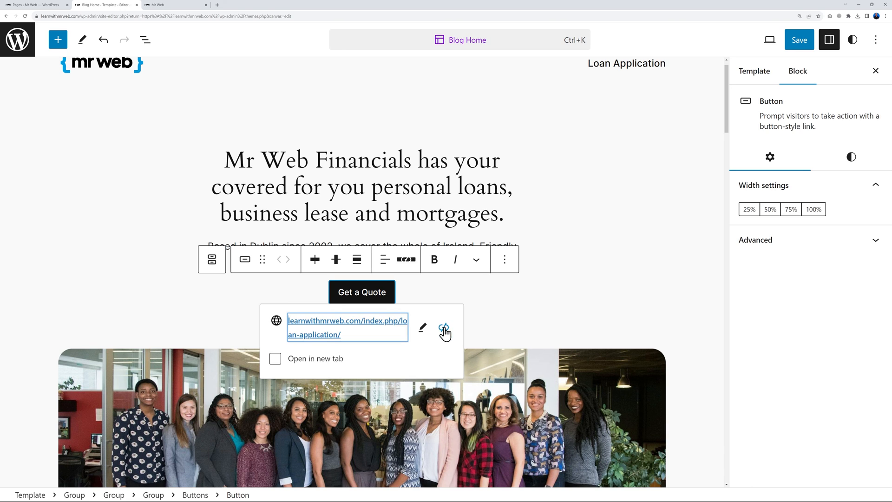
Link the Request a Quote button to the Loan Application page and save the Blog Home template
{"action": "left_click", "coordinate": [507, 307]}
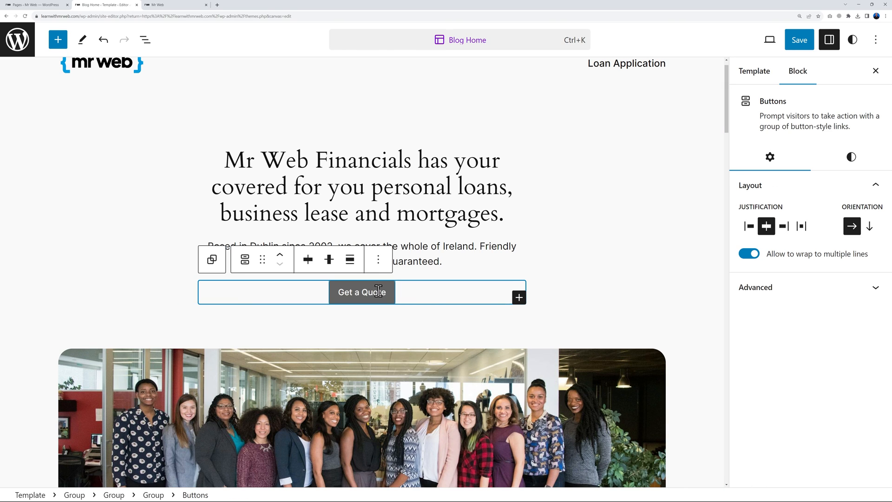
{"action": "scroll", "coordinate": [673, 299], "scroll_direction": "down", "scroll_amount": 7}
{"action": "scroll", "coordinate": [677, 299], "scroll_direction": "down", "scroll_amount": 15}
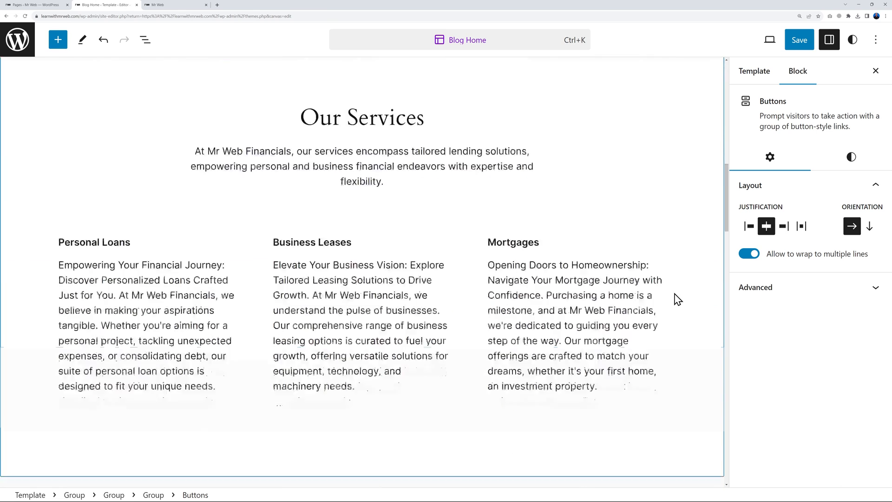
{"action": "scroll", "coordinate": [677, 300], "scroll_direction": "up", "scroll_amount": 2}
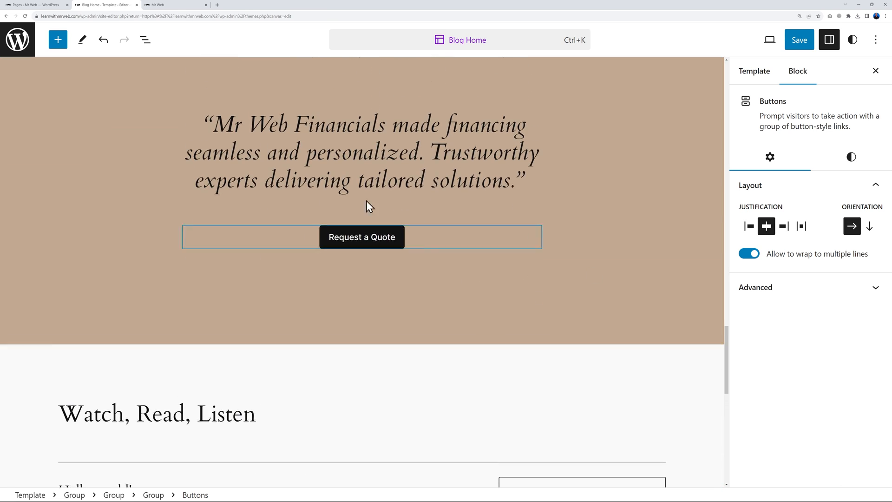
{"action": "left_click", "coordinate": [374, 242]}
{"action": "left_click", "coordinate": [506, 207]}
{"action": "key", "text": "ctrl+v"}
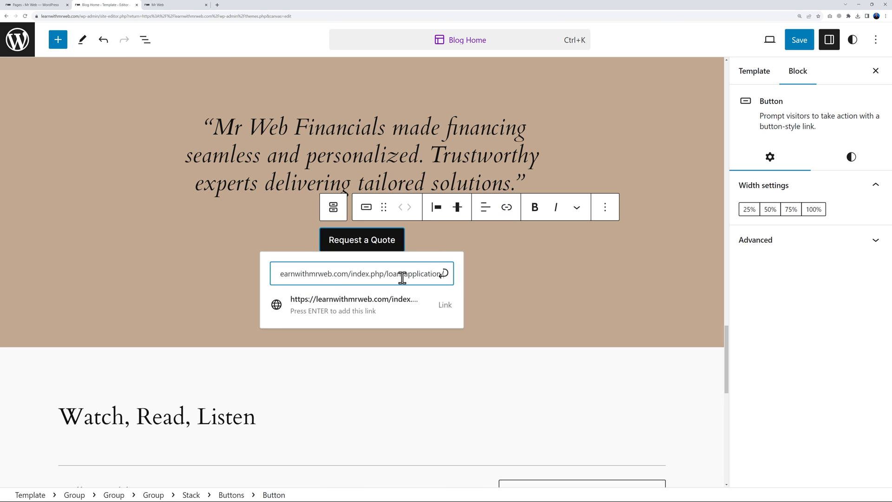
{"action": "left_click", "coordinate": [443, 274]}
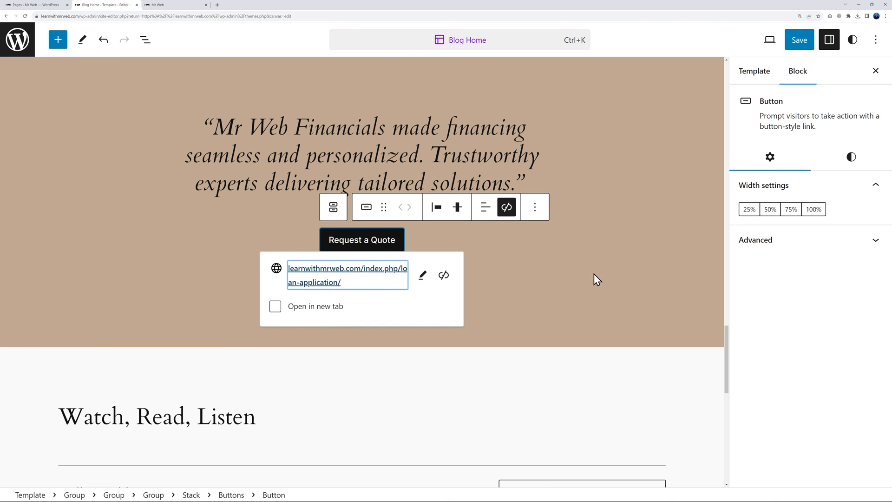
{"action": "left_click", "coordinate": [584, 384]}
{"action": "left_click", "coordinate": [794, 46]}
{"action": "left_click", "coordinate": [793, 46]}
Delete the Watch, Read, Listen posts section from the Blog Home template
{"action": "scroll", "coordinate": [614, 359], "scroll_direction": "down", "scroll_amount": 3}
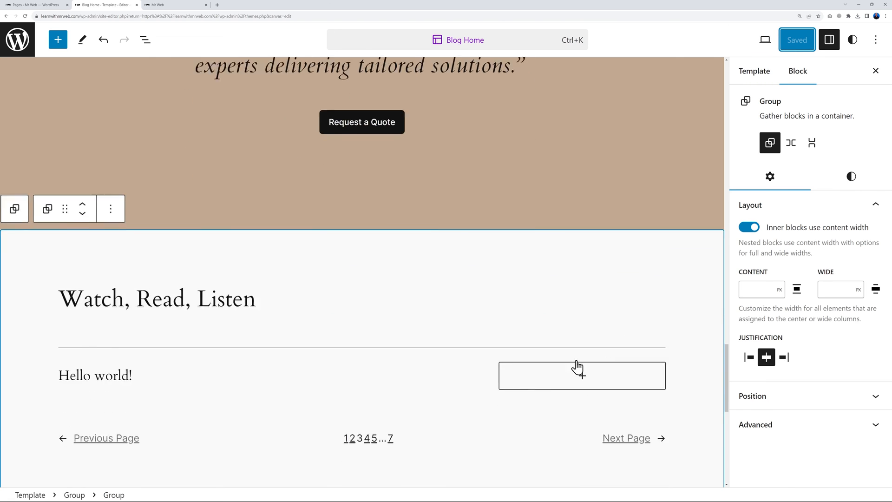
{"action": "scroll", "coordinate": [460, 397], "scroll_direction": "down", "scroll_amount": 10}
{"action": "scroll", "coordinate": [501, 403], "scroll_direction": "up", "scroll_amount": 4}
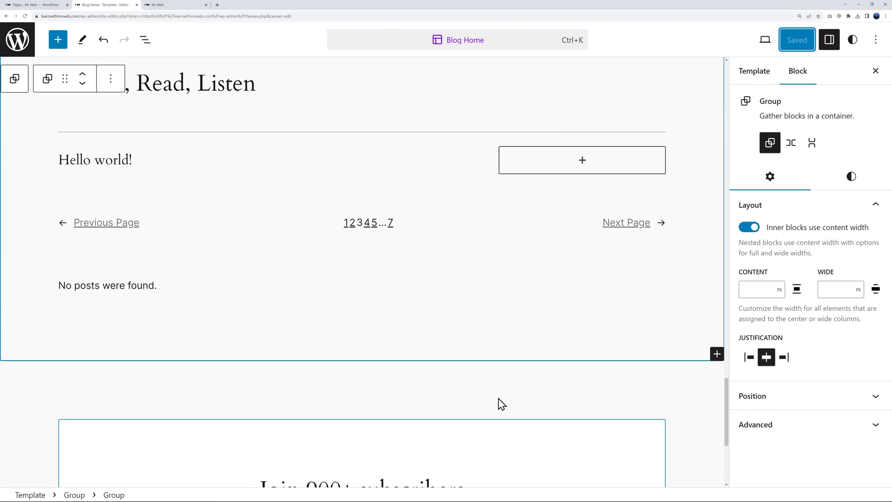
{"action": "scroll", "coordinate": [501, 404], "scroll_direction": "up", "scroll_amount": 5}
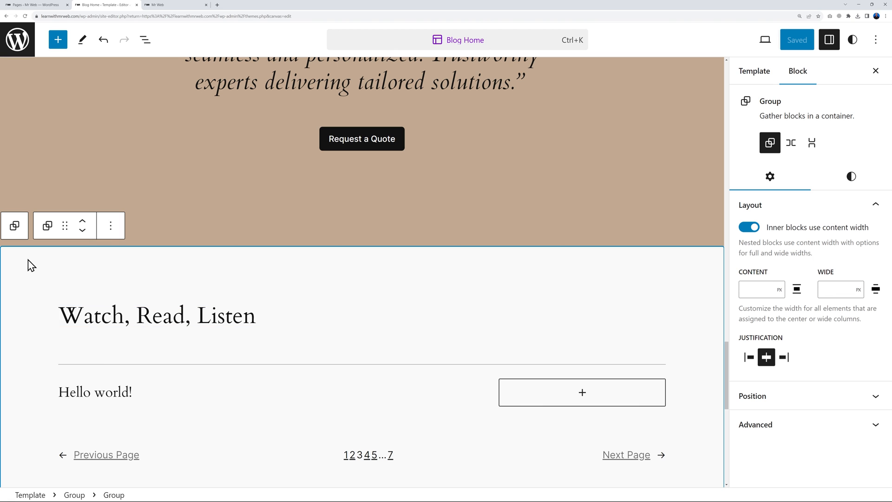
{"action": "left_click", "coordinate": [117, 227]}
{"action": "scroll", "coordinate": [172, 363], "scroll_direction": "down", "scroll_amount": 2}
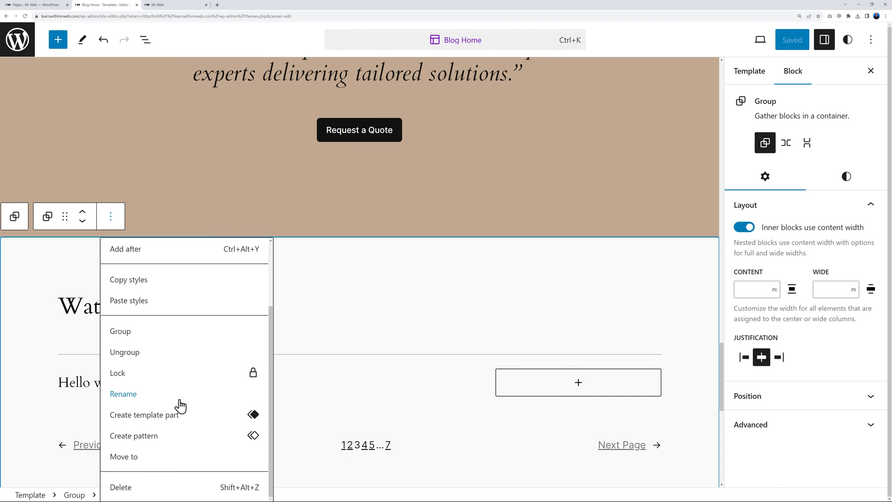
{"action": "left_click", "coordinate": [159, 485]}
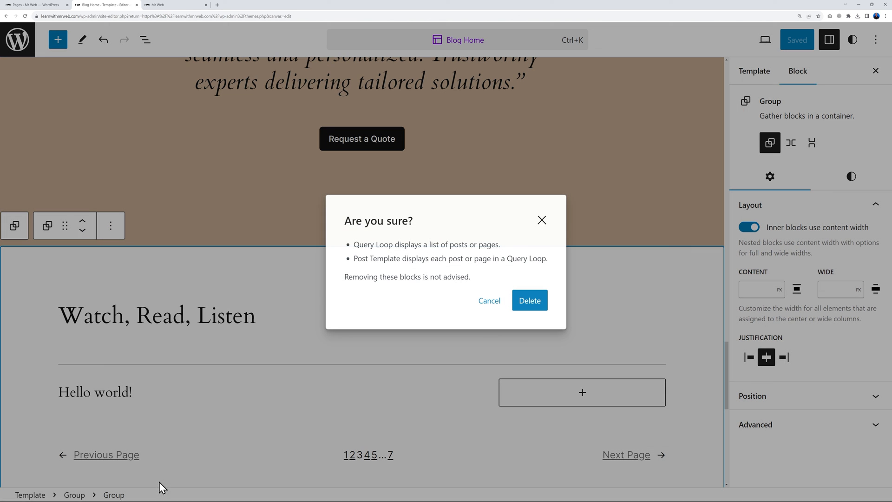
{"action": "left_click", "coordinate": [529, 304]}
Delete the Join 900+ subscribers section and save the Blog Home template
{"action": "scroll", "coordinate": [245, 375], "scroll_direction": "down", "scroll_amount": 2}
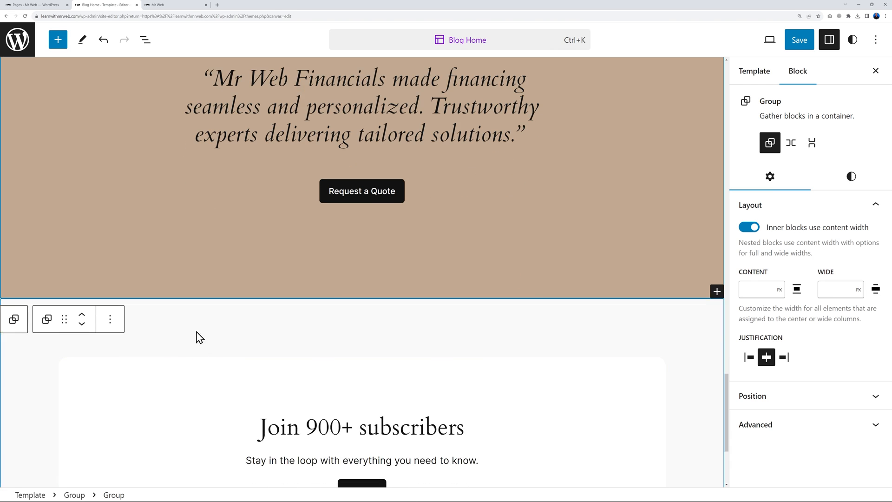
{"action": "left_click", "coordinate": [187, 313]}
{"action": "left_click", "coordinate": [111, 278]}
{"action": "scroll", "coordinate": [219, 199], "scroll_direction": "down", "scroll_amount": 5}
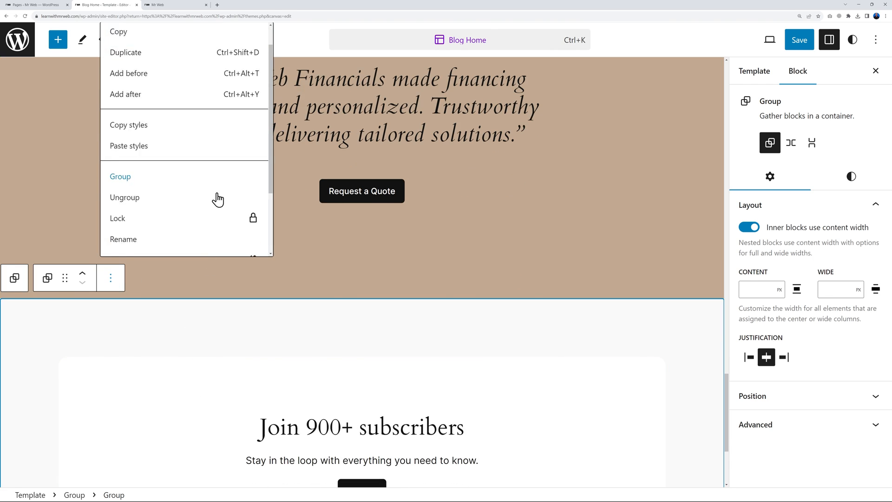
{"action": "left_click", "coordinate": [175, 238]}
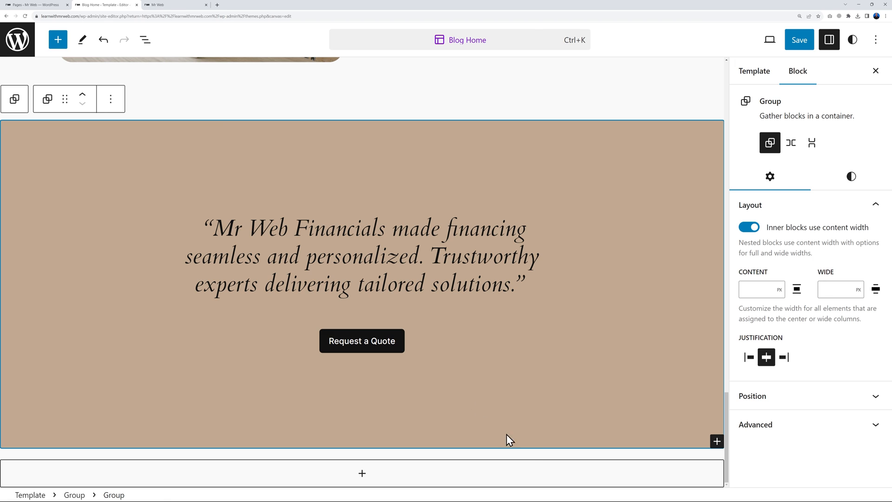
{"action": "left_click", "coordinate": [796, 48]}
{"action": "left_click", "coordinate": [794, 43]}
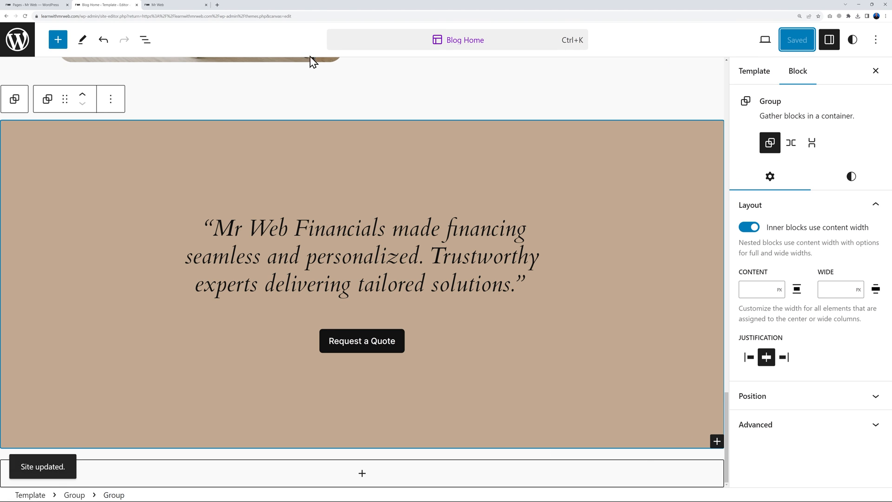
On the live homepage, confirm Request a Quote opens the Loan Application page
{"action": "left_click", "coordinate": [175, 5]}
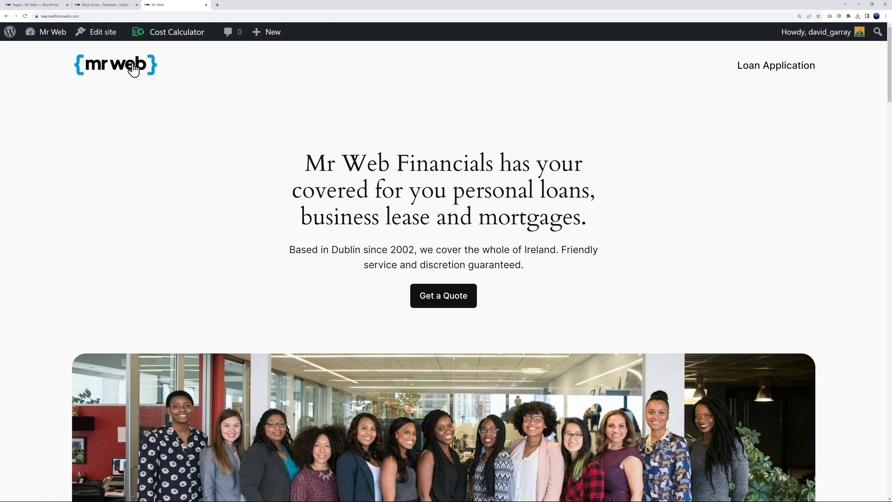
{"action": "scroll", "coordinate": [740, 209], "scroll_direction": "down", "scroll_amount": 1}
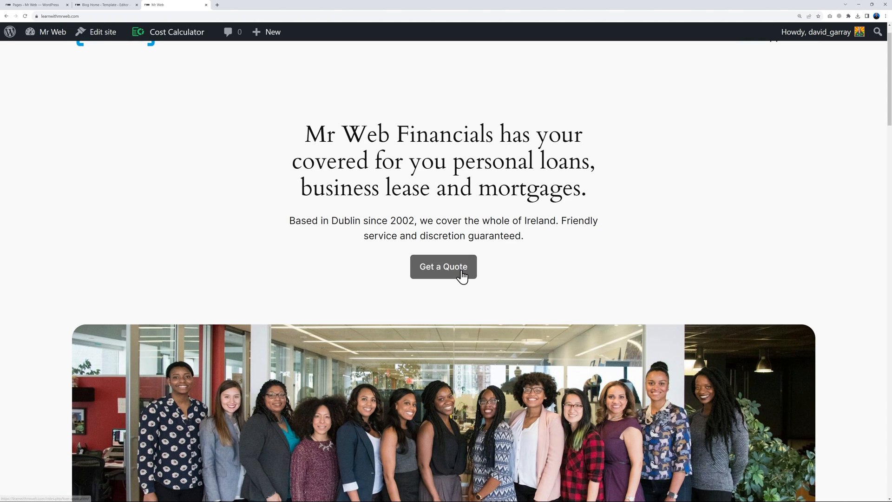
{"action": "scroll", "coordinate": [826, 286], "scroll_direction": "down", "scroll_amount": 5}
{"action": "scroll", "coordinate": [832, 267], "scroll_direction": "down", "scroll_amount": 10}
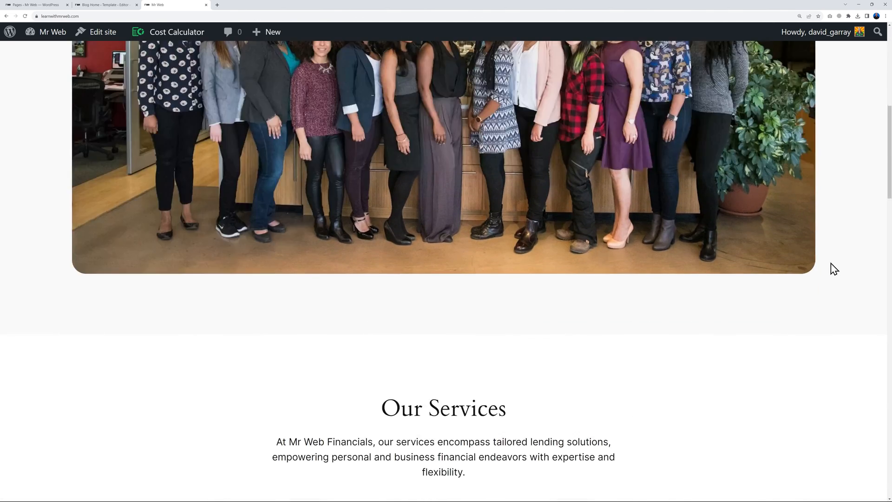
{"action": "scroll", "coordinate": [796, 200], "scroll_direction": "down", "scroll_amount": 9}
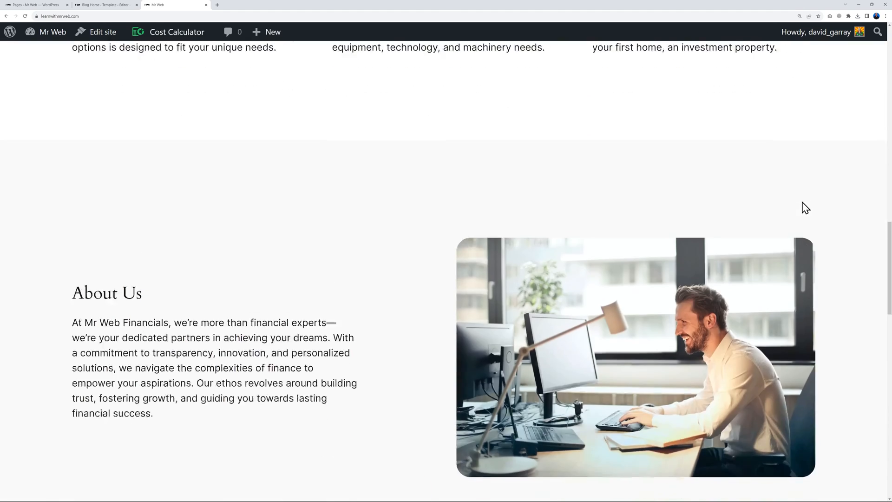
{"action": "scroll", "coordinate": [629, 357], "scroll_direction": "down", "scroll_amount": 10}
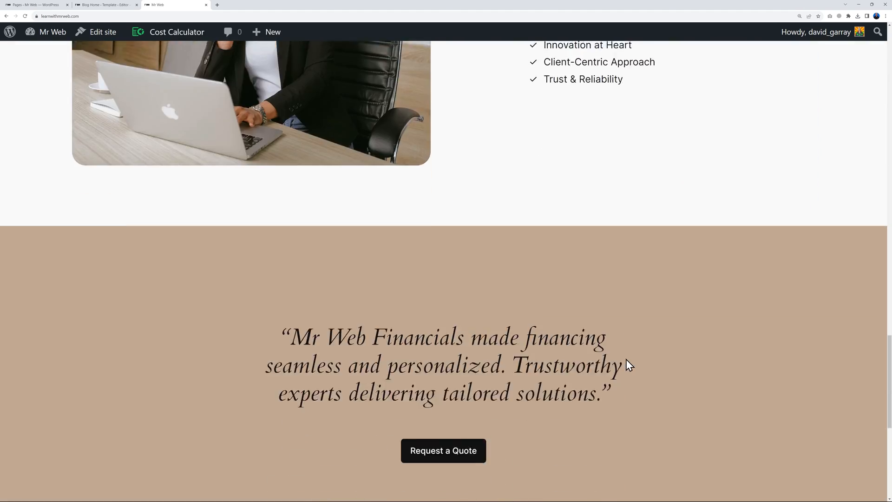
{"action": "scroll", "coordinate": [707, 317], "scroll_direction": "up", "scroll_amount": 2}
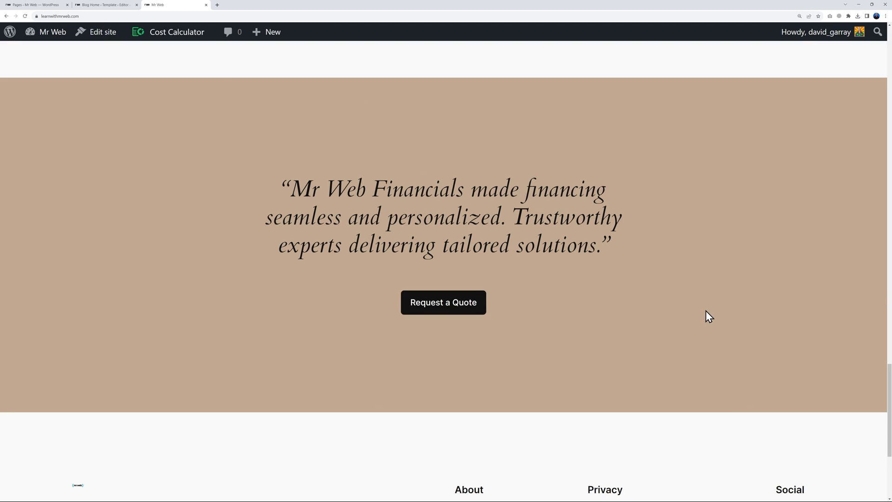
{"action": "left_click", "coordinate": [443, 308]}
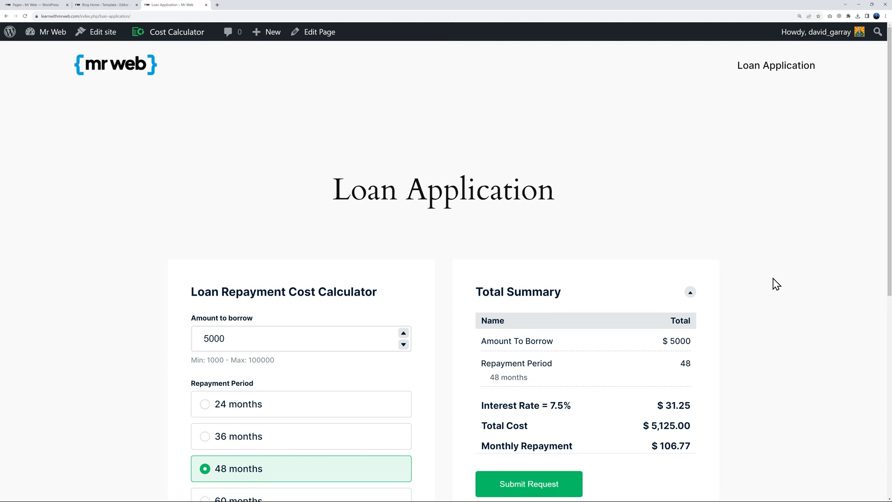
{"action": "scroll", "coordinate": [776, 285], "scroll_direction": "down", "scroll_amount": 3}
{"action": "scroll", "coordinate": [776, 284], "scroll_direction": "up", "scroll_amount": 1}
{"action": "scroll", "coordinate": [774, 285], "scroll_direction": "up", "scroll_amount": 1}
{"action": "scroll", "coordinate": [774, 285], "scroll_direction": "up", "scroll_amount": 3}
{"action": "scroll", "coordinate": [774, 285], "scroll_direction": "down", "scroll_amount": 2}
{"action": "scroll", "coordinate": [774, 285], "scroll_direction": "up", "scroll_amount": 2}
{"action": "scroll", "coordinate": [669, 205], "scroll_direction": "down", "scroll_amount": 4}
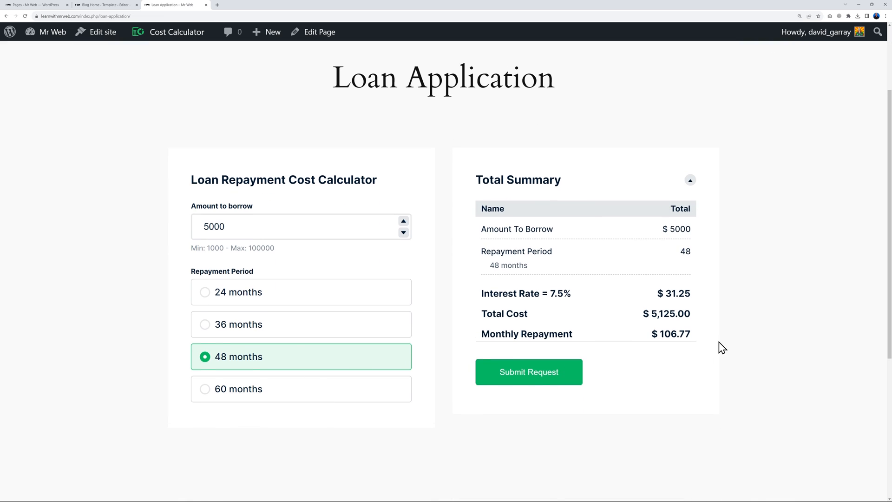
{"action": "scroll", "coordinate": [116, 93], "scroll_direction": "up", "scroll_amount": 4}
Back on the homepage, confirm Get a Quote also opens the Loan Application page
{"action": "left_click", "coordinate": [126, 74]}
{"action": "scroll", "coordinate": [820, 270], "scroll_direction": "down", "scroll_amount": 4}
{"action": "scroll", "coordinate": [822, 272], "scroll_direction": "up", "scroll_amount": 4}
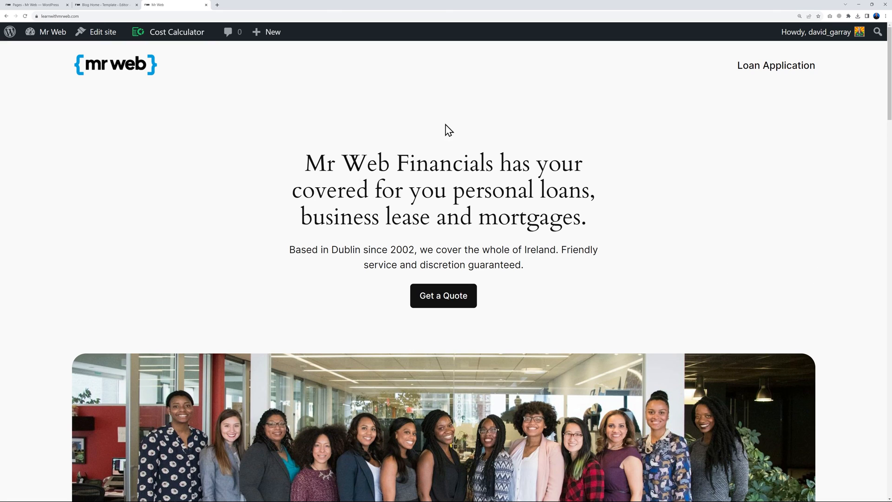
{"action": "left_click", "coordinate": [462, 300]}
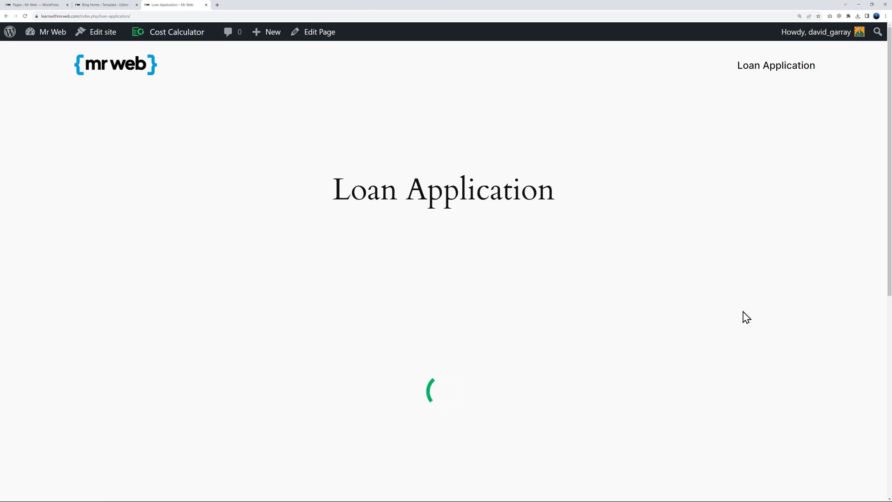
{"action": "scroll", "coordinate": [764, 324], "scroll_direction": "down", "scroll_amount": 1}
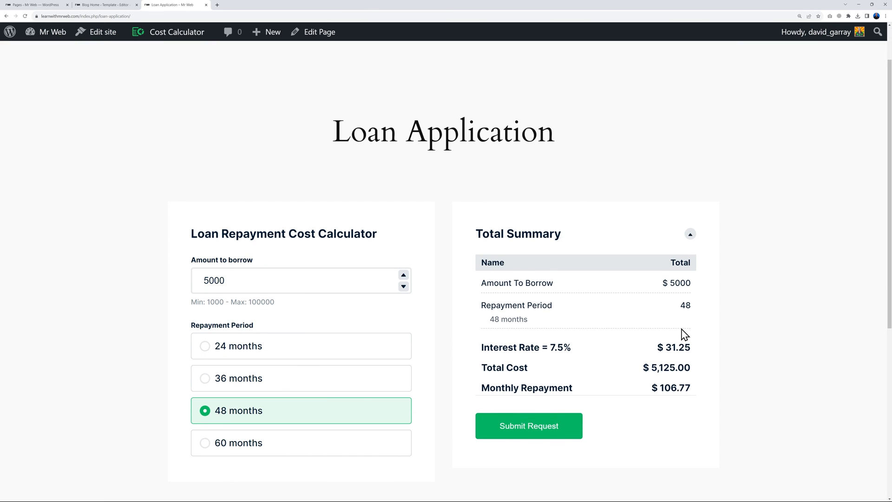
Edit the Loan Repayment Cost Calculator at its Appearance settings, then view the live Loan Application page
{"action": "left_click", "coordinate": [45, 6]}
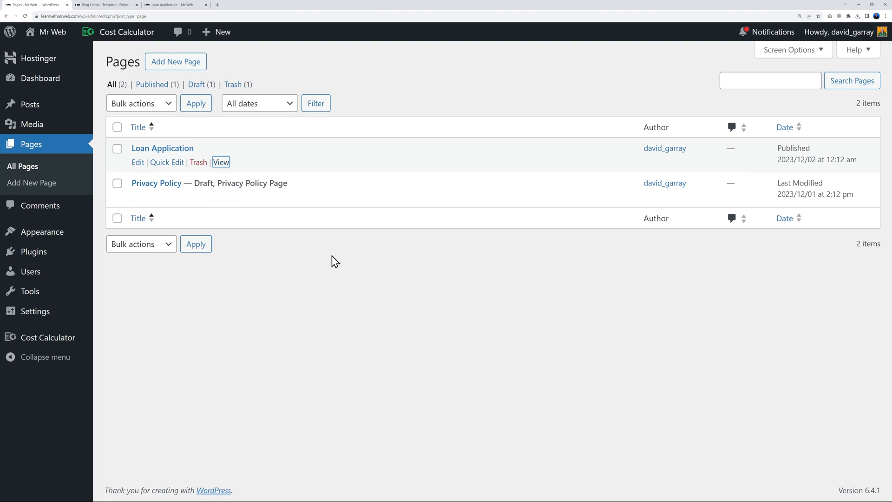
{"action": "left_click", "coordinate": [48, 341]}
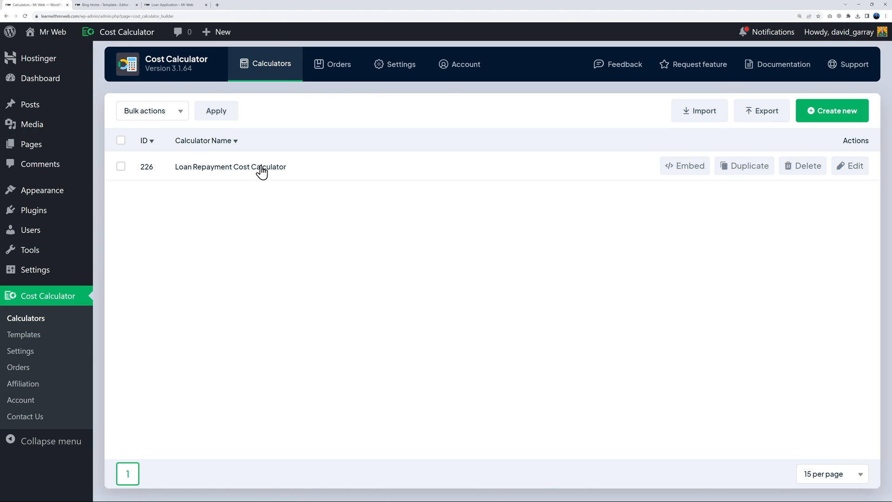
{"action": "left_click", "coordinate": [852, 172]}
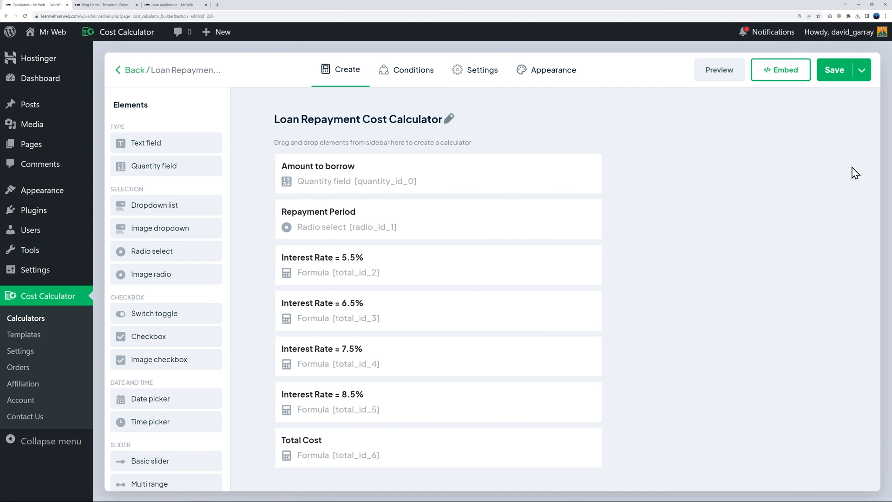
{"action": "left_click", "coordinate": [551, 73]}
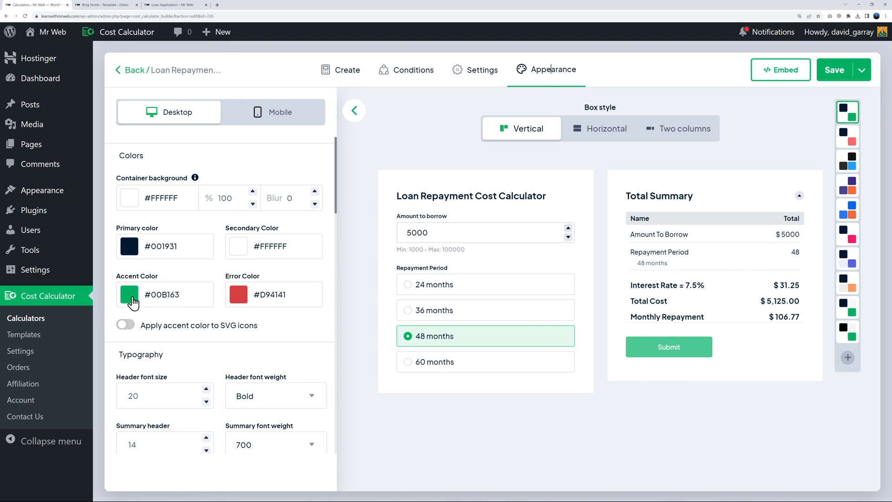
{"action": "left_click", "coordinate": [150, 6]}
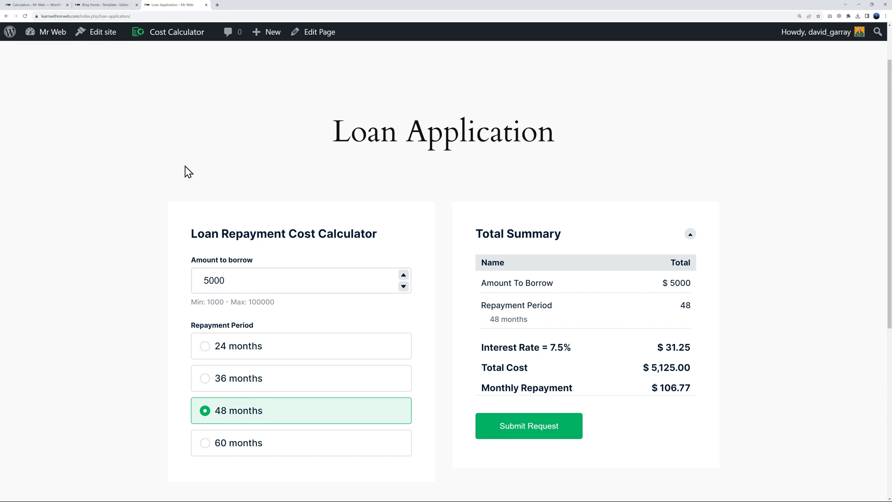
{"action": "scroll", "coordinate": [188, 172], "scroll_direction": "up", "scroll_amount": 1}
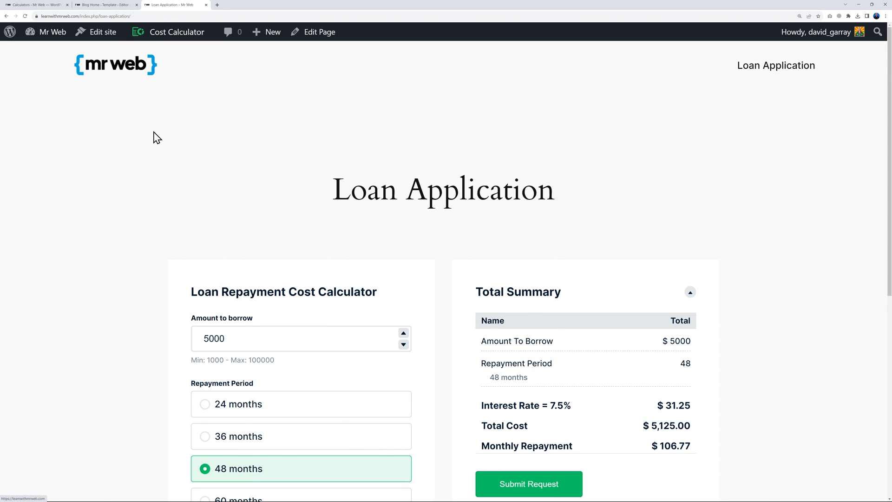
Change the calculator's accent colour from #00B163 to #009BDF and save it
{"action": "left_click", "coordinate": [47, 6]}
{"action": "left_click", "coordinate": [170, 293]}
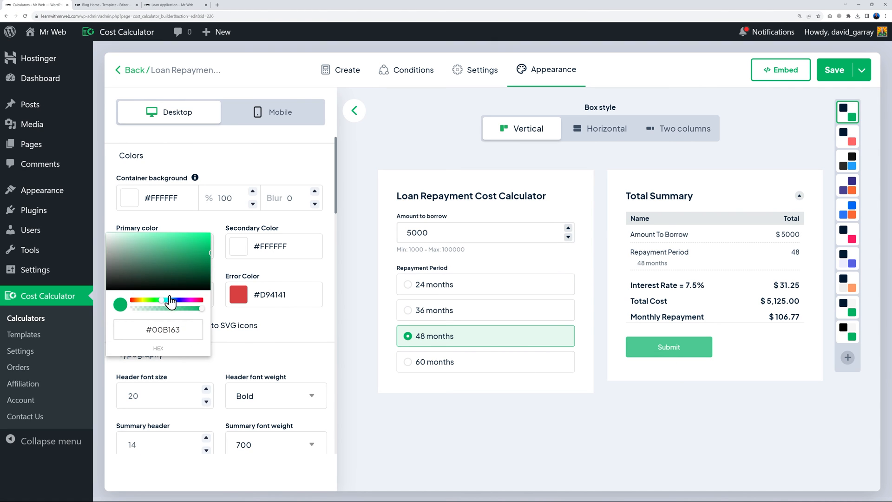
{"action": "double_click", "coordinate": [163, 331]}
{"action": "type", "text": "009BDF"}
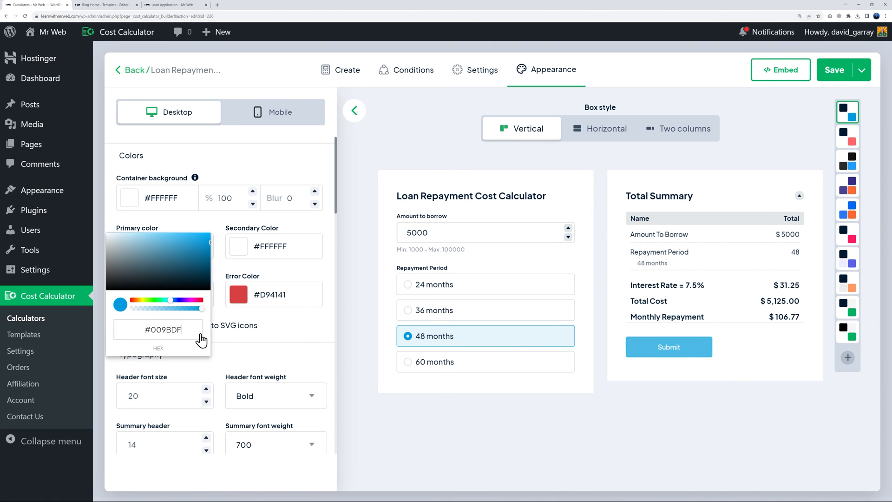
{"action": "left_click", "coordinate": [298, 325]}
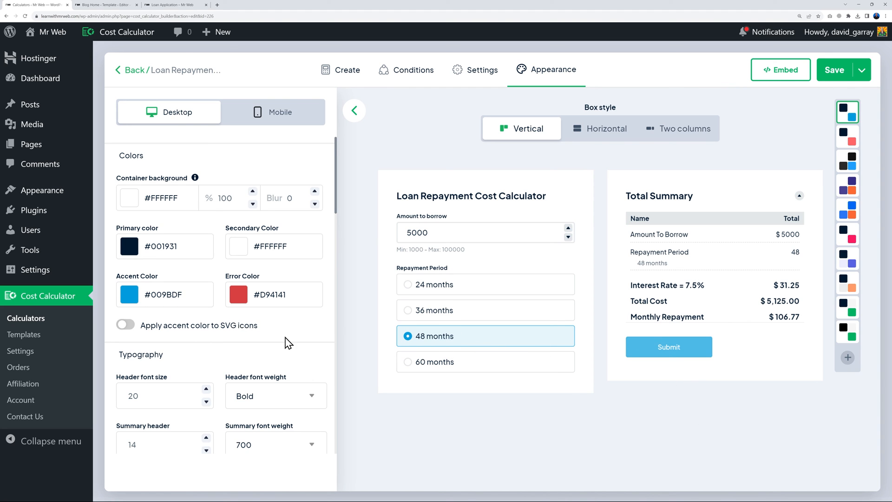
{"action": "left_click", "coordinate": [832, 72]}
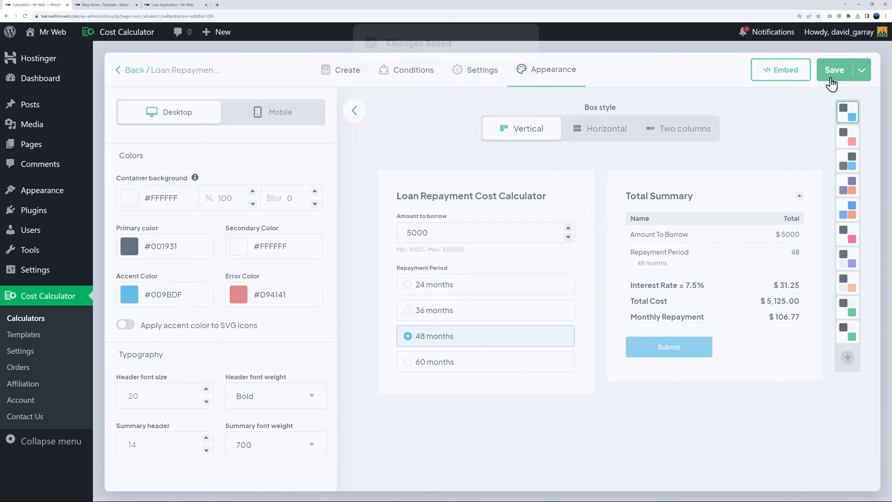
Reload the live Loan Application page to see the blue Submit Request button
{"action": "left_click", "coordinate": [189, 6]}
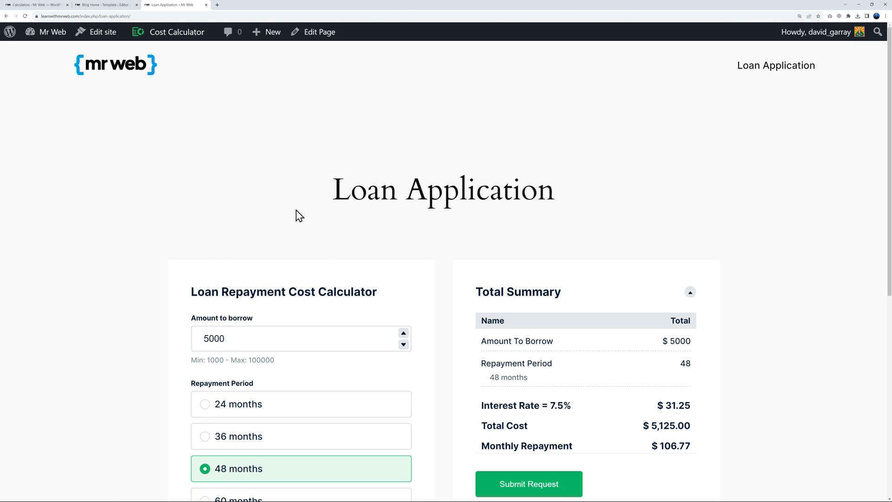
{"action": "key", "text": "F5"}
{"action": "scroll", "coordinate": [773, 263], "scroll_direction": "down", "scroll_amount": 1}
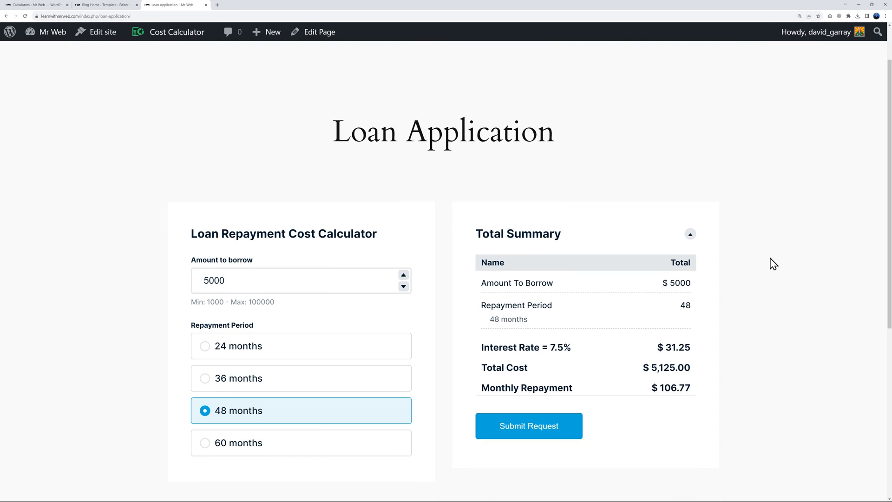
{"action": "scroll", "coordinate": [772, 263], "scroll_direction": "up", "scroll_amount": 1}
{"action": "scroll", "coordinate": [781, 273], "scroll_direction": "down", "scroll_amount": 4}
{"action": "scroll", "coordinate": [777, 283], "scroll_direction": "down", "scroll_amount": 1}
{"action": "scroll", "coordinate": [777, 285], "scroll_direction": "up", "scroll_amount": 5}
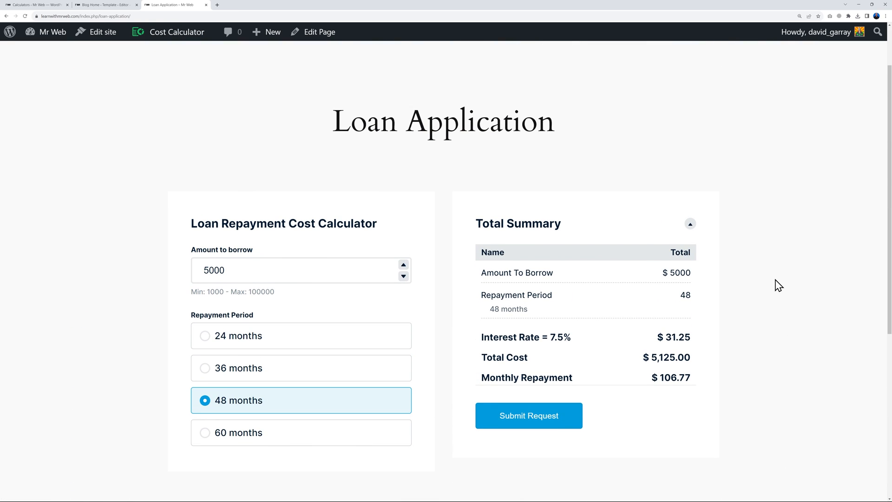